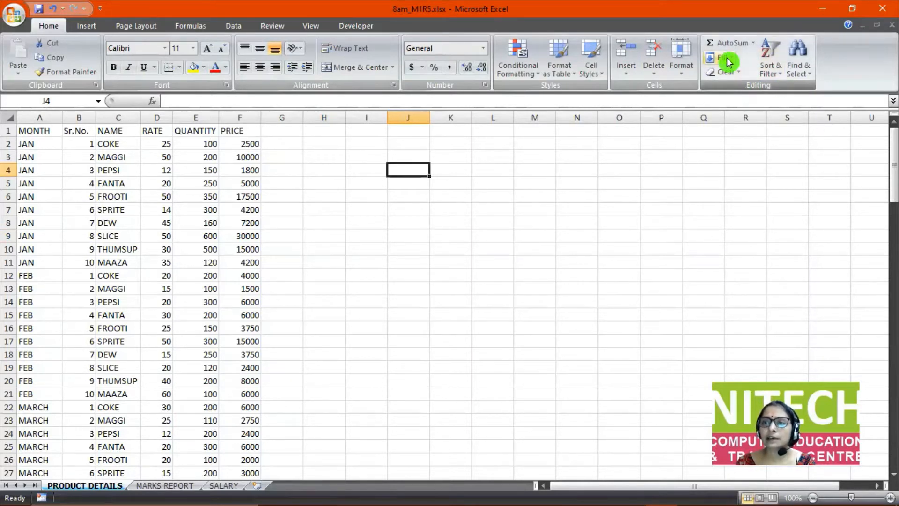
left_click(753, 43)
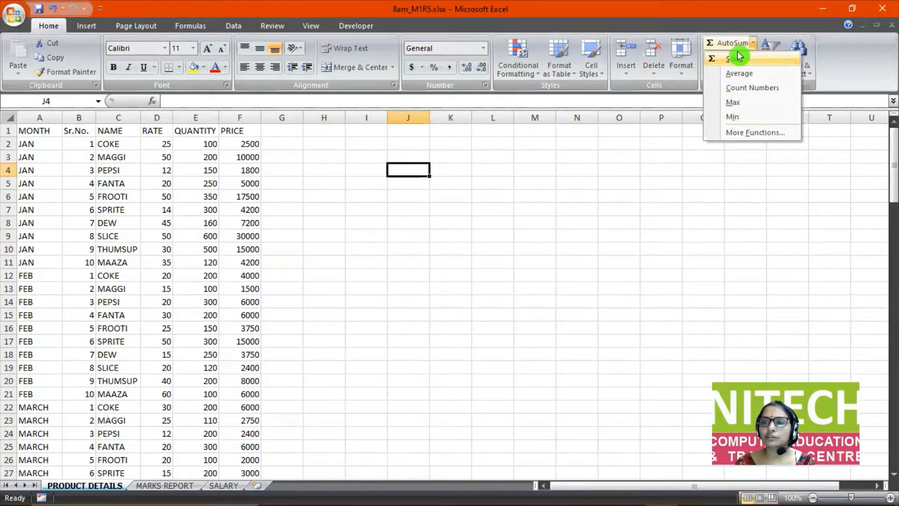
left_click(746, 136)
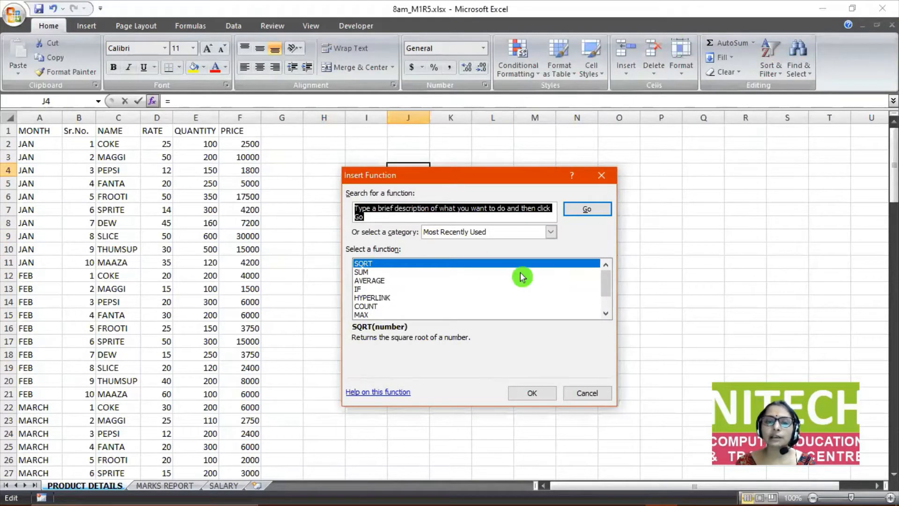
left_click(588, 396)
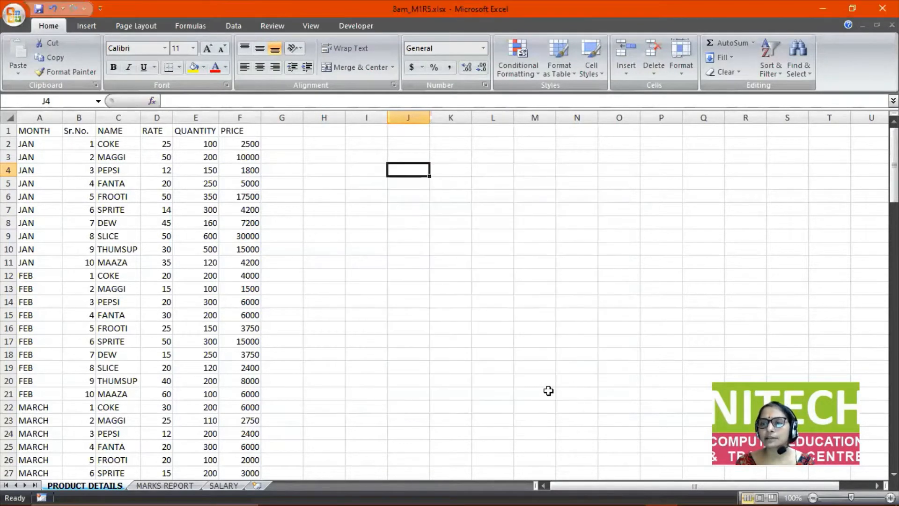
left_click(771, 69)
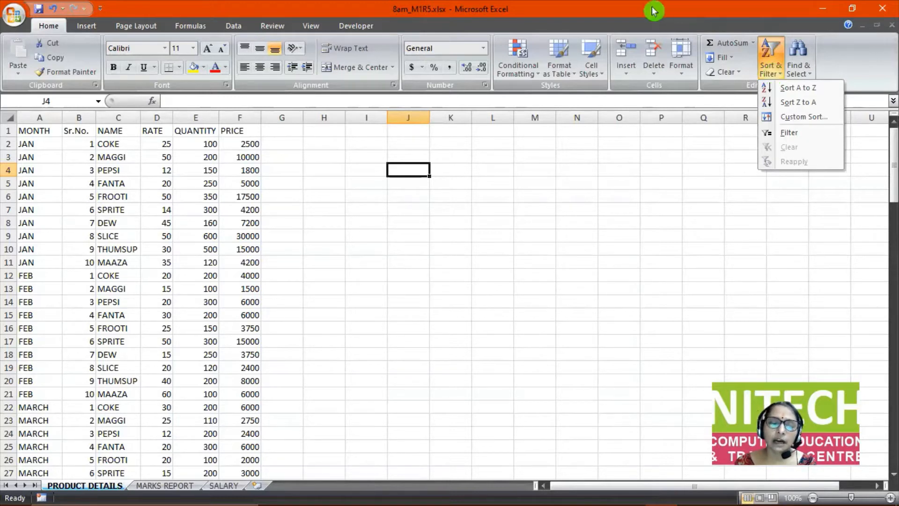
left_click(517, 242)
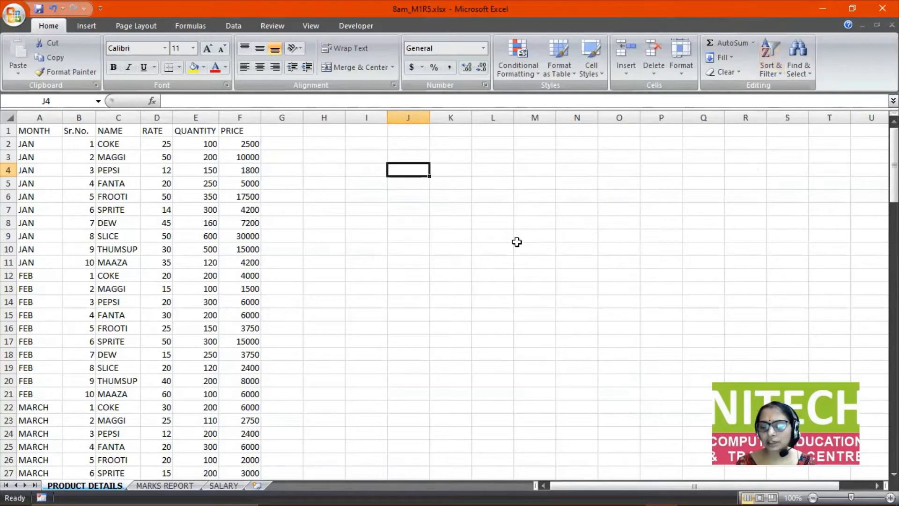
key("ctrl+Page_Down")
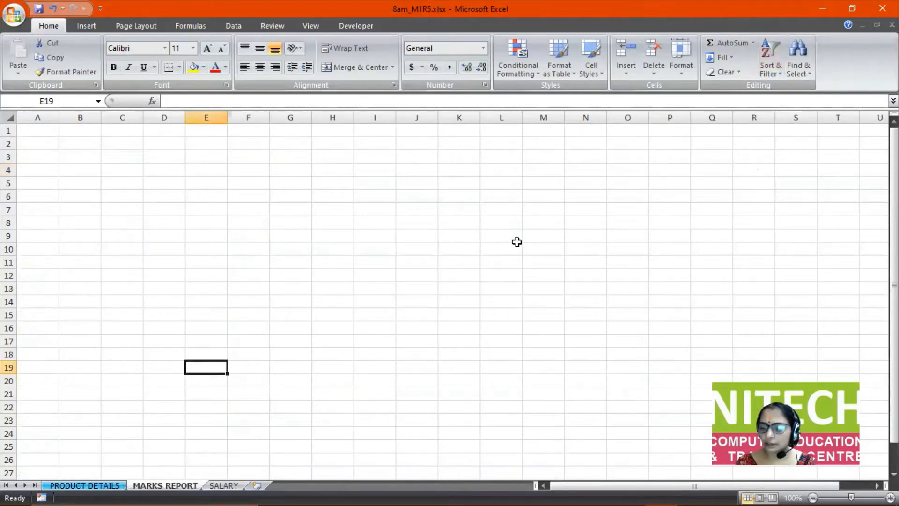
key("ctrl+Page_Down")
key("ctrl+Page_Up")
key("ctrl+Page_Up")
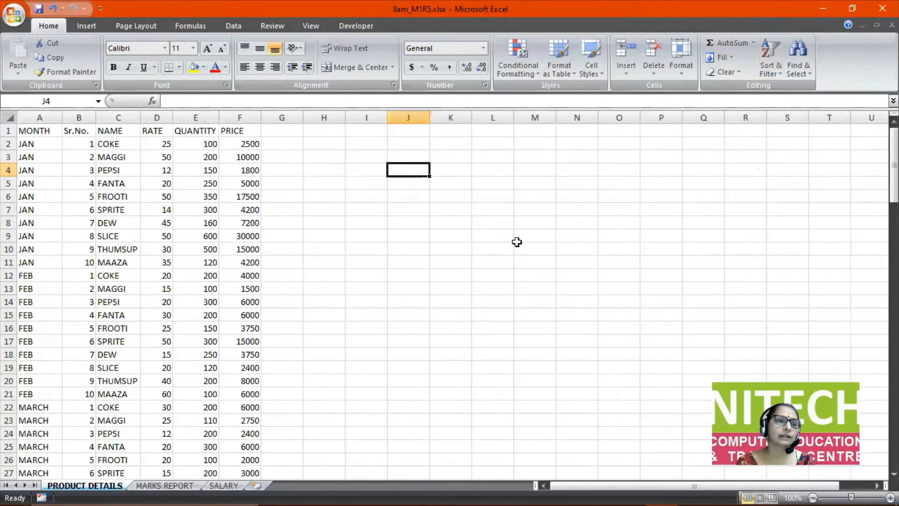
Copy the January product table, B1:F11 of the PRODUCT DETAILS sheet, into the MARKS REPORT sheet starting at cell E19.
left_click_drag(70, 131, 229, 266)
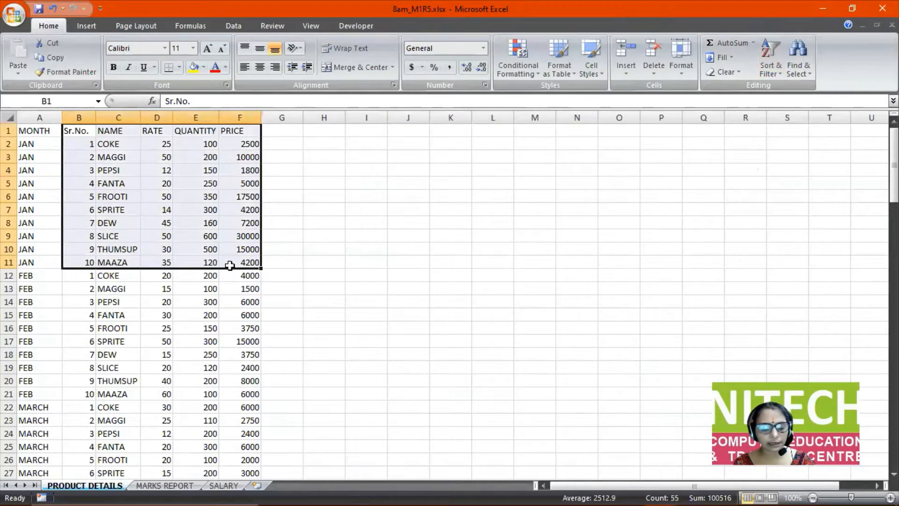
key("ctrl+c")
key("ctrl+Page_Down")
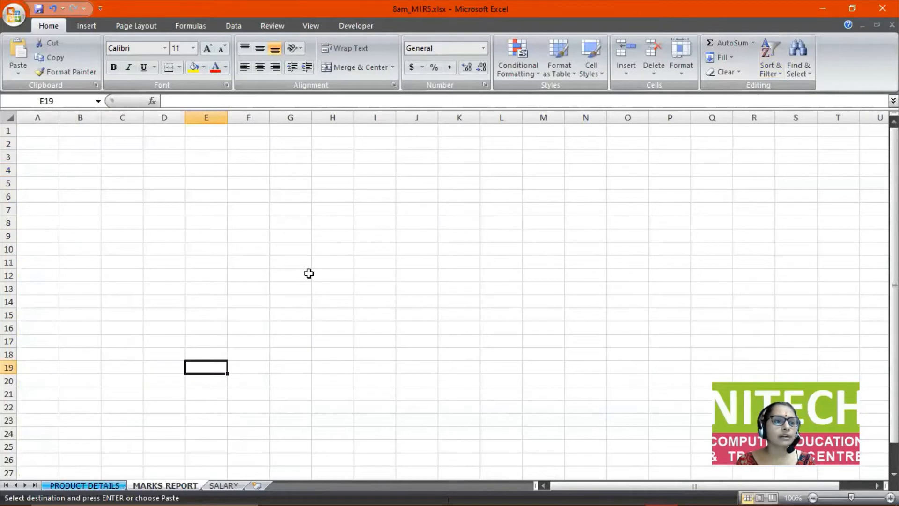
key("Return")
scroll(307, 225, "down", 5)
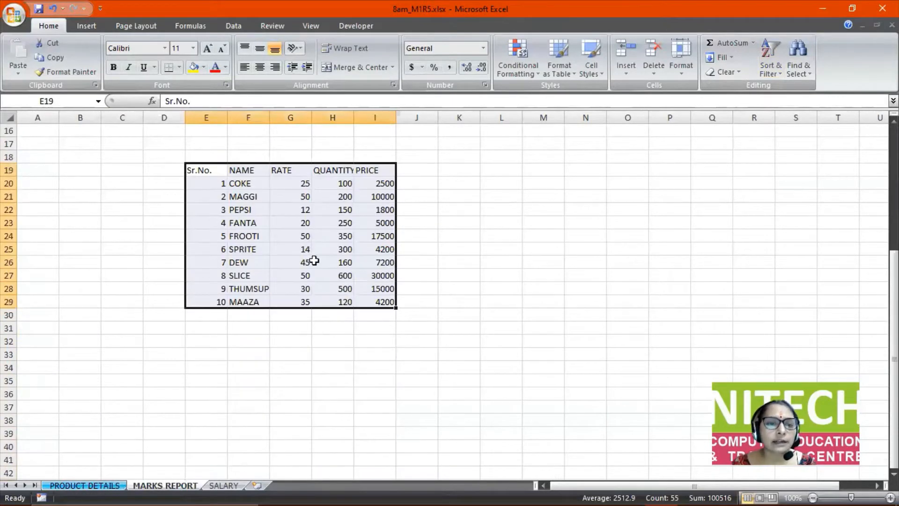
left_click(454, 236)
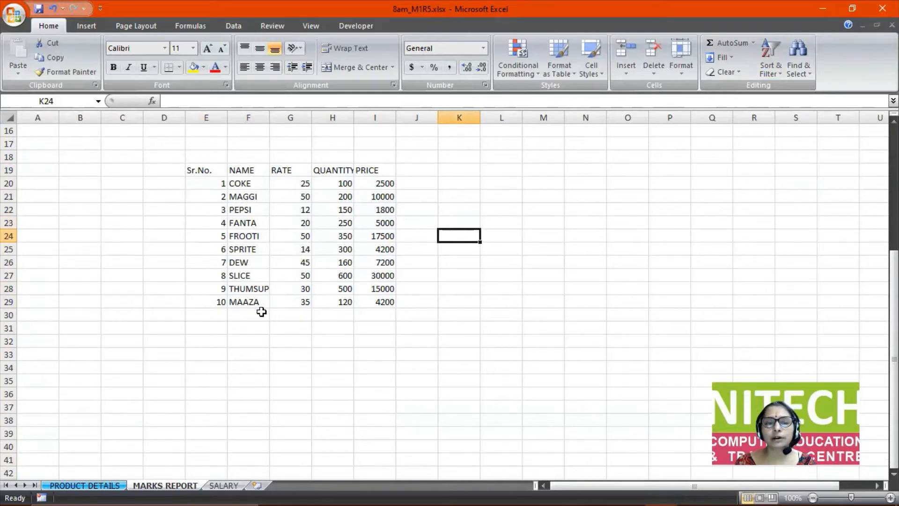
Try sorting the copied product table by NAME from A to Z and undo the sort.
left_click(248, 224)
left_click(245, 195)
left_click(254, 248)
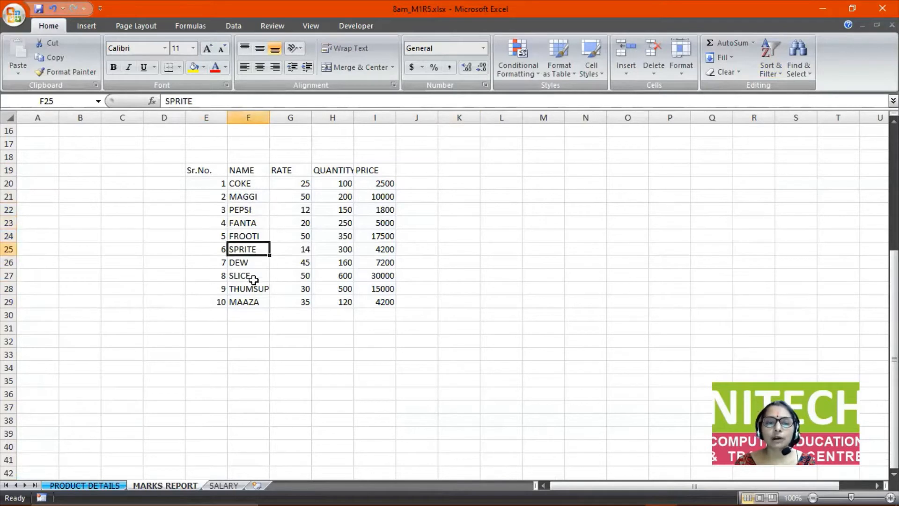
left_click_drag(247, 171, 246, 302)
left_click(243, 245)
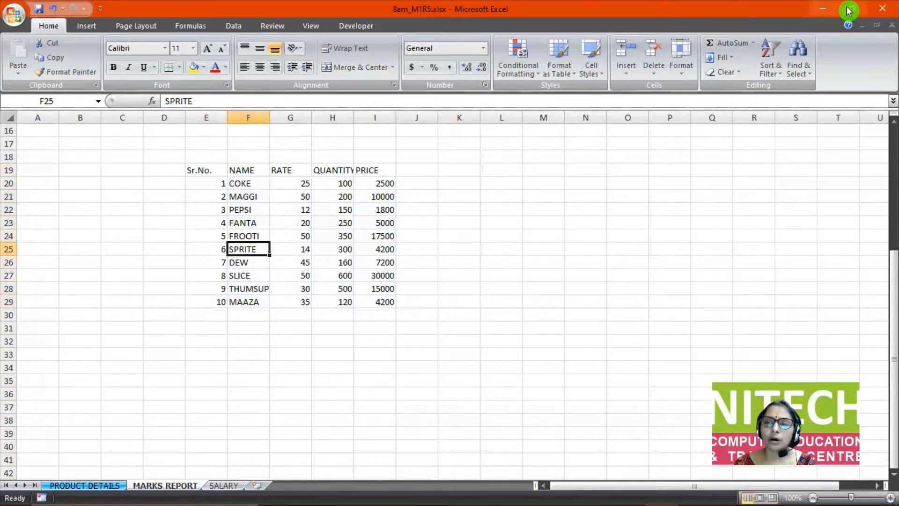
left_click(768, 74)
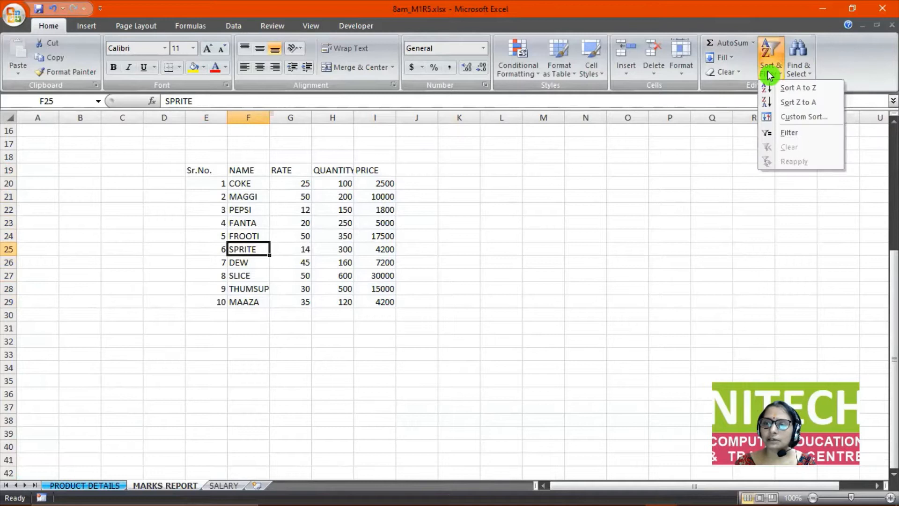
left_click(804, 89)
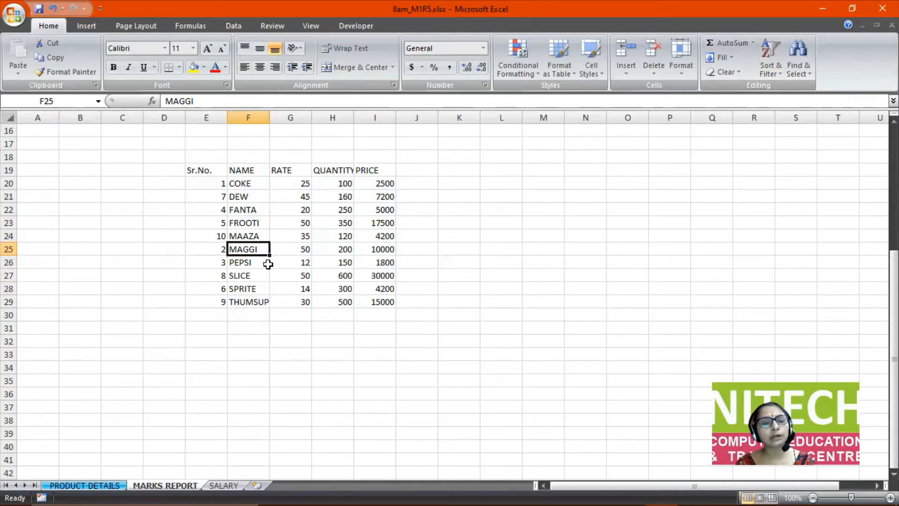
key("ctrl+z")
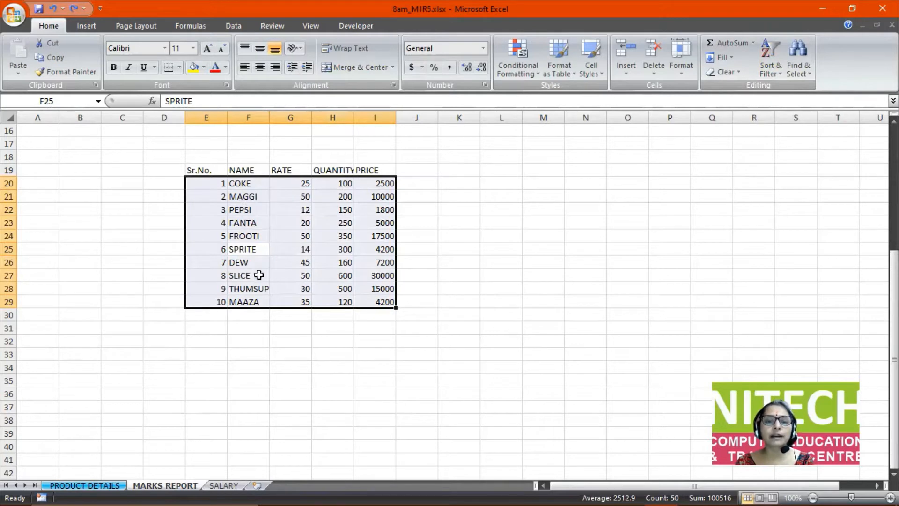
Sort the product table alphabetically by the NAME column, A to Z.
left_click(251, 224)
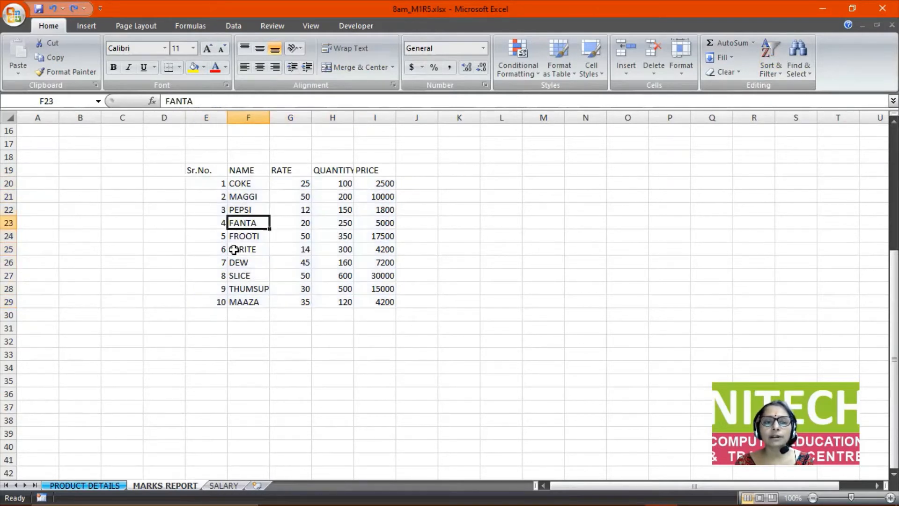
left_click(771, 75)
left_click(778, 90)
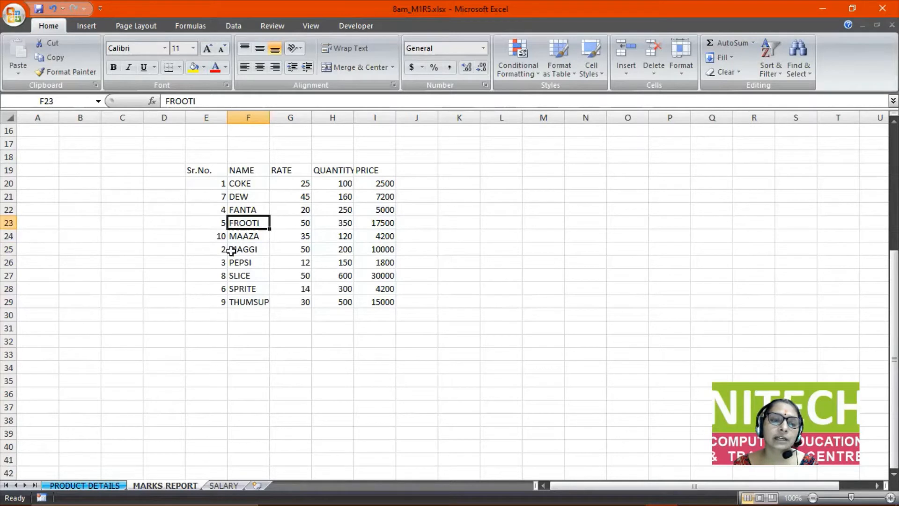
Sort the product table by the Sr.No. column from smallest to largest.
left_click(208, 206)
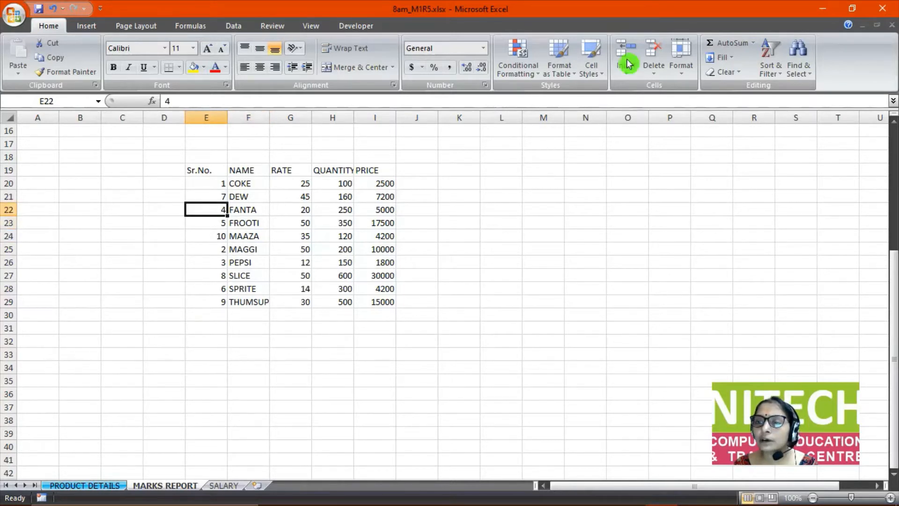
left_click(770, 73)
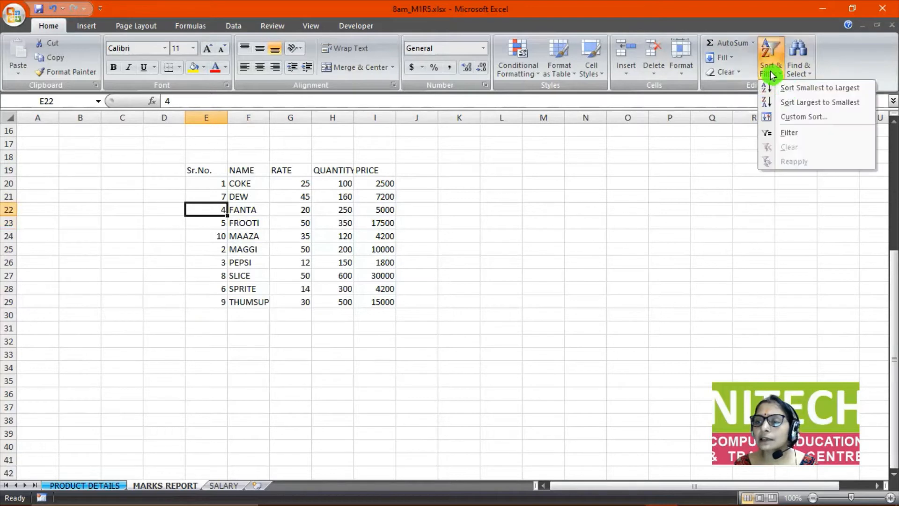
left_click(798, 93)
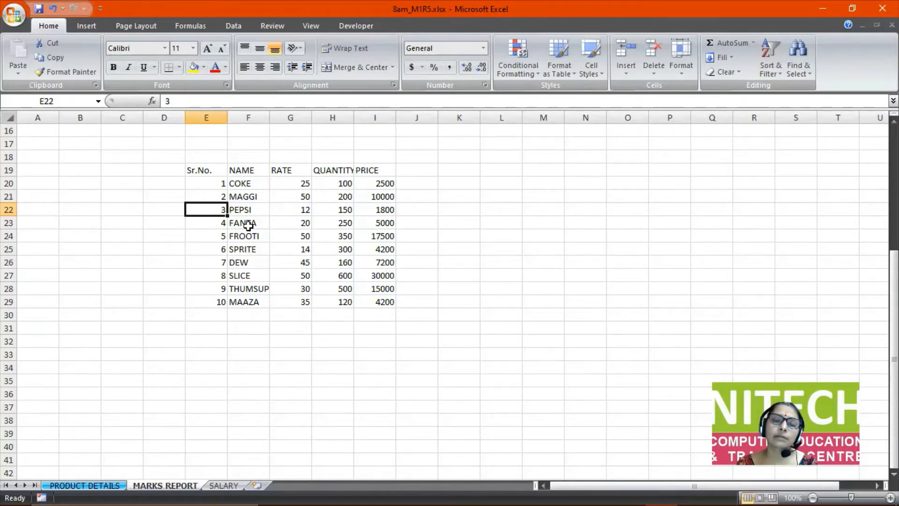
Sort the product table by the PRICE column from largest to smallest.
left_click(377, 234)
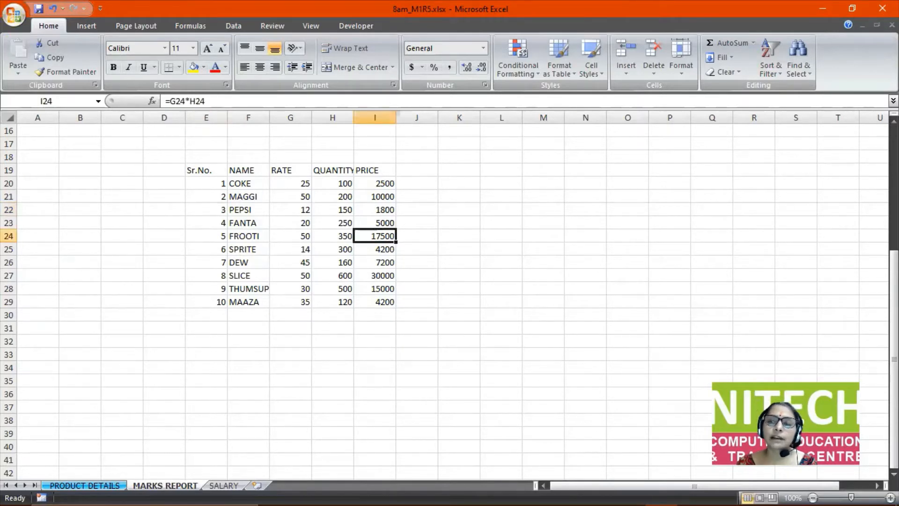
left_click(768, 69)
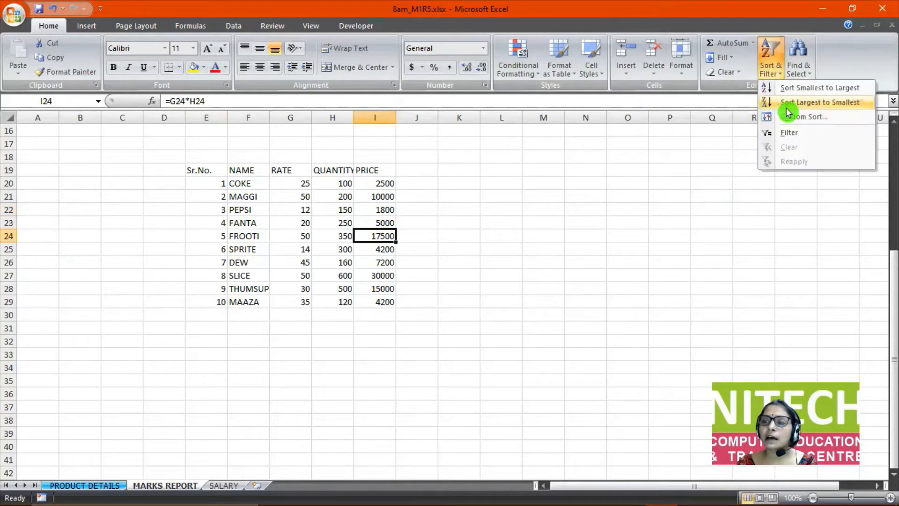
left_click(813, 103)
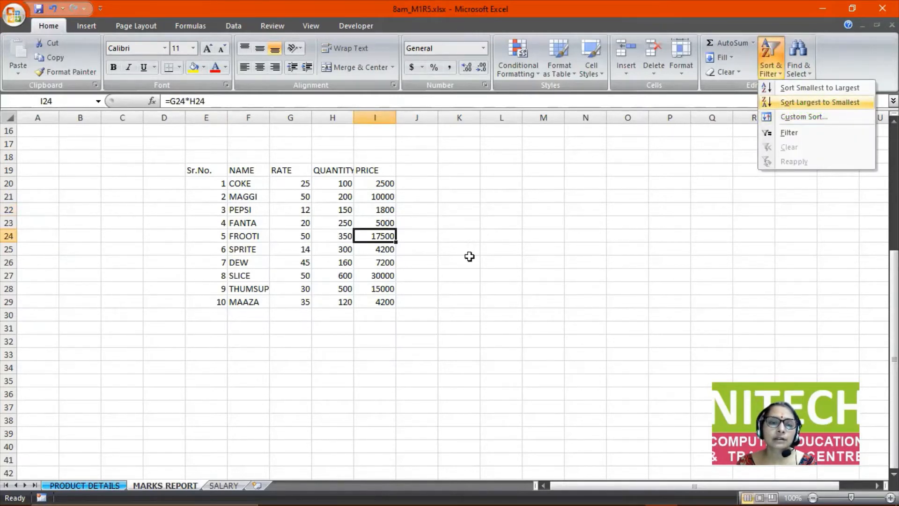
Examine the sorted rows, matching the highest prices and the lowest price to their product names.
left_click(374, 181)
left_click(376, 200)
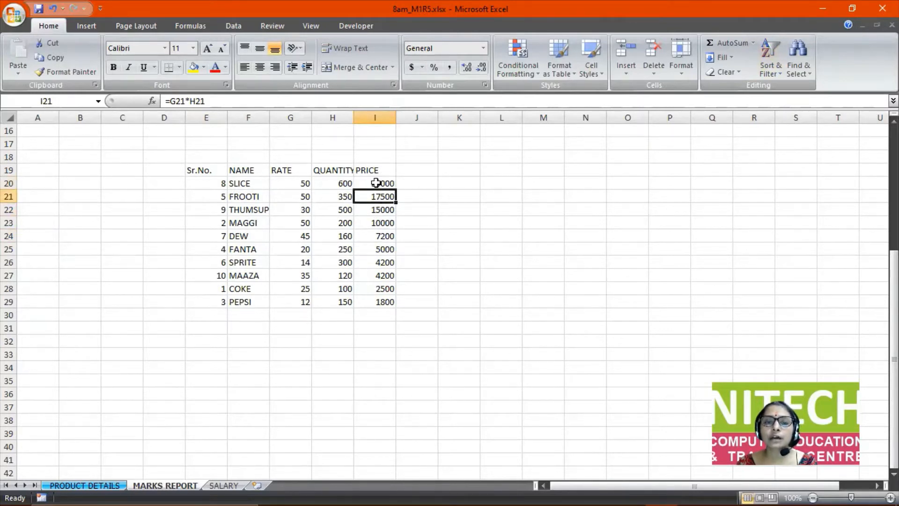
left_click(376, 182)
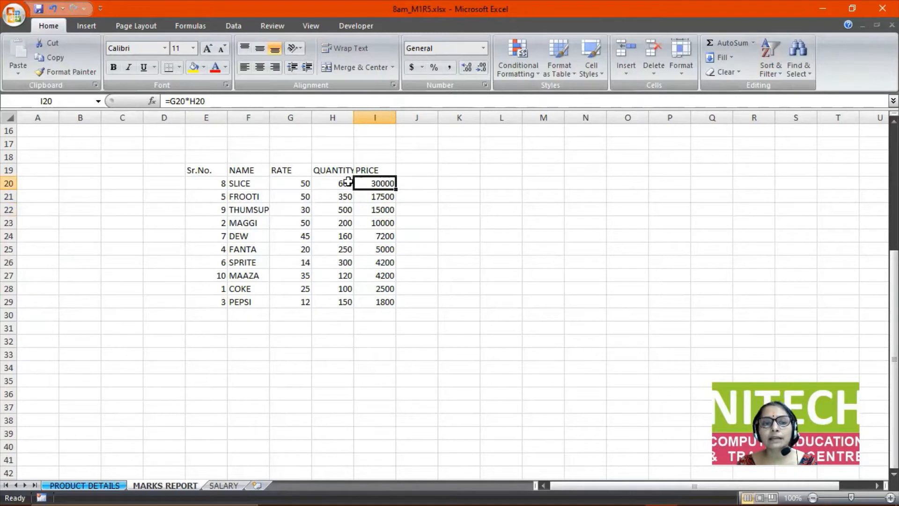
left_click(381, 197)
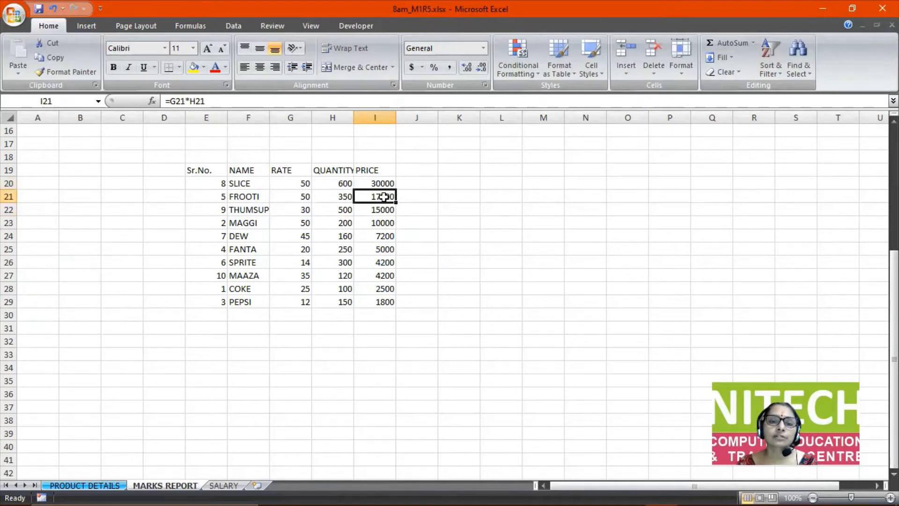
left_click(245, 187)
left_click(246, 194)
left_click(373, 211)
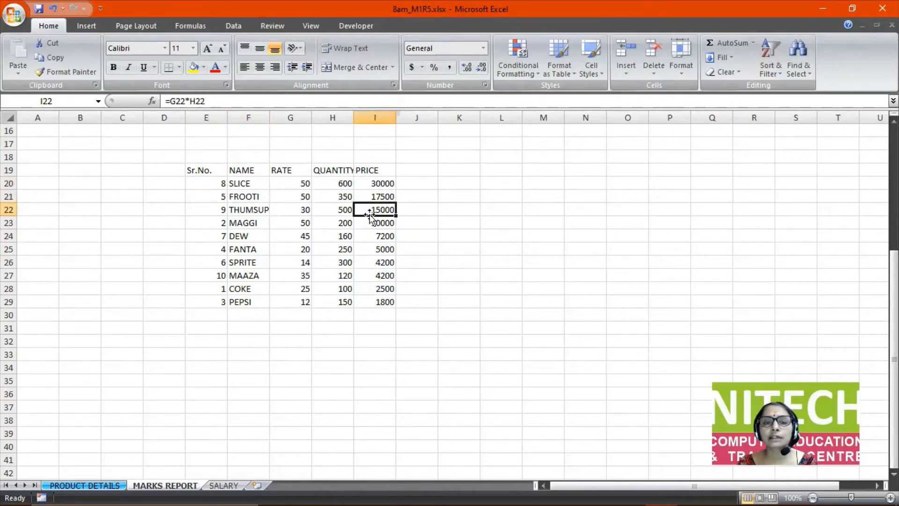
left_click(258, 209)
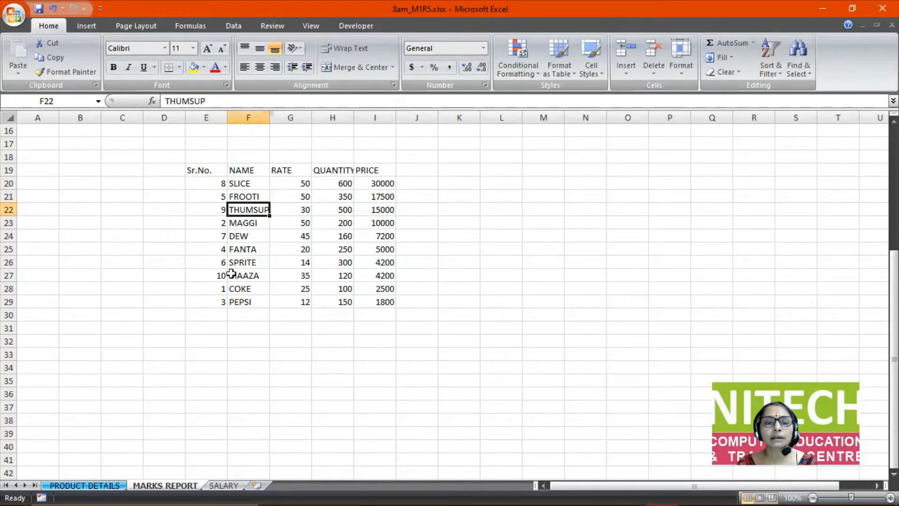
left_click(378, 301)
left_click(252, 302)
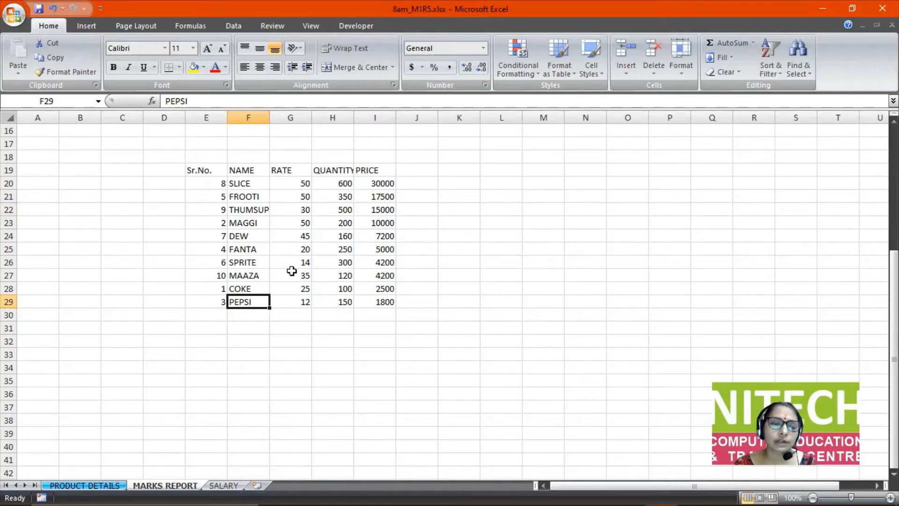
Custom-sort only the Sr.No. values in E20:E29 from smallest to largest, continuing with the current selection instead of expanding it.
left_click(205, 185)
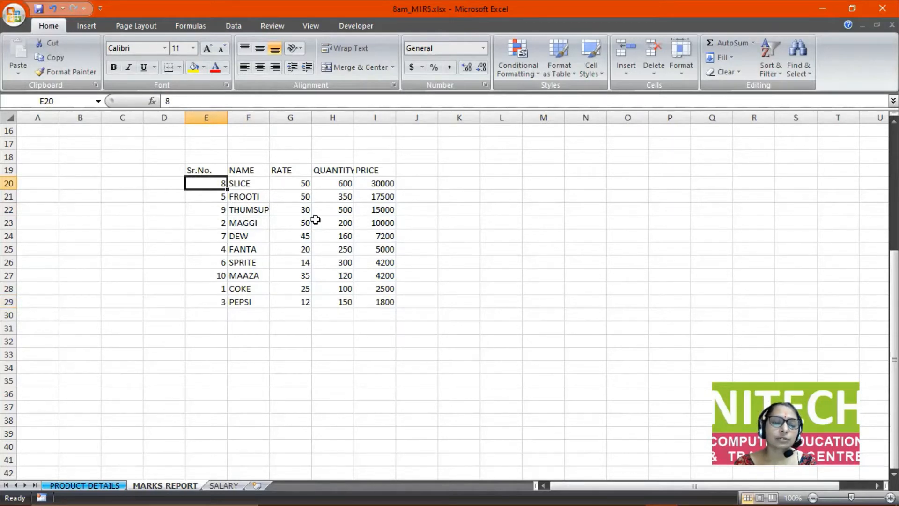
left_click_drag(200, 182, 198, 297)
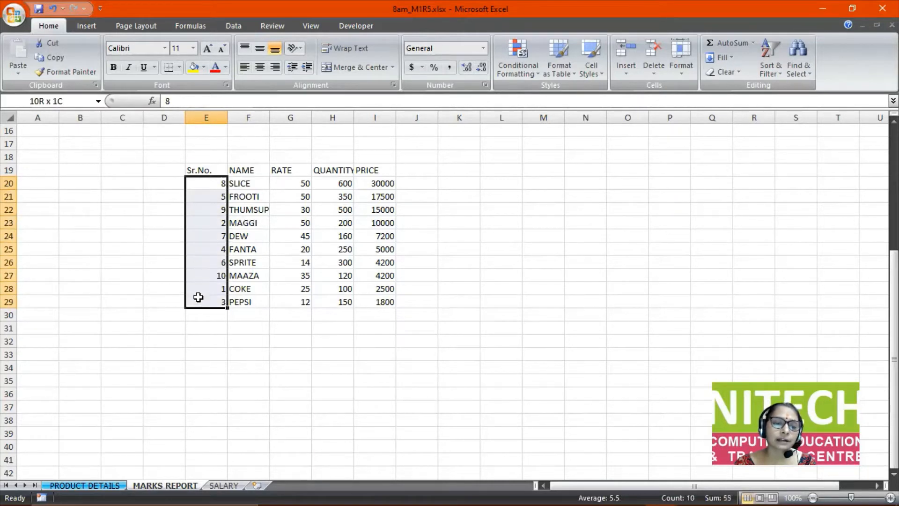
left_click(259, 222)
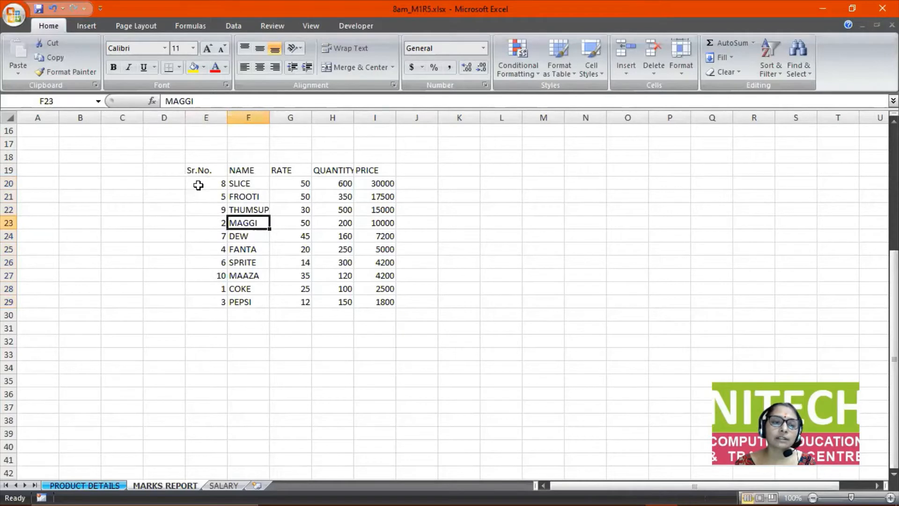
left_click_drag(198, 182, 194, 297)
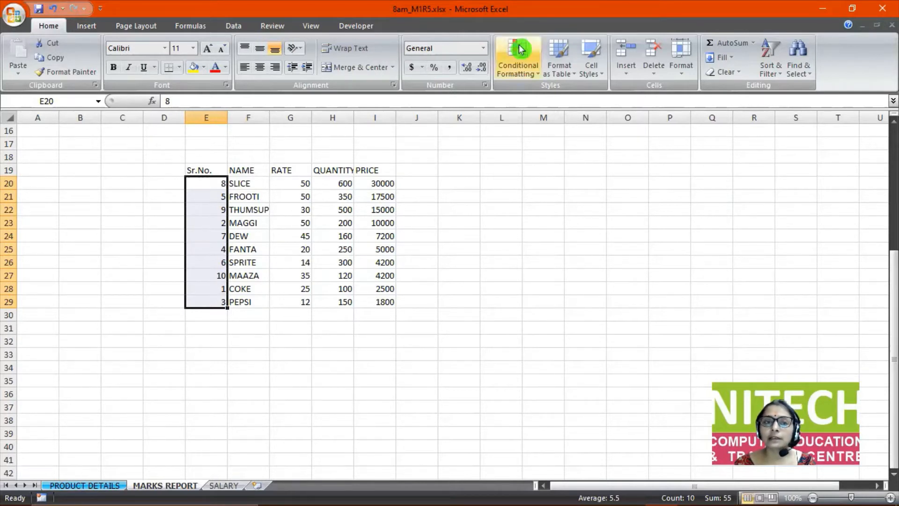
left_click(770, 68)
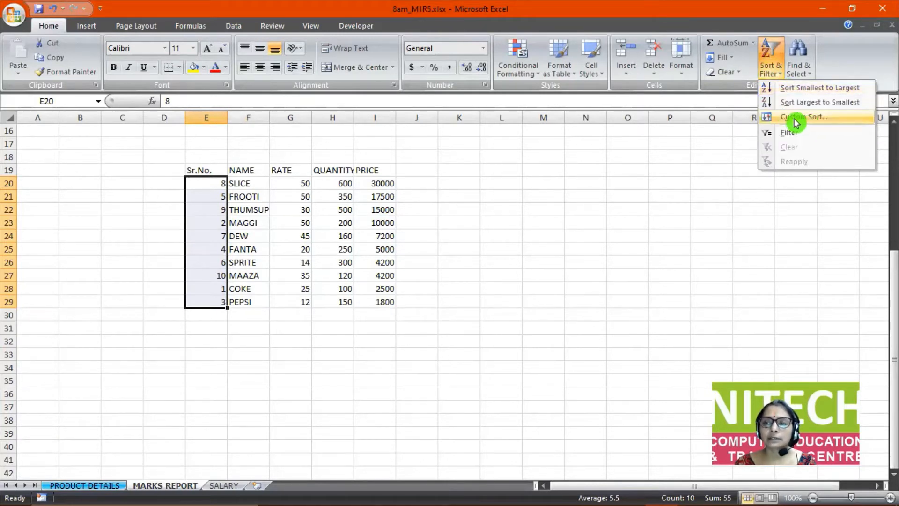
left_click(822, 118)
left_click_drag(497, 235, 580, 146)
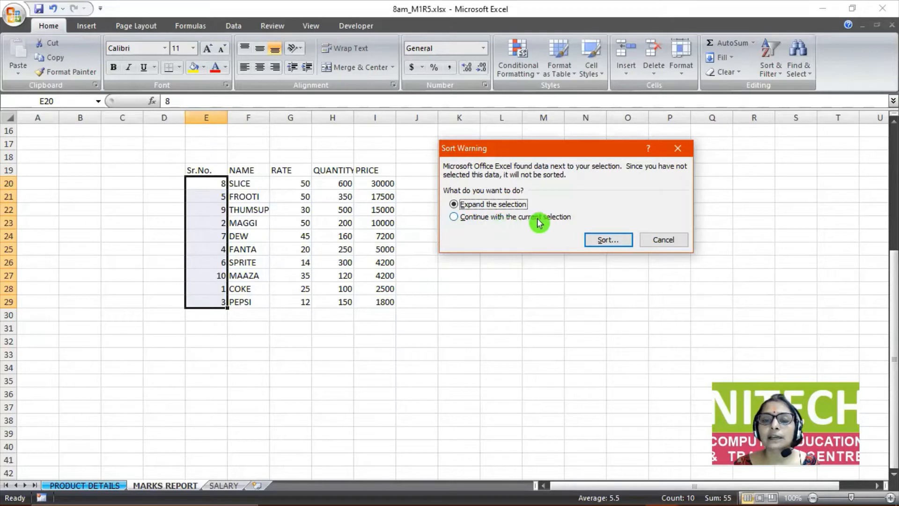
left_click(457, 218)
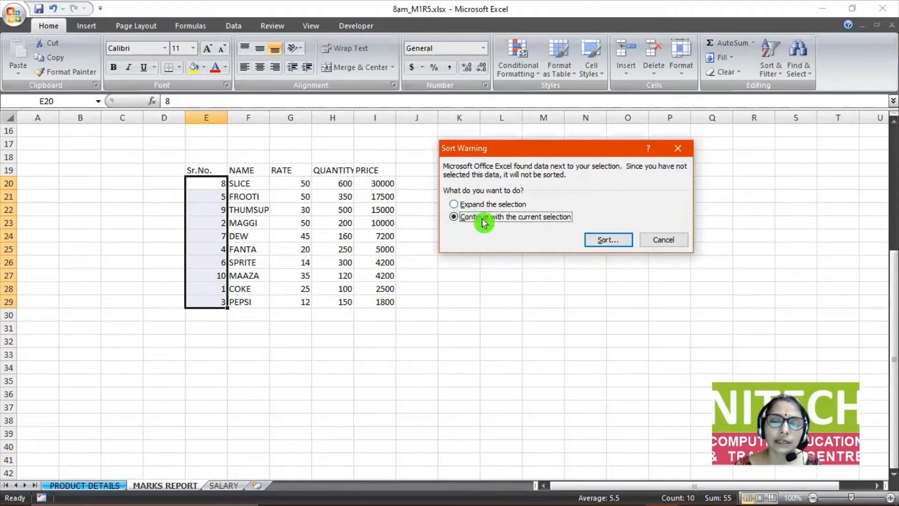
left_click(606, 242)
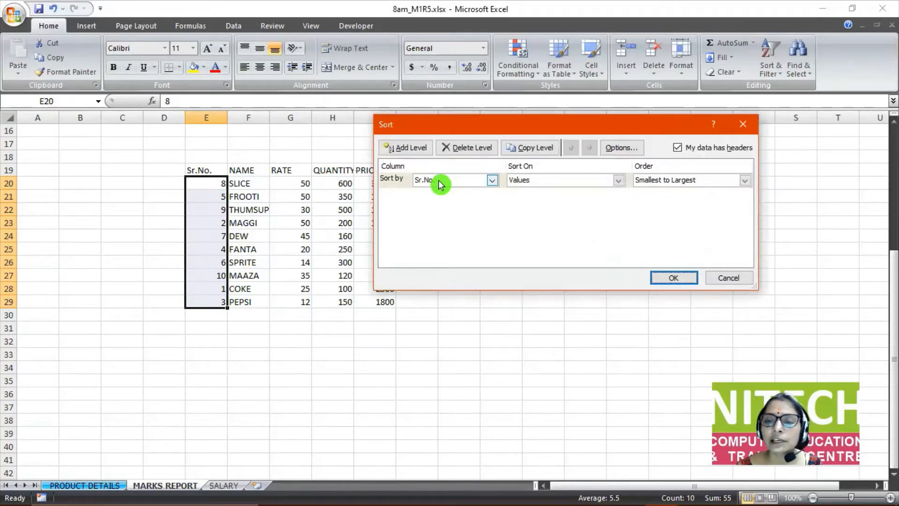
left_click(667, 184)
left_click(666, 182)
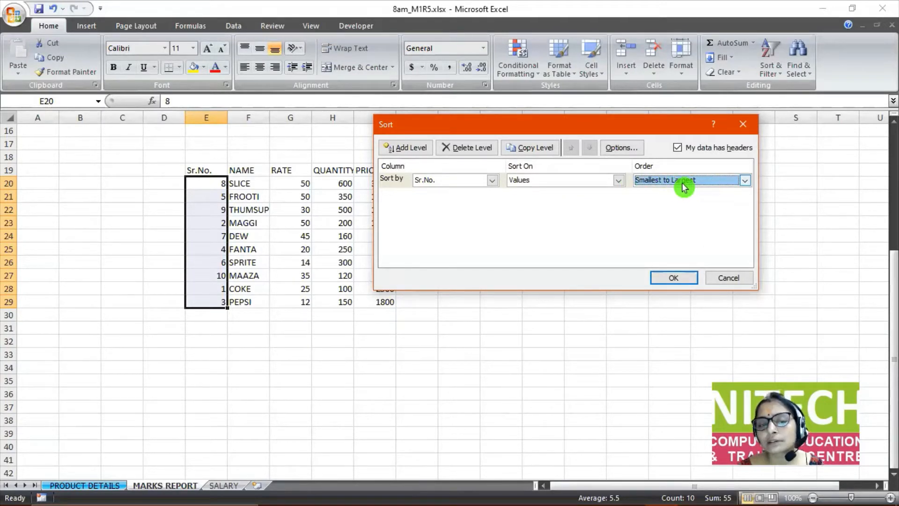
left_click(675, 278)
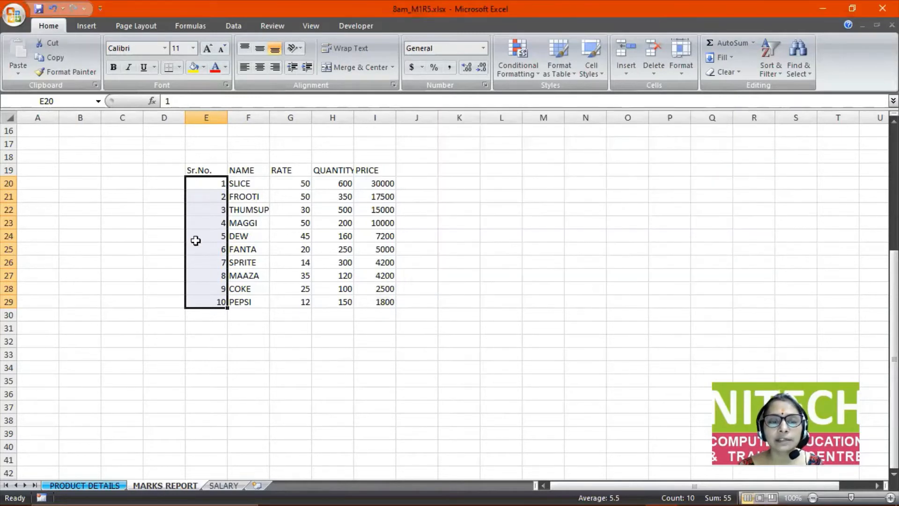
Auto-fit the width of the QUANTITY column to its contents.
left_click_drag(370, 183, 248, 302)
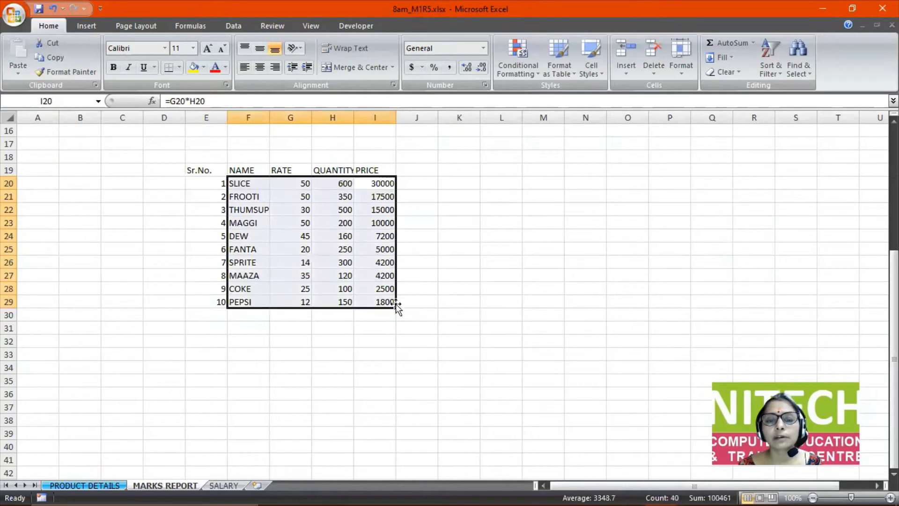
left_click(465, 289)
double_click(354, 118)
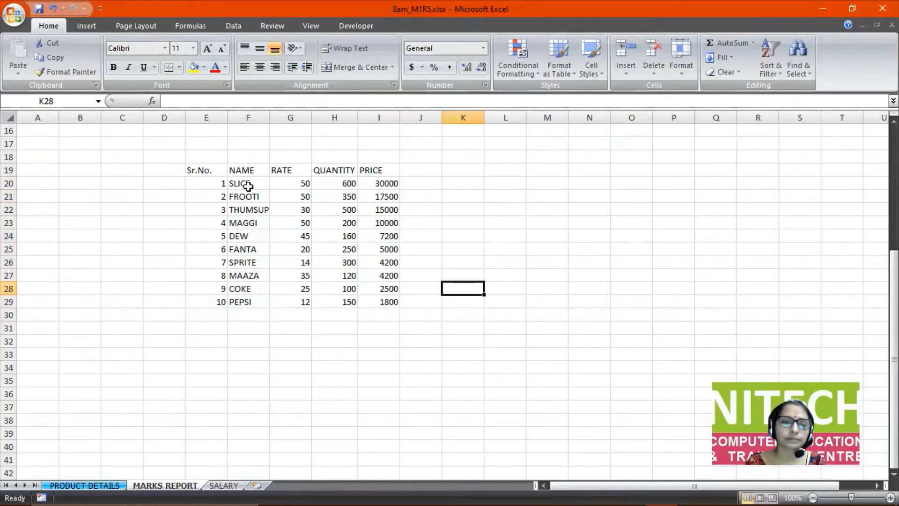
Enter the heading CUSTOM LIST in cell F33, below the product table.
left_click(239, 327)
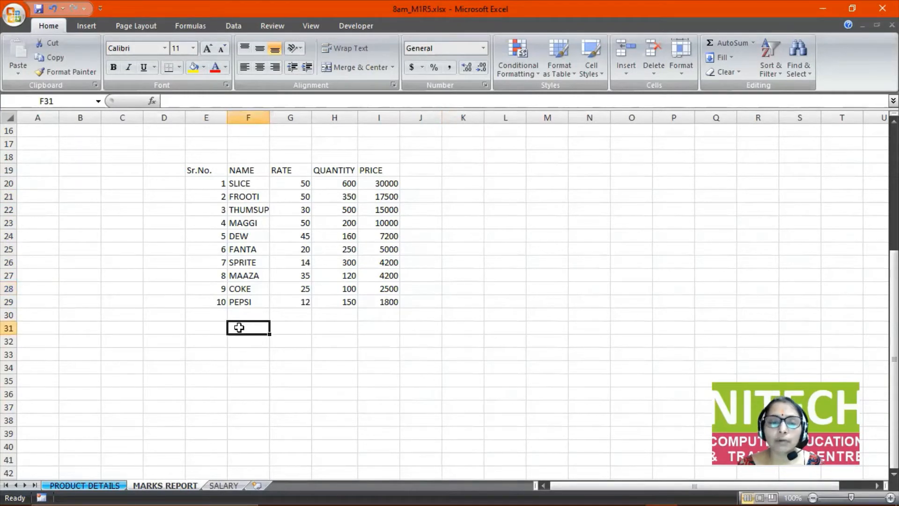
scroll(239, 327, "down", 5)
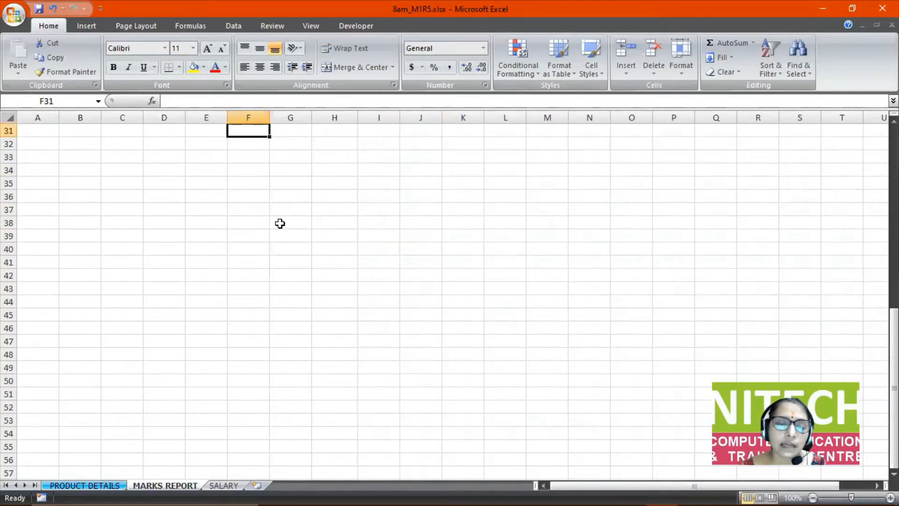
left_click(238, 168)
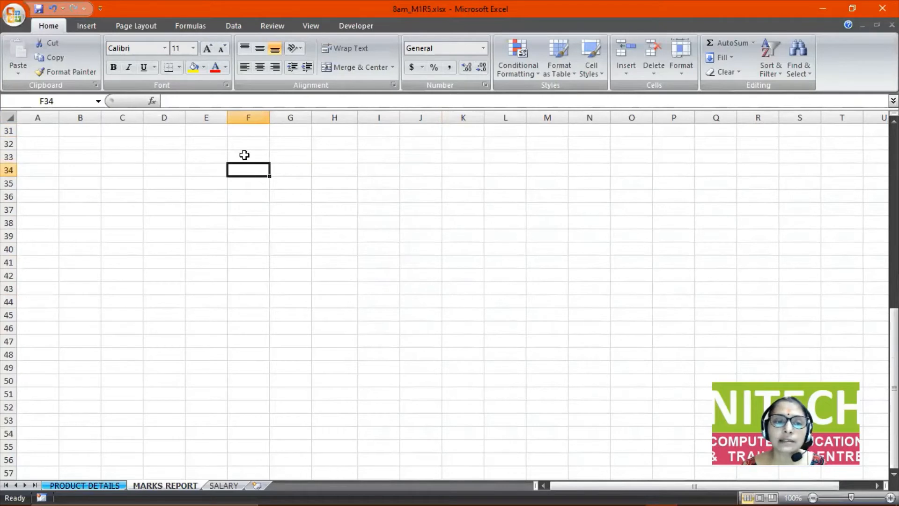
left_click(244, 155)
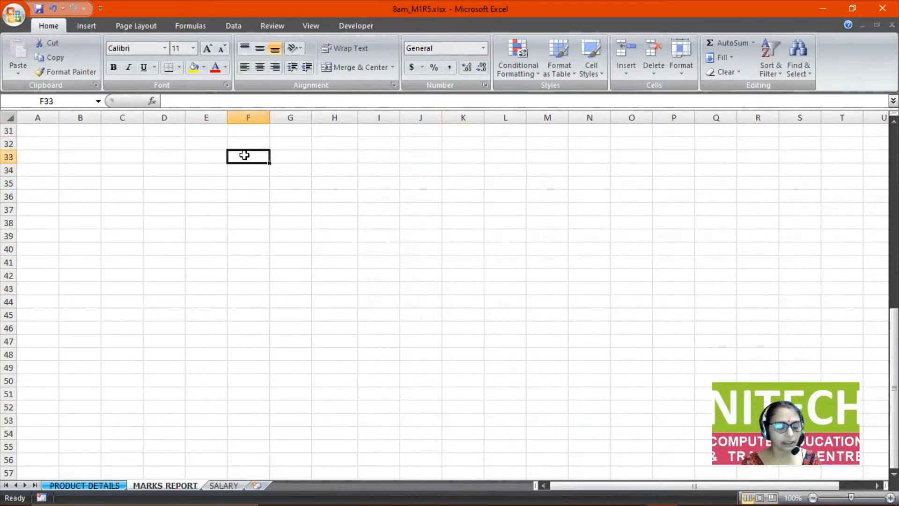
type("CUSTOM ")
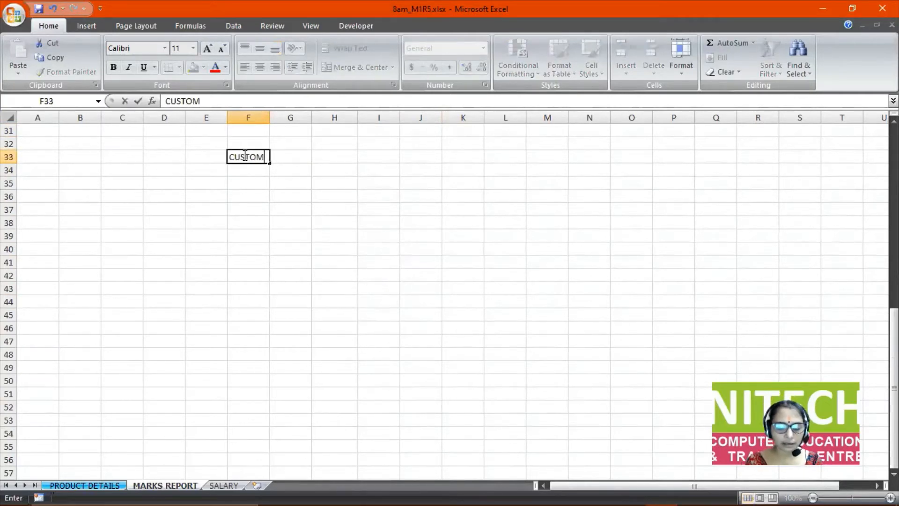
type("LIST")
key("Return")
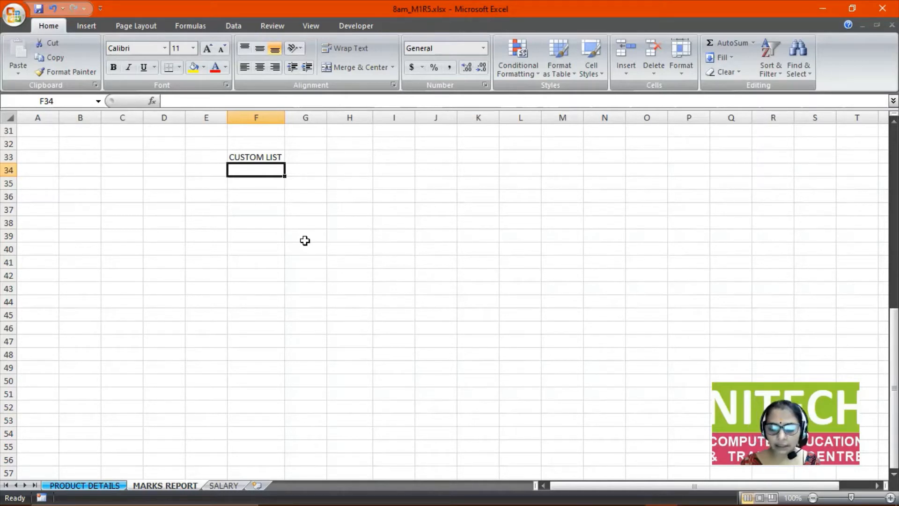
Enter the label EMP NAME in cell F35, leaving a blank row under the heading.
key("Down")
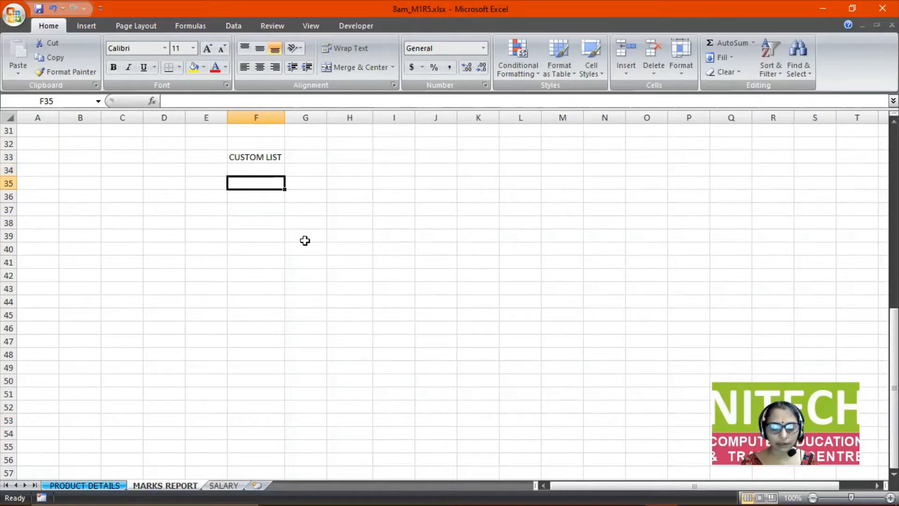
type("EMP")
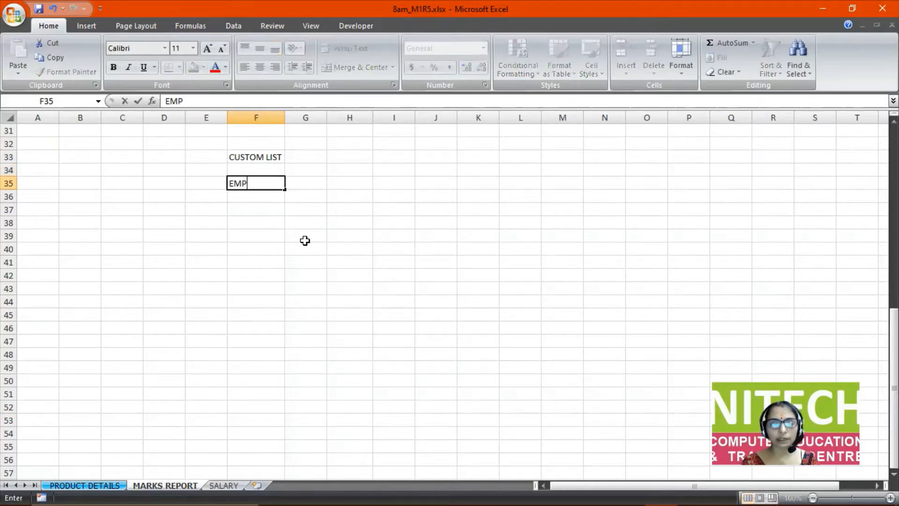
type(" NAME")
key("Return")
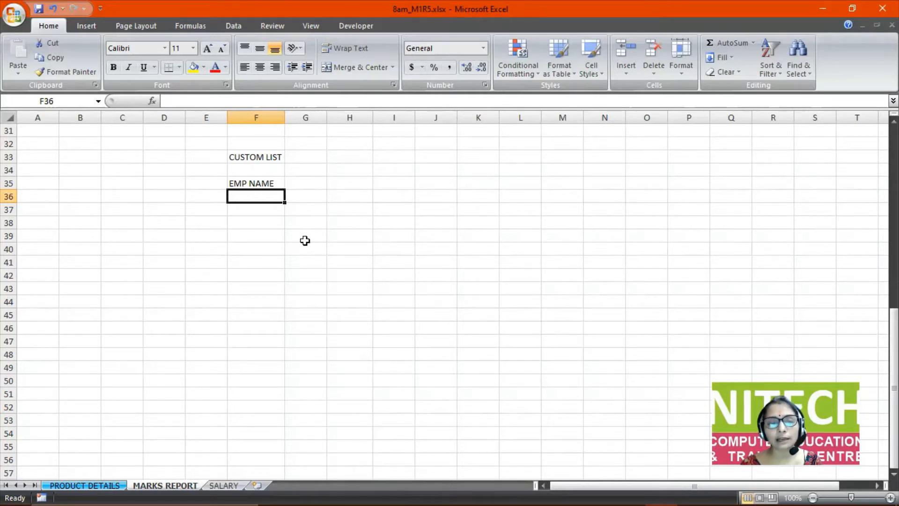
Enter SUNDAY in H35 and autofill the weekdays down to SATURDAY in H41.
key("Right")
key("Right")
key("Up")
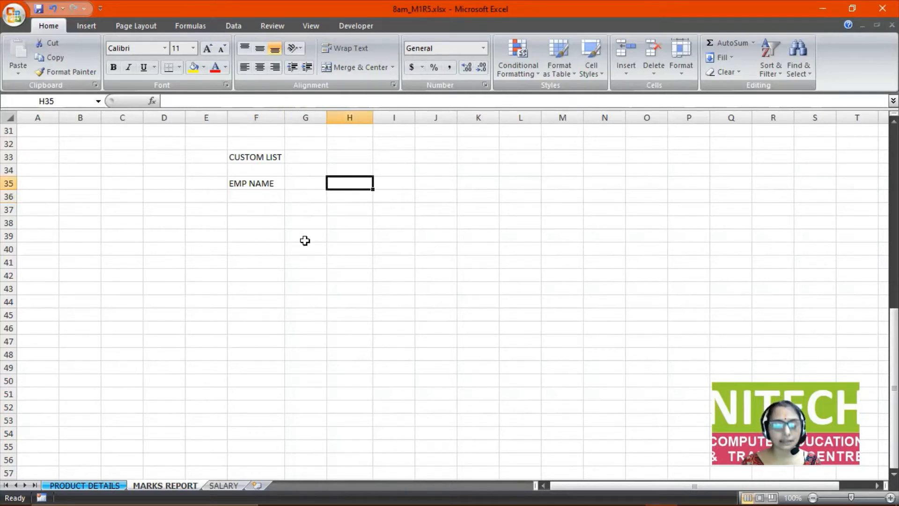
type("SUNDAY")
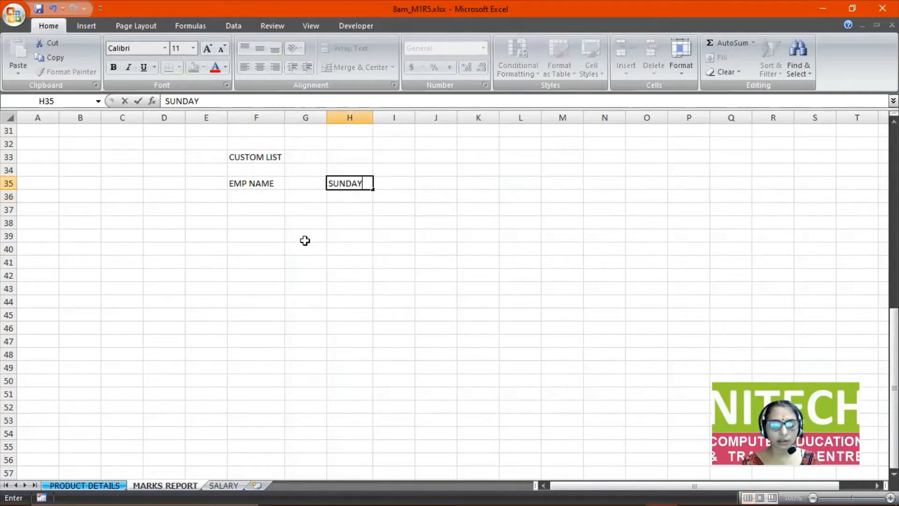
key("Return")
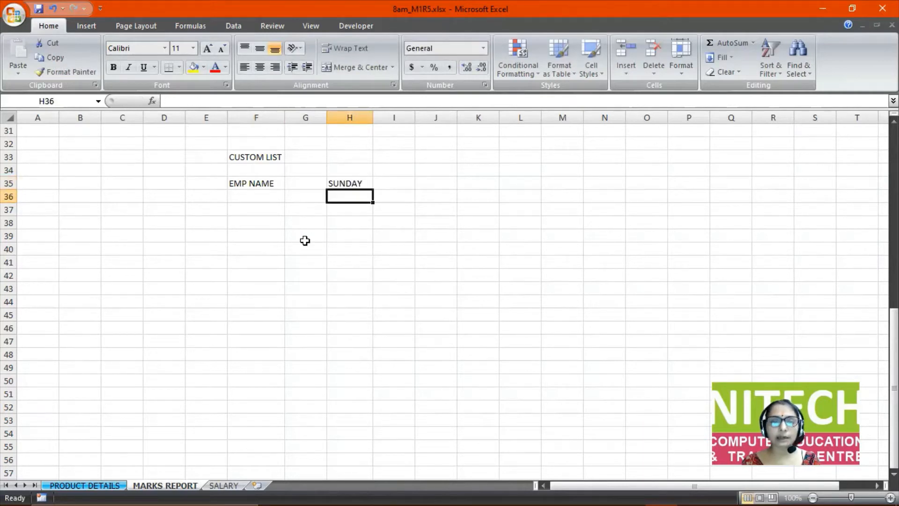
left_click(367, 184)
left_click_drag(372, 191, 376, 268)
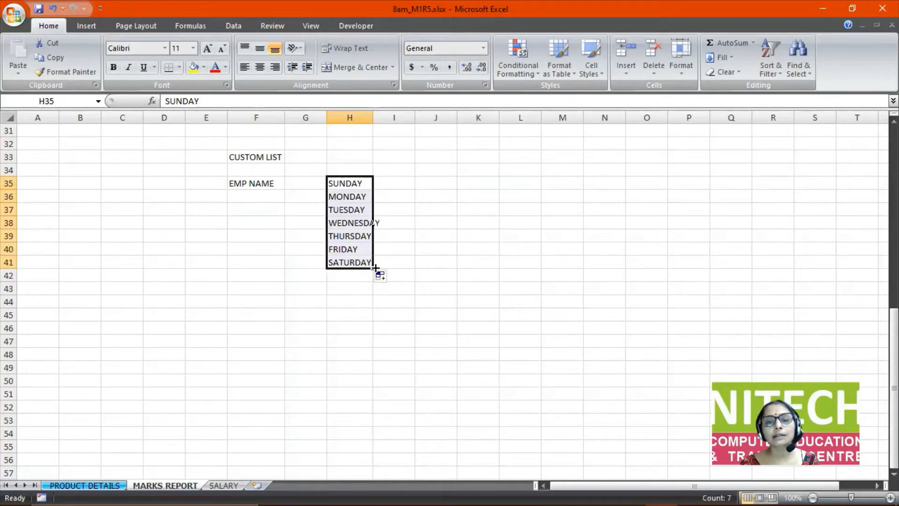
Enter JAN in J35 and autofill the months down to DEC in J46.
left_click(434, 185)
type("JAN")
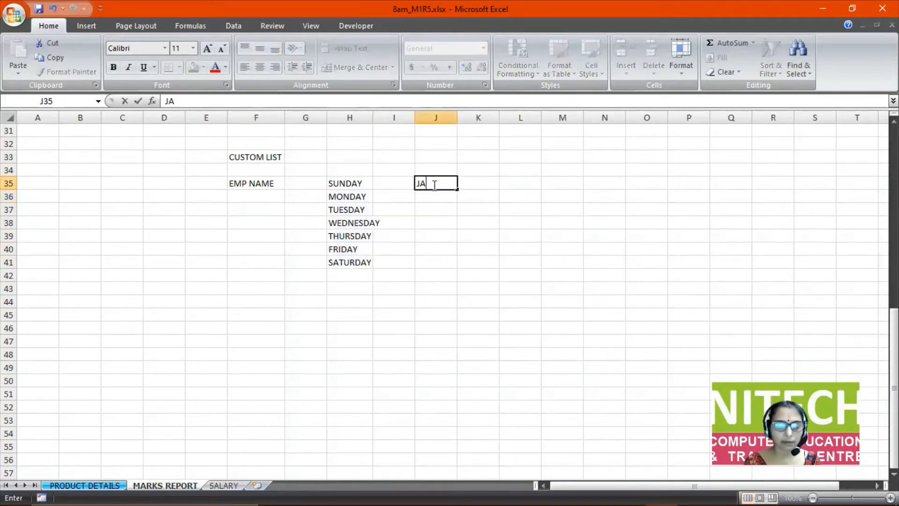
key("Return")
left_click(433, 183)
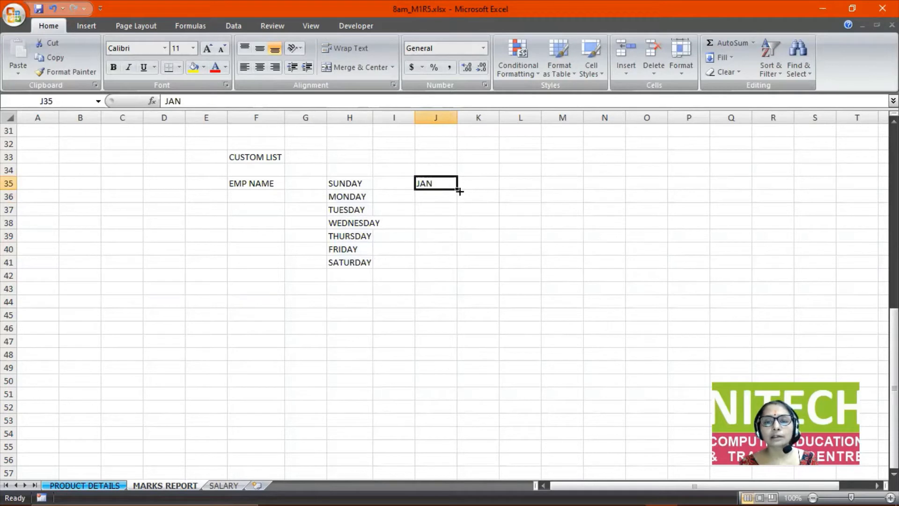
left_click_drag(457, 190, 467, 328)
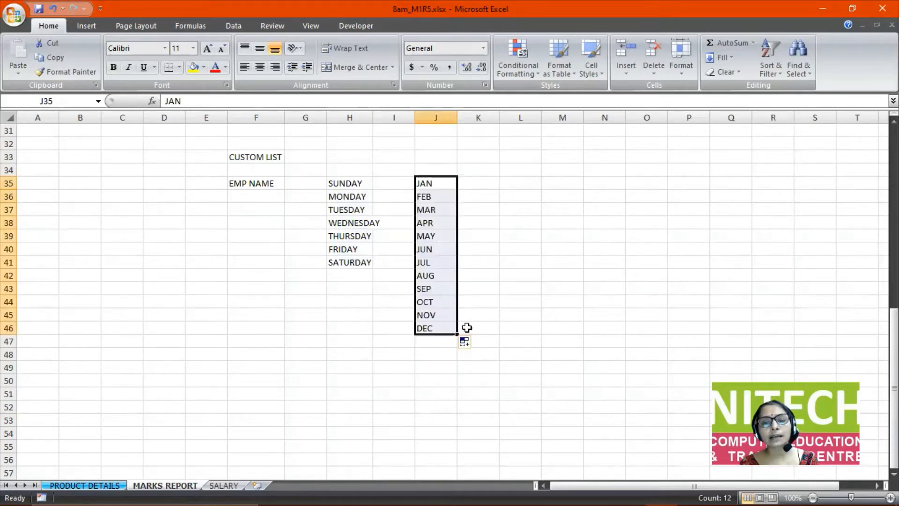
Try to autofill a list of names from one first name in L35 down to L47, and clear those cells.
left_click(521, 181)
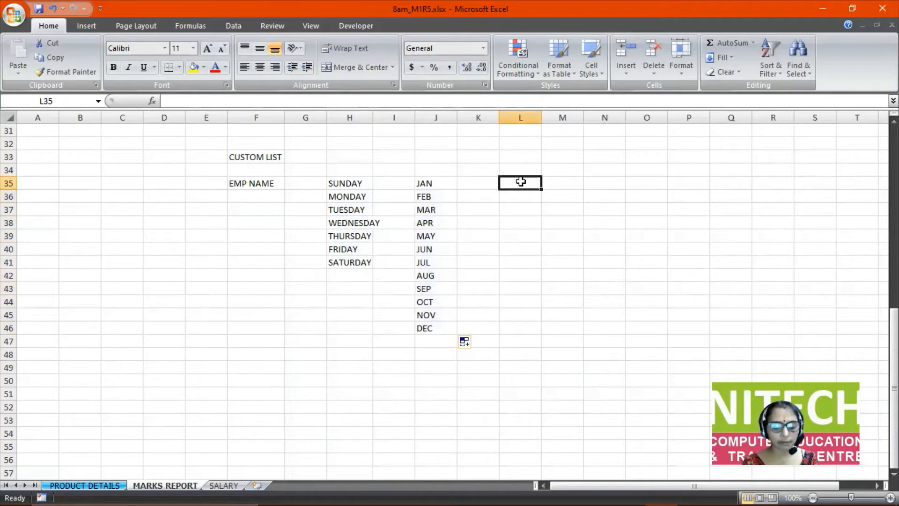
type("MANAS")
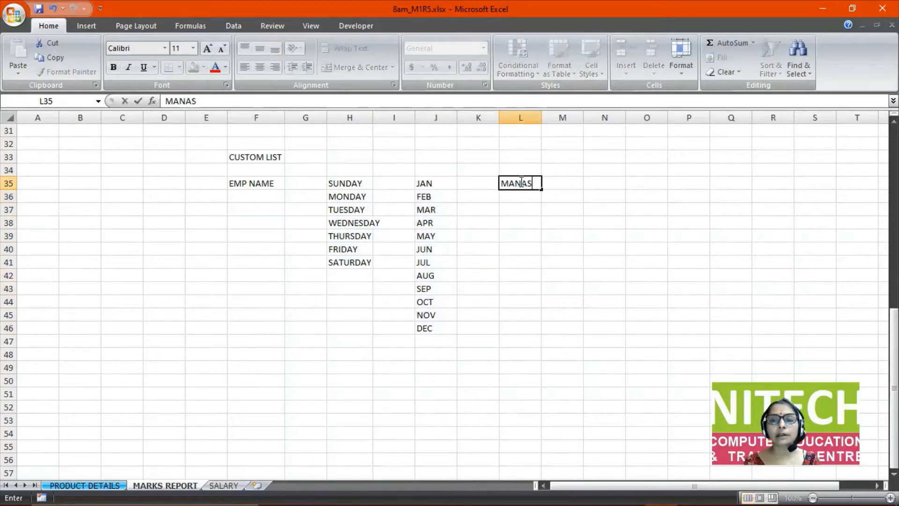
key("Return")
left_click(521, 182)
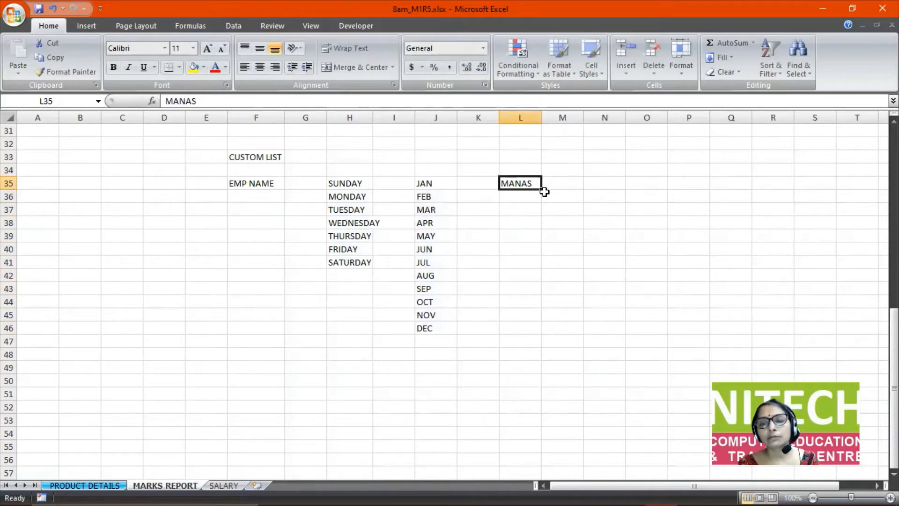
left_click_drag(542, 190, 555, 354)
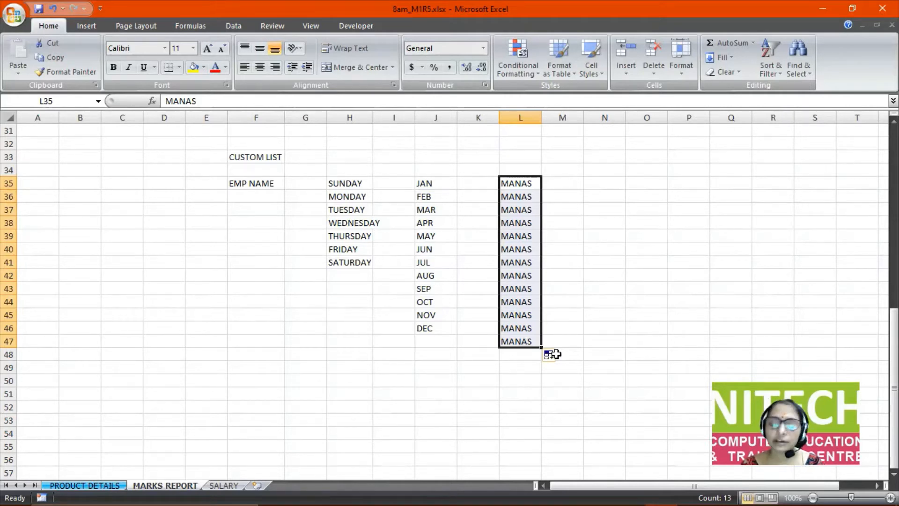
key("Delete")
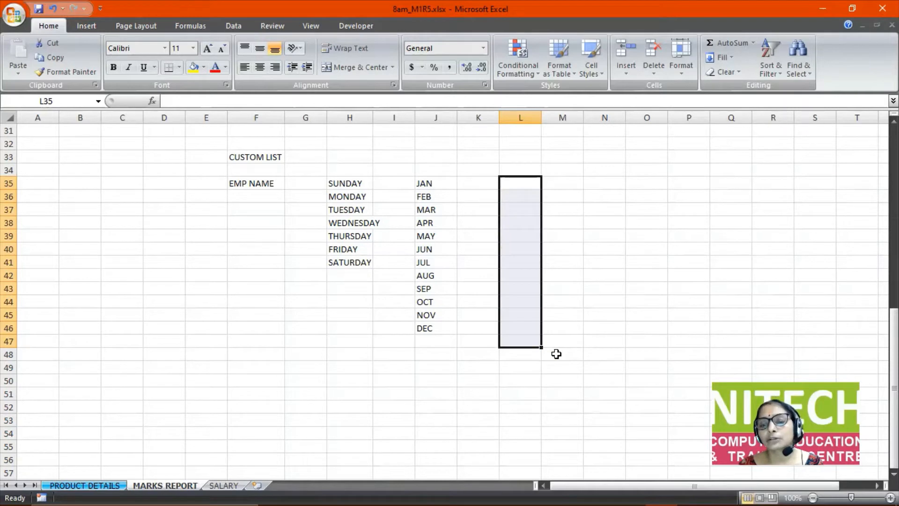
Enter an employee's first name in cell L34.
key("Up")
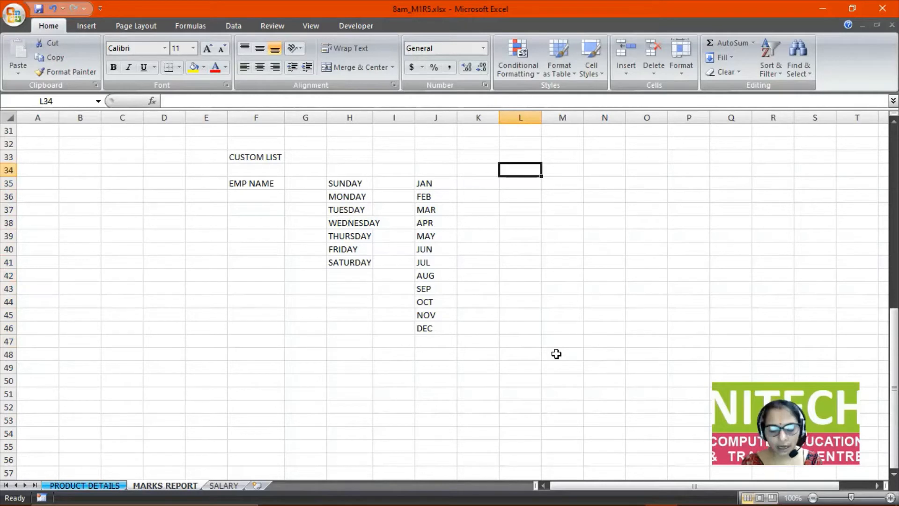
type("AMAN")
key("Return")
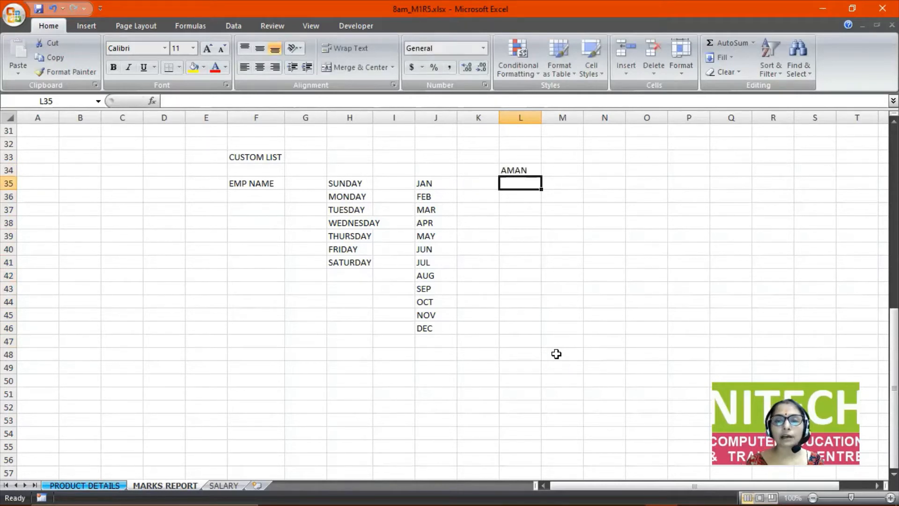
Select the empty cell F36 directly below the EMP NAME heading.
left_click(517, 168)
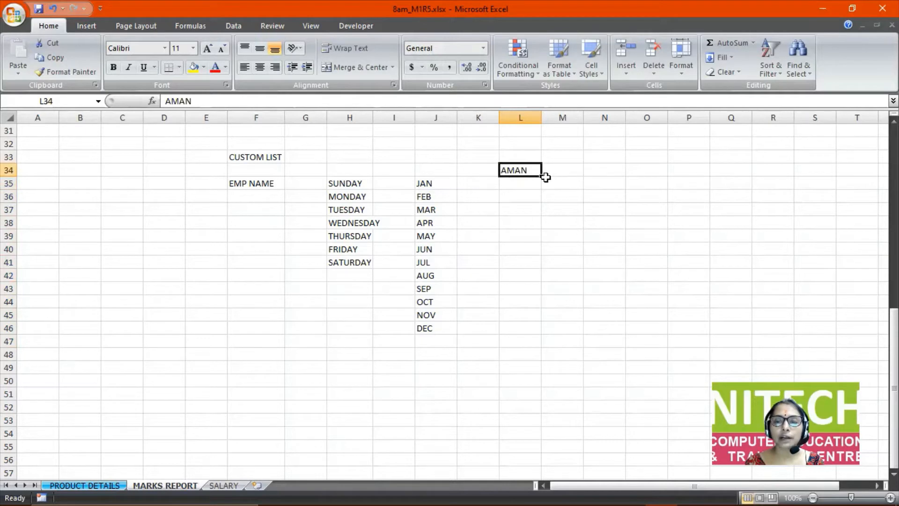
mouse_move(541, 176)
left_mouse_down()
mouse_move(542, 323)
mouse_move(540, 177)
left_mouse_up()
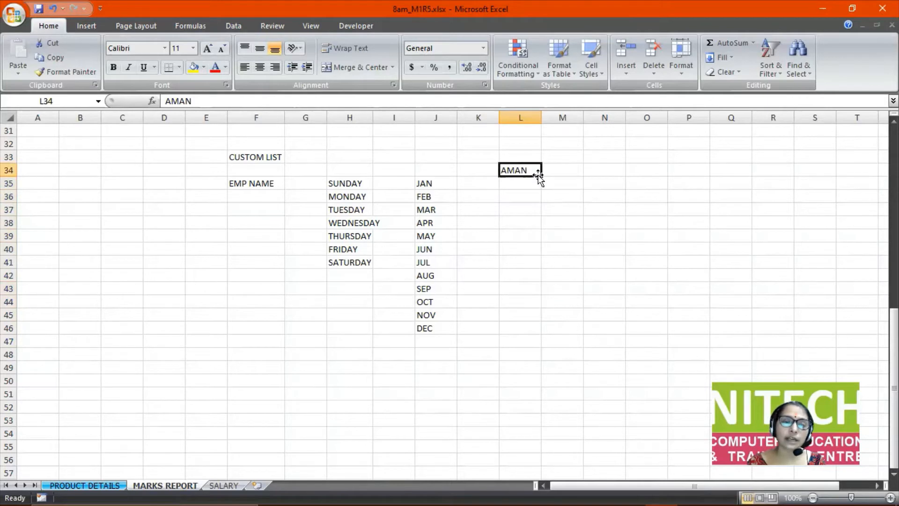
key("Left")
key("Left")
key("Left")
key("Left")
key("Left")
key("Left")
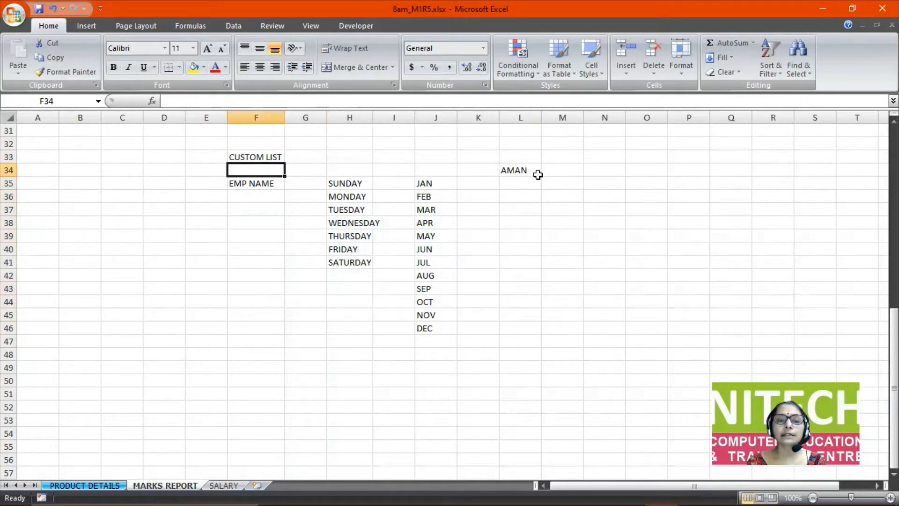
key("Down")
key("Down")
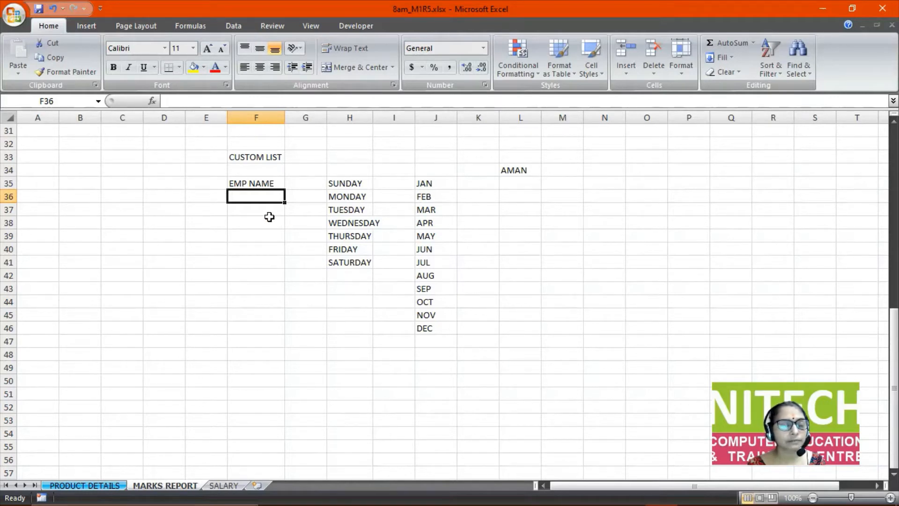
Open the Excel options and look through the Formulas, Proofing, Save, Customize and Advanced settings for the custom lists option.
left_click(14, 14)
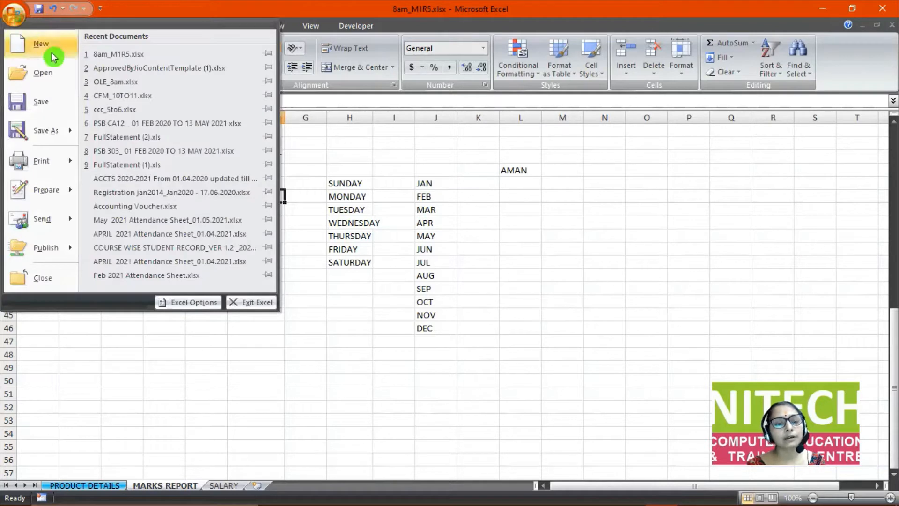
left_click(197, 303)
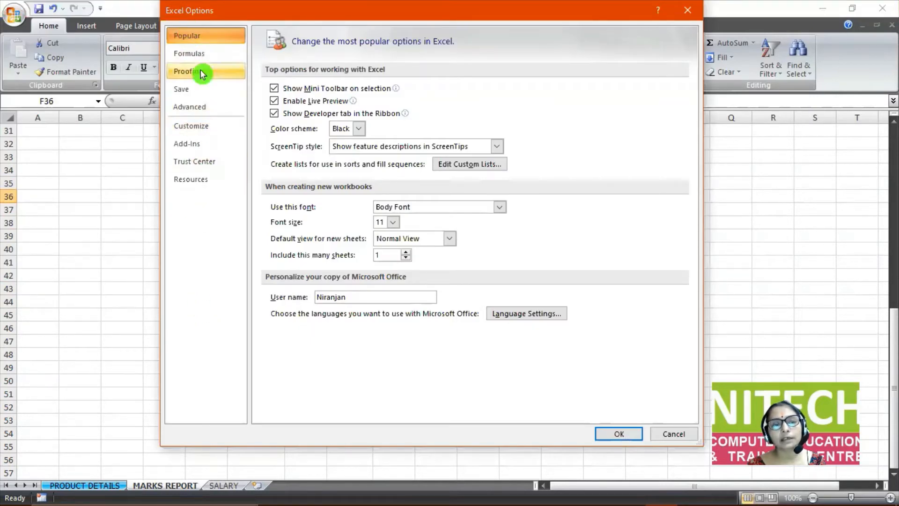
left_click(202, 54)
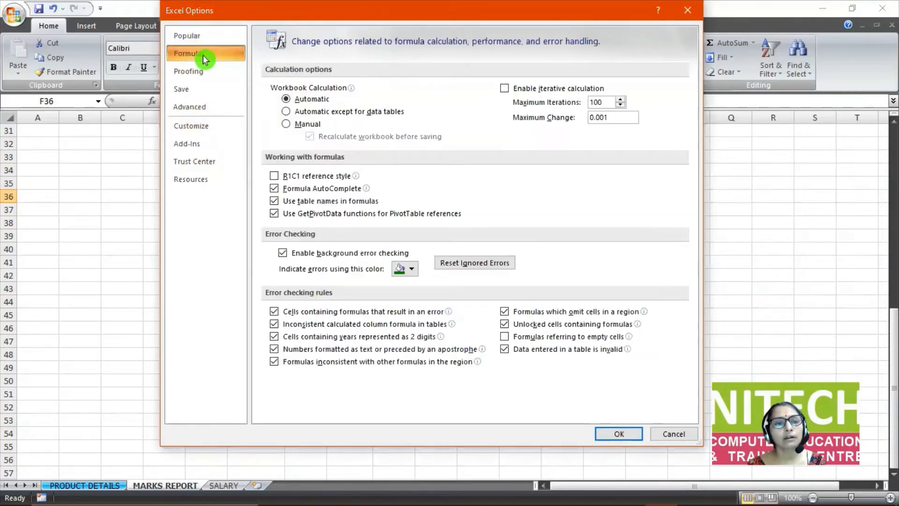
left_click(199, 71)
left_click(195, 89)
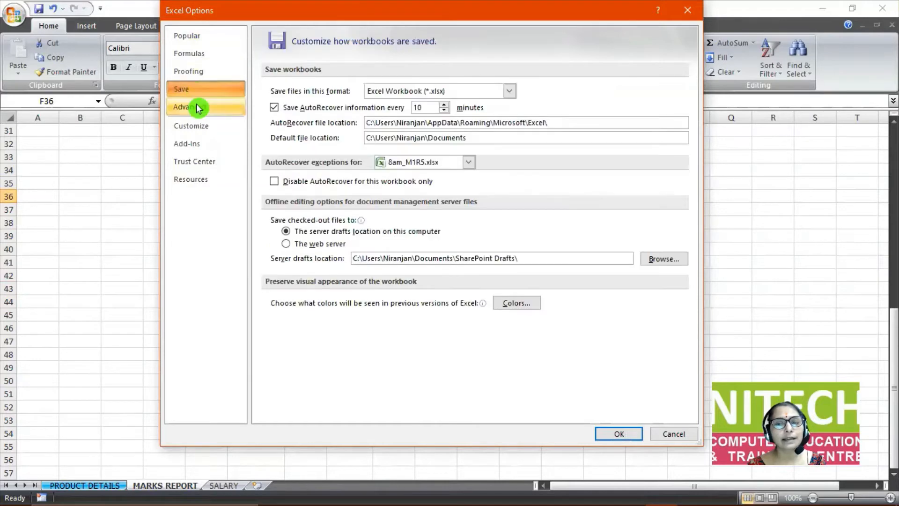
left_click(198, 106)
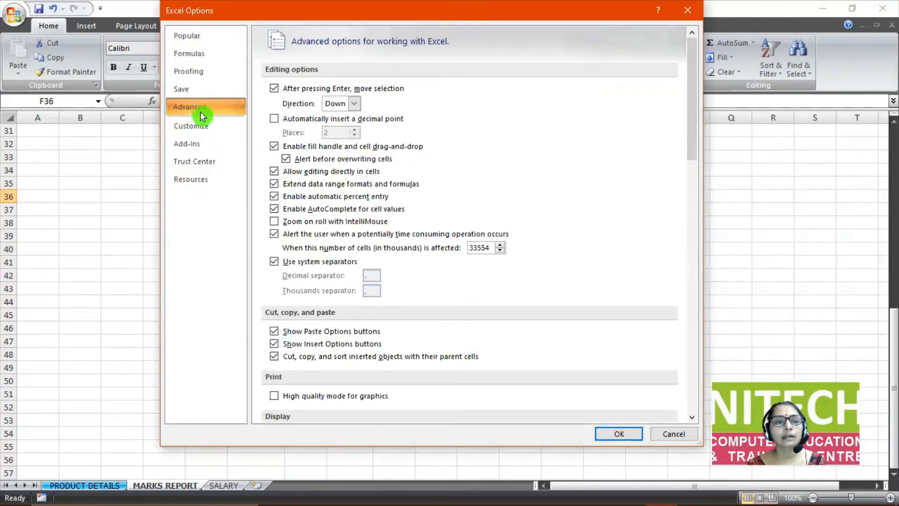
scroll(549, 176, "down", 15)
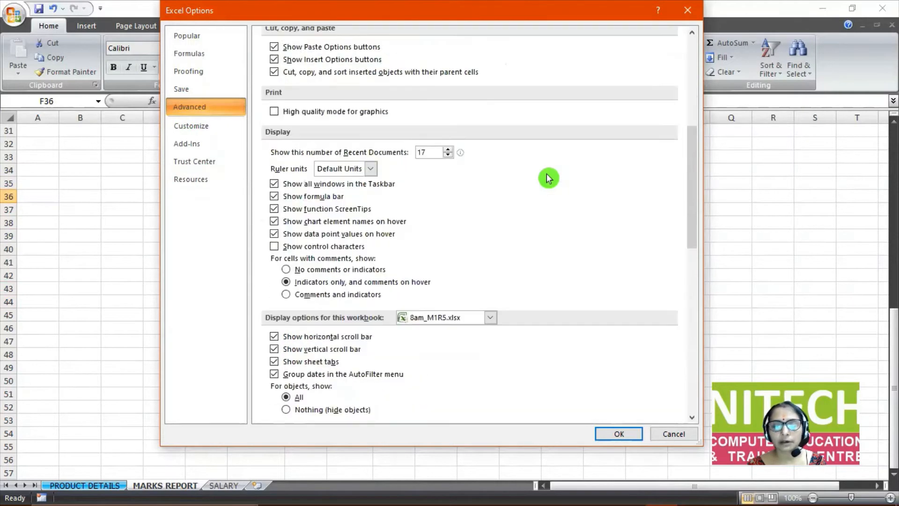
scroll(548, 178, "down", 5)
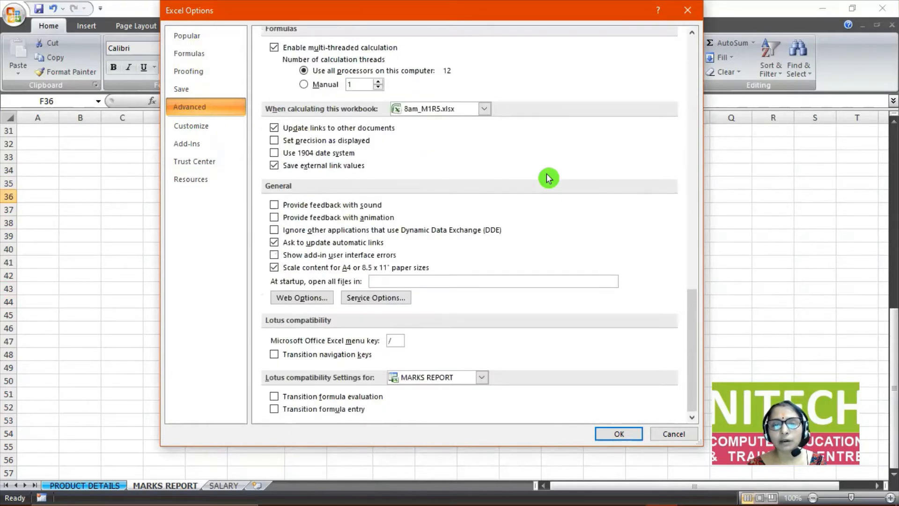
left_click(200, 125)
left_click(190, 108)
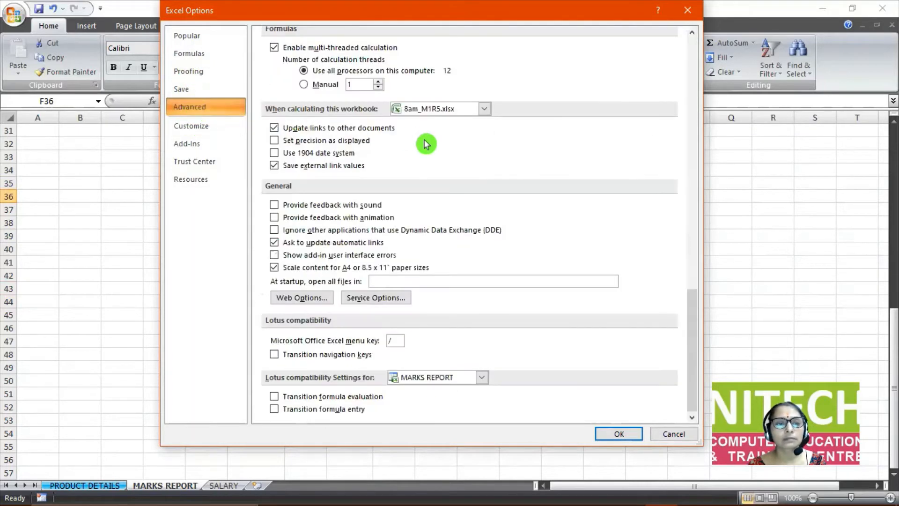
scroll(434, 172, "up", 3)
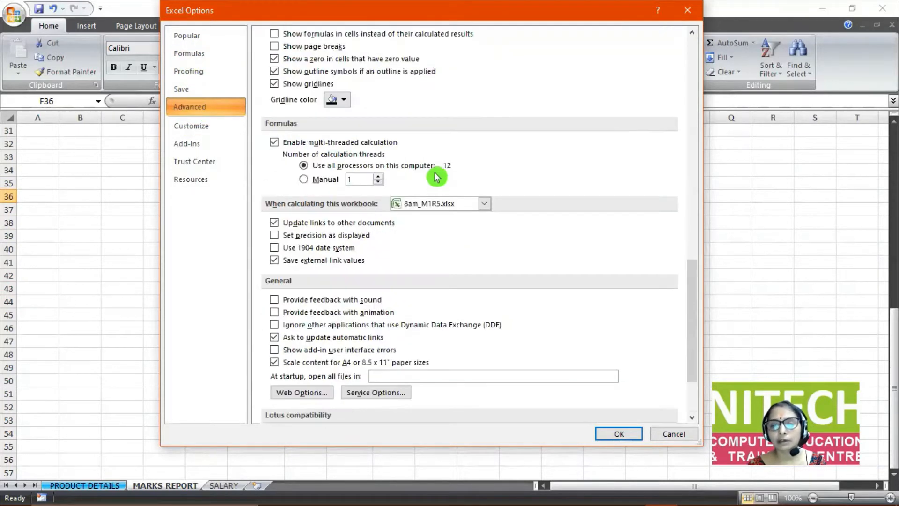
scroll(434, 172, "down", 3)
scroll(435, 176, "up", 3)
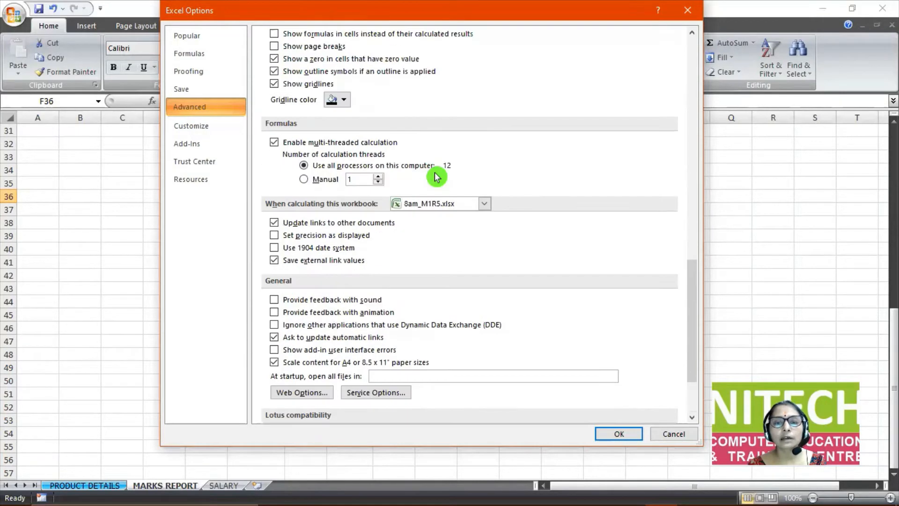
scroll(434, 175, "up", 10)
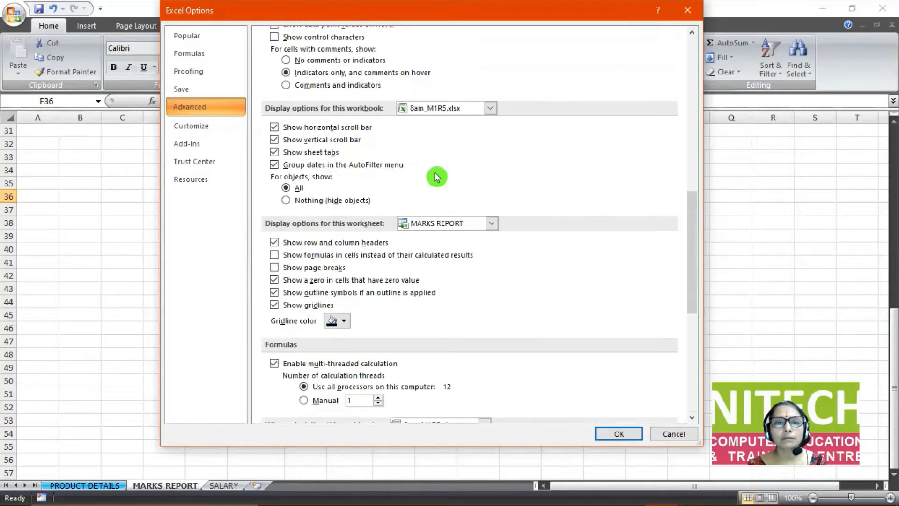
scroll(435, 176, "up", 10)
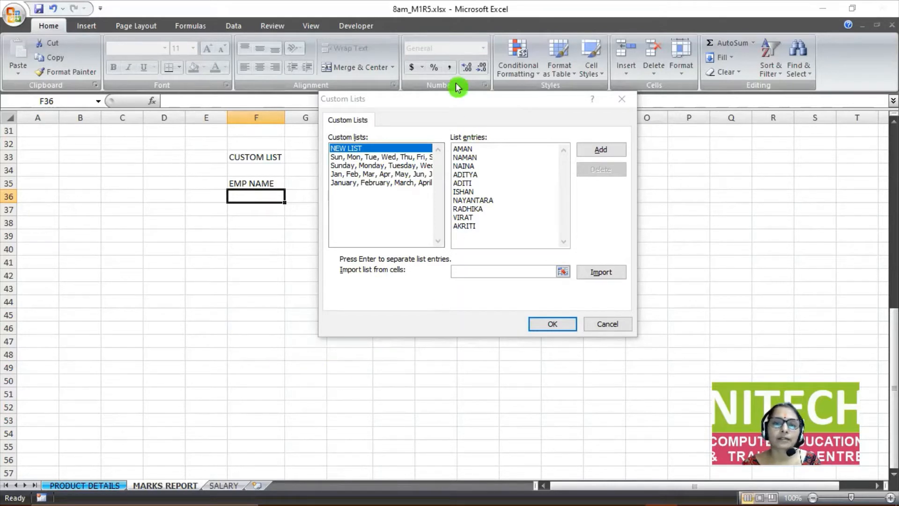
Append three more employee first names, each on its own line, to the entries of the new custom list.
left_click(408, 100)
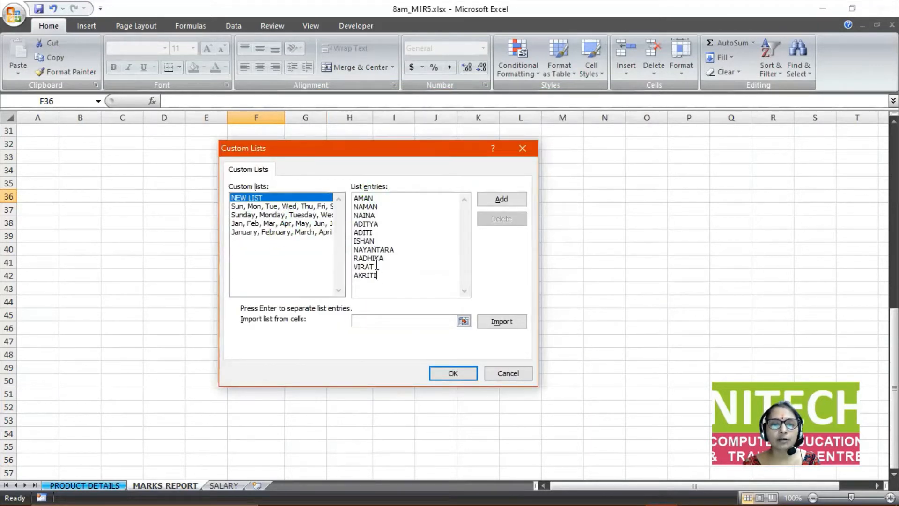
key("Return")
type("ISHAN ")
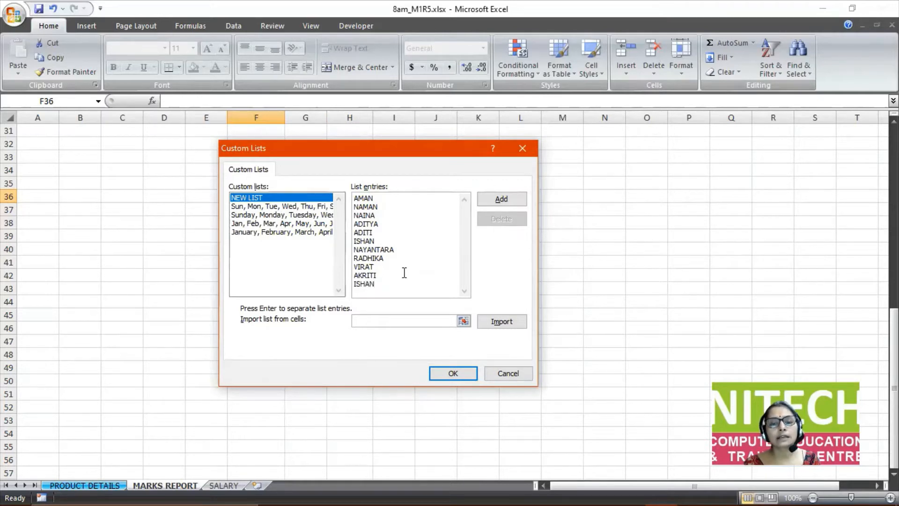
type("NAN")
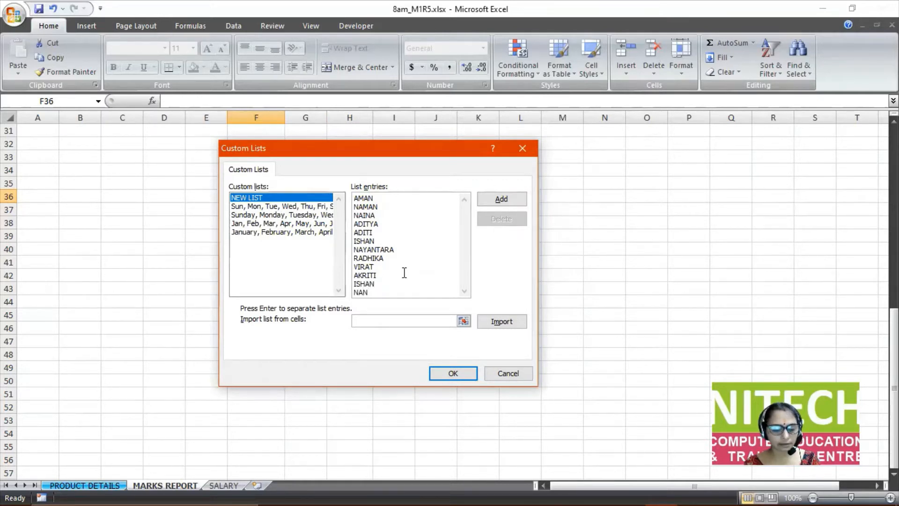
type("DAN")
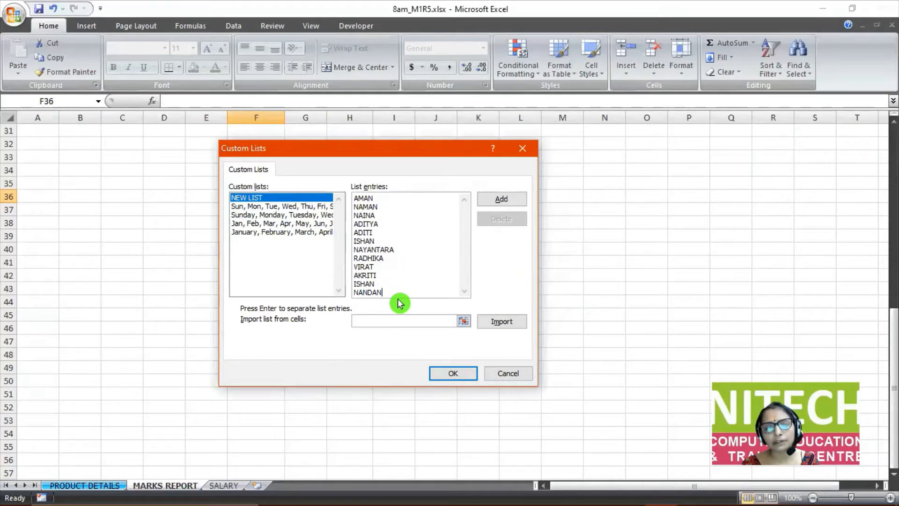
key("Return")
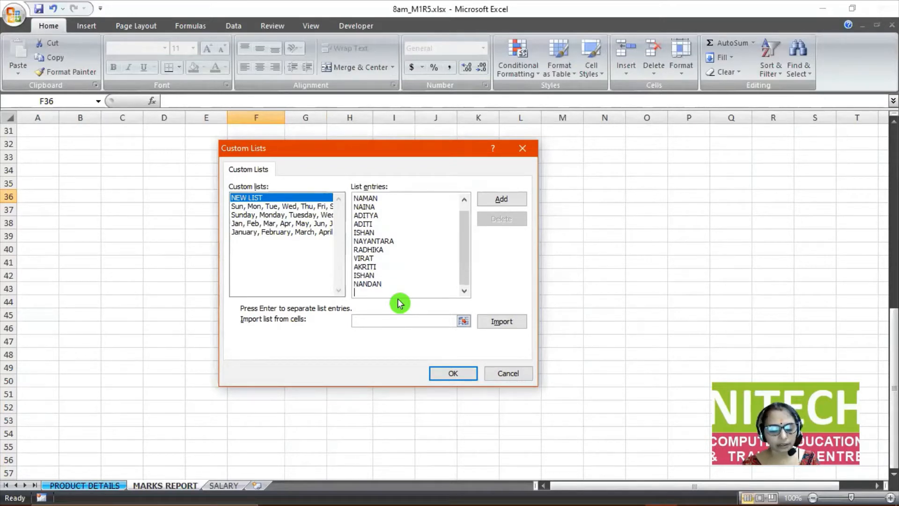
type("GAGA")
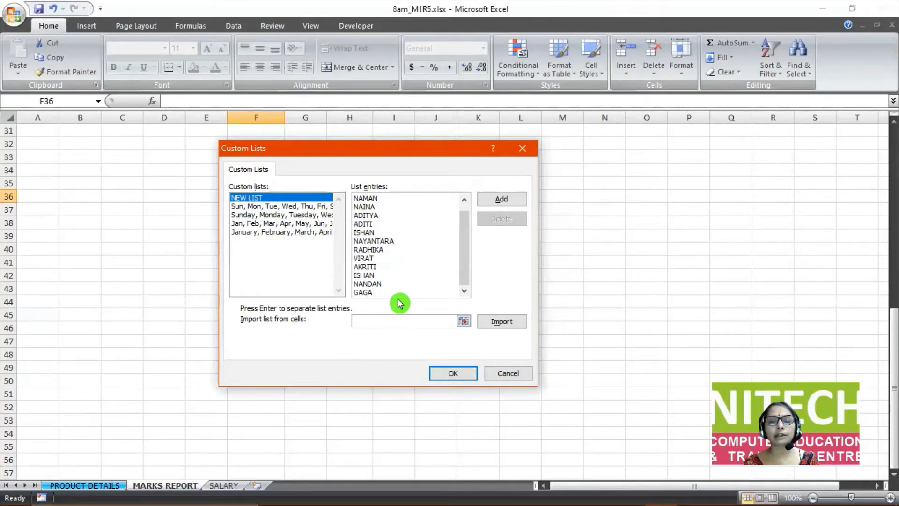
type("N")
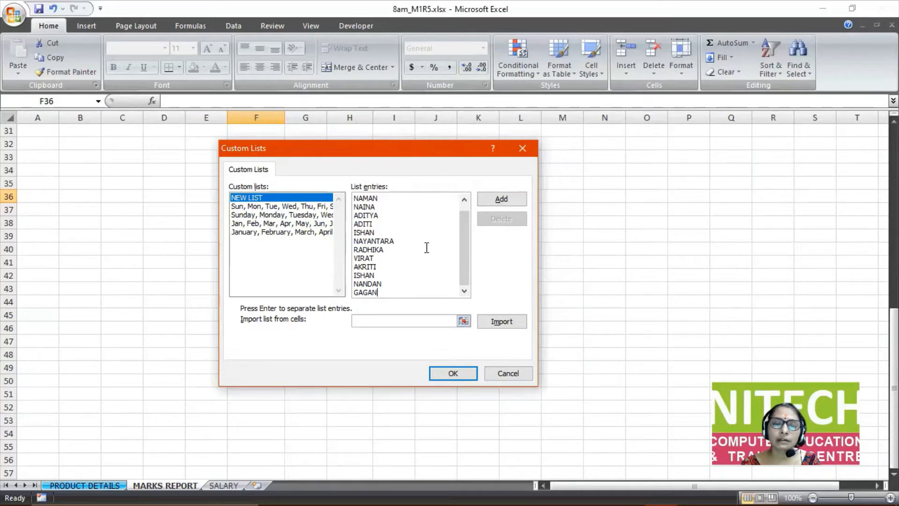
Add the typed names as a new custom list and accept the Custom Lists and Excel Options dialogs.
left_click(498, 201)
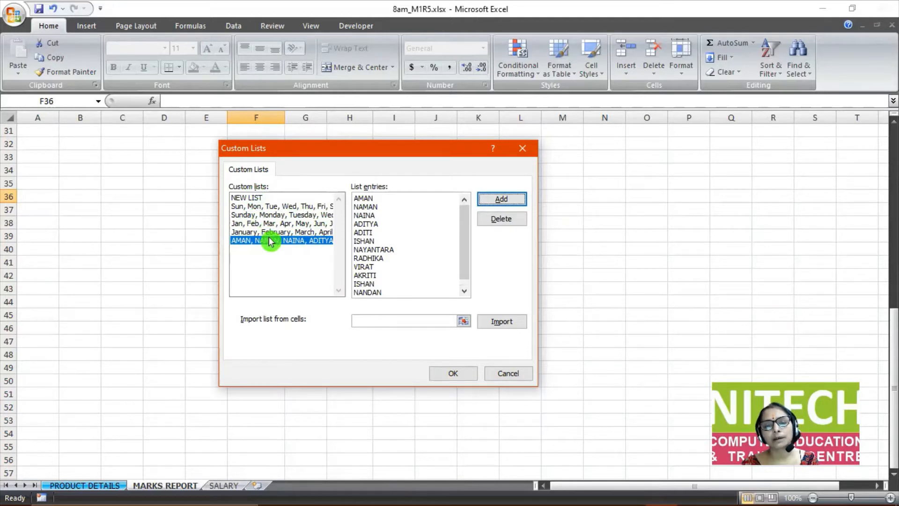
left_click(451, 378)
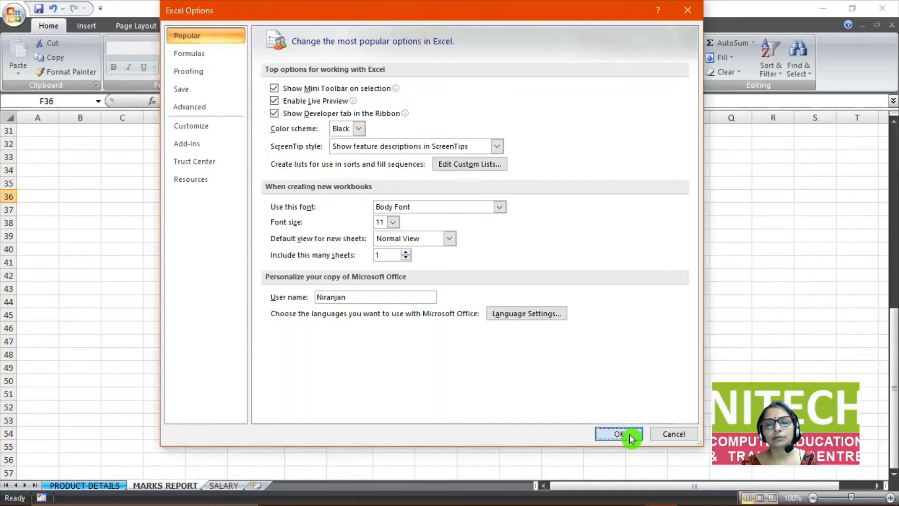
left_click(625, 434)
Enter the heading EMP NAME in cell C54 of the MARKS REPORT sheet.
scroll(261, 335, "down", 7)
left_click(129, 153)
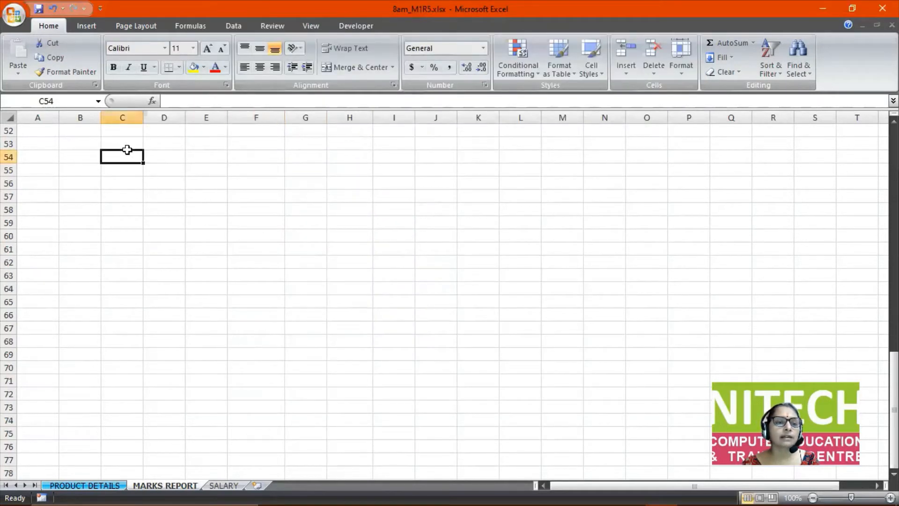
type("EMP")
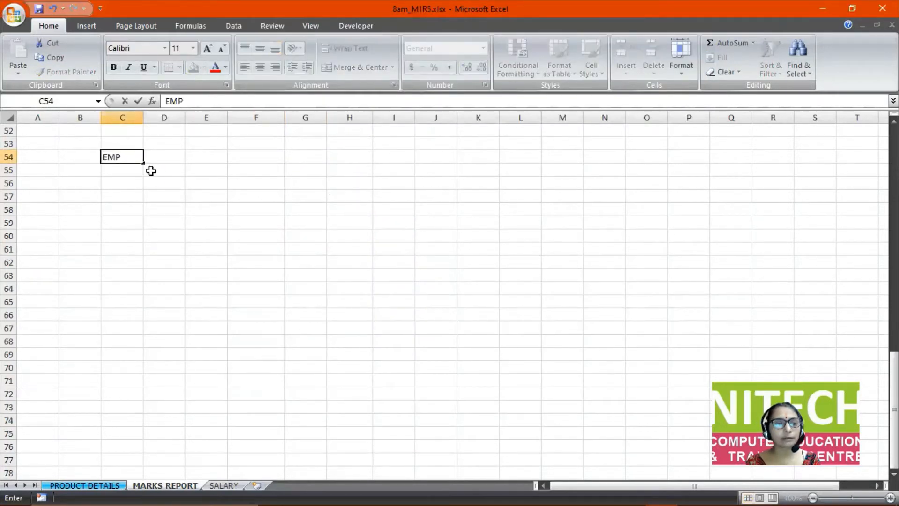
type(" NAME")
key("Return")
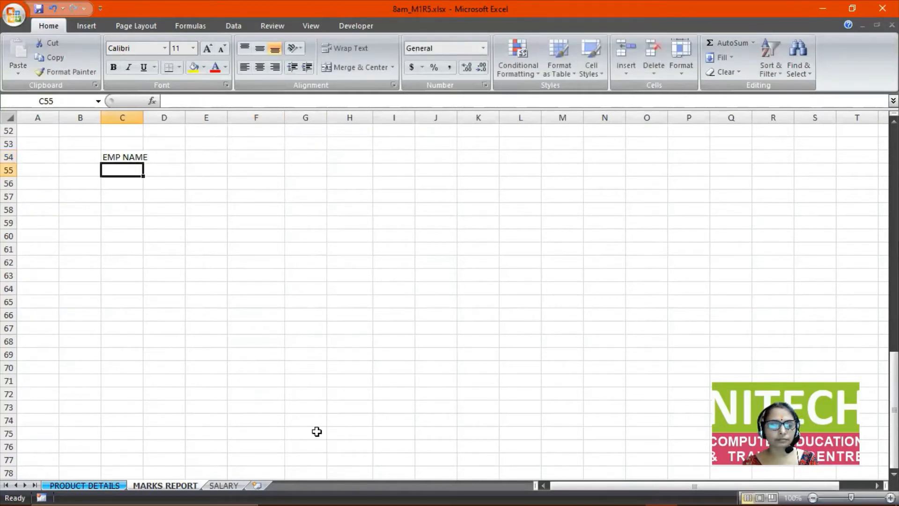
Enter the custom list's first name in C55 and autofill the employee names down to C67.
type("AMAN")
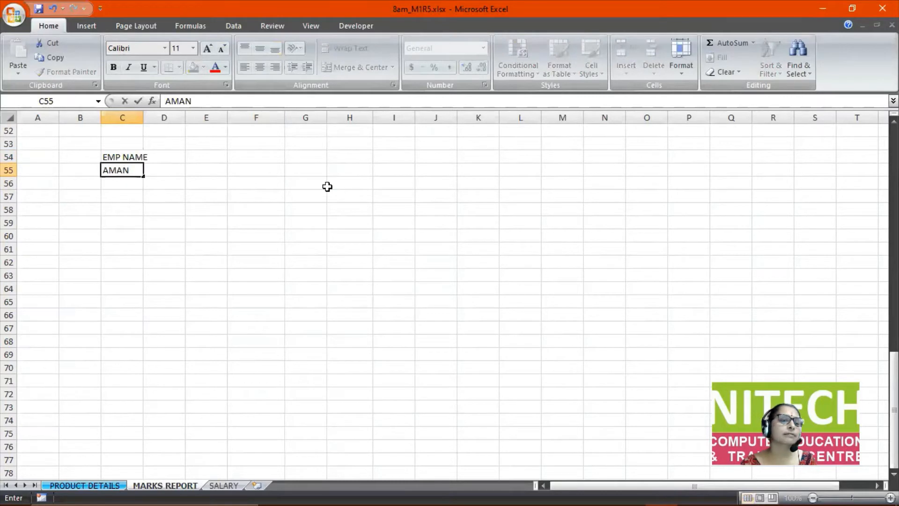
key("Return")
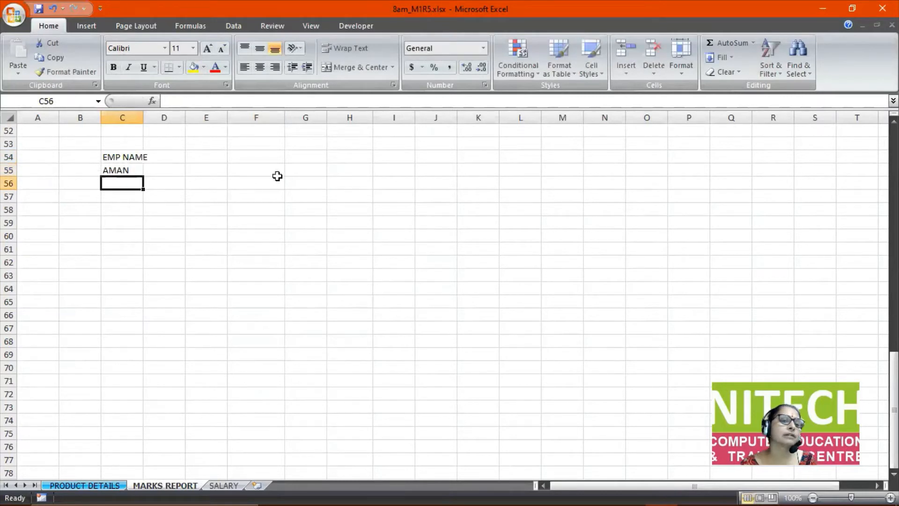
left_click(121, 170)
left_click_drag(144, 182, 154, 344)
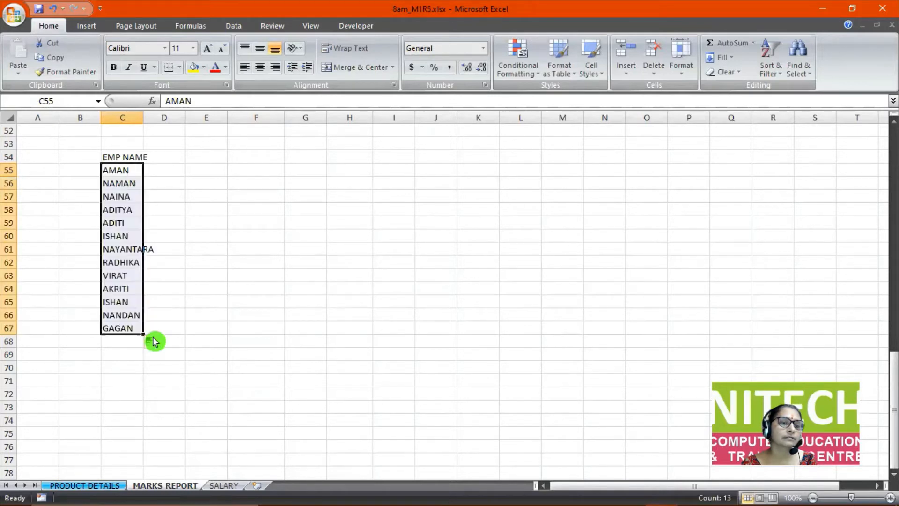
Autofit the width of column C to the employee names.
double_click(143, 117)
left_click(234, 263)
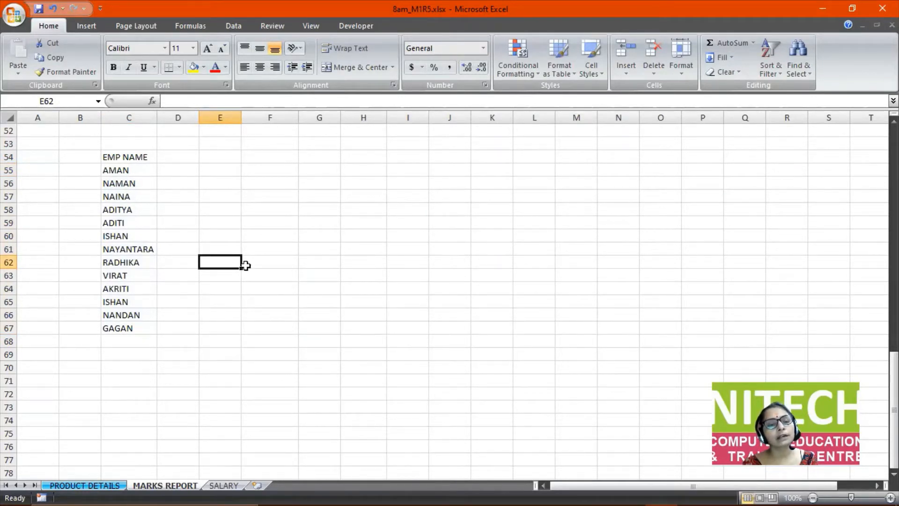
scroll(246, 266, "up", 3)
scroll(245, 265, "down", 2)
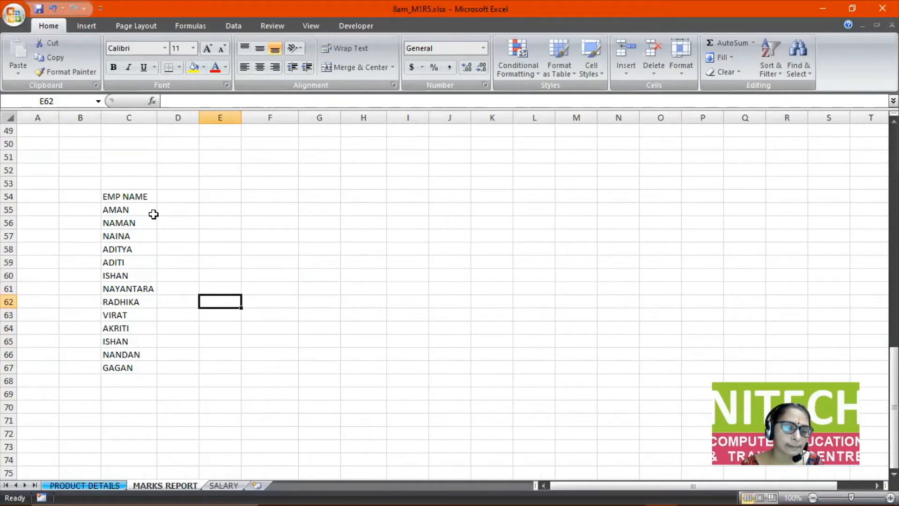
Enter the heading PRODUCT LIST in cell F54 of the MARKS REPORT sheet.
left_click(286, 210)
left_click(281, 196)
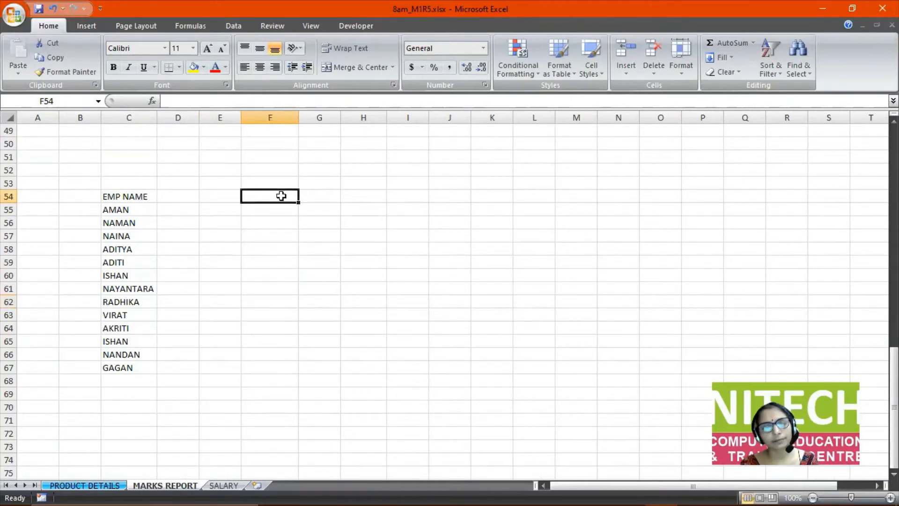
type("PRO")
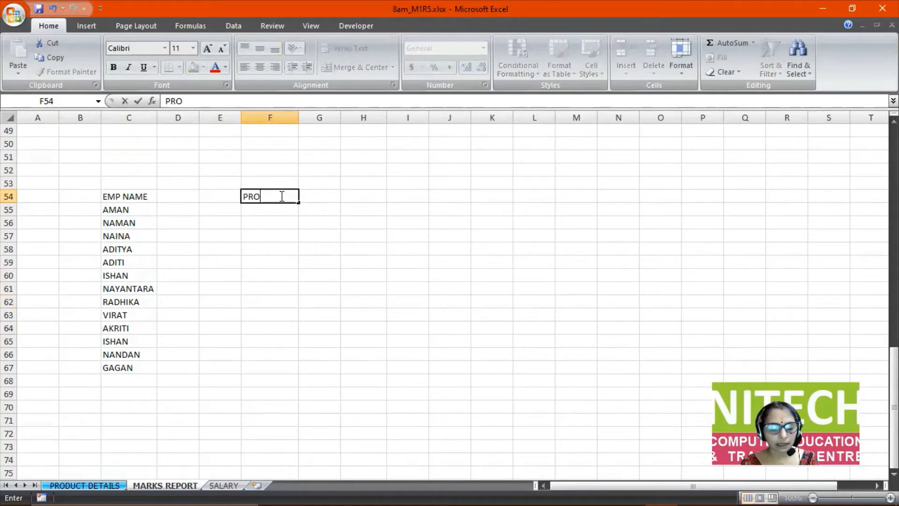
type("DUCT")
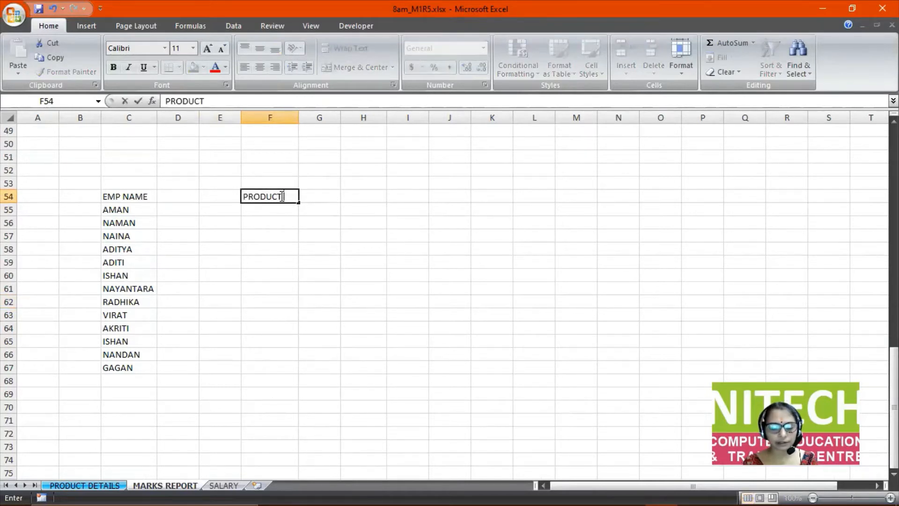
type(" LIST")
key("Return")
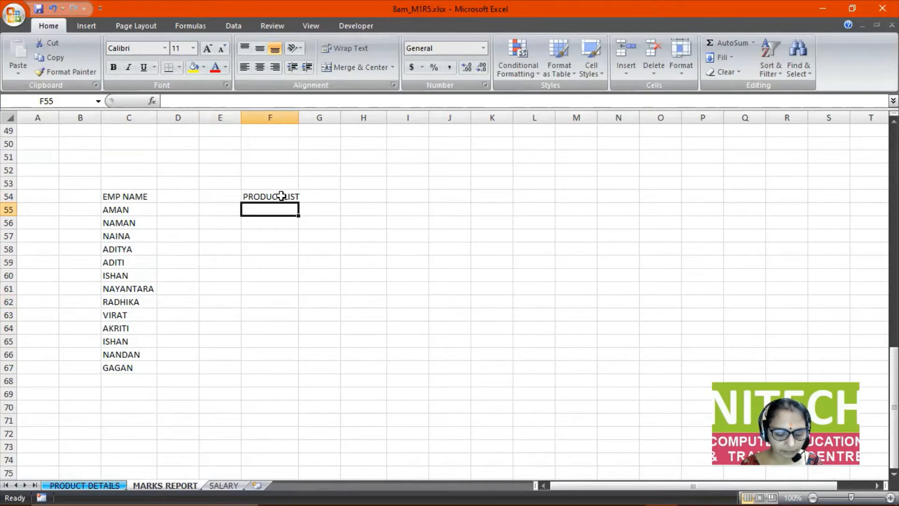
Enter the products COLGATE, MESWAK, PEPSODENT and CLOSE UP in cells F55 to F58 under the PRODUCT LIST heading.
type("COLGATE")
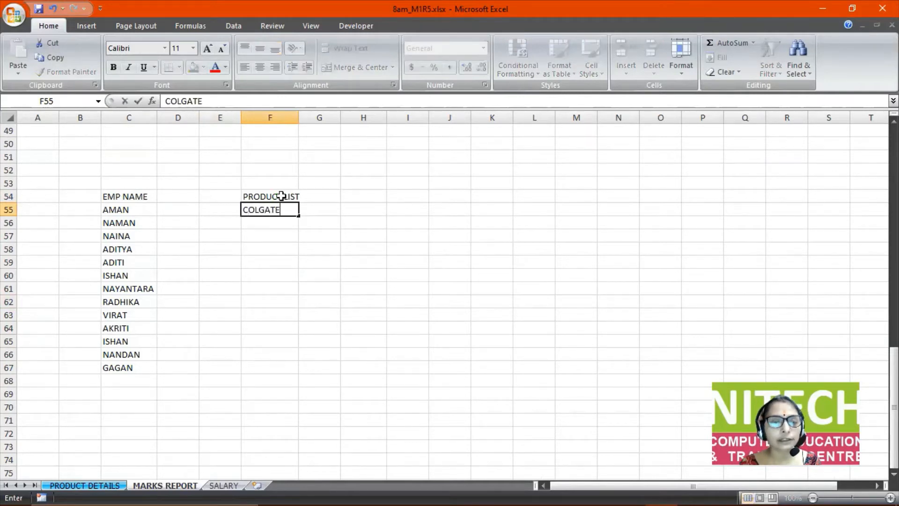
key("Return")
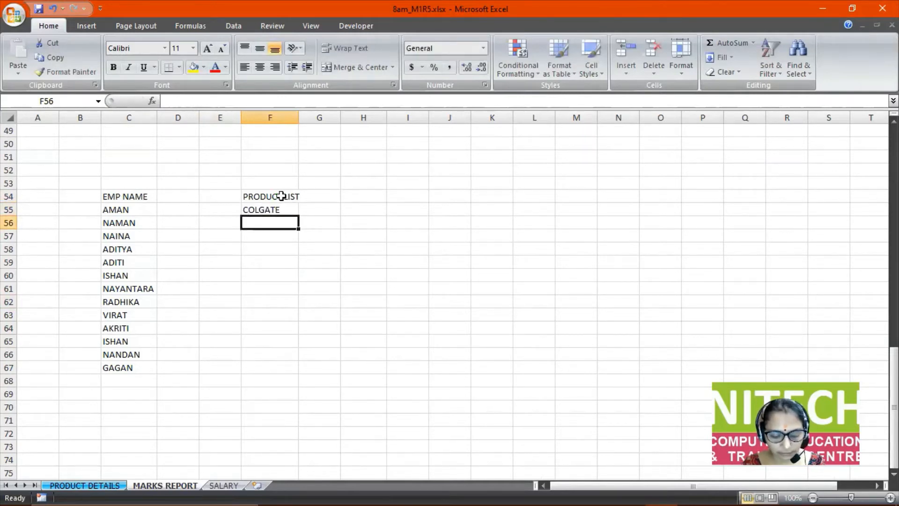
type("MESWAK")
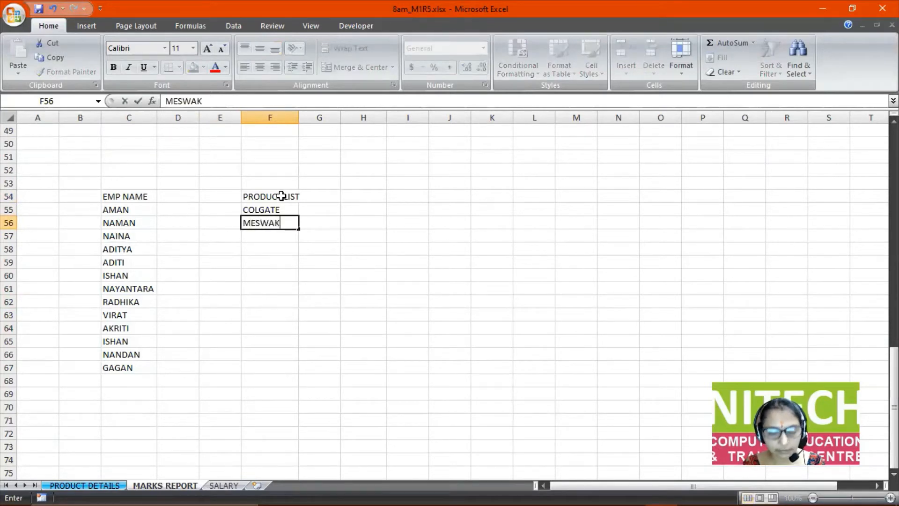
key("Return")
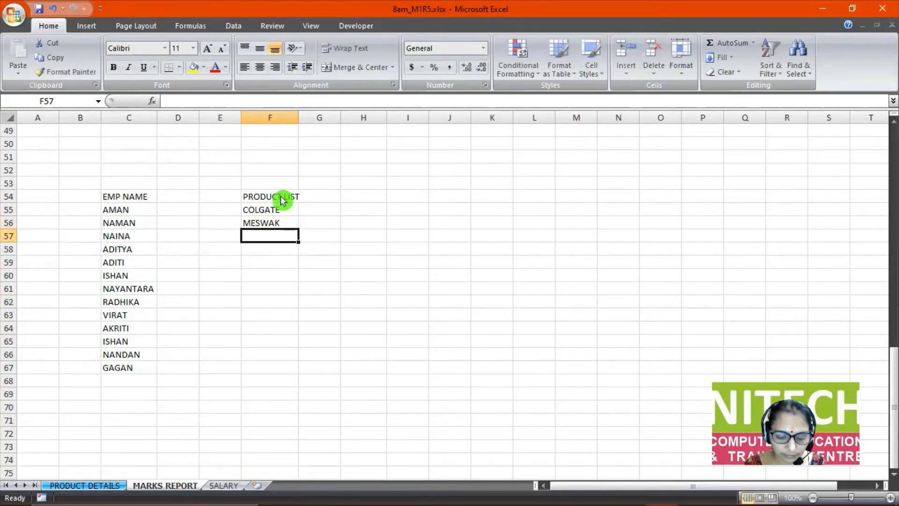
type("PEPSODENT")
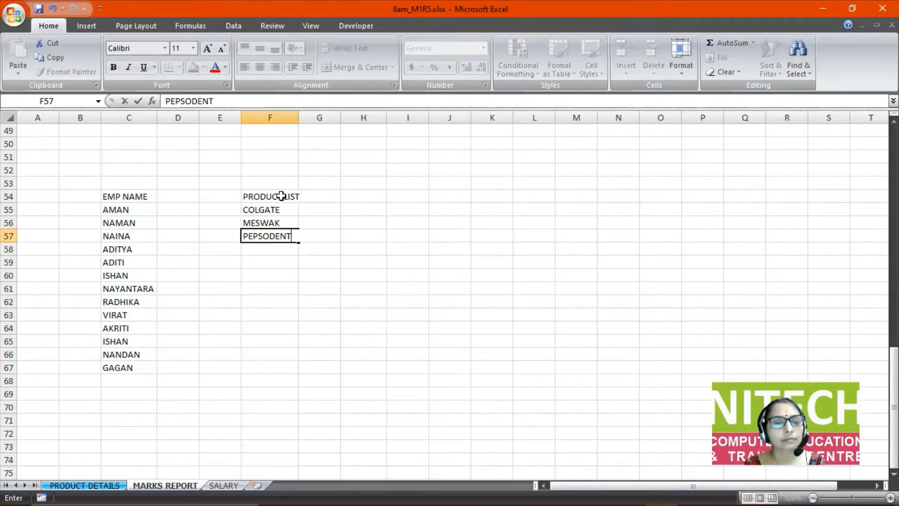
key("Return")
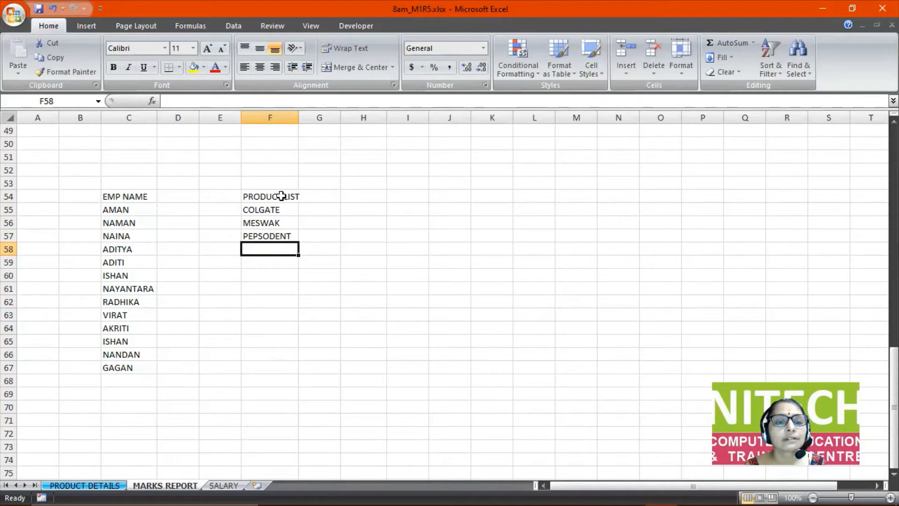
type("CLOS")
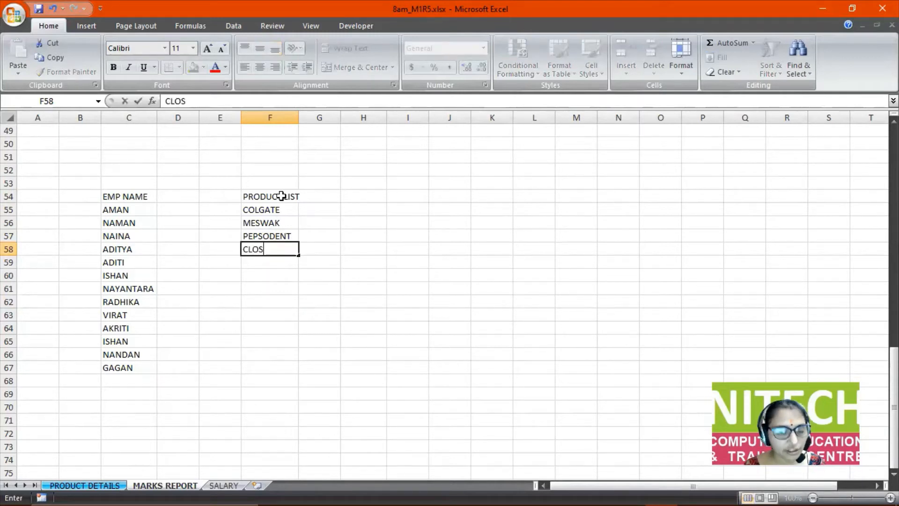
type("E UP")
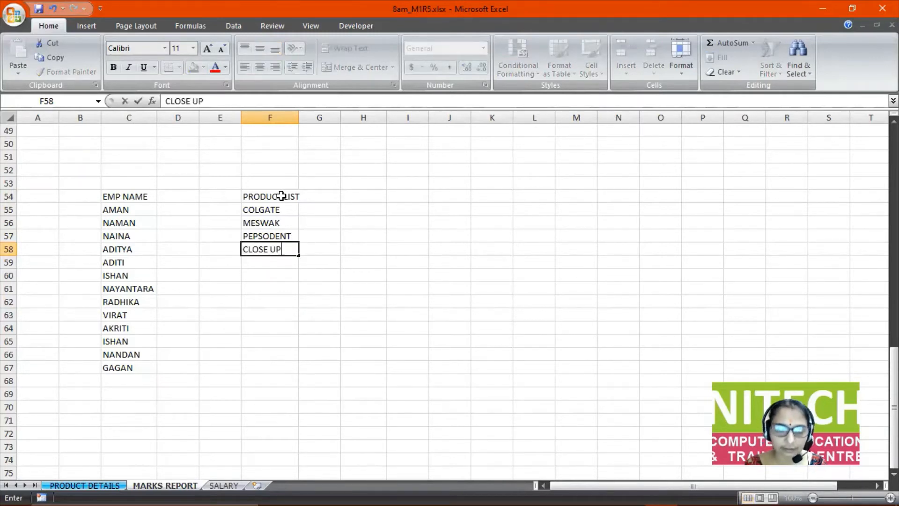
key("Return")
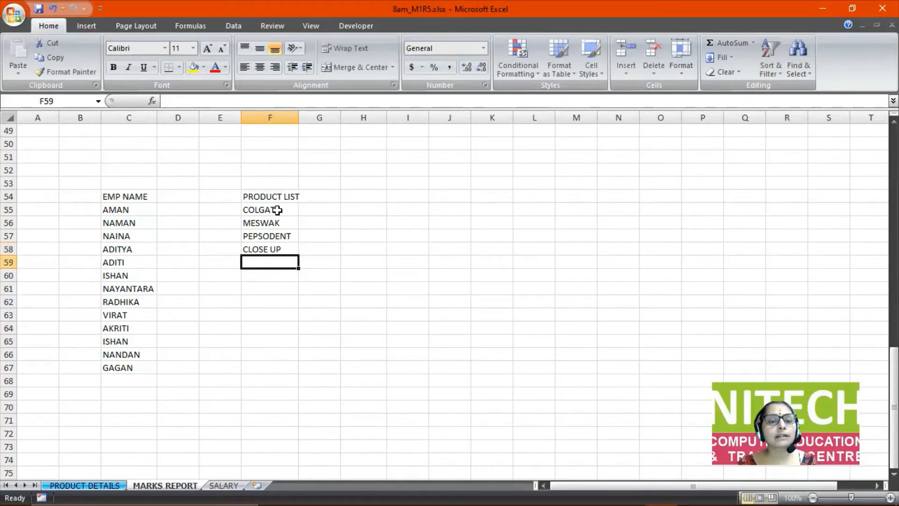
left_click_drag(277, 210, 281, 248)
left_click(358, 222)
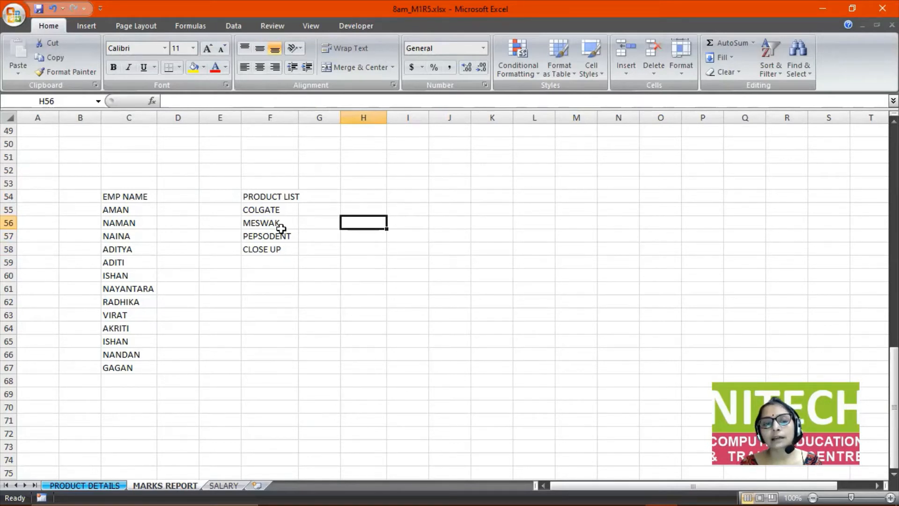
Open the Custom Lists dialog from Excel Options, move it clear of the product cells and activate the import range.
left_click(15, 18)
left_click(187, 302)
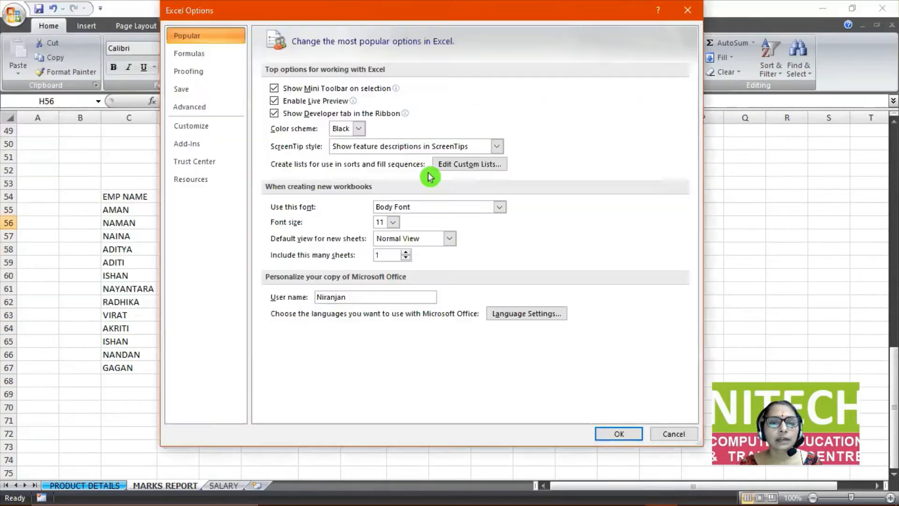
left_click(462, 168)
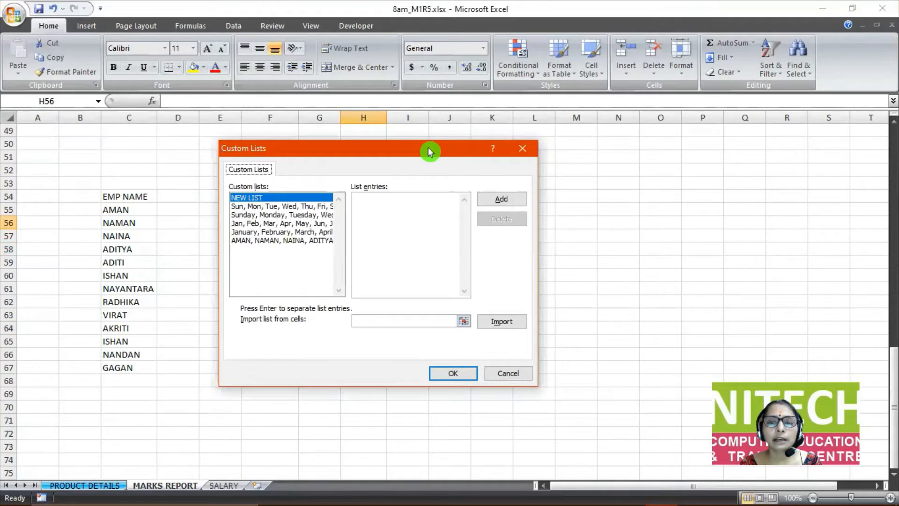
left_click_drag(426, 147, 665, 86)
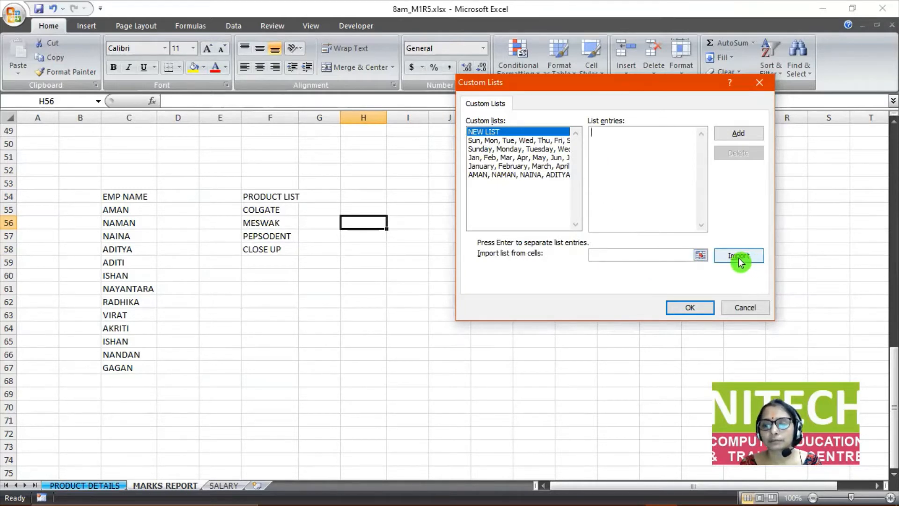
left_click(650, 255)
left_click(743, 260)
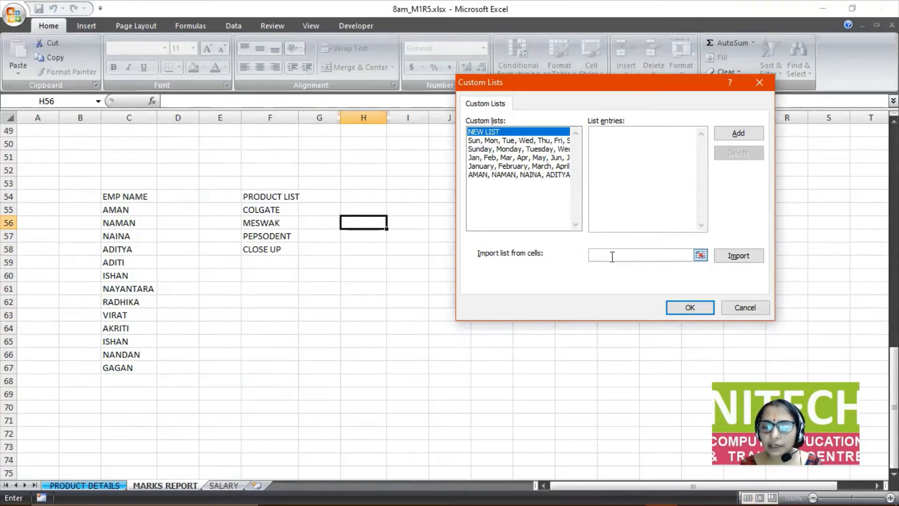
left_click(590, 257)
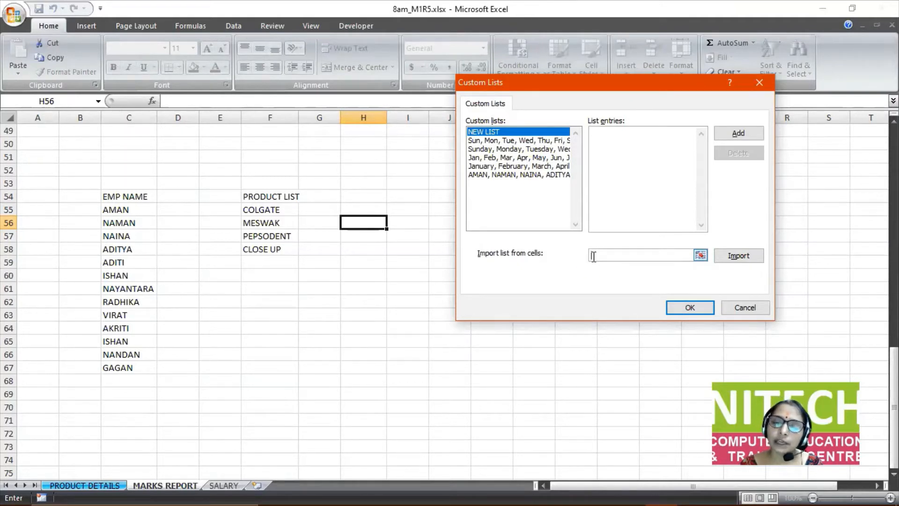
left_click(534, 268)
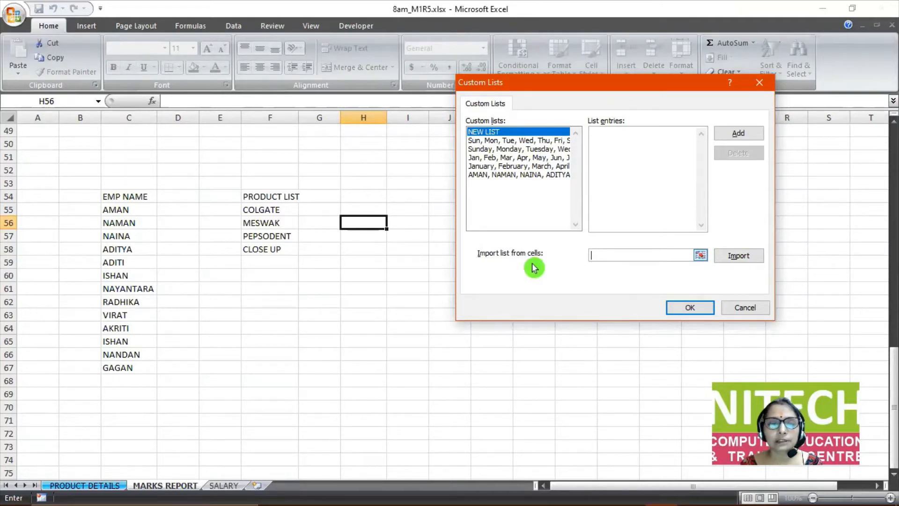
left_click(272, 210)
left_click_drag(273, 210, 271, 248)
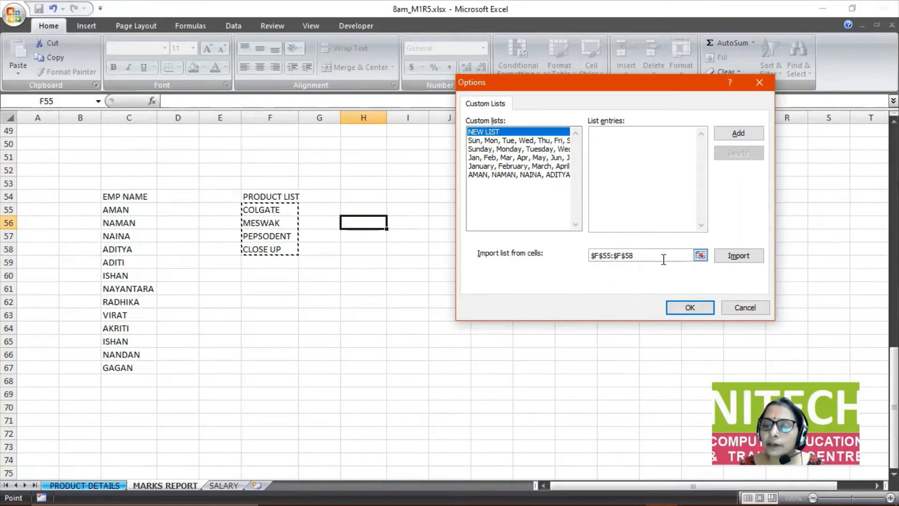
left_click(726, 259)
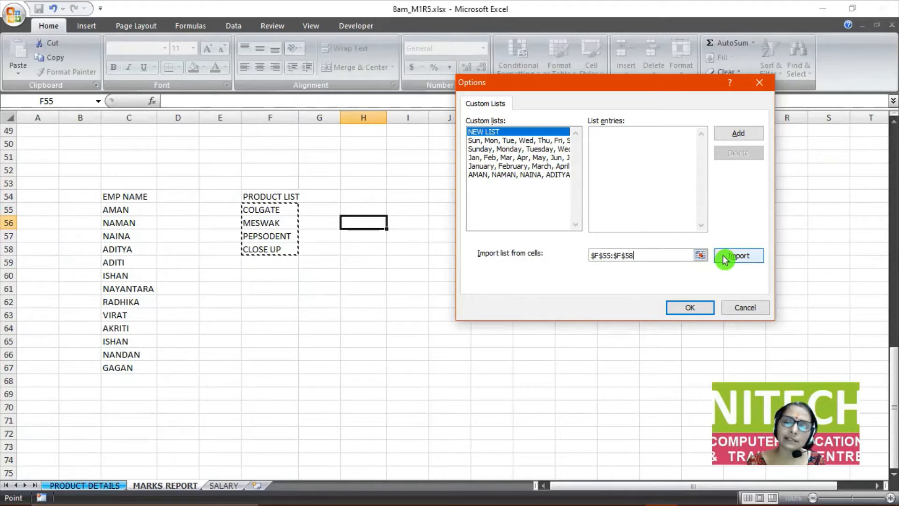
key("BackSpace")
key("BackSpace")
key("BackSpace")
key("BackSpace")
key("BackSpace")
key("BackSpace")
key("BackSpace")
key("BackSpace")
key("BackSpace")
key("BackSpace")
key("BackSpace")
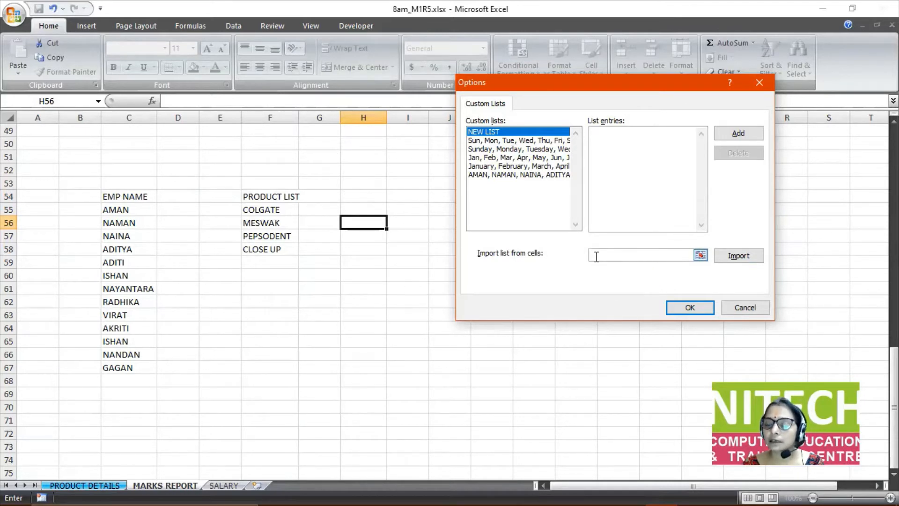
left_click(275, 255)
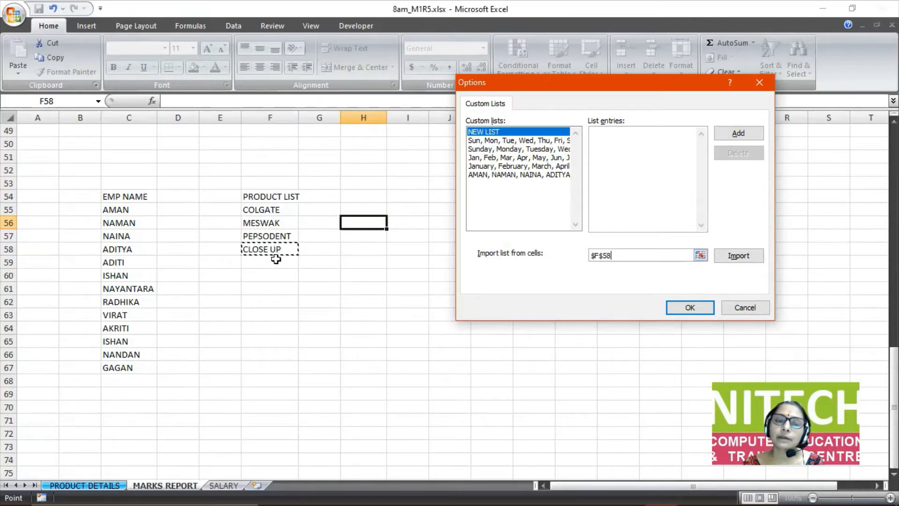
left_click(296, 293)
left_click(367, 237)
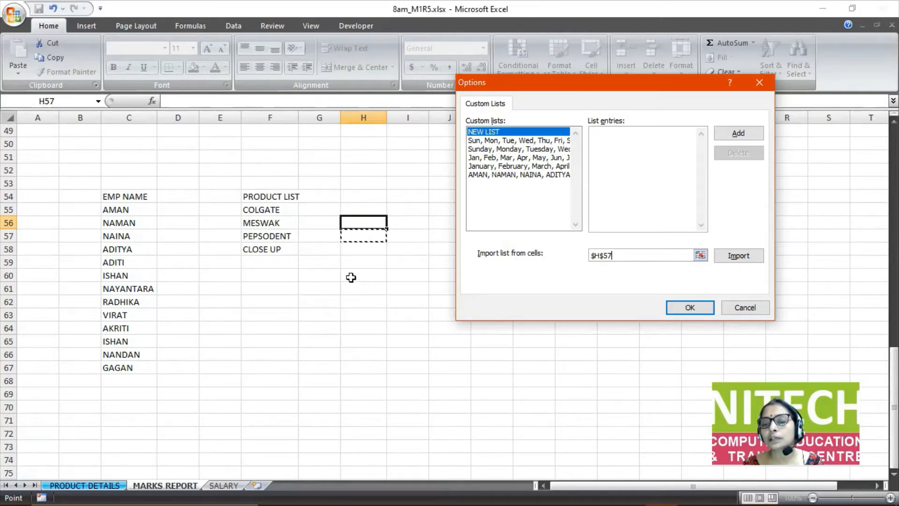
key("BackSpace")
key("BackSpace")
key("BackSpace")
key("BackSpace")
key("BackSpace")
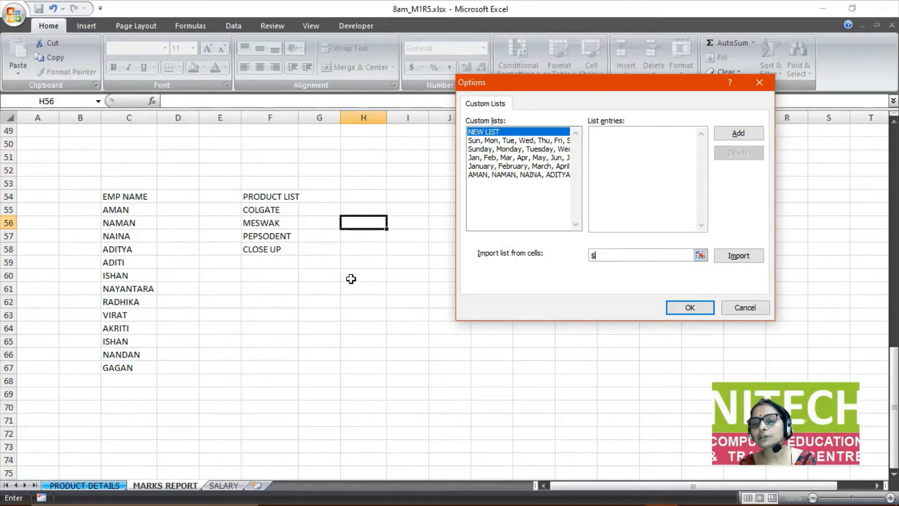
Import cells F55:F58 as a new custom list and accept the Custom Lists and Excel Options dialogs.
left_click(287, 206)
left_click(283, 244, "shift")
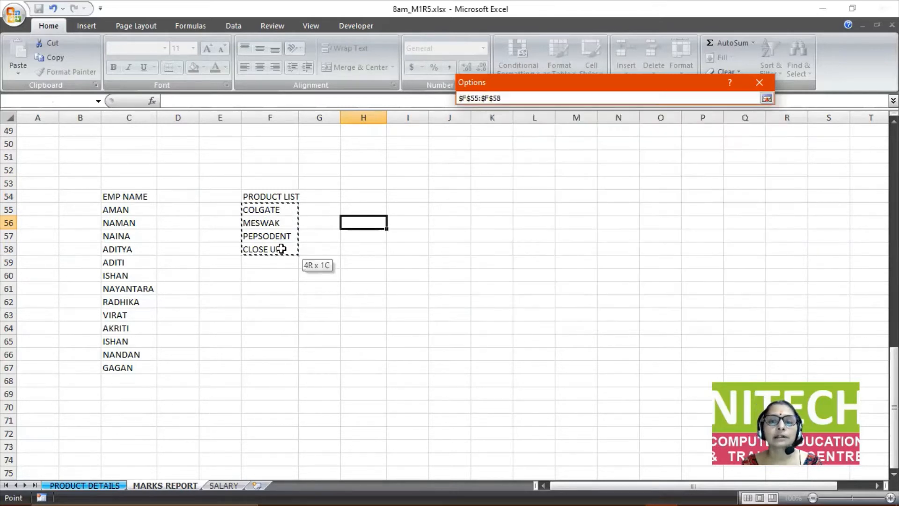
left_click(281, 213)
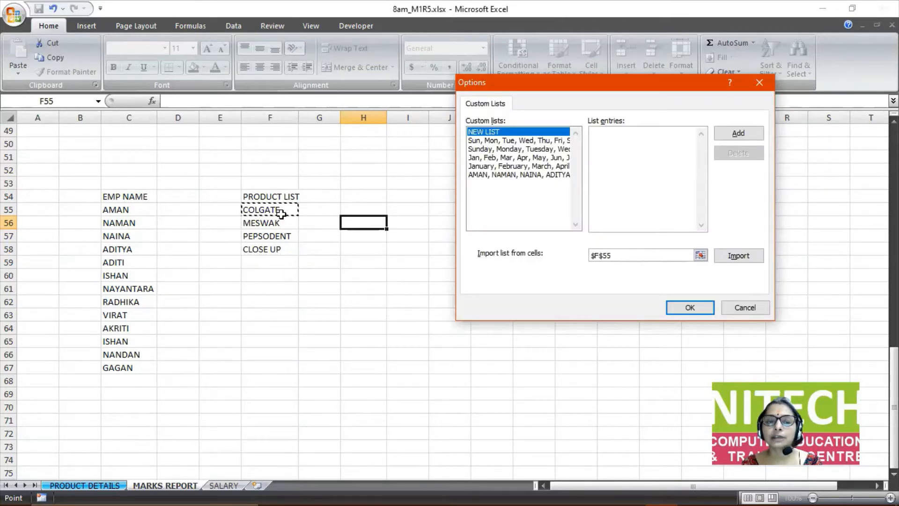
left_click(281, 236, "shift")
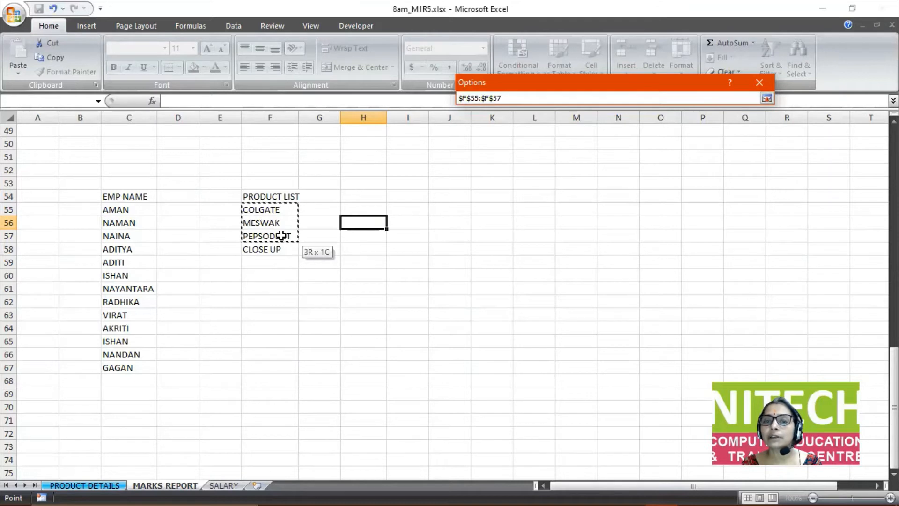
left_click_drag(281, 236, 281, 245)
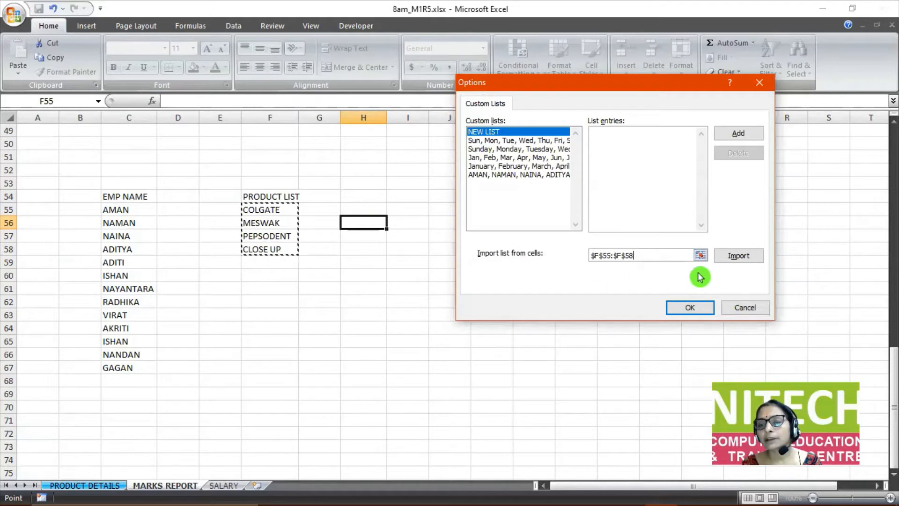
left_click(739, 256)
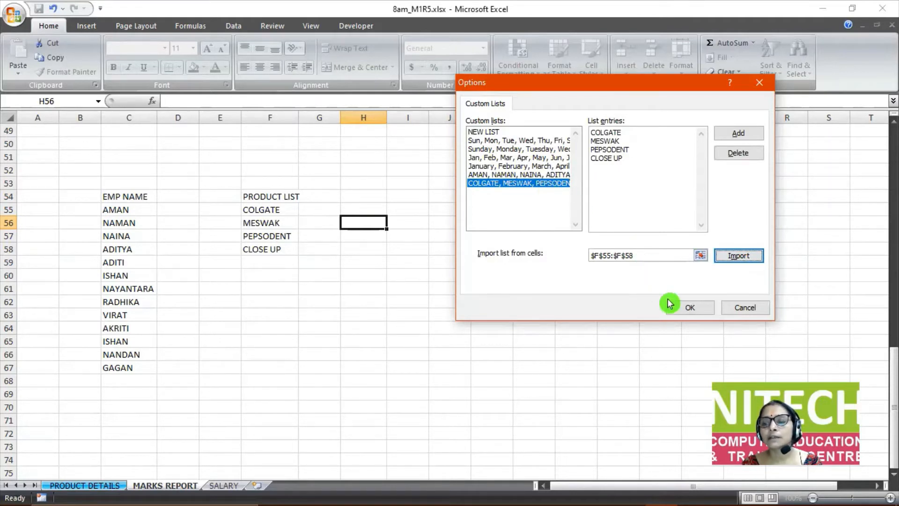
left_click(690, 307)
key("Return")
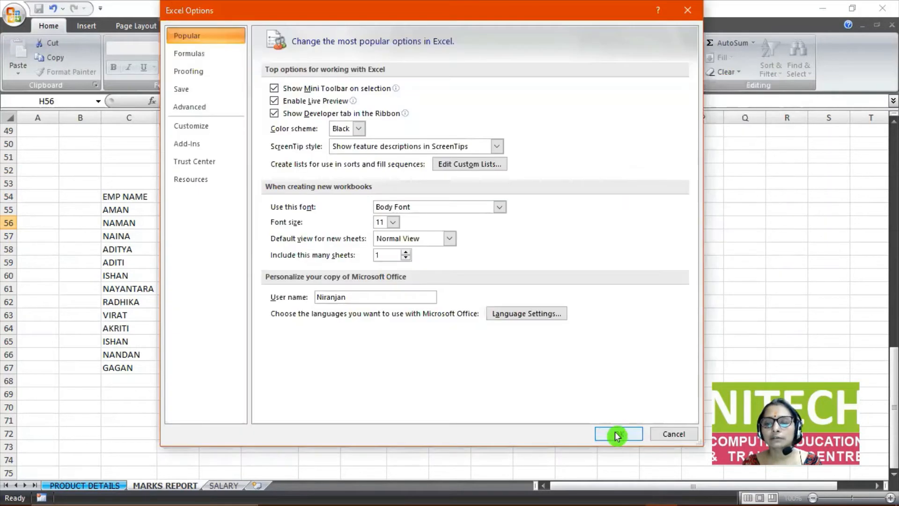
left_click(618, 432)
Enter COLGATE in cell M51 of the MARKS REPORT sheet and autofill the product list down to M54.
left_click(584, 160)
type("CL")
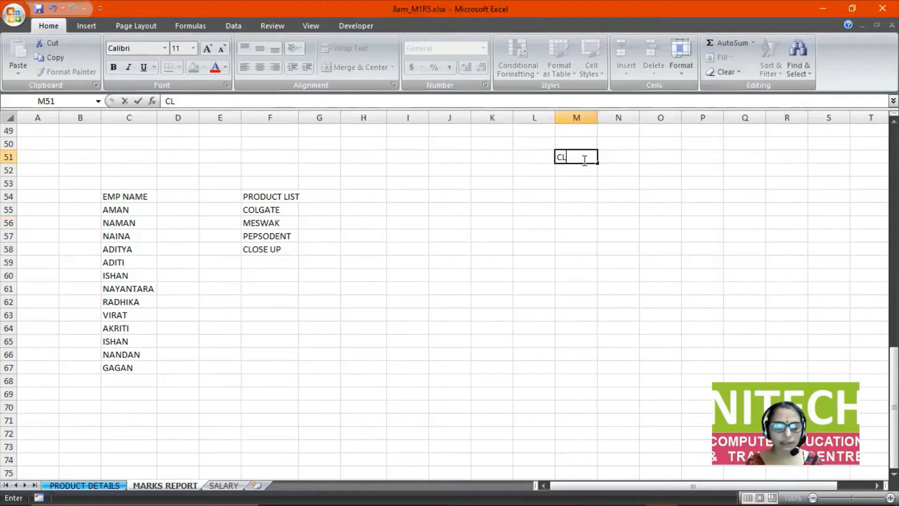
key("BackSpace")
key("BackSpace")
type("COLGATE")
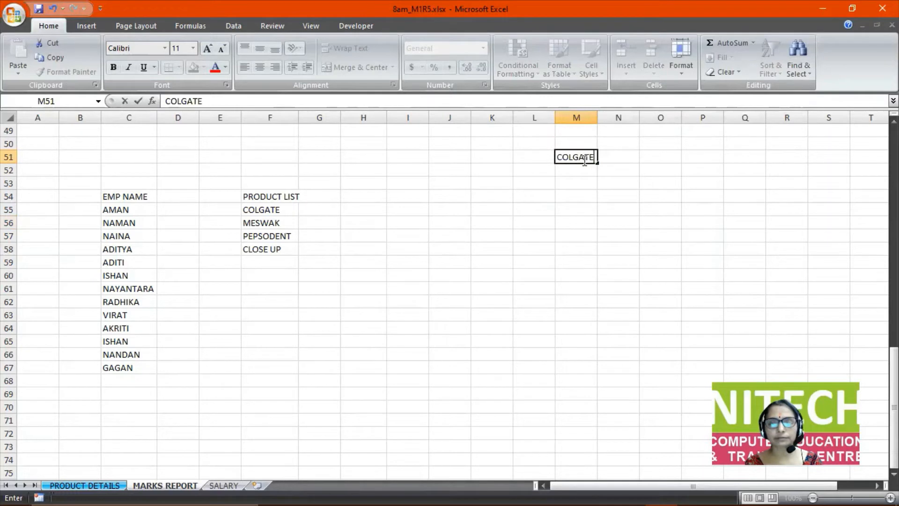
key("Return")
left_click(584, 160)
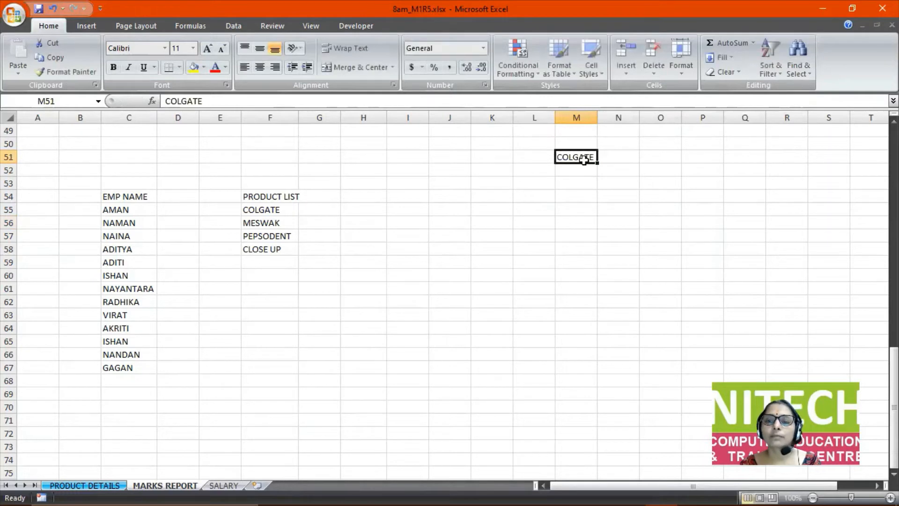
left_click_drag(598, 164, 599, 200)
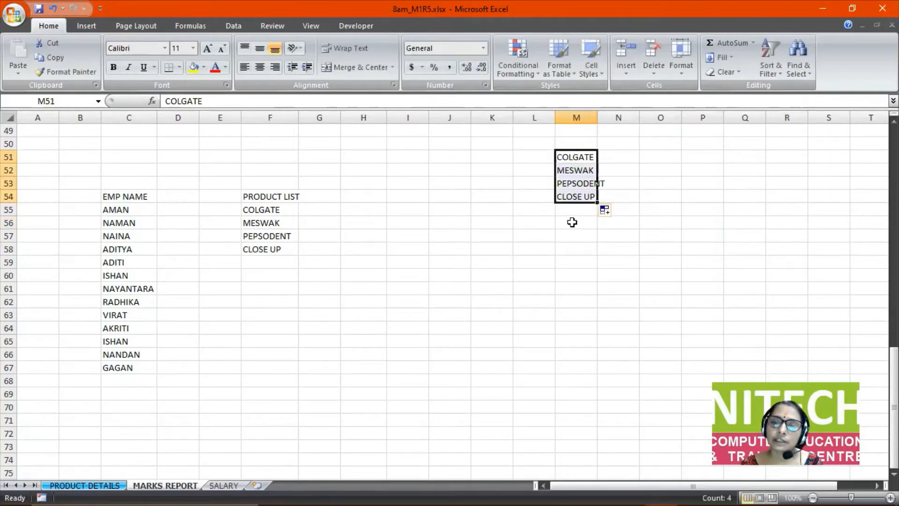
left_click(568, 236)
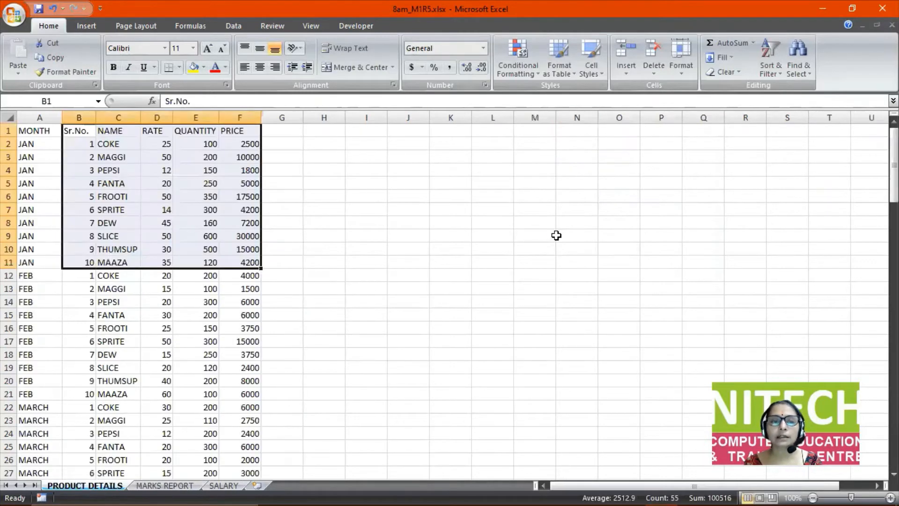
Try autofilling the product list from COLGATE in K1 down to K4 on the PRODUCT DETAILS sheet, and clear those cells.
key("Right")
key("Right")
key("Right")
key("Right")
key("Right")
key("Right")
key("Right")
key("Right")
key("Right")
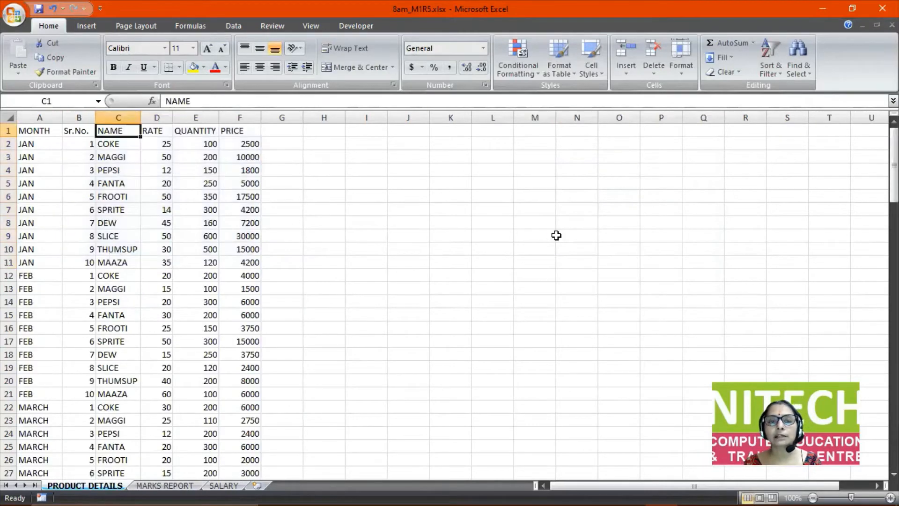
type("COLGATE")
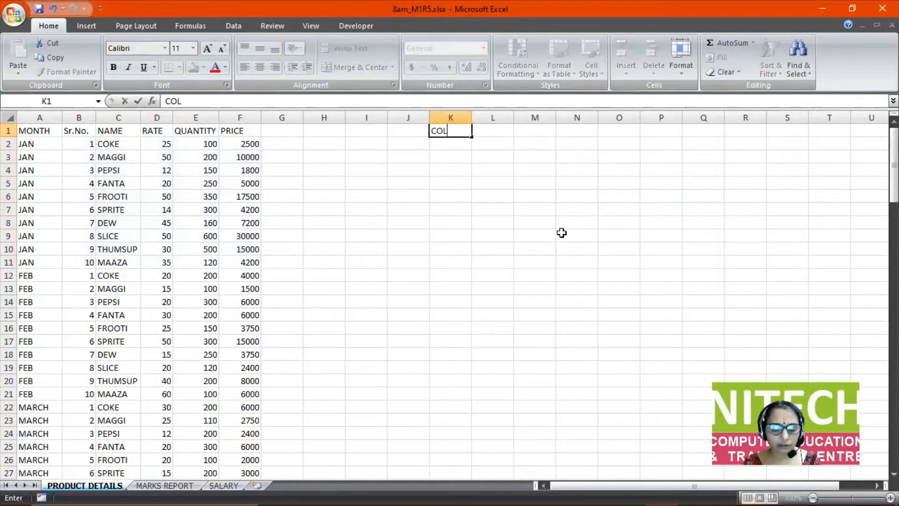
key("Return")
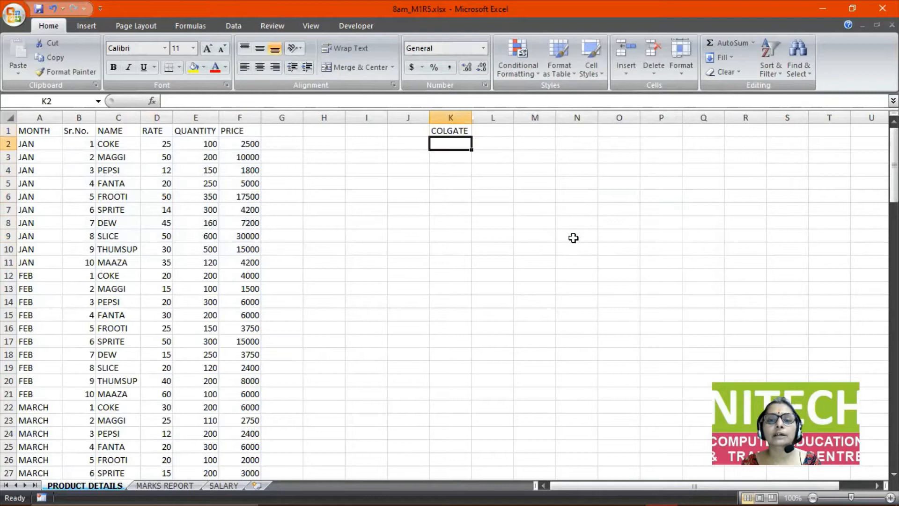
left_click(463, 132)
left_click_drag(473, 139, 476, 182)
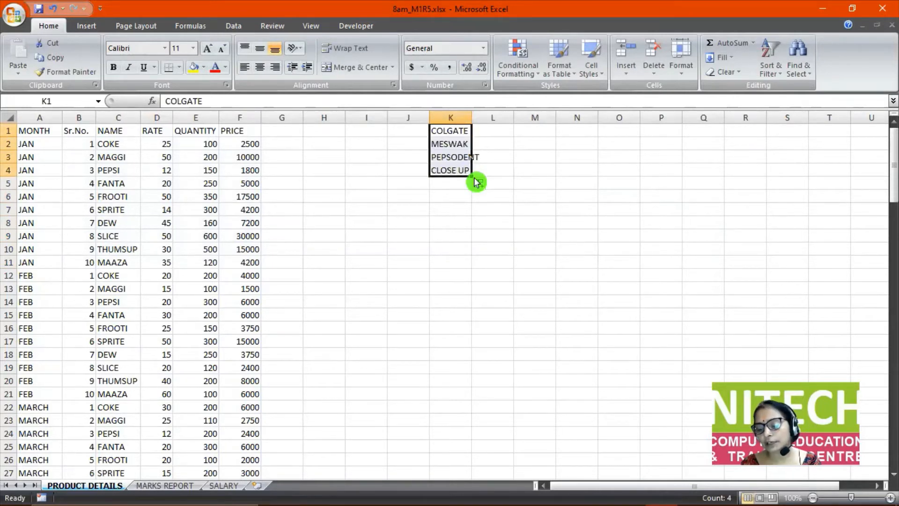
key("Delete")
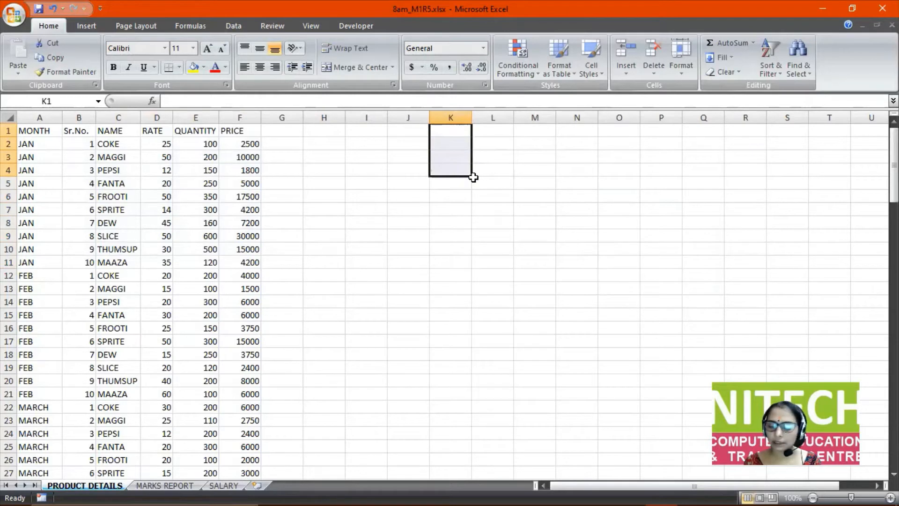
key("ctrl+Page_Down")
left_click(474, 183)
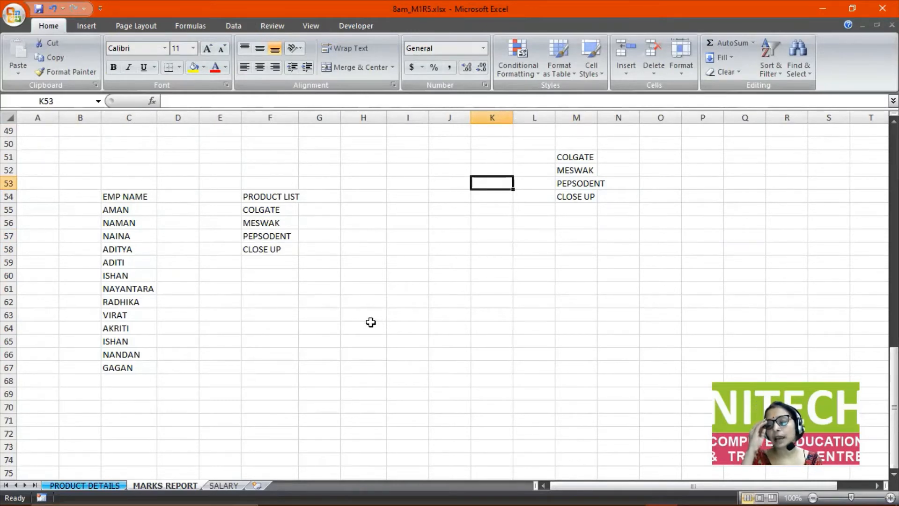
key("ctrl+Home")
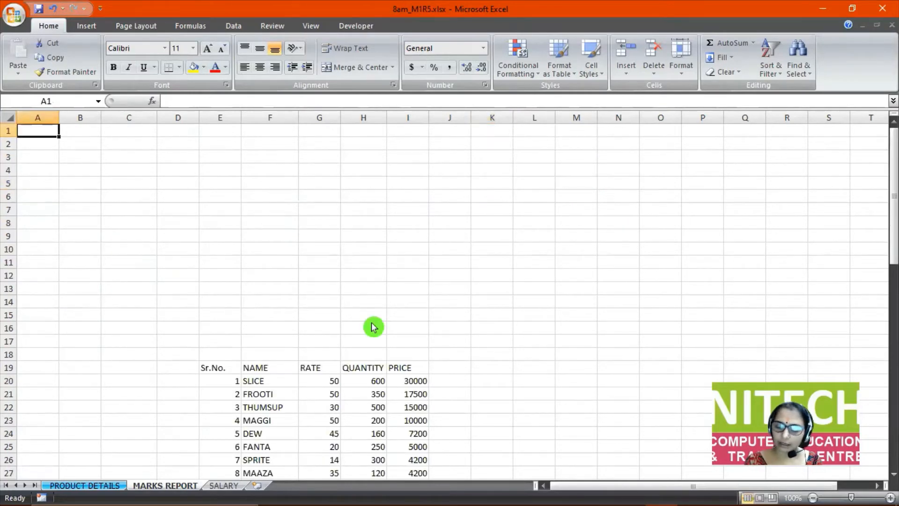
key("ctrl+Page_Up")
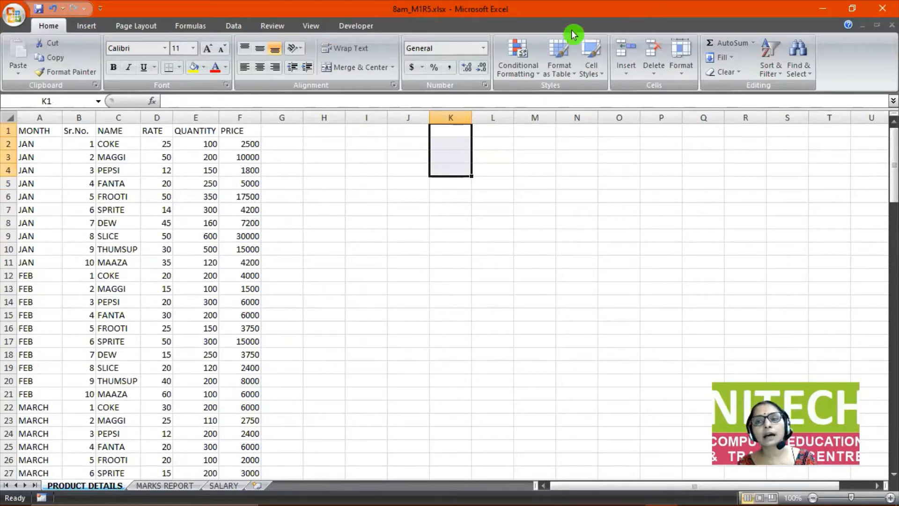
left_click(508, 71)
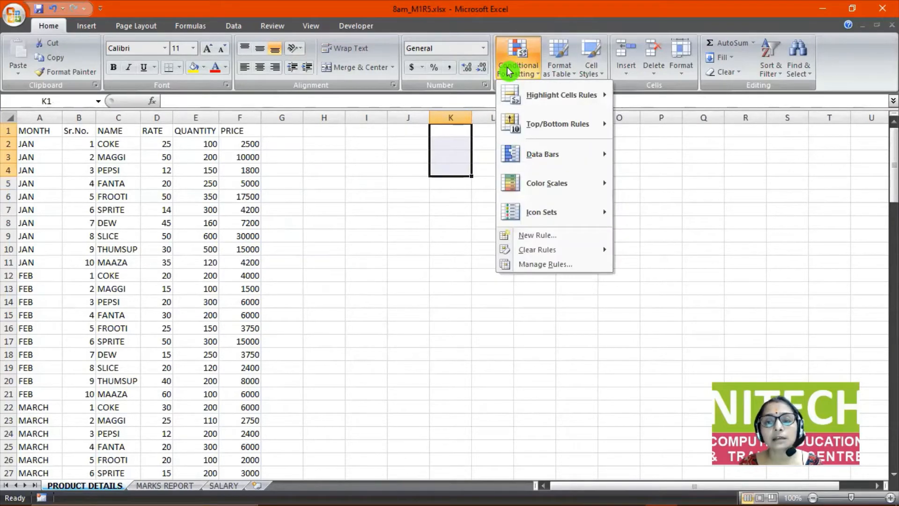
left_click(454, 244)
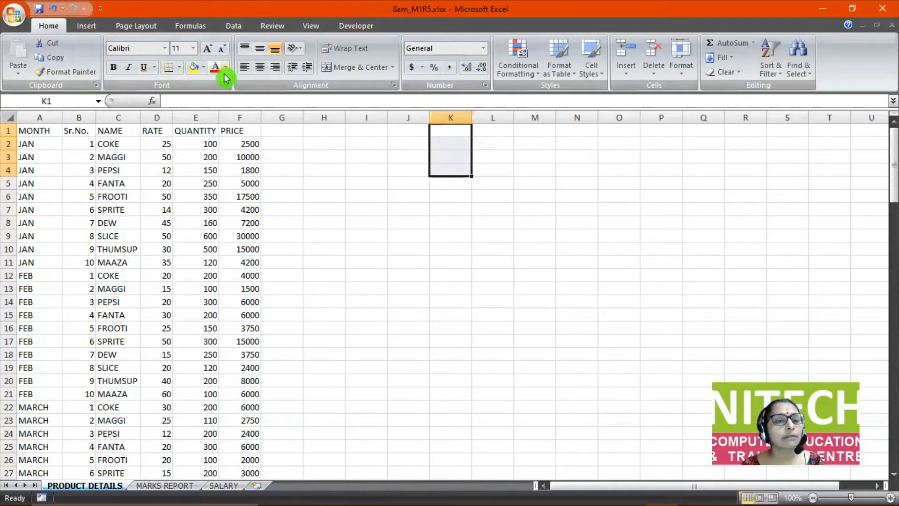
Examine the monthly product records on the PRODUCT DETAILS sheet, comparing product names and quantities from JAN through DEC.
left_click(196, 152)
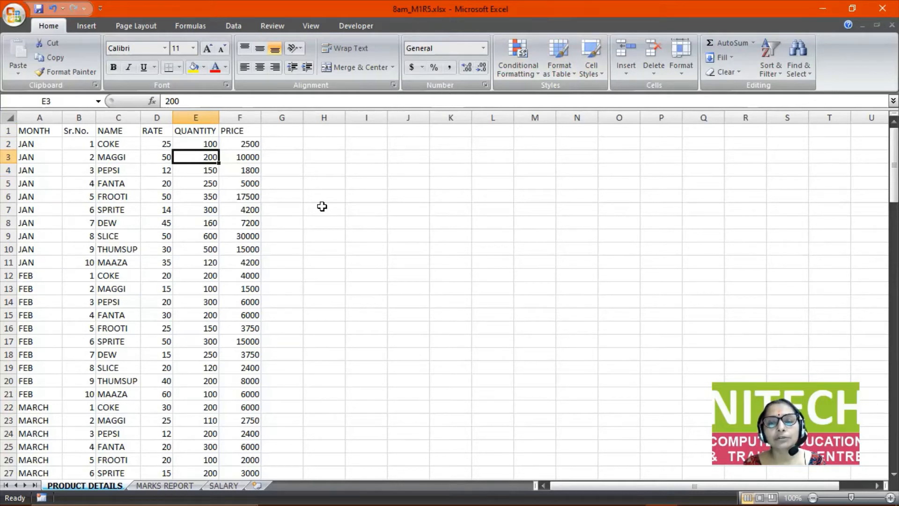
left_click(191, 284)
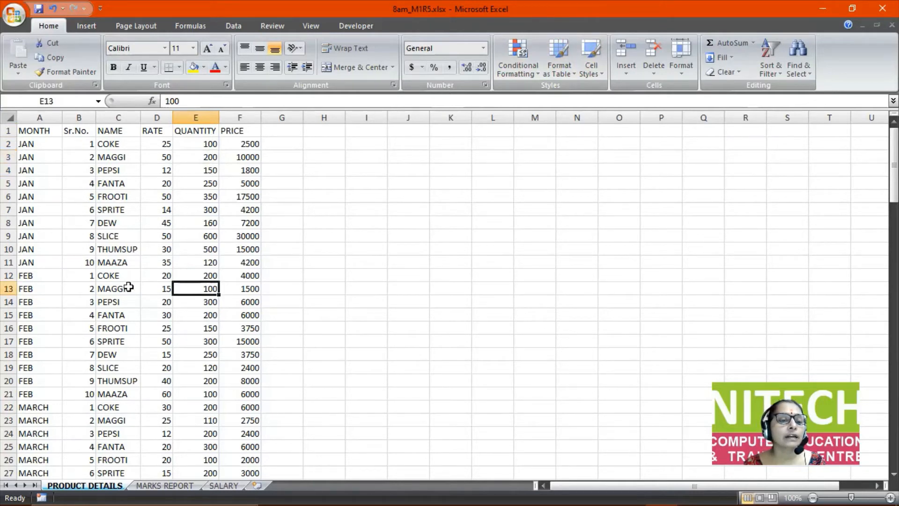
left_click(101, 283)
left_click(106, 170)
left_click(114, 289)
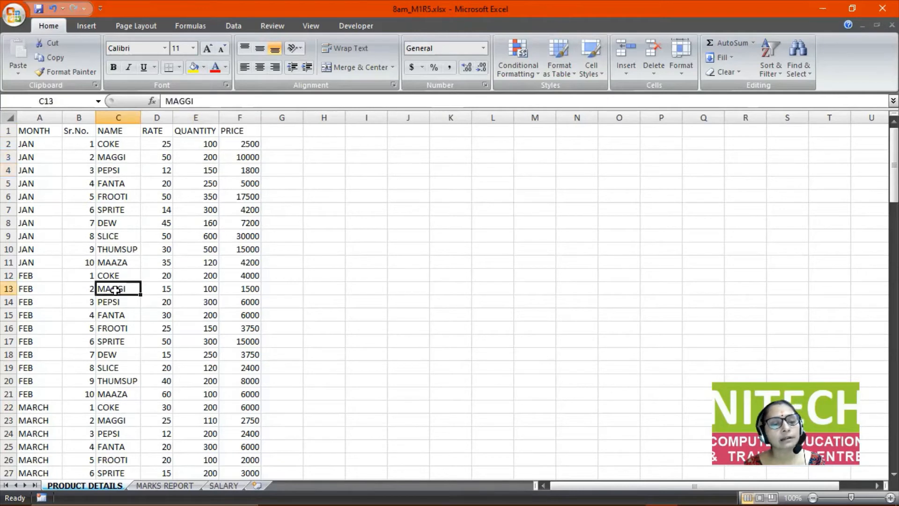
scroll(115, 291, "down", 3)
scroll(115, 291, "down", 6)
left_click(196, 237)
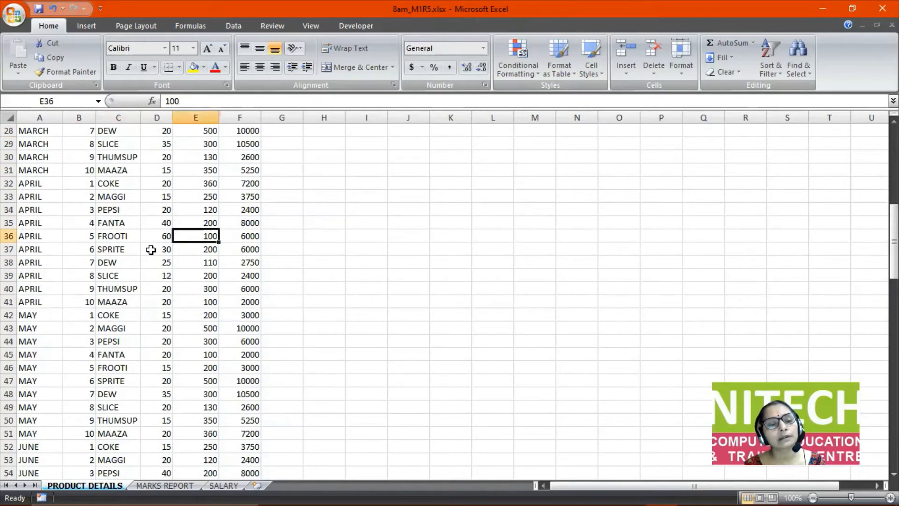
left_click(124, 262)
scroll(114, 276, "up", 9)
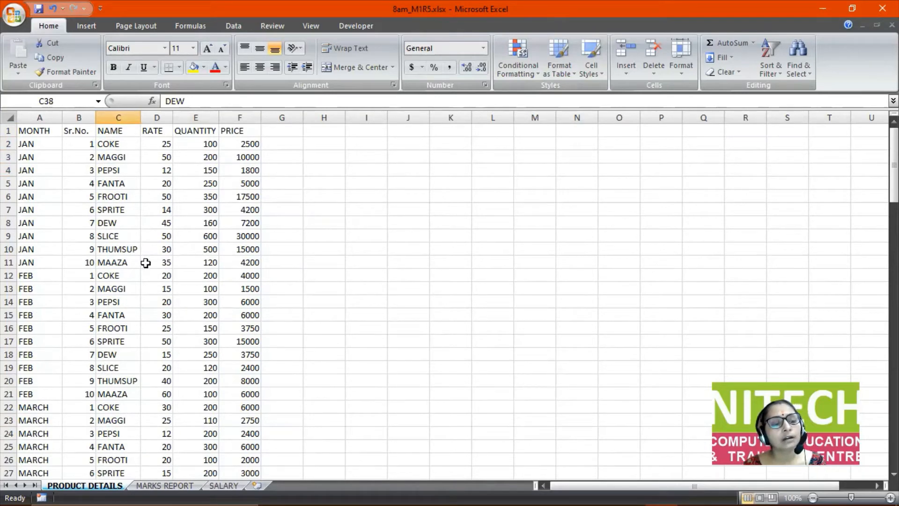
scroll(146, 263, "down", 13)
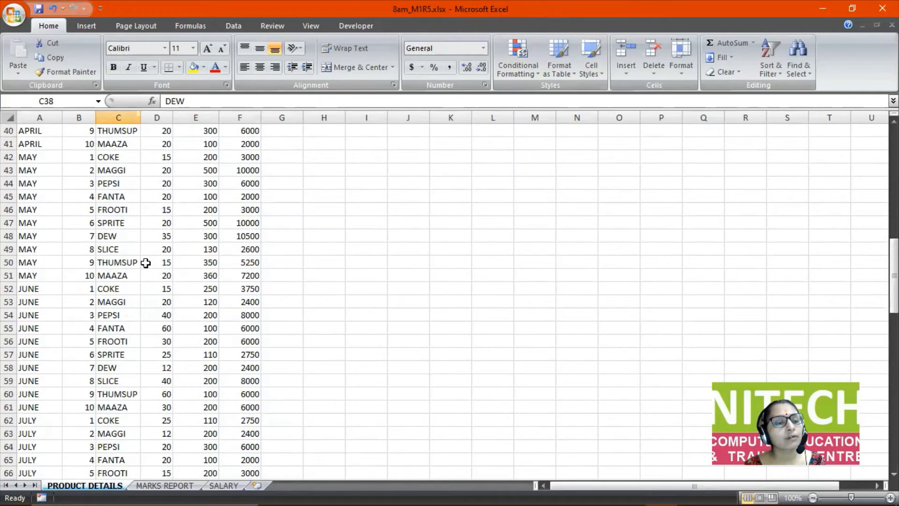
scroll(145, 263, "down", 16)
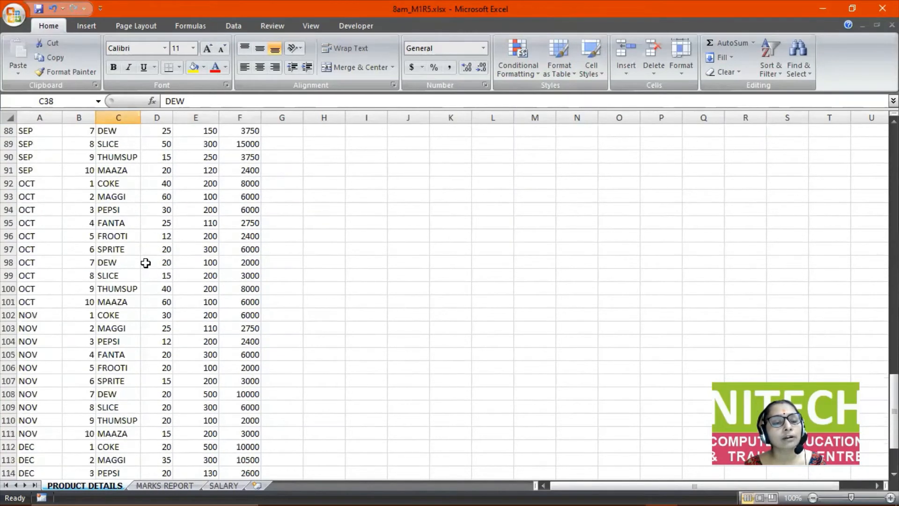
scroll(145, 262, "down", 6)
scroll(146, 262, "up", 9)
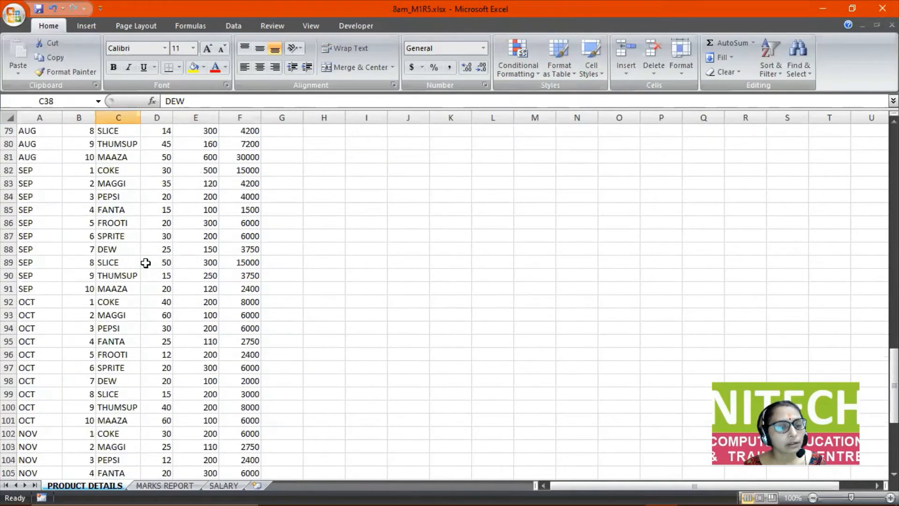
scroll(145, 262, "up", 15)
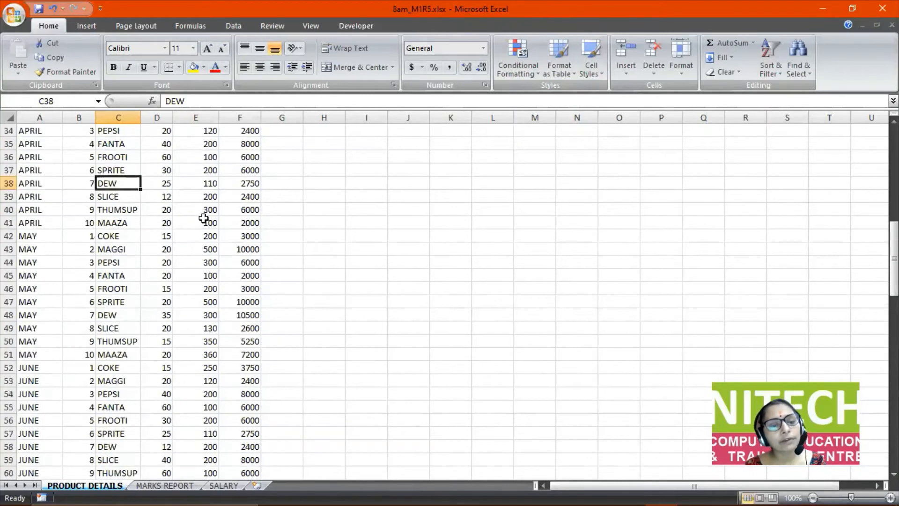
left_click(203, 218)
scroll(133, 268, "up", 7)
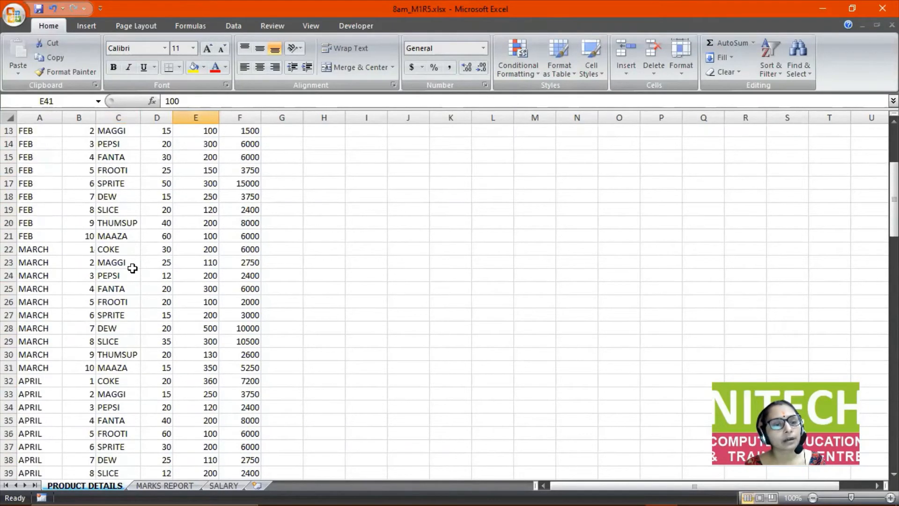
scroll(133, 268, "up", 3)
left_click(201, 172)
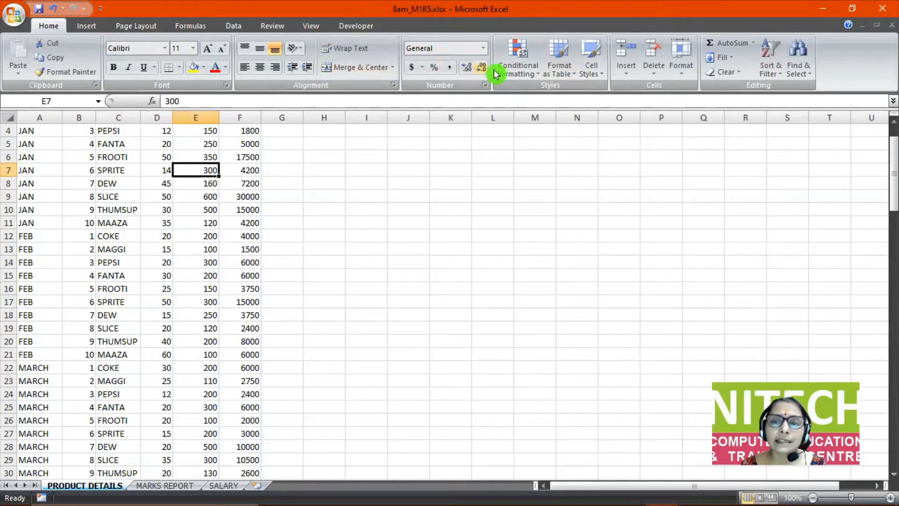
Try formatting the product data as a table with a light aqua style, check the proposed range A1:F121, and cancel.
left_click(559, 71)
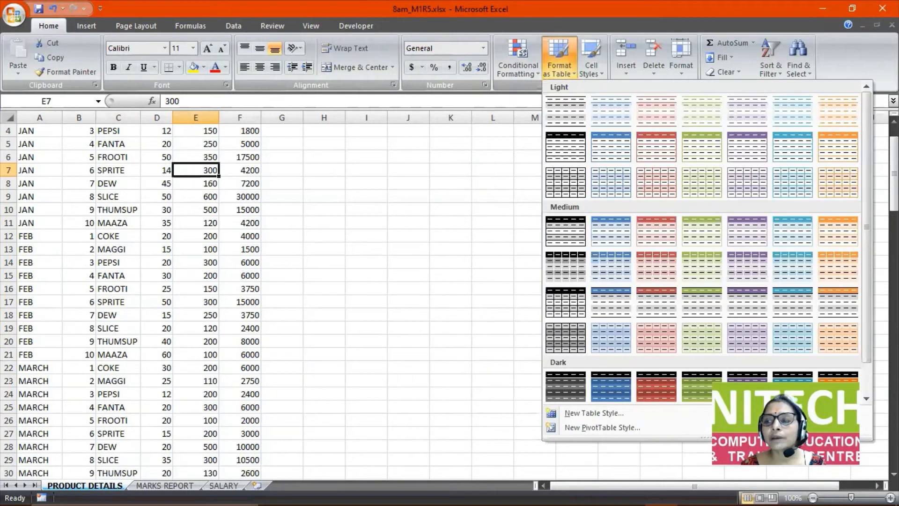
scroll(869, 140, "down", 1)
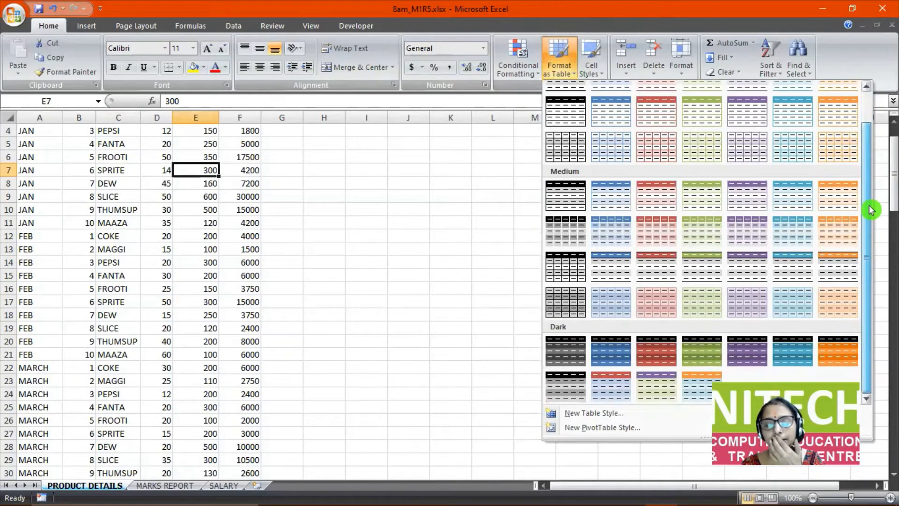
left_click_drag(869, 210, 869, 124)
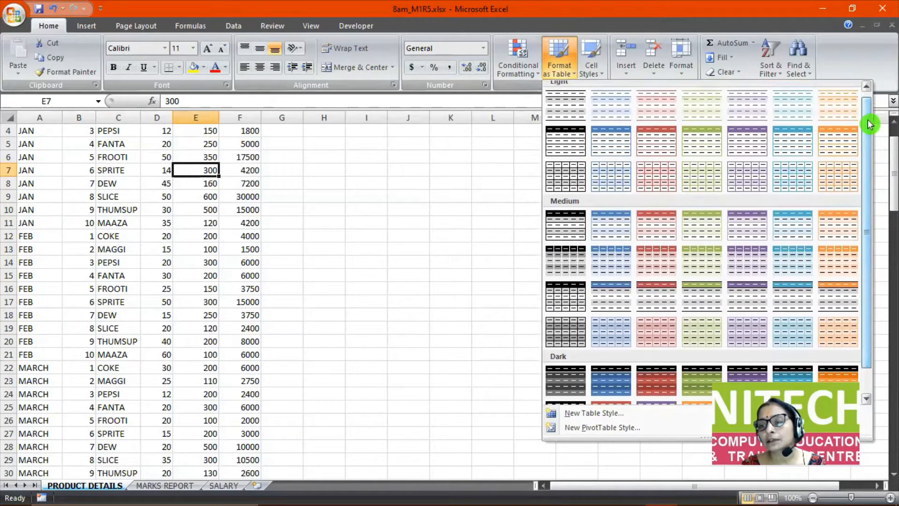
left_click(794, 148)
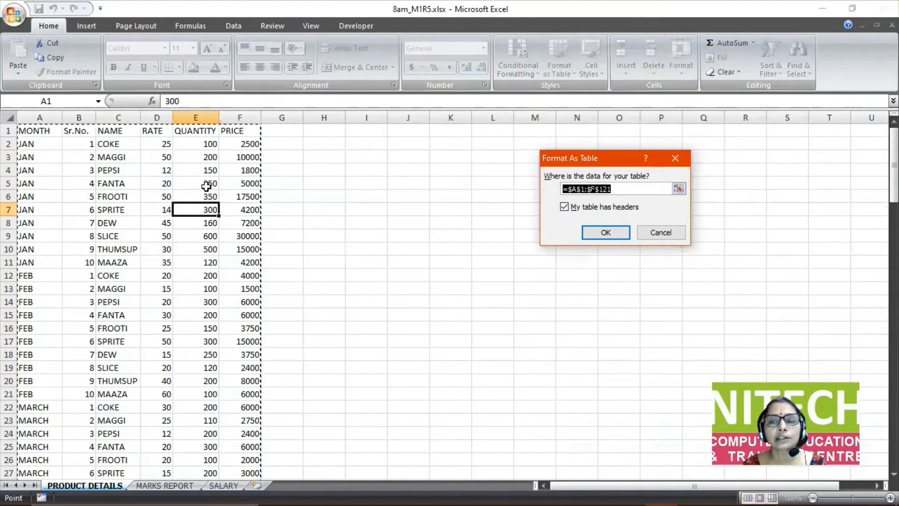
scroll(205, 186, "down", 4)
scroll(206, 186, "down", 20)
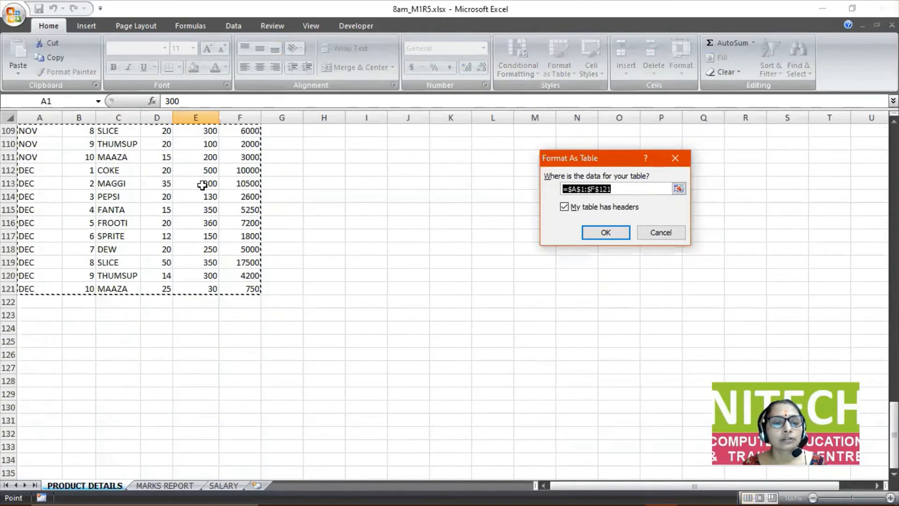
scroll(201, 185, "up", 10)
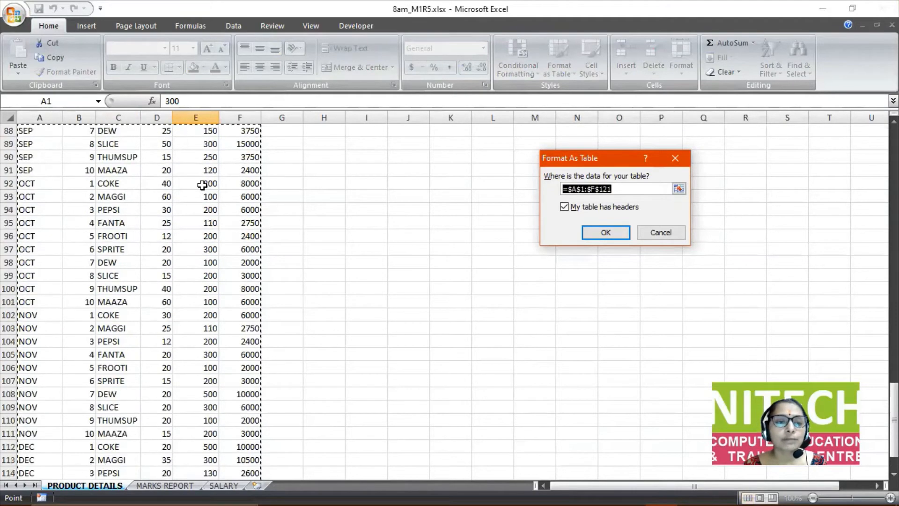
scroll(196, 185, "up", 20)
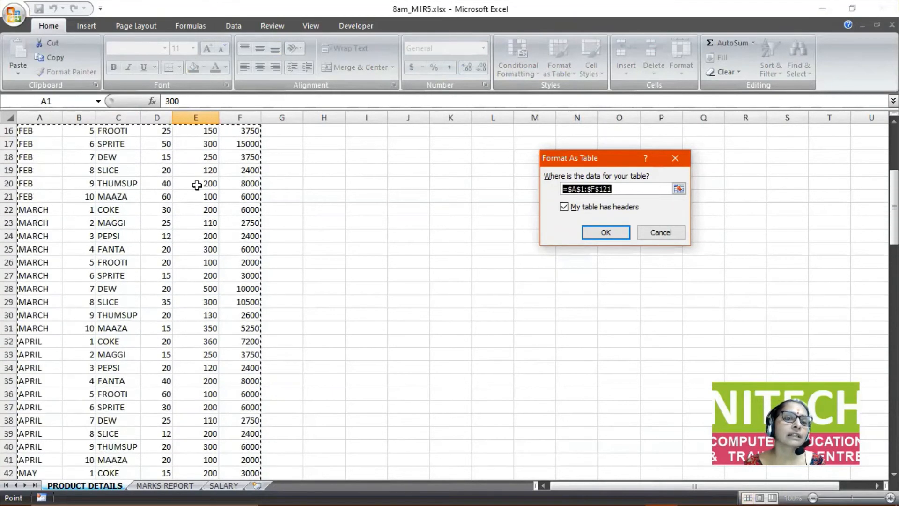
scroll(197, 186, "up", 1)
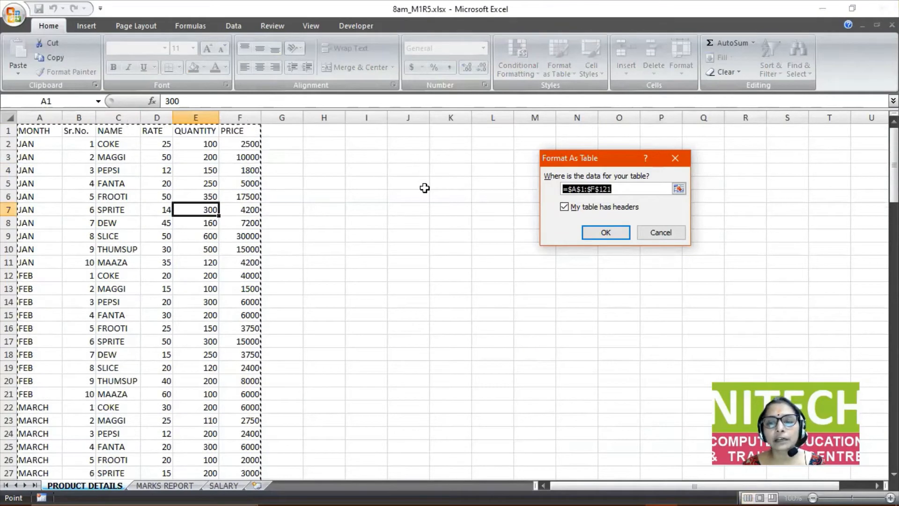
key("Escape")
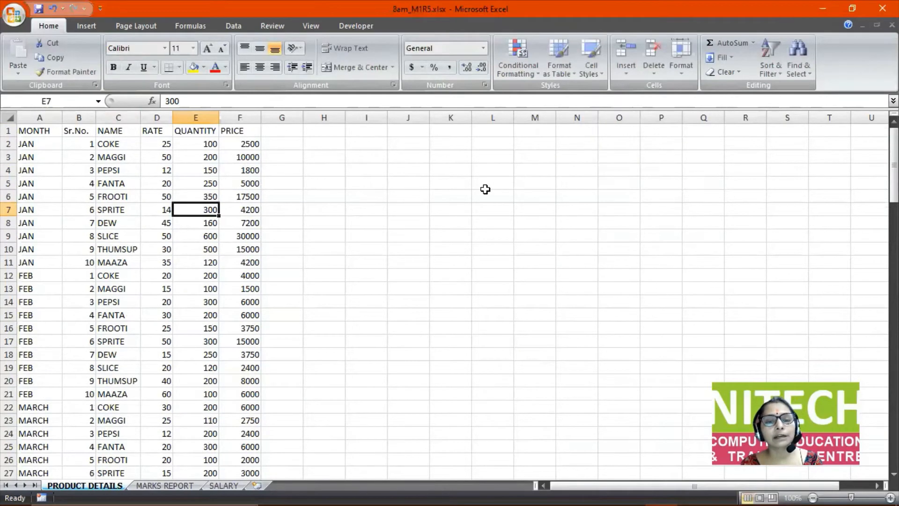
Try formatting as a table in Table Style Light 13 from empty cell L5, setting the data range to A1:F121, and cancel.
left_click(485, 189)
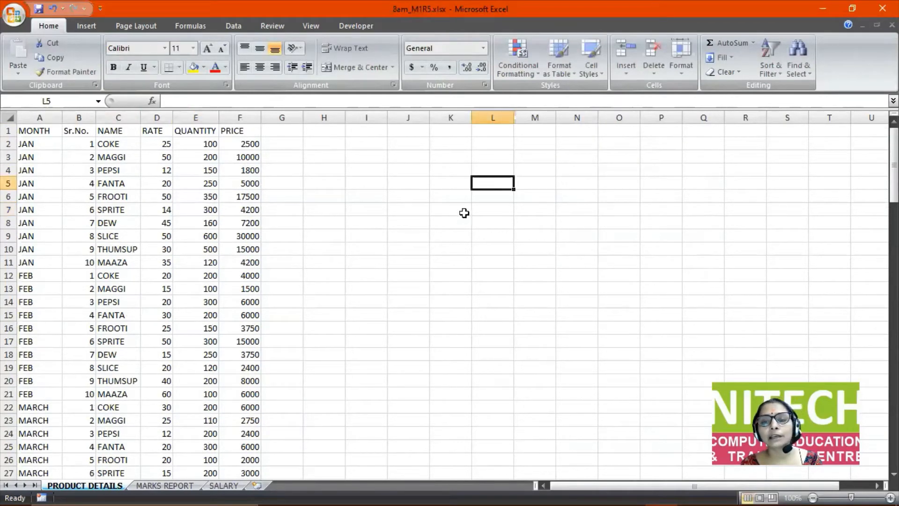
left_click(557, 71)
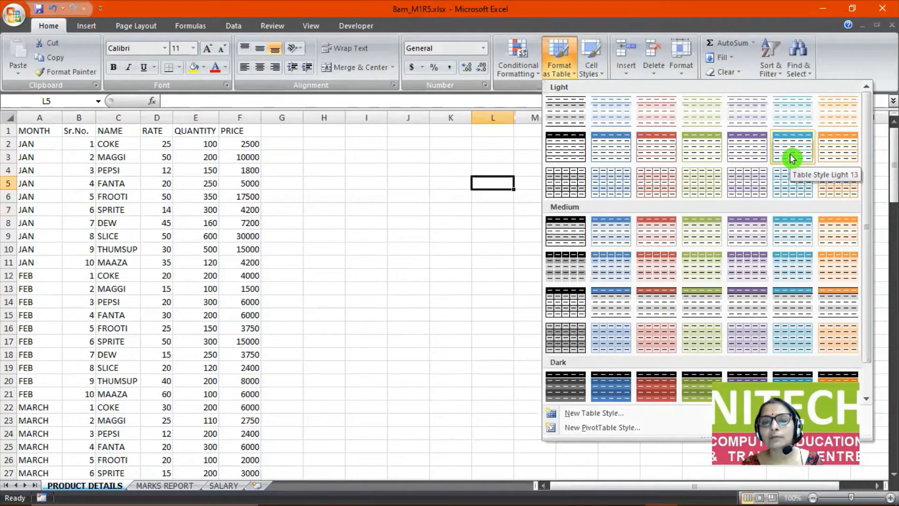
left_click(789, 154)
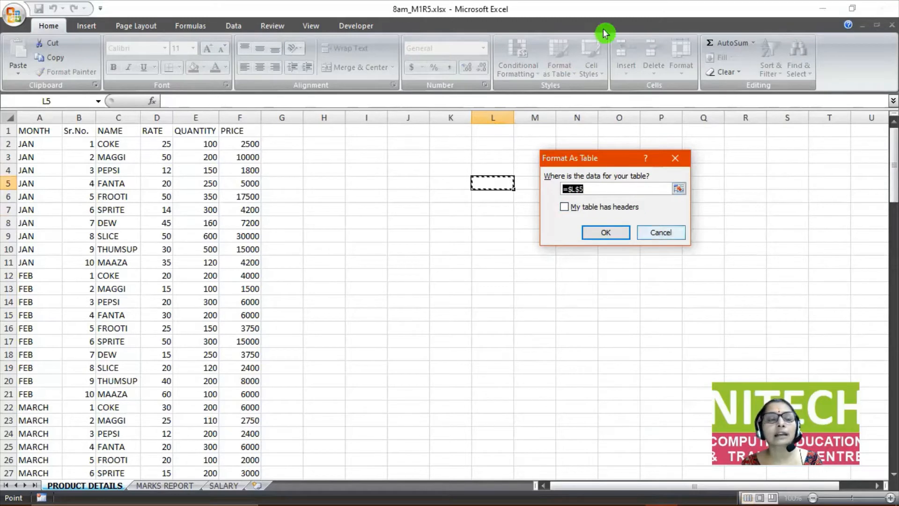
left_click(33, 134)
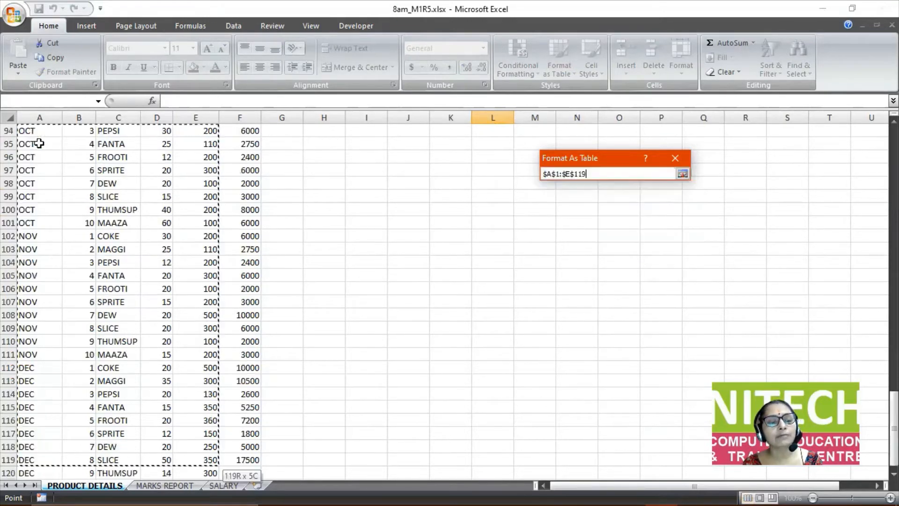
key("shift+Down")
key("shift+Down")
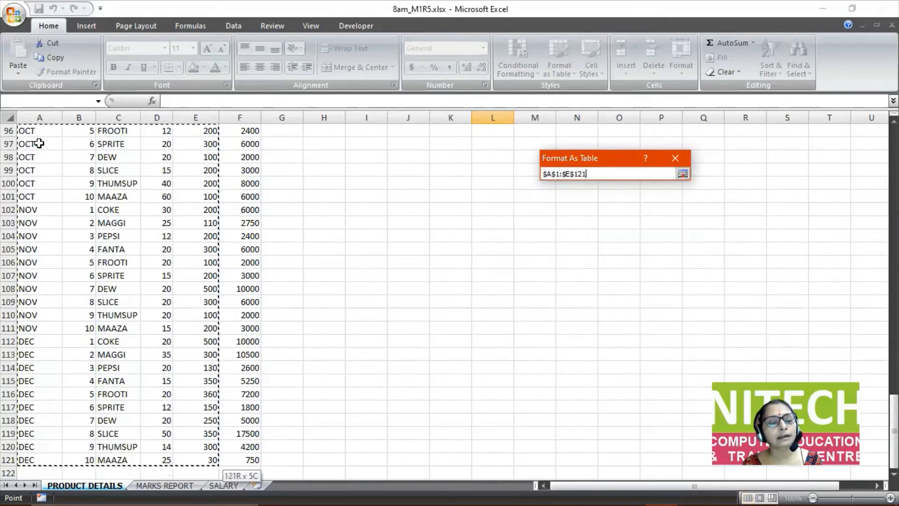
key("shift+Right")
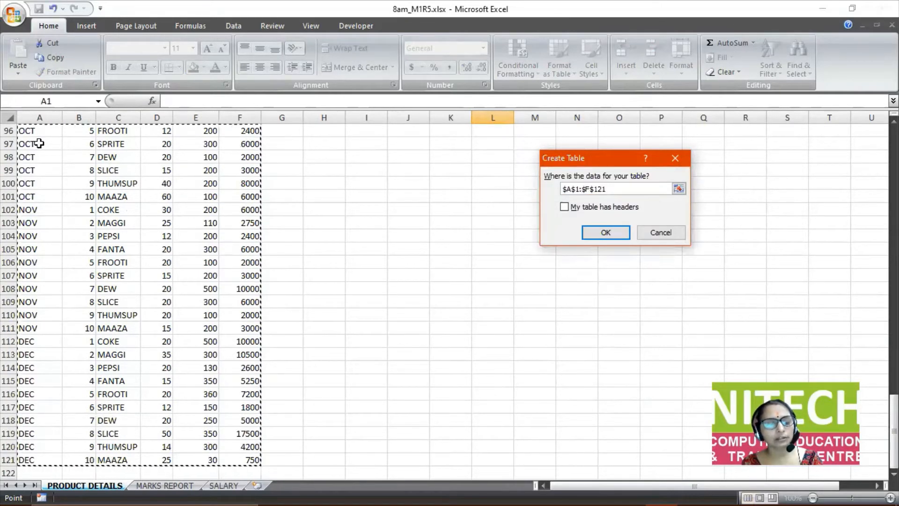
key("Escape")
scroll(340, 146, "up", 8)
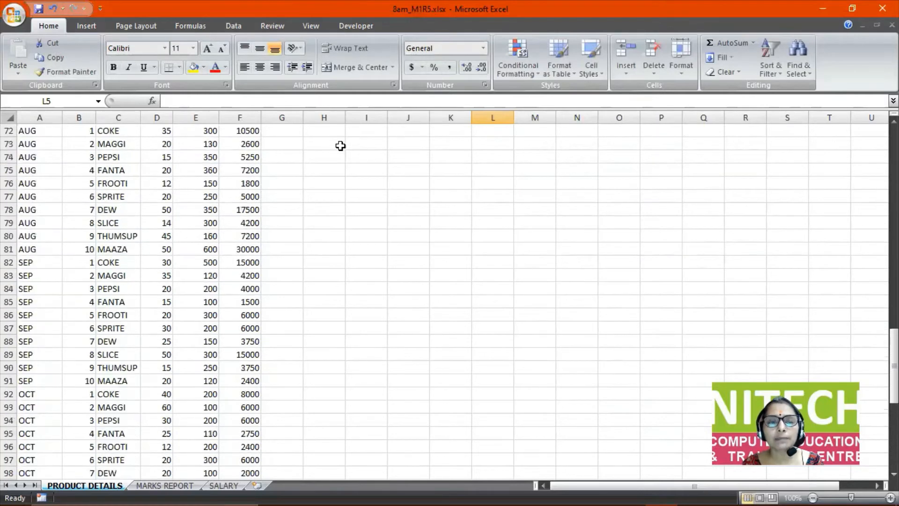
scroll(341, 146, "up", 20)
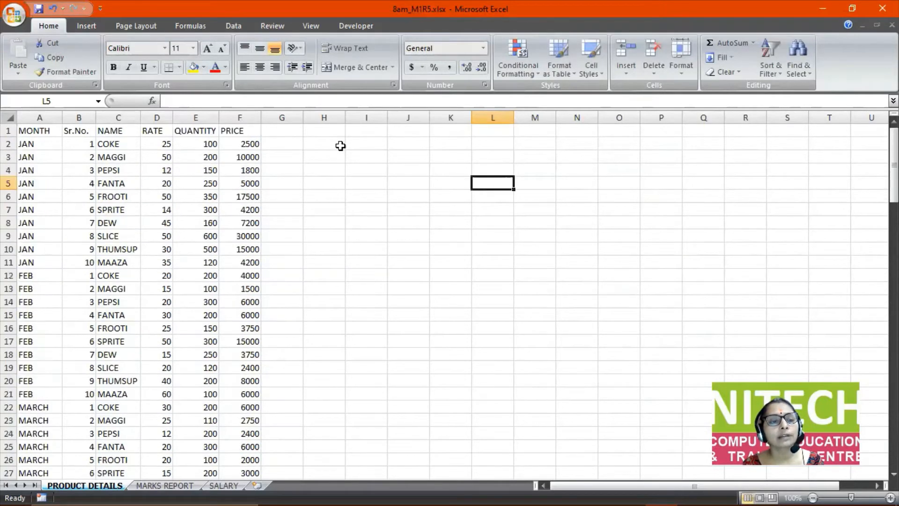
Format the product data in A1:F121 as a table with headers, using Table Style Light 13.
left_click(175, 184)
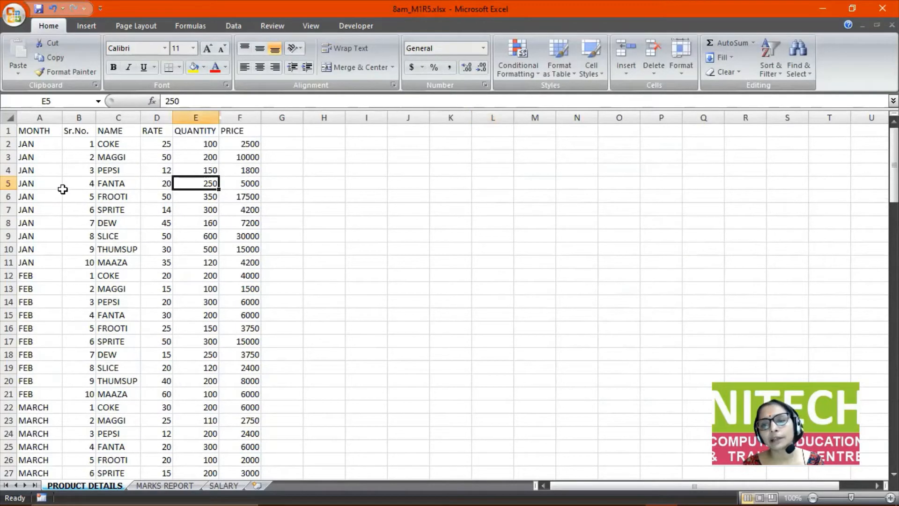
left_click(552, 79)
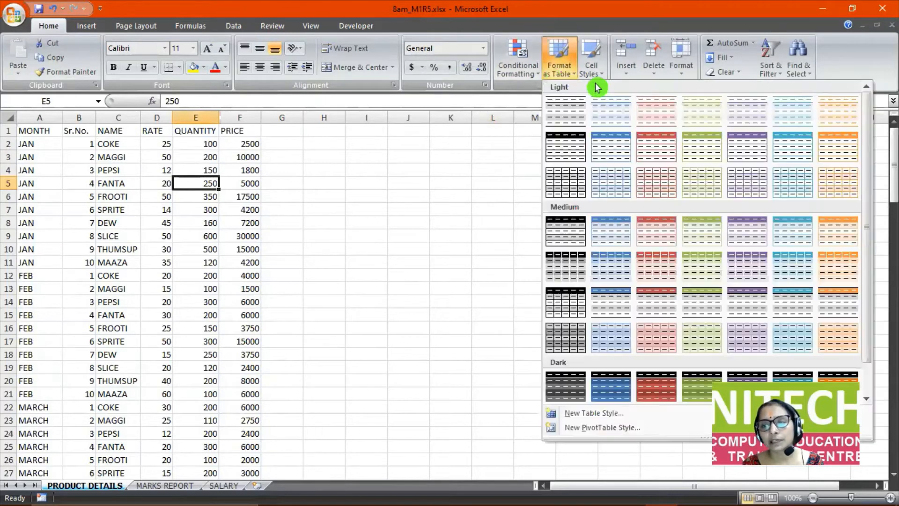
left_click(803, 145)
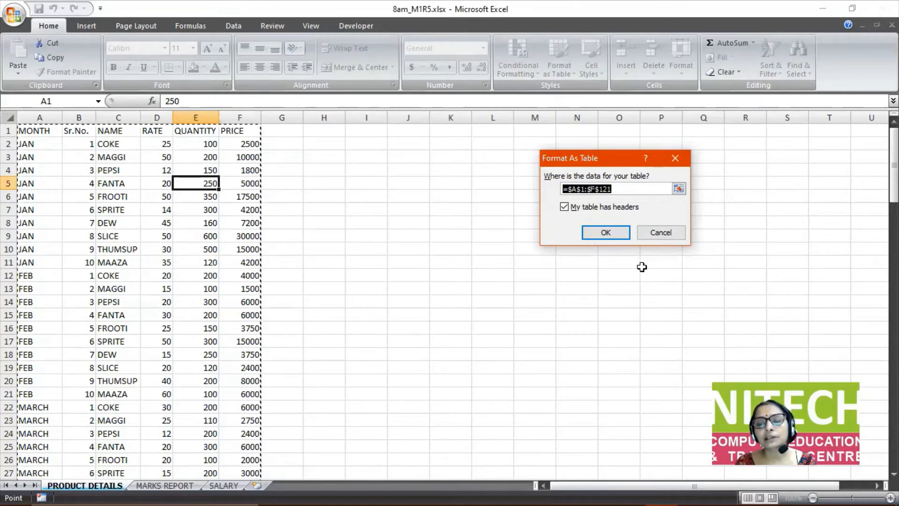
left_click(625, 234)
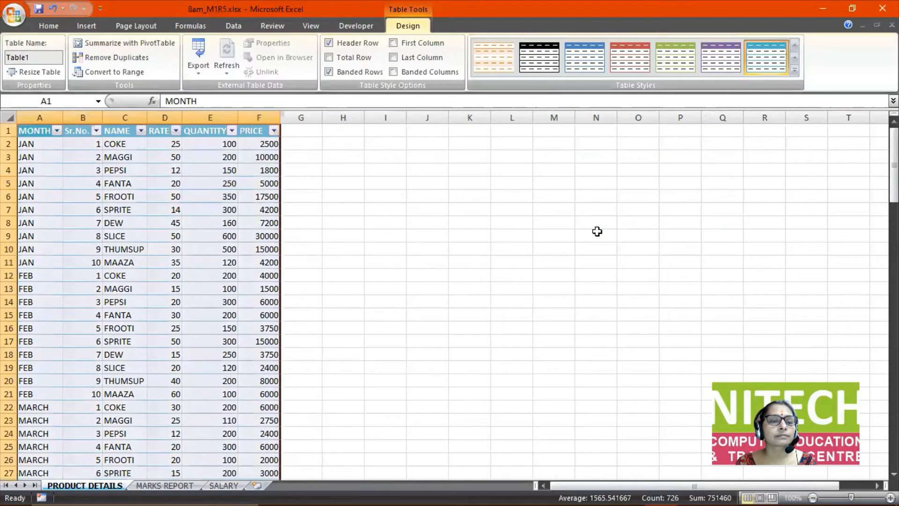
left_click(567, 235)
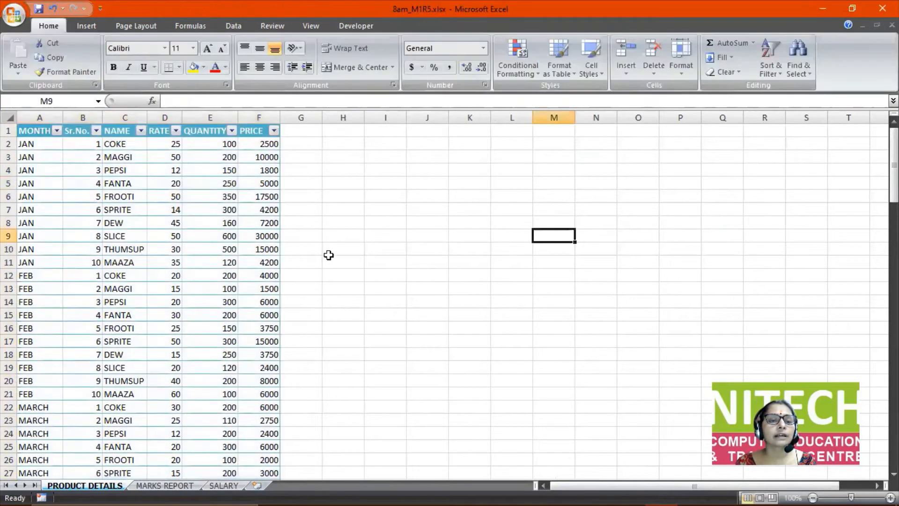
scroll(327, 253, "down", 8)
scroll(329, 254, "down", 20)
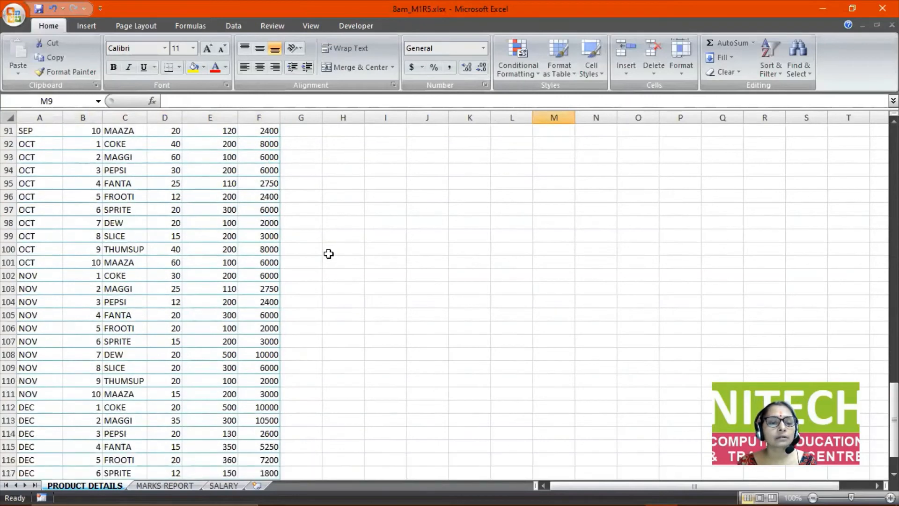
scroll(329, 254, "up", 20)
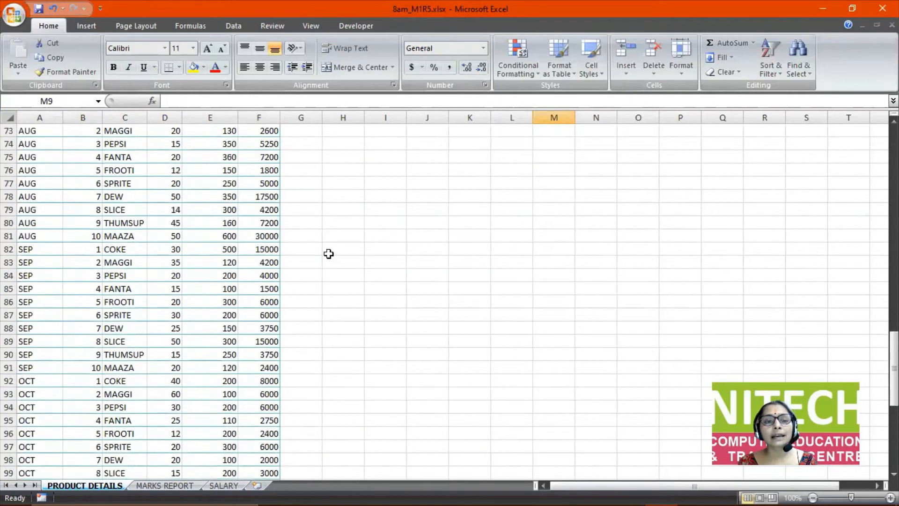
scroll(328, 254, "up", 19)
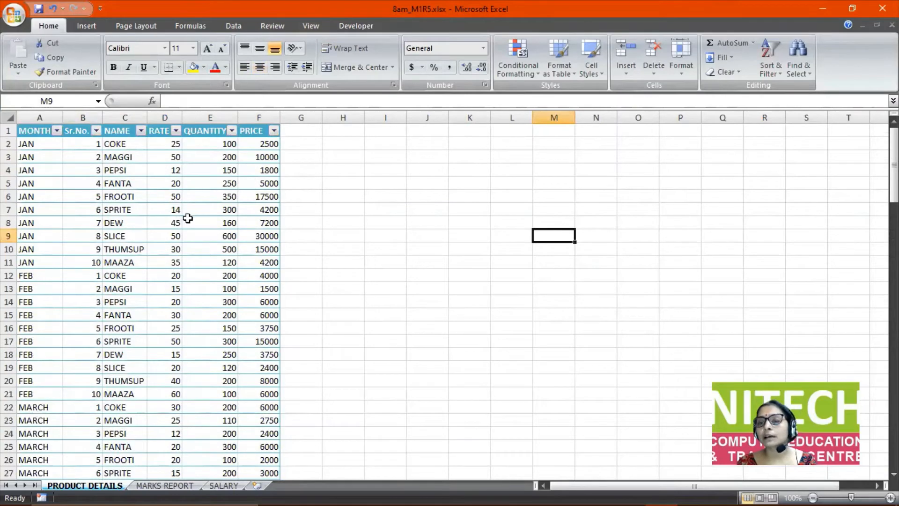
Try the medium aqua table style with grey banded rows on the product table.
left_click(143, 192)
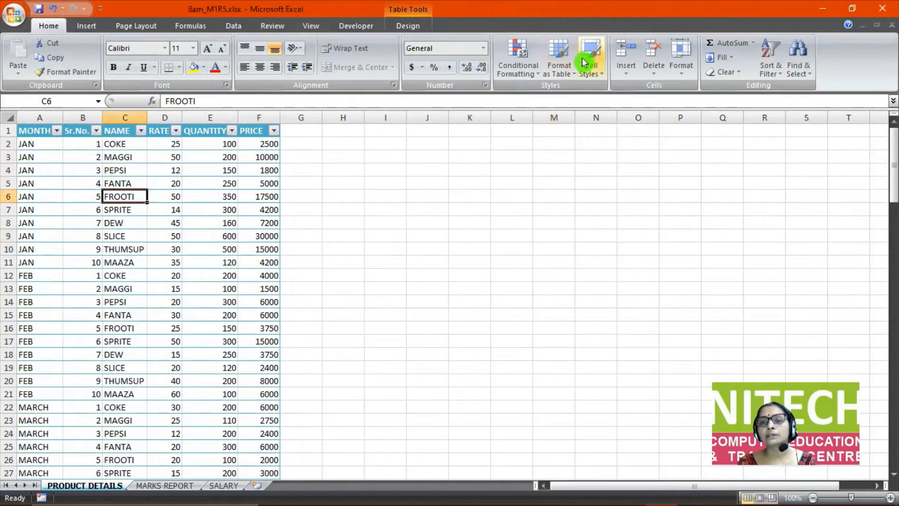
left_click(555, 72)
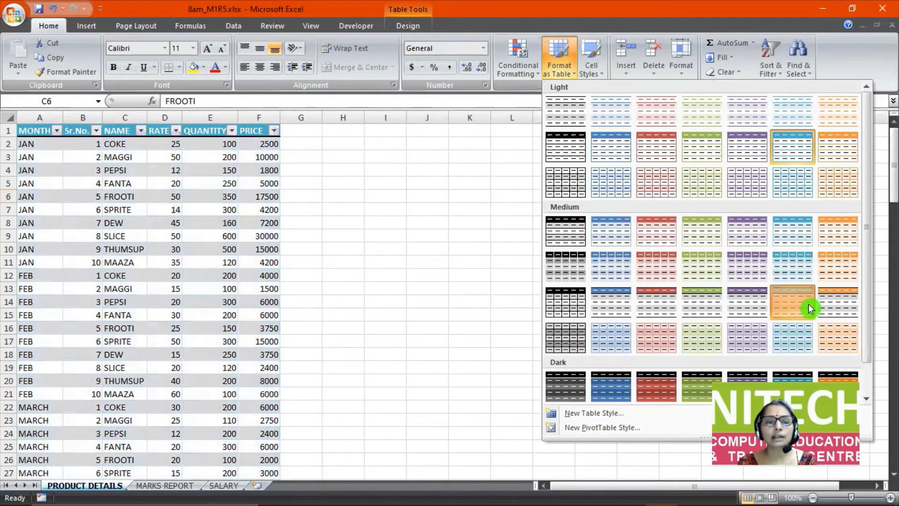
key("Escape")
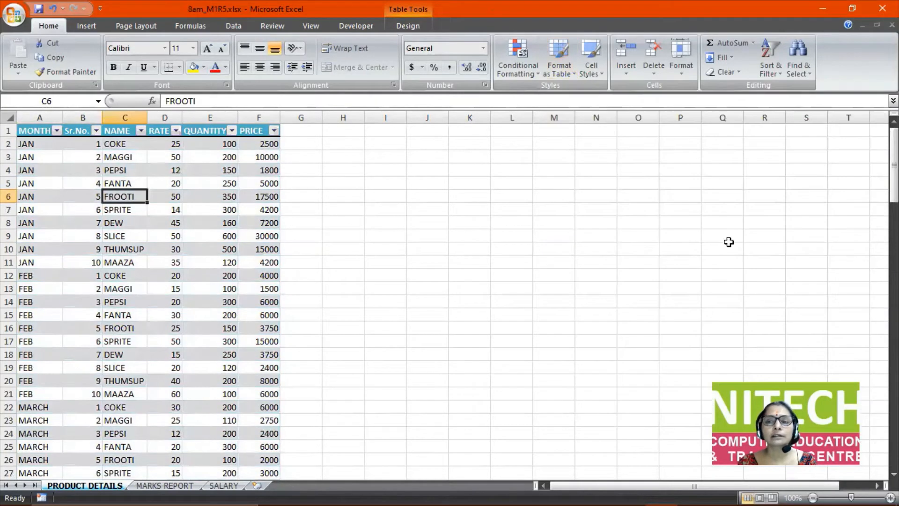
Try the light blue gridded style on the product table, followed by the light style with a red header.
left_click(550, 66)
left_click(610, 181)
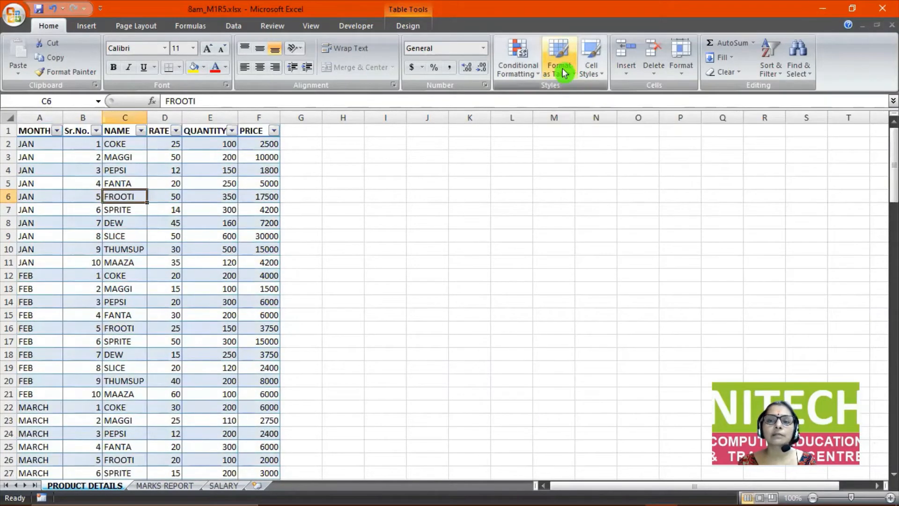
left_click(256, 300)
left_click(226, 225)
left_click(155, 224)
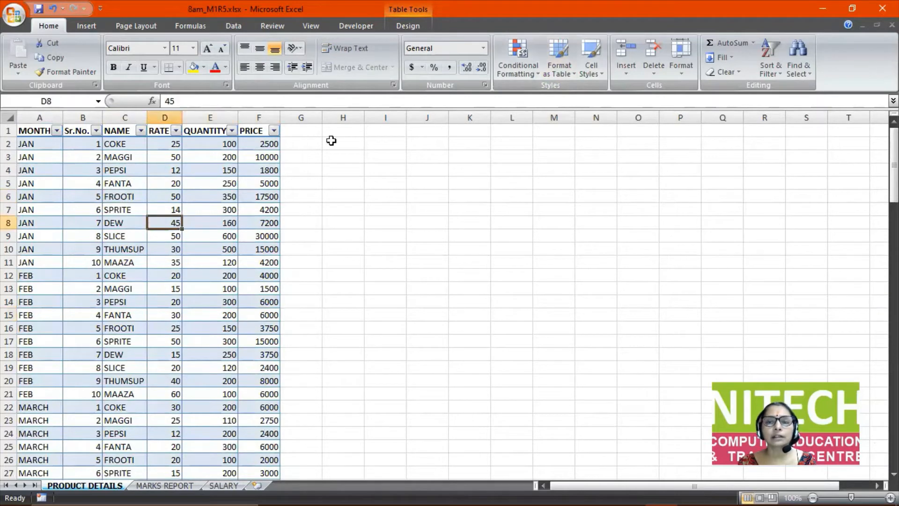
left_click(559, 57)
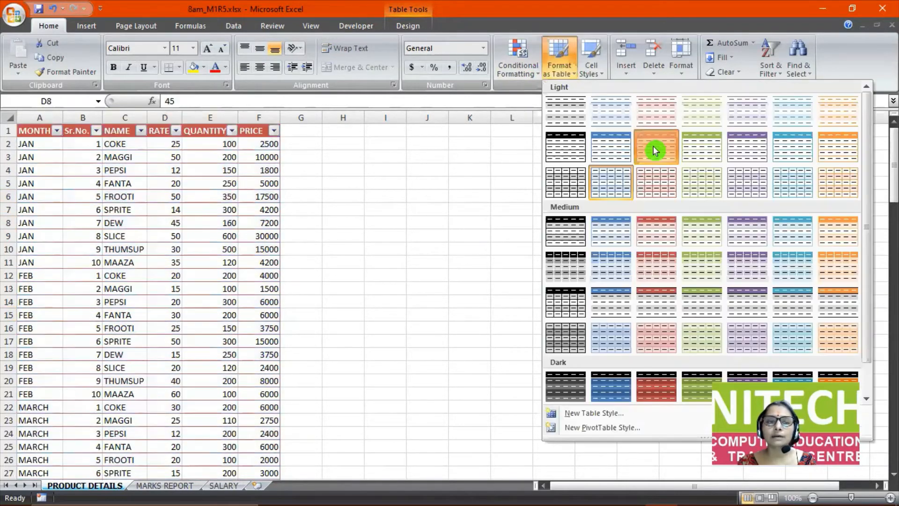
left_click(653, 147)
Apply Table Style Light 15 to the product table and check its formatting down to the last DEC row.
left_click(566, 74)
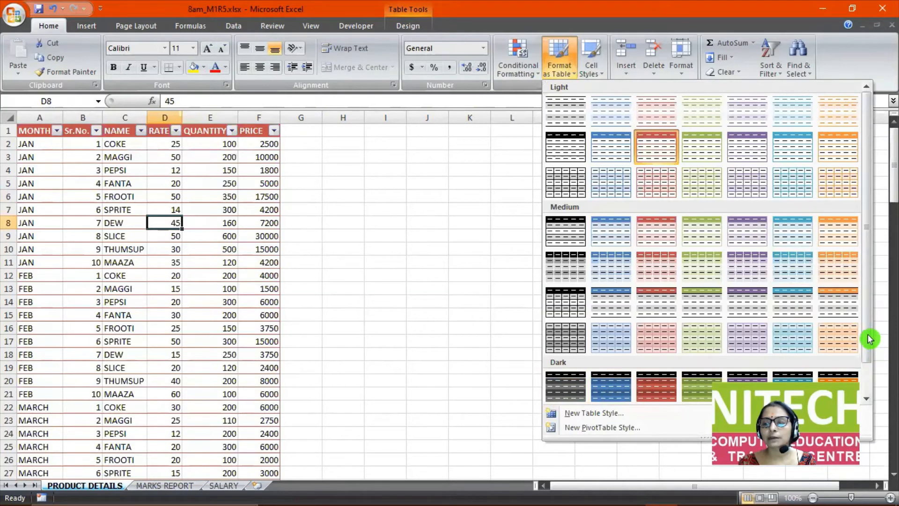
left_click_drag(869, 337, 874, 374)
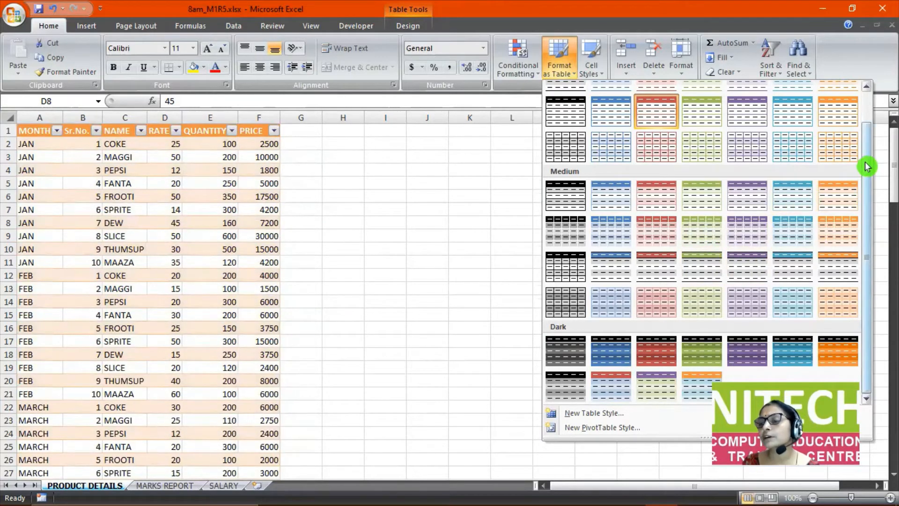
scroll(867, 166, "up", 1)
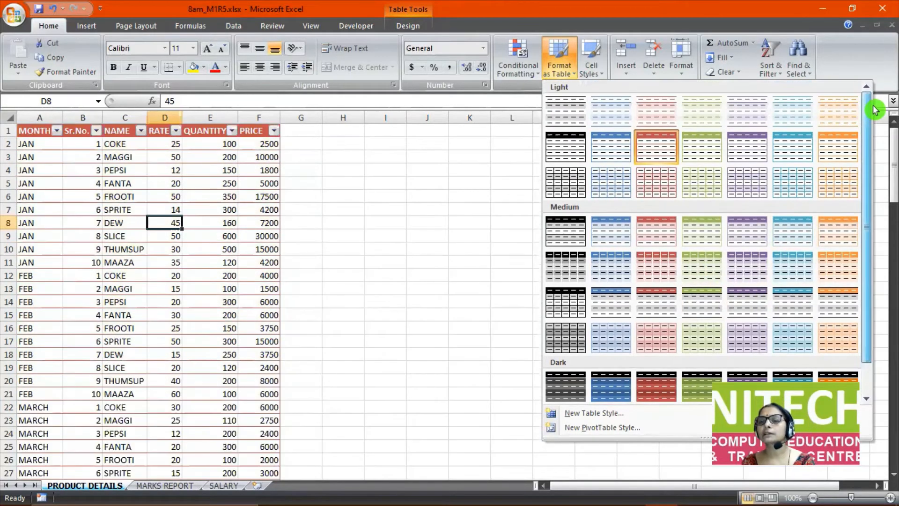
left_click(581, 189)
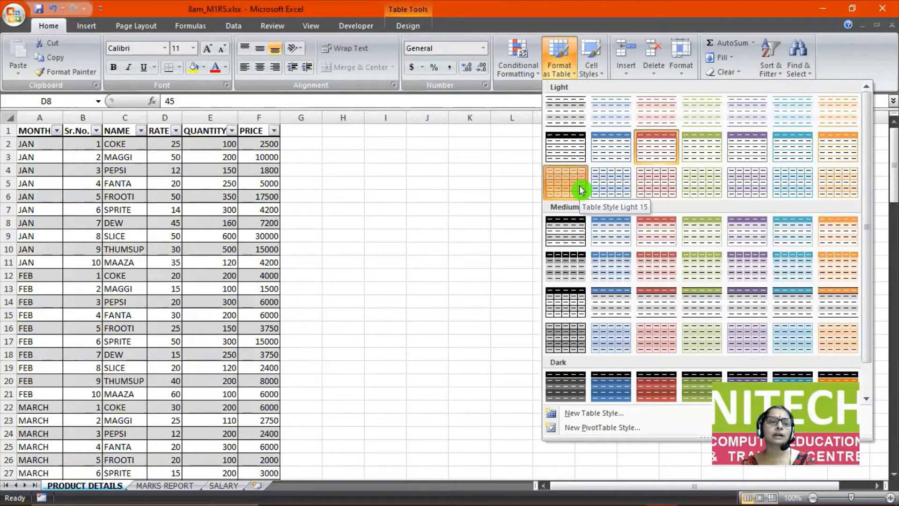
left_click(399, 338)
scroll(408, 340, "down", 11)
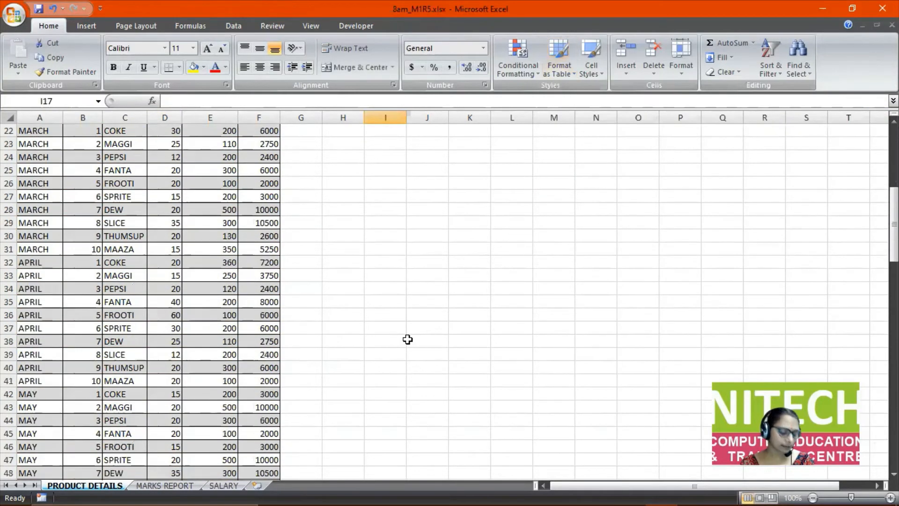
scroll(407, 340, "down", 20)
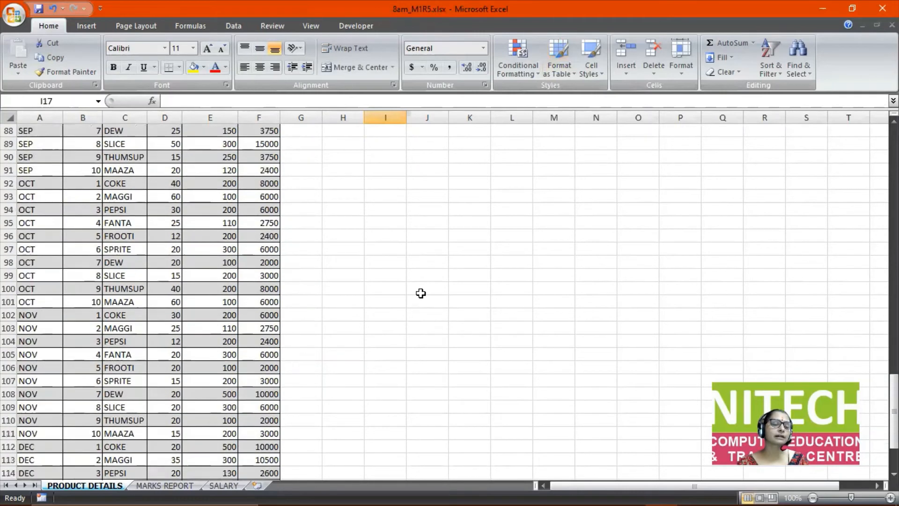
scroll(421, 293, "down", 3)
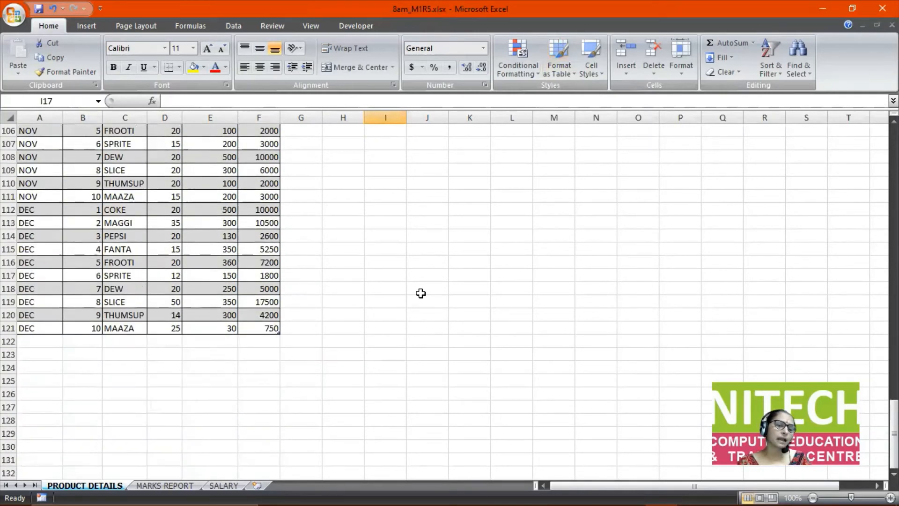
scroll(421, 293, "up", 18)
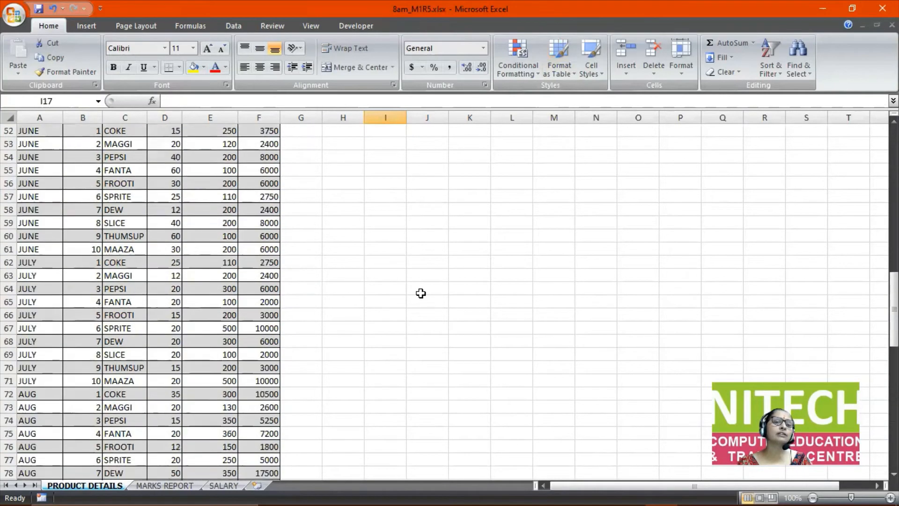
scroll(421, 293, "up", 17)
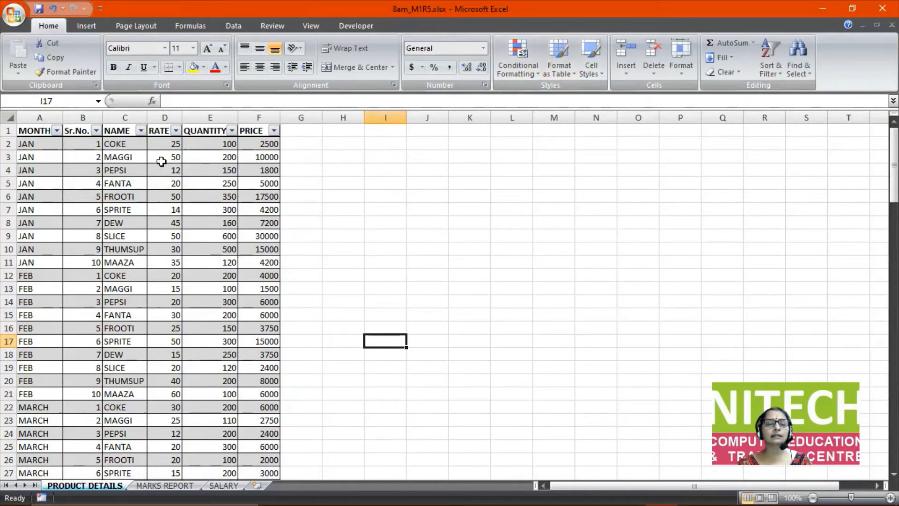
Preview how the formatted product table will print, and close the print preview.
left_click(416, 165)
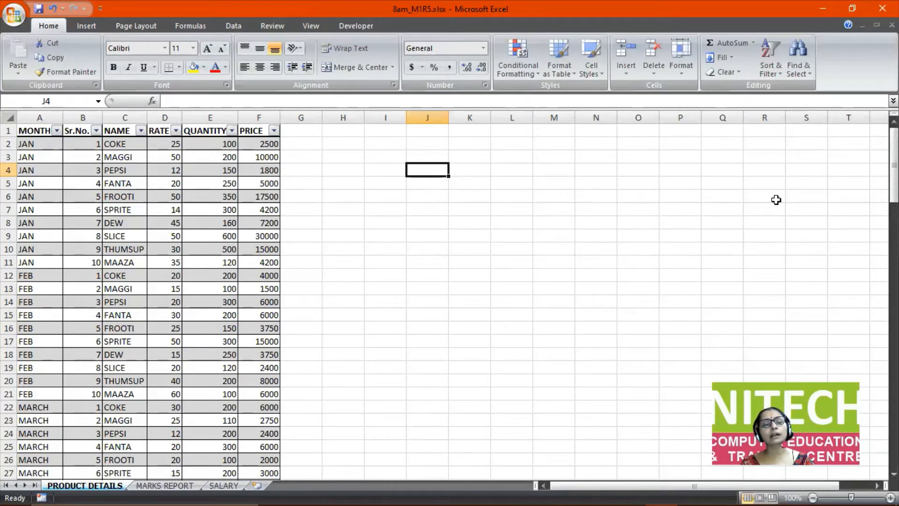
left_click(10, 15)
mouse_move(46, 160)
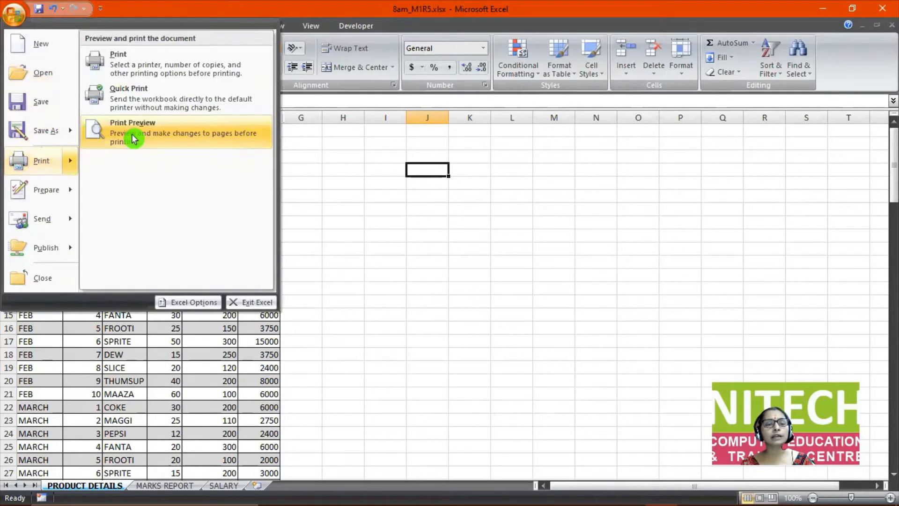
left_click(134, 138)
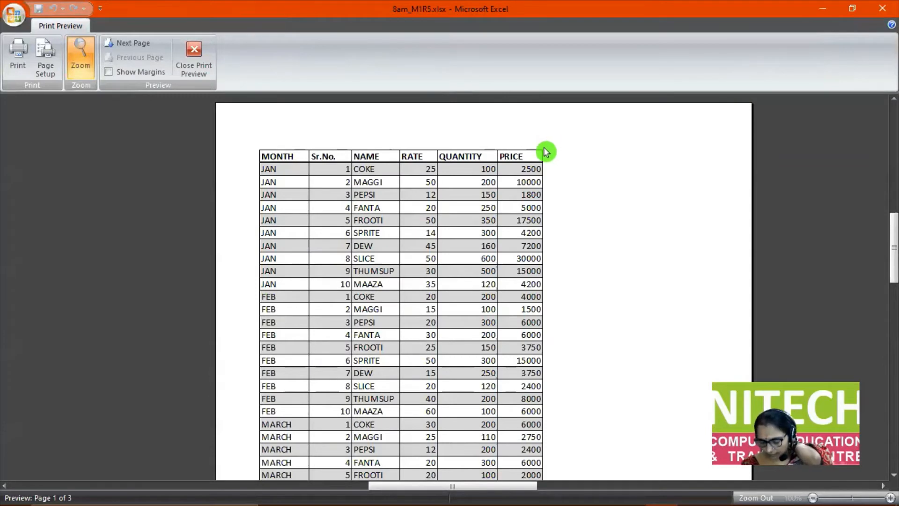
left_click(197, 56)
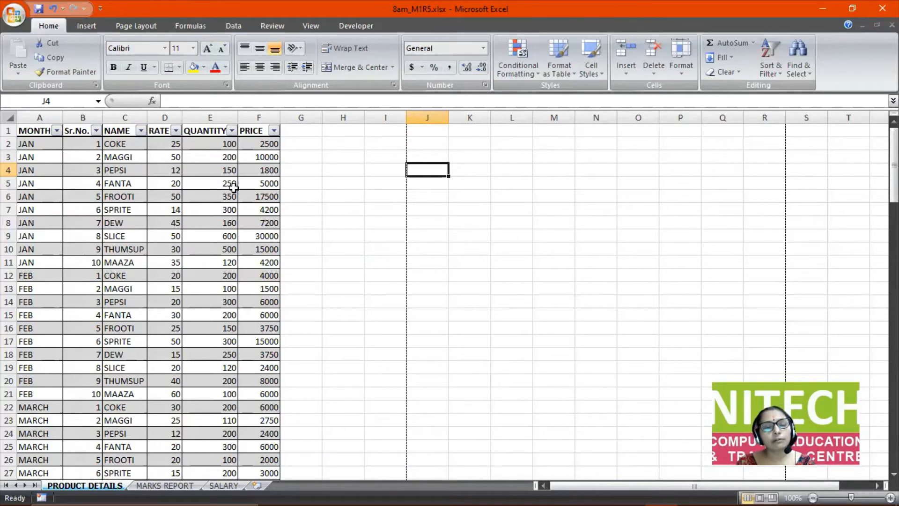
Enter the label FILTER BUTTONS in cell J3 beside the product table.
left_click(428, 151)
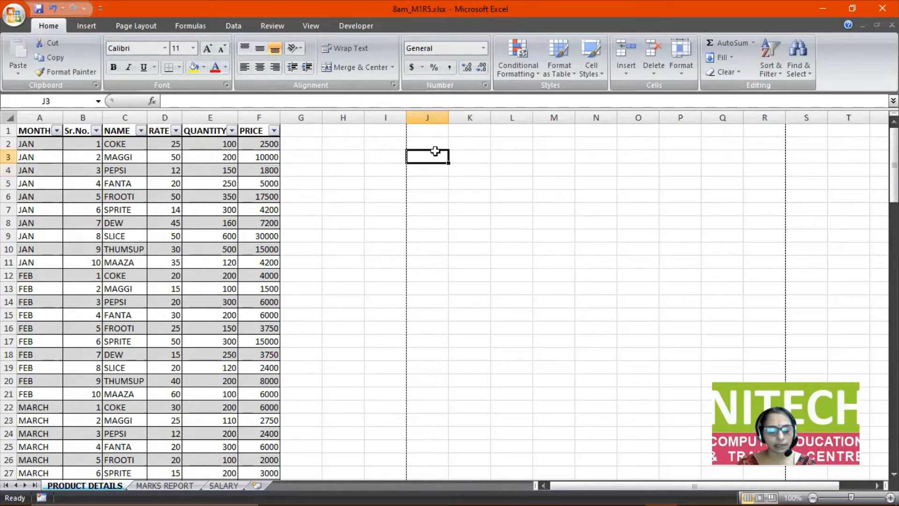
type("FILTER")
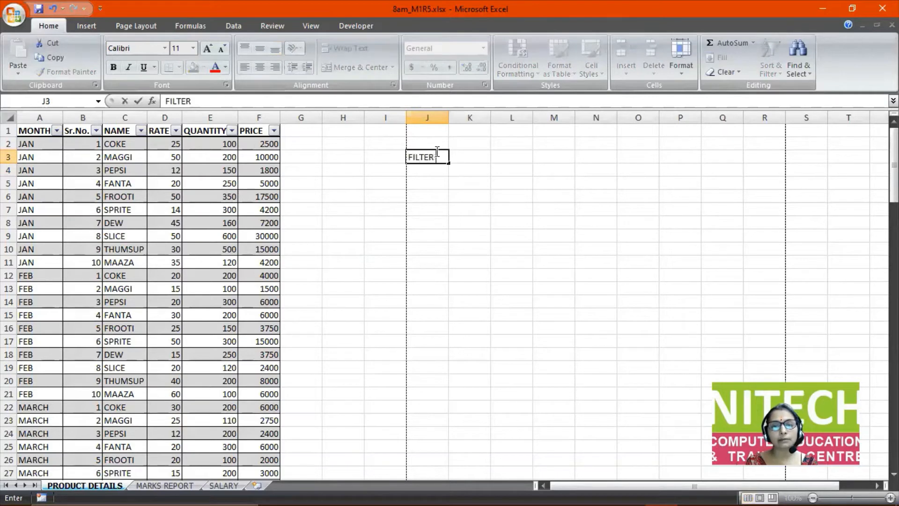
type(" BUTTONS")
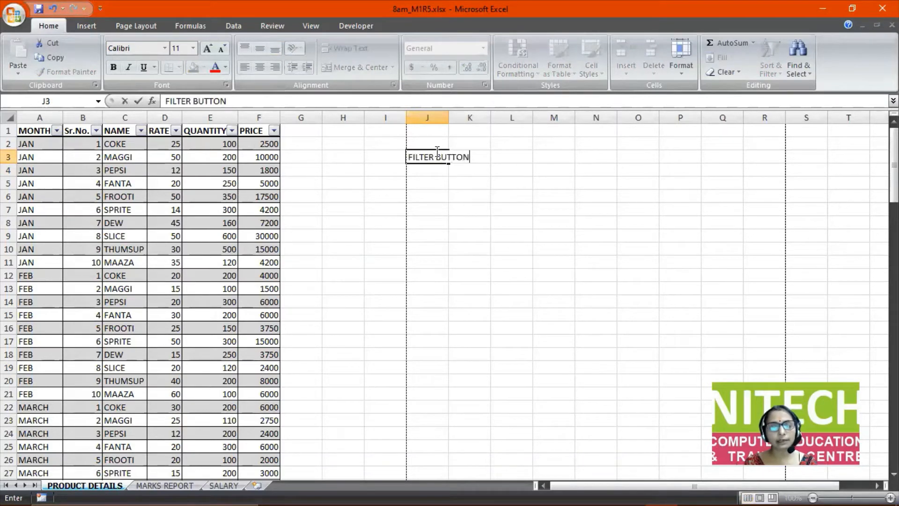
key("Return")
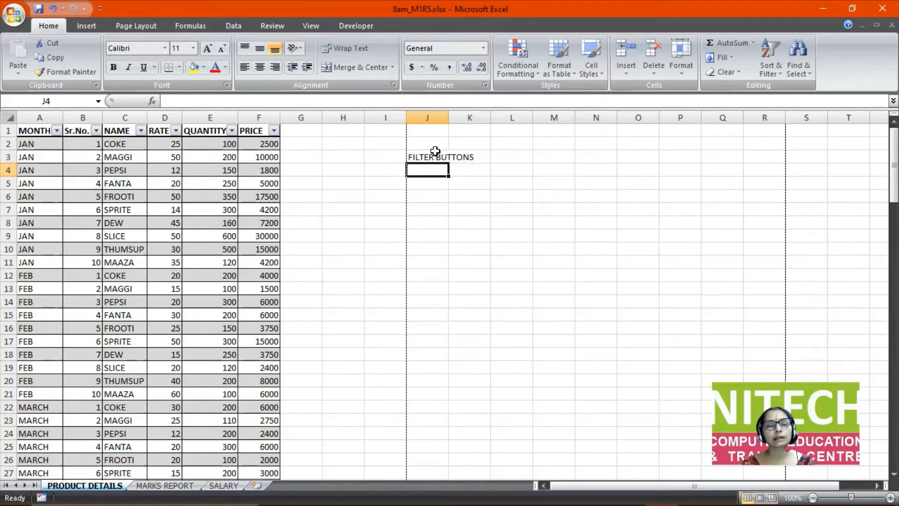
Turn off the filter buttons in the product table's header row.
left_click(126, 197)
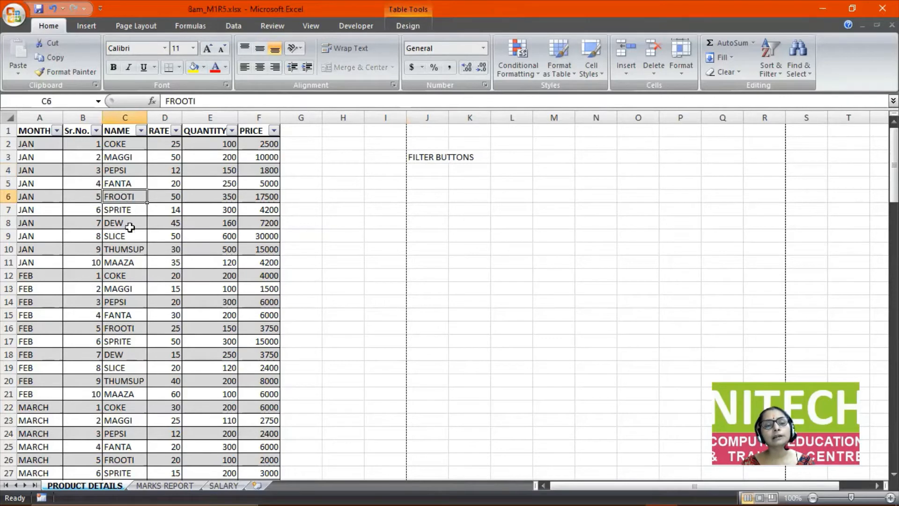
left_click(130, 247)
left_click(124, 236)
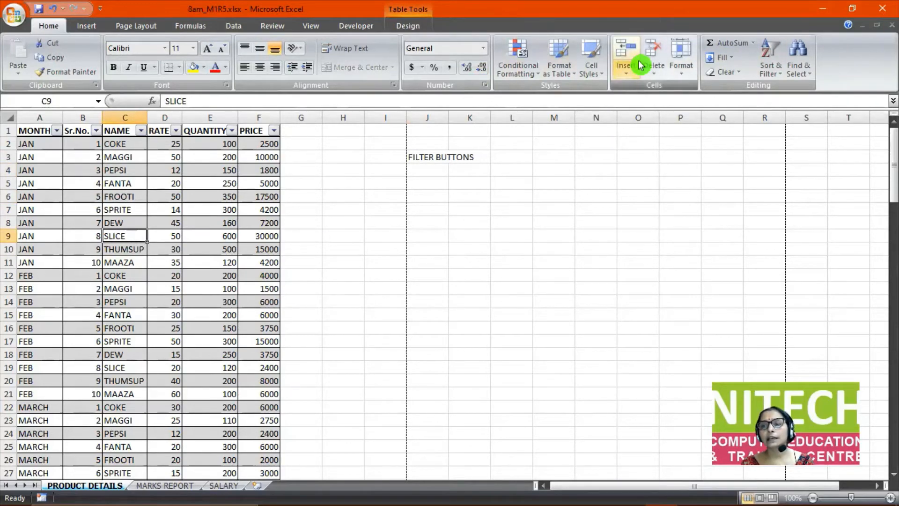
left_click(775, 68)
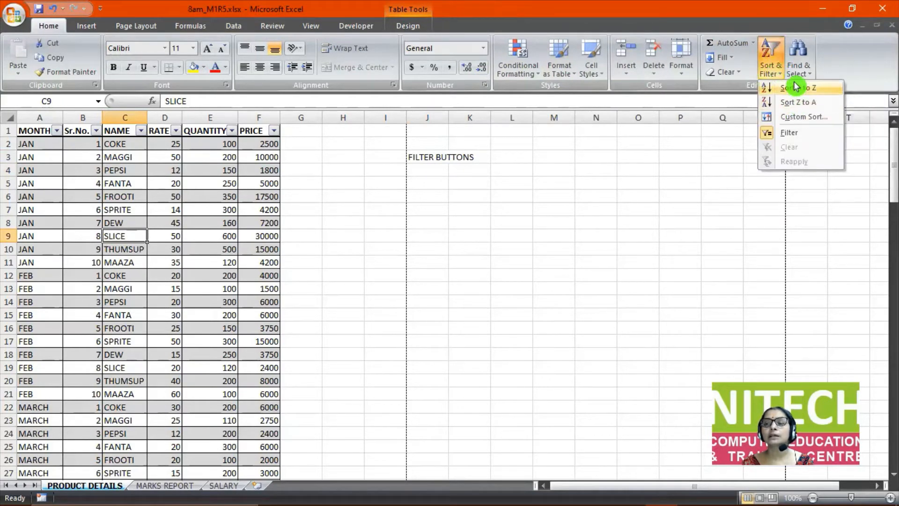
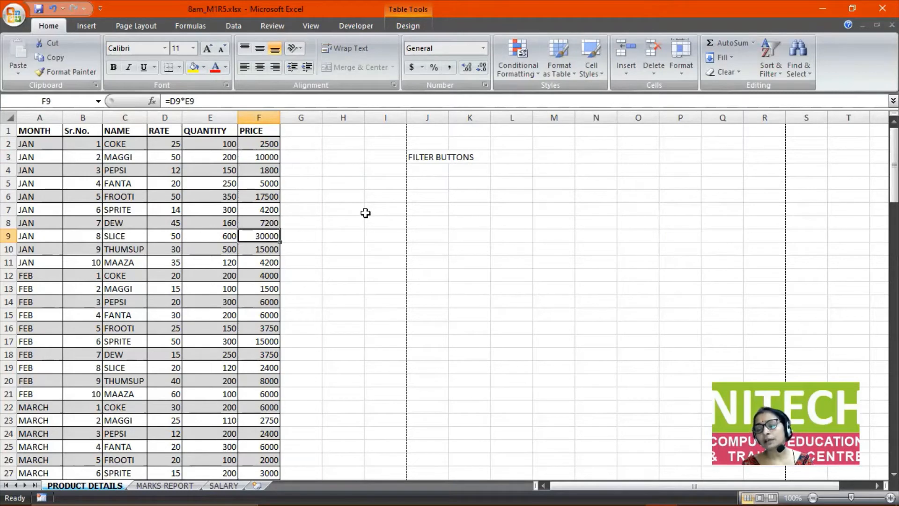
Turn the filter buttons back on for the product table's headers.
left_click(211, 208)
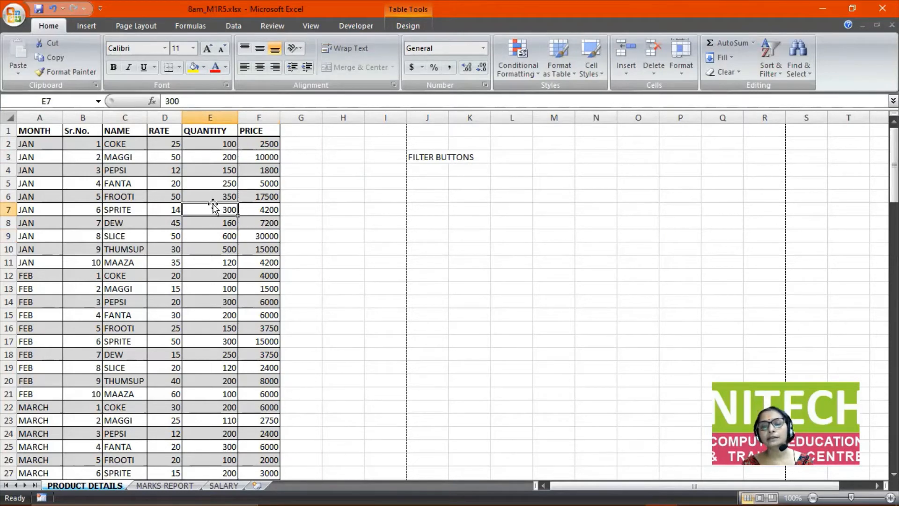
left_click(771, 74)
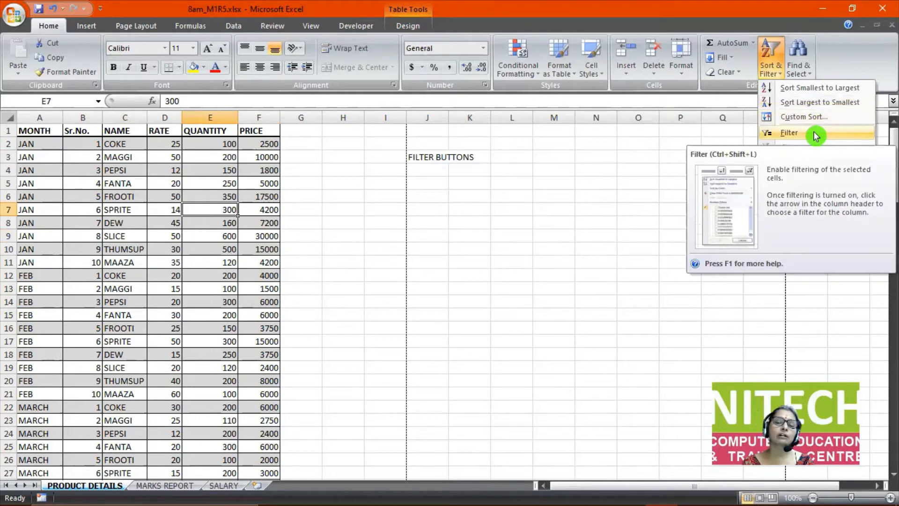
left_click(596, 182)
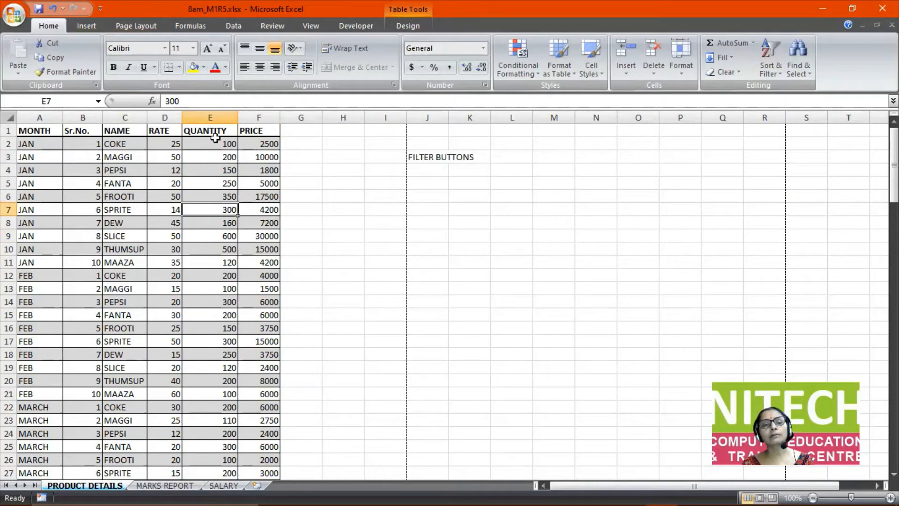
left_click(784, 75)
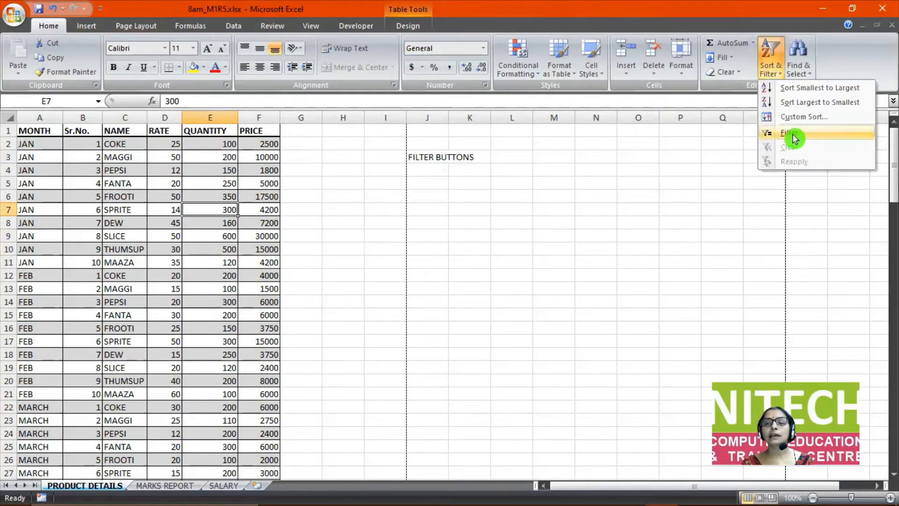
left_click(795, 135)
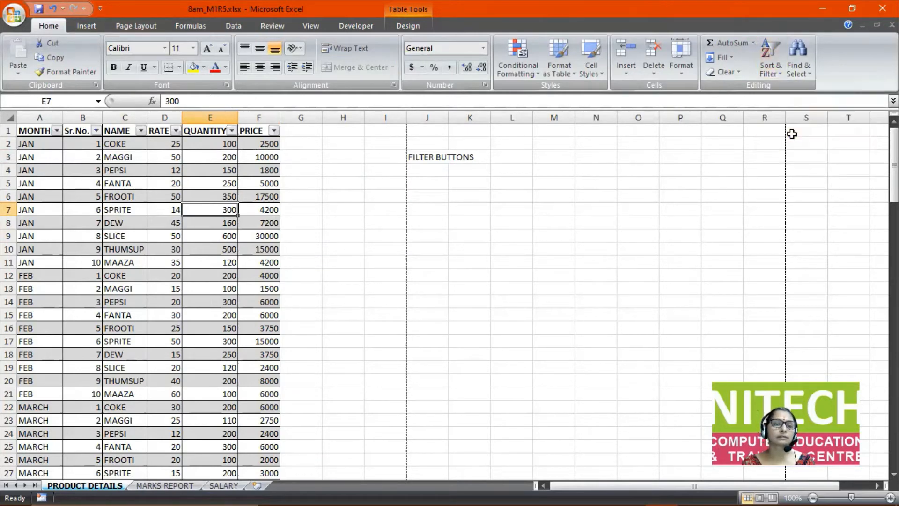
Remove the filter buttons from the product table's headers again.
left_click(772, 70)
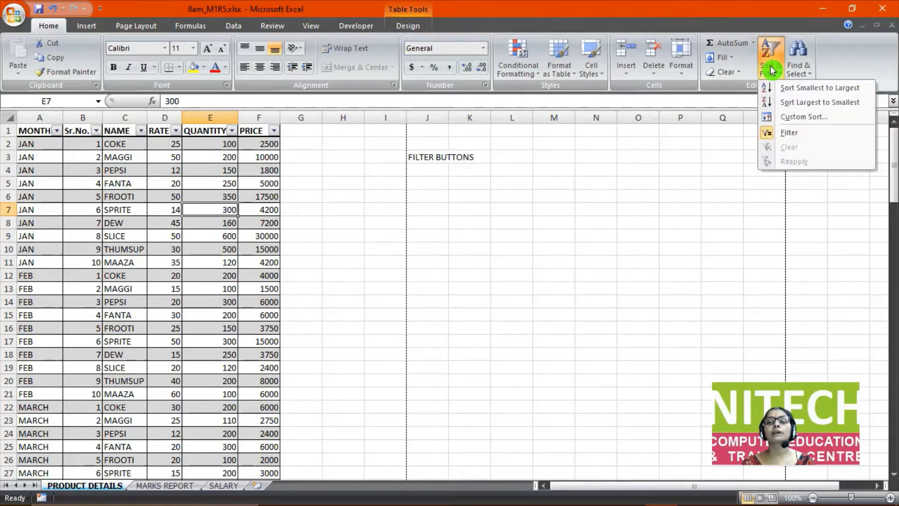
left_click(779, 137)
left_click(582, 151)
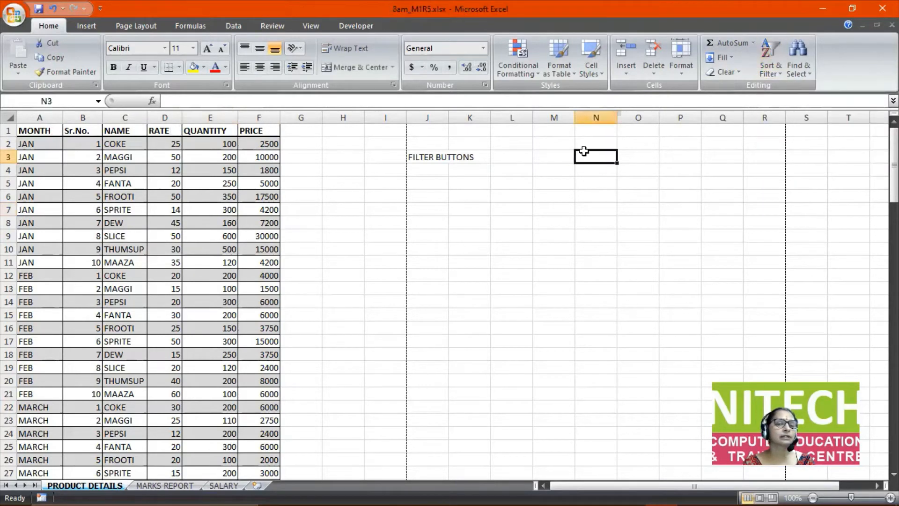
Look through the available table styles and cell styles without applying any.
left_click(562, 67)
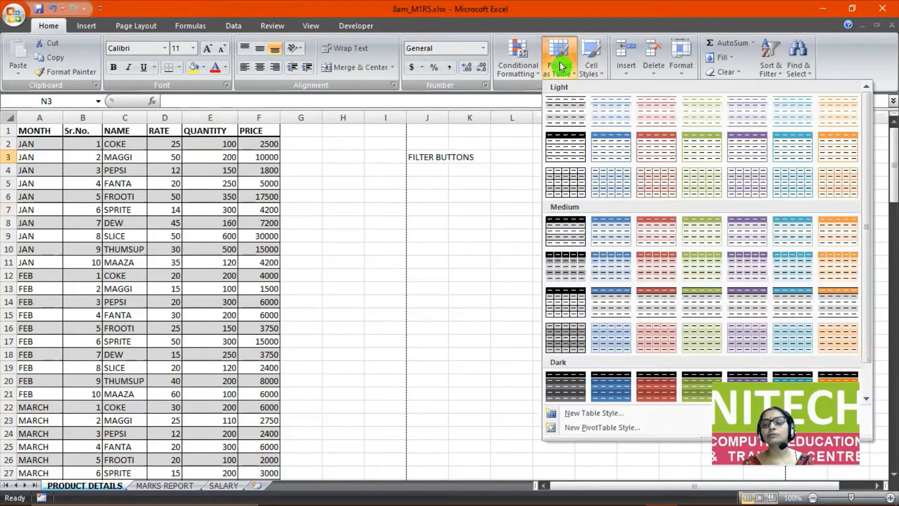
left_click(511, 184)
left_click(588, 70)
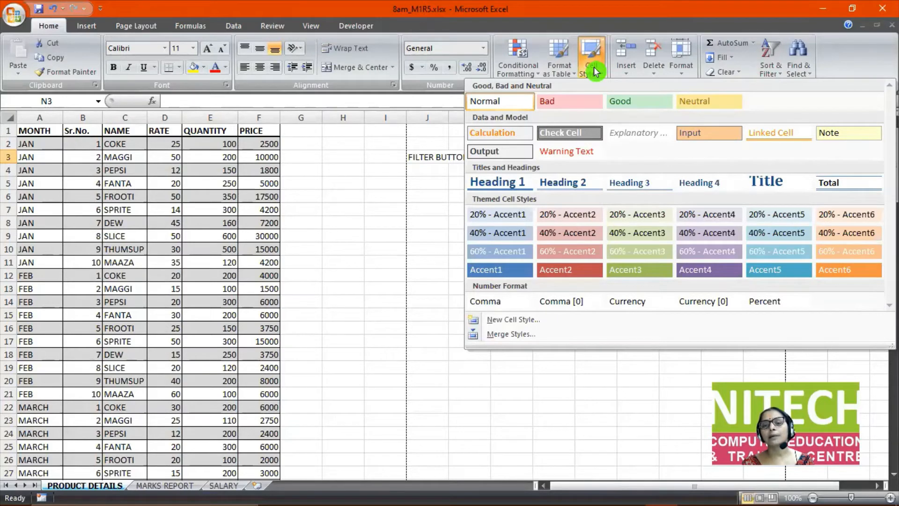
left_click(356, 215)
Enter the headings STUDENT NAME in K10 and ROLL NO in L10, and fit column K's width to its text.
scroll(501, 299, "down", 2)
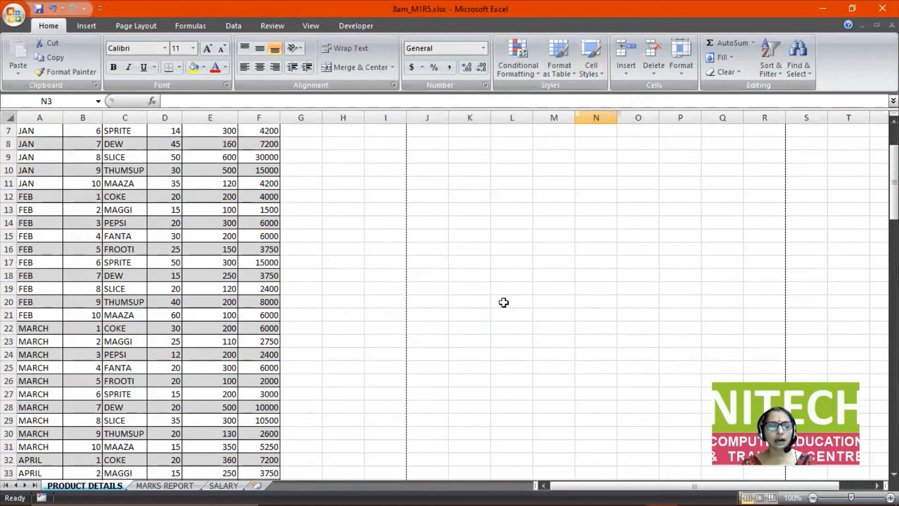
left_click(465, 167)
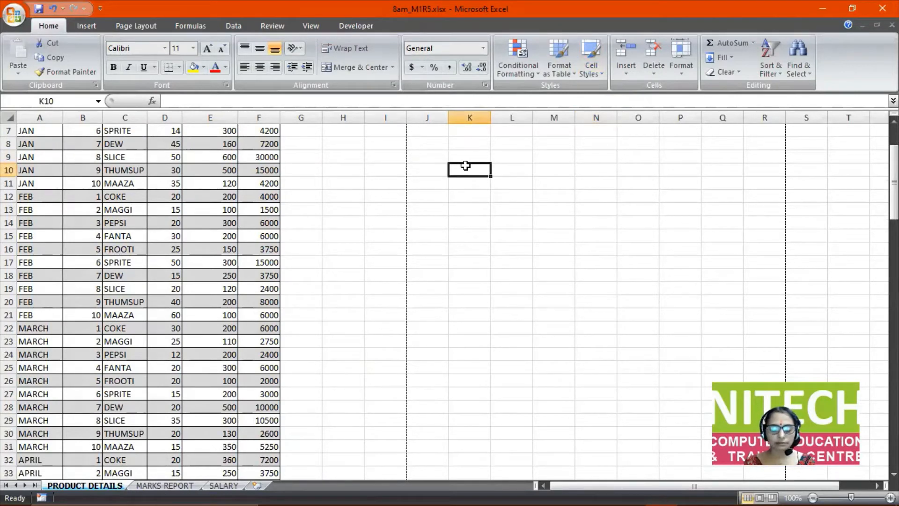
type("STUDENT")
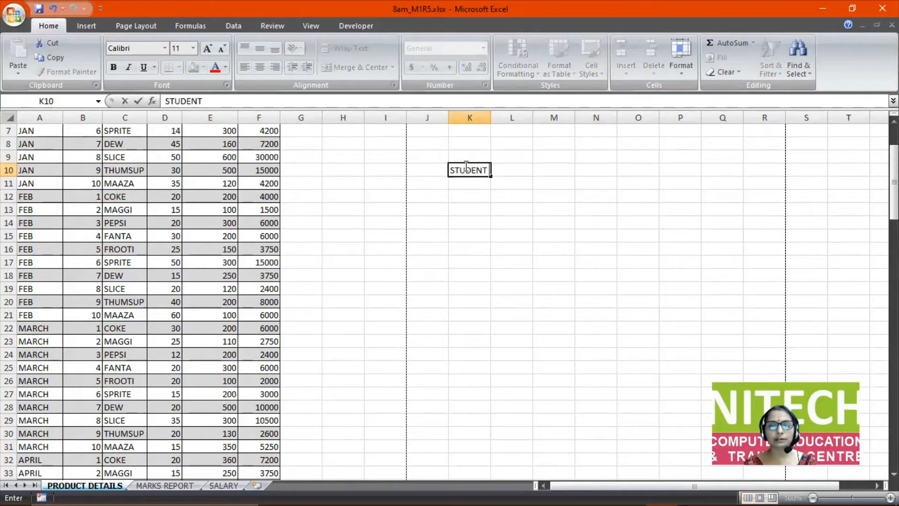
type(" NAME")
key("Tab")
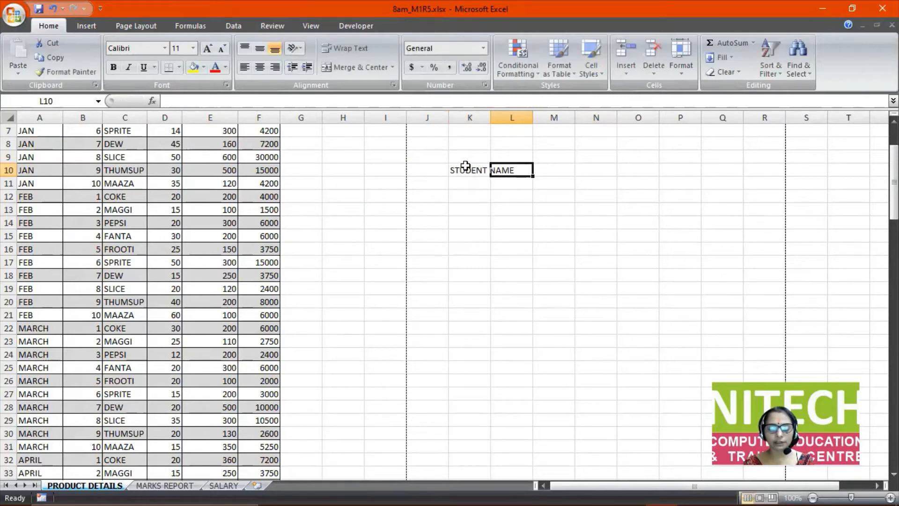
type("ROL")
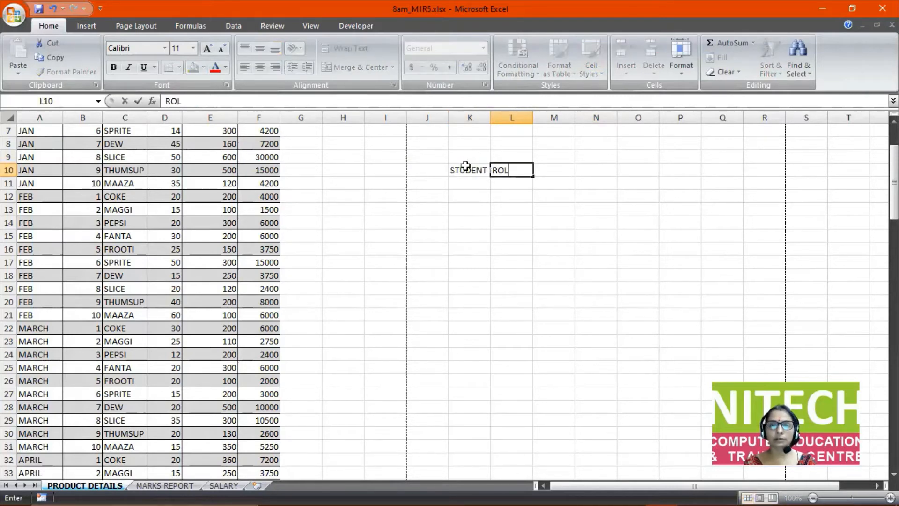
type("L NO")
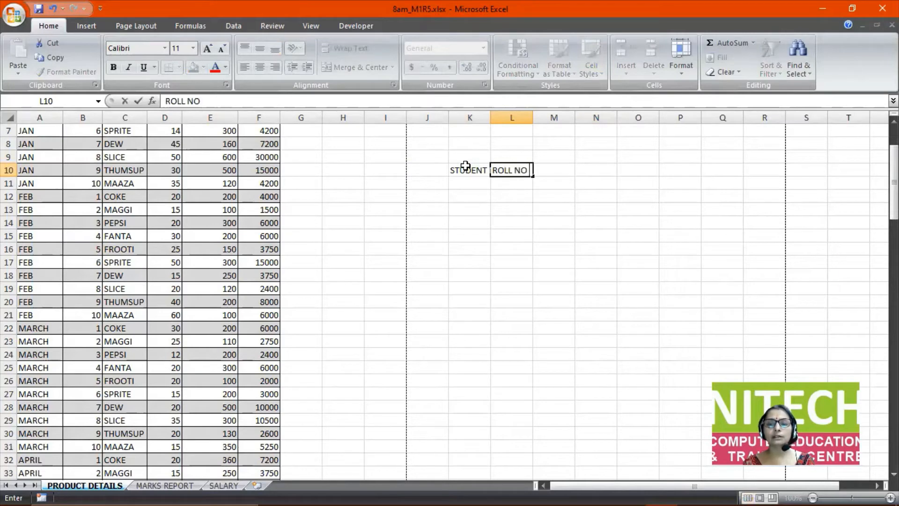
left_click(474, 237)
double_click(490, 118)
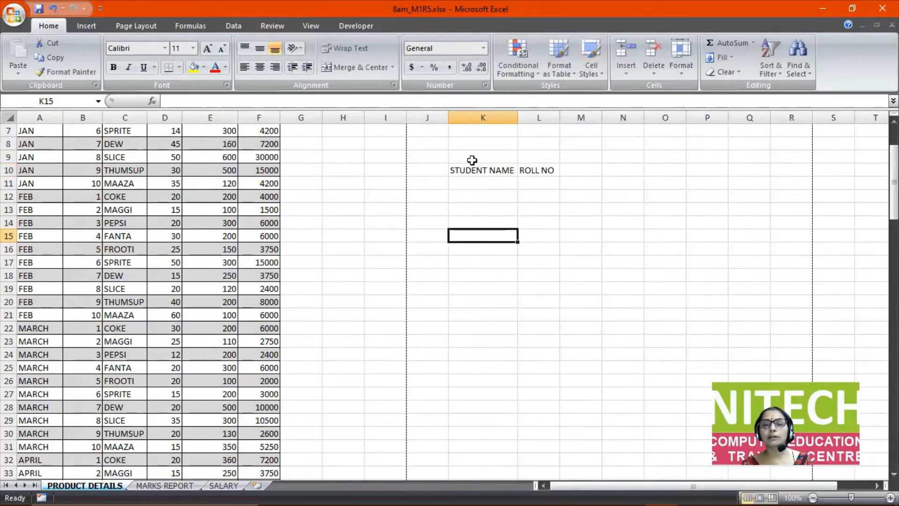
Apply the Heading 1 cell style to K10:L10 and widen column K to fit the enlarged STUDENT NAME heading.
left_click_drag(473, 171, 526, 169)
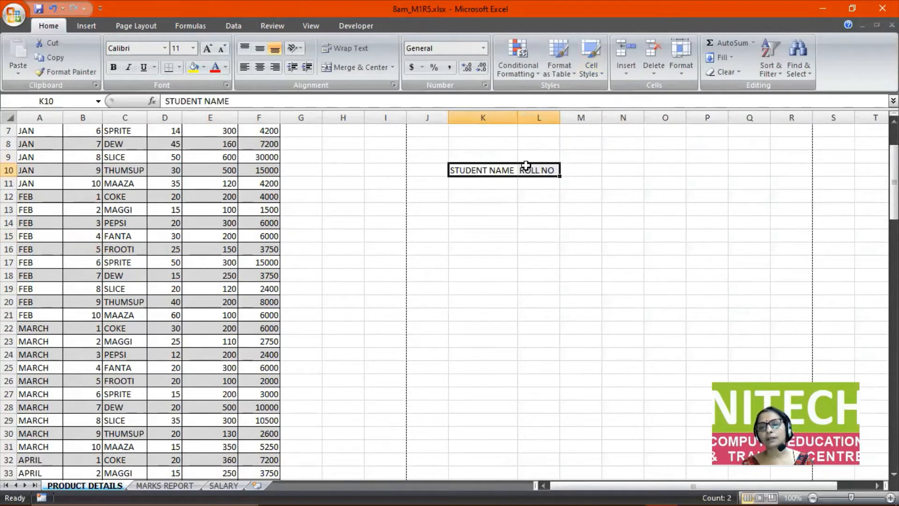
left_click(592, 70)
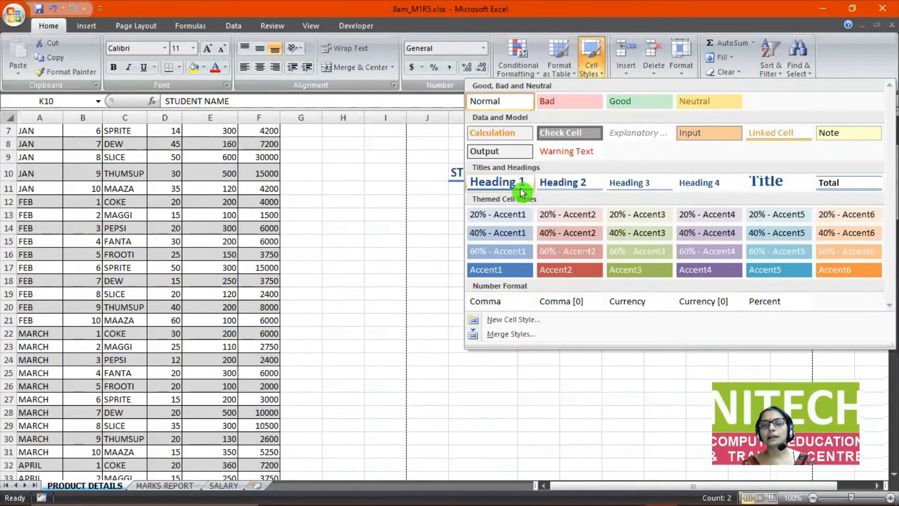
left_click(527, 190)
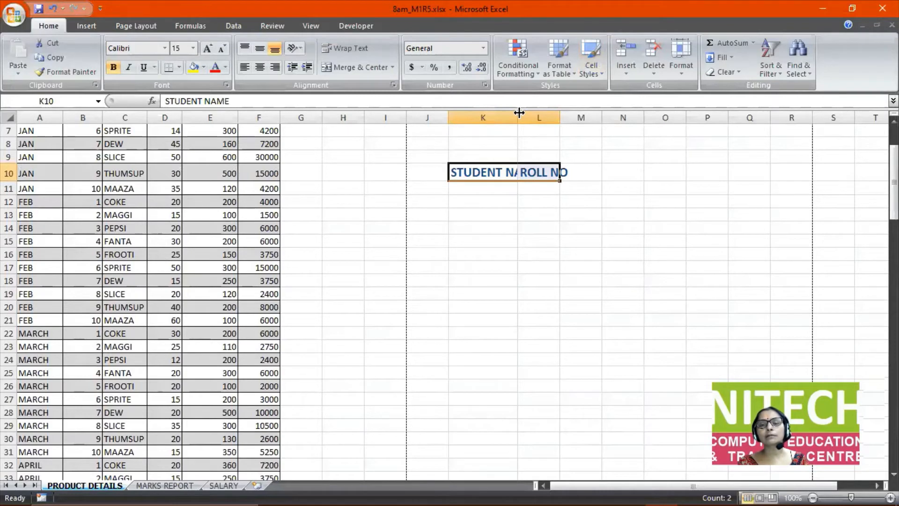
double_click(519, 113)
double_click(586, 118)
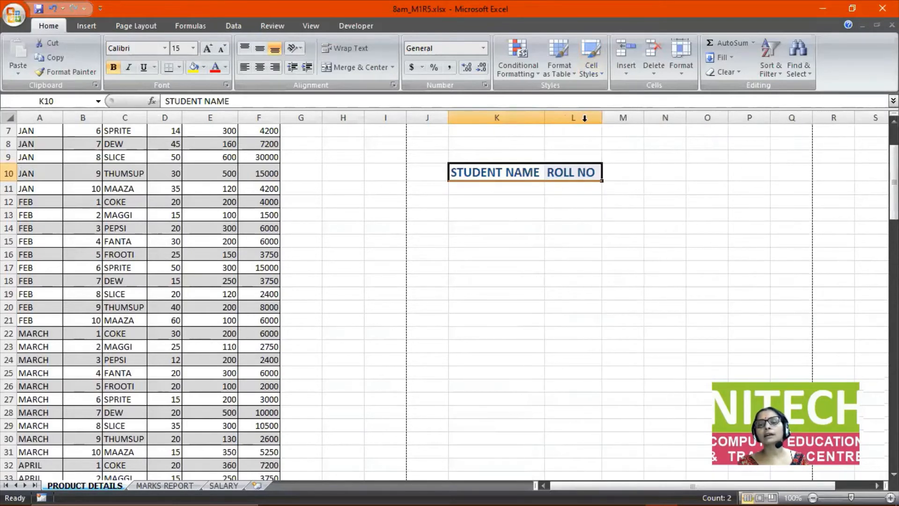
left_click(582, 198)
Apply the 60% - Accent6 cell style to the STUDENT NAME heading in K10.
left_click(540, 174)
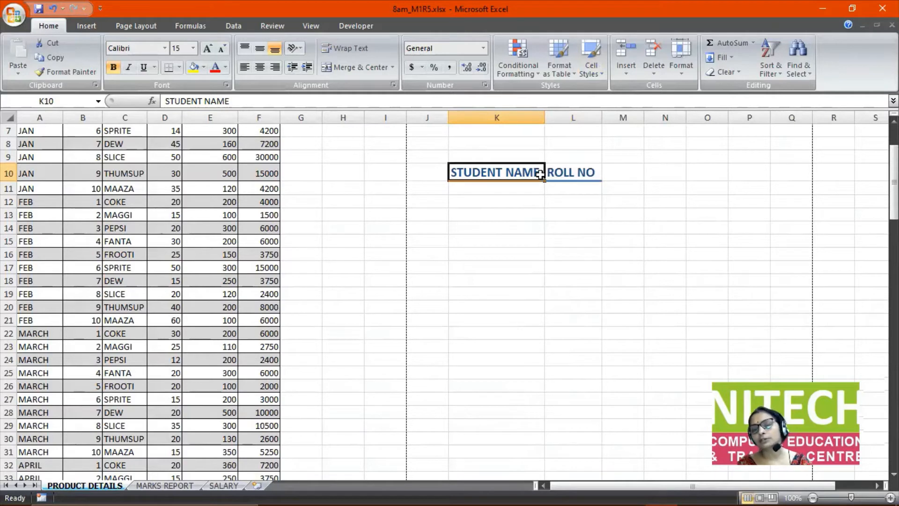
left_click(551, 213)
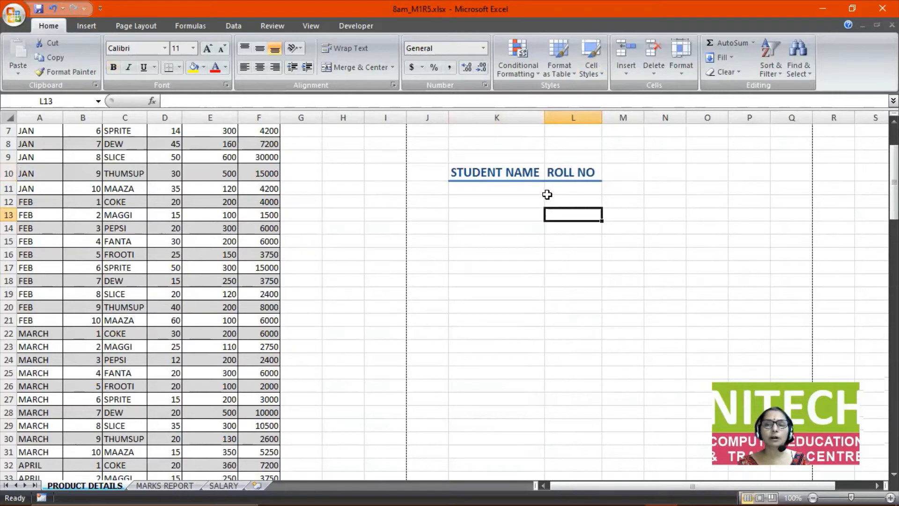
left_click(592, 63)
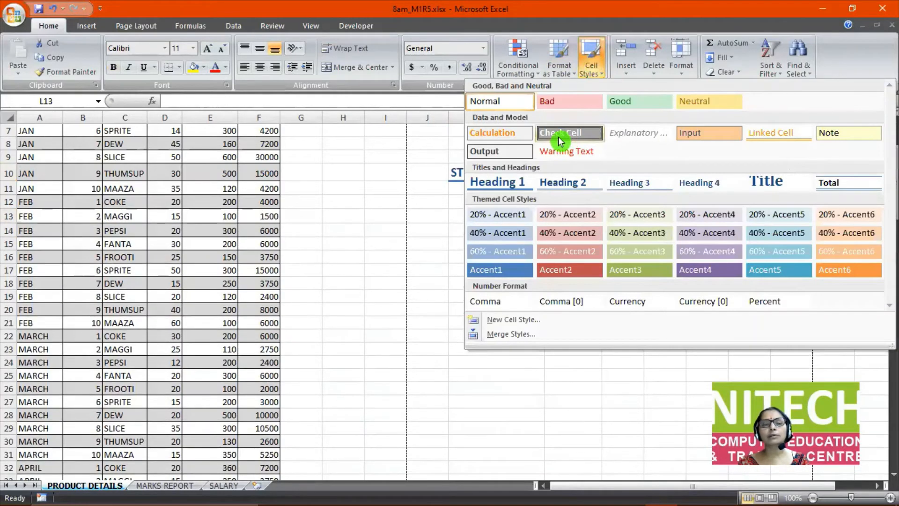
left_click(501, 175)
left_click(501, 175)
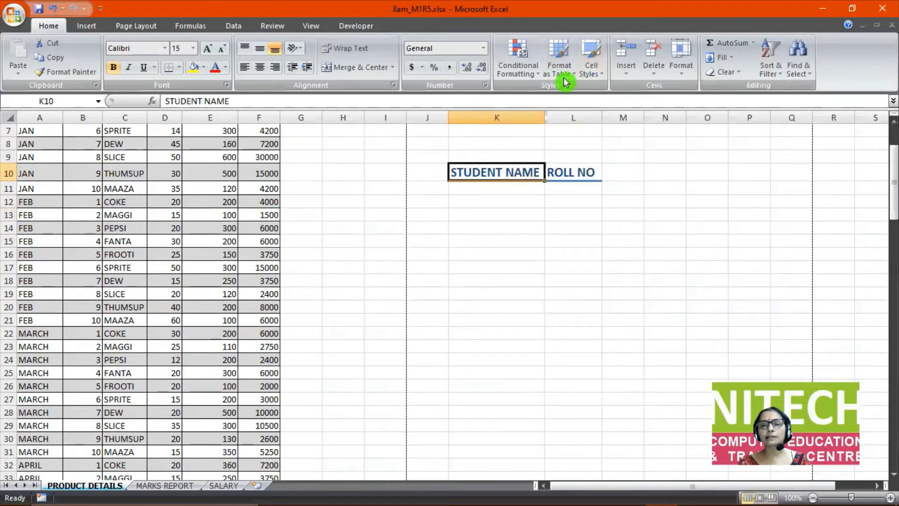
left_click(588, 72)
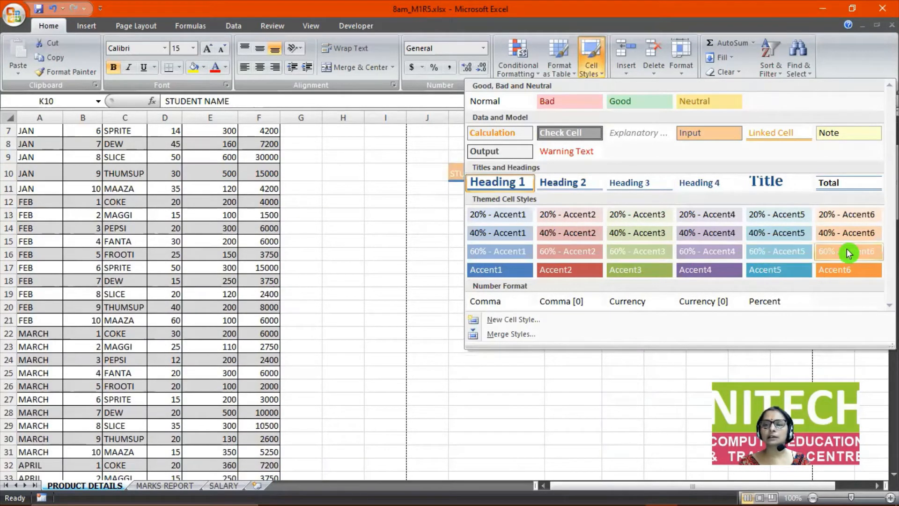
left_click(580, 290)
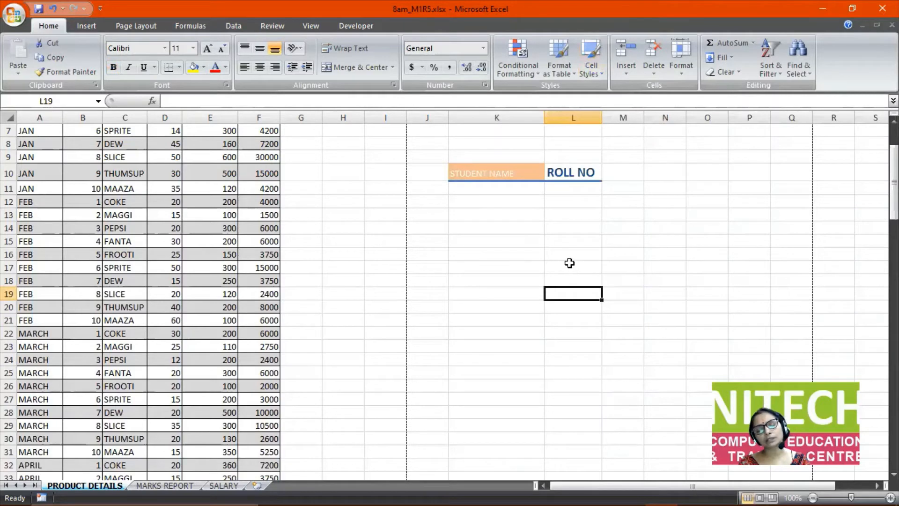
Delete the sample headings in K9:L11 and clear all formatting from J8:M12.
left_click_drag(462, 155, 584, 184)
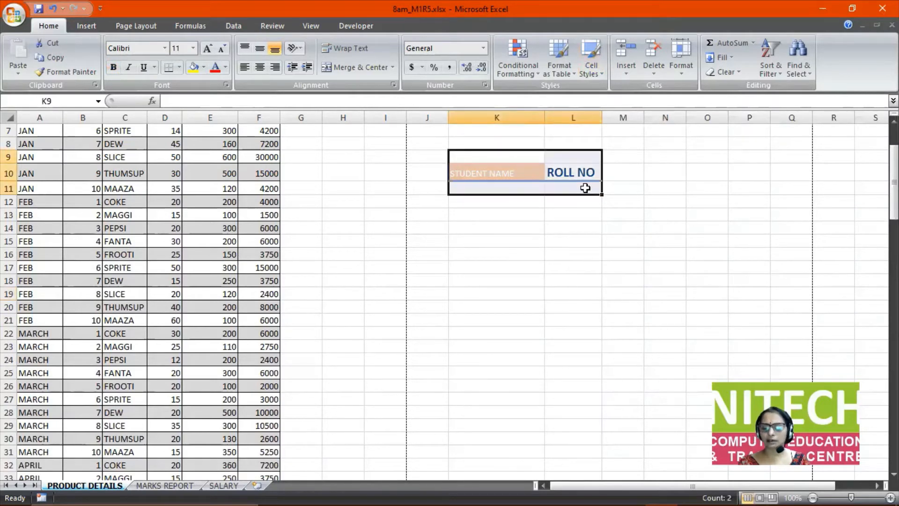
key("Delete")
left_click(518, 230)
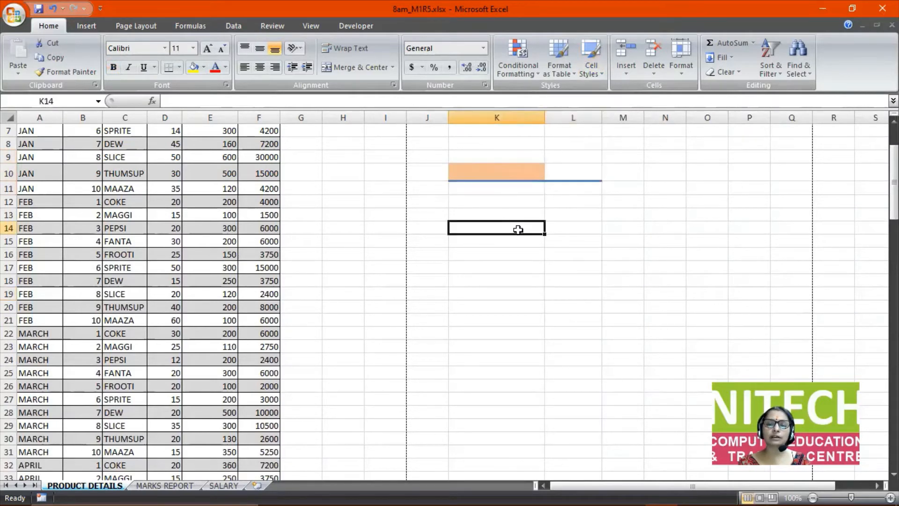
left_click_drag(450, 139, 614, 203)
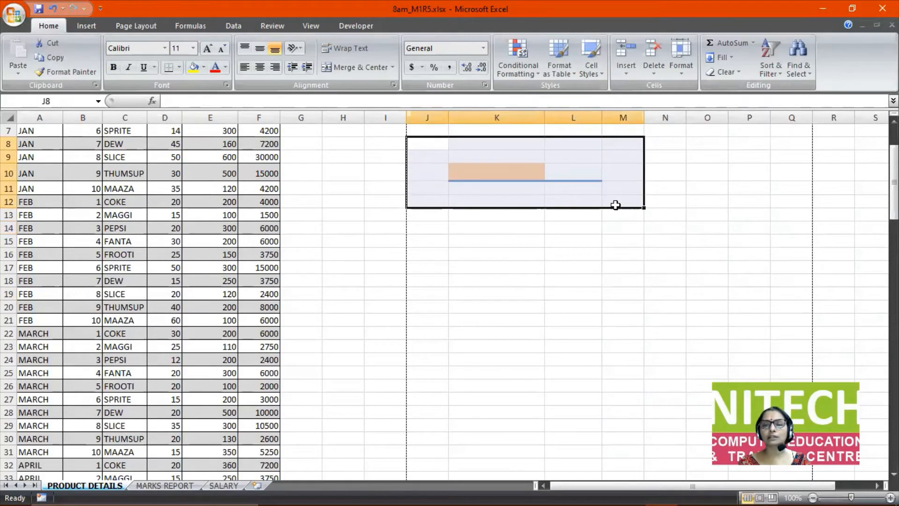
left_click(731, 76)
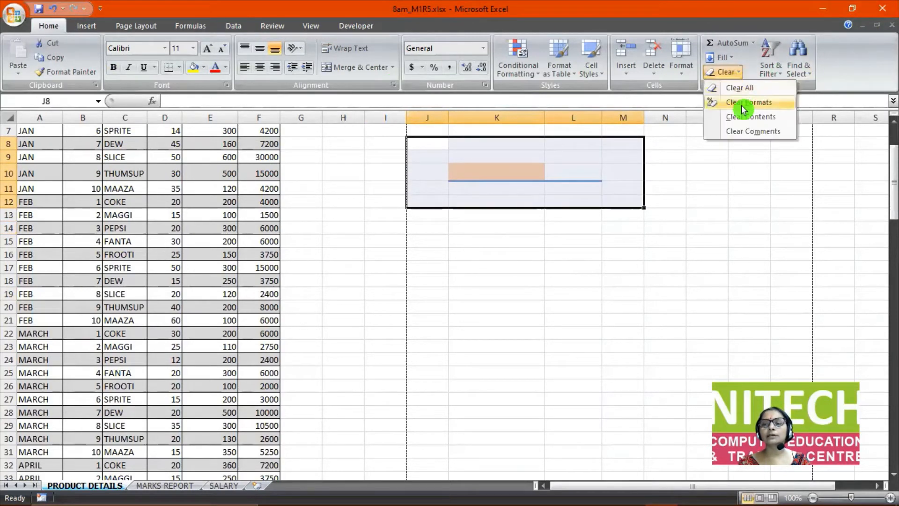
left_click(744, 103)
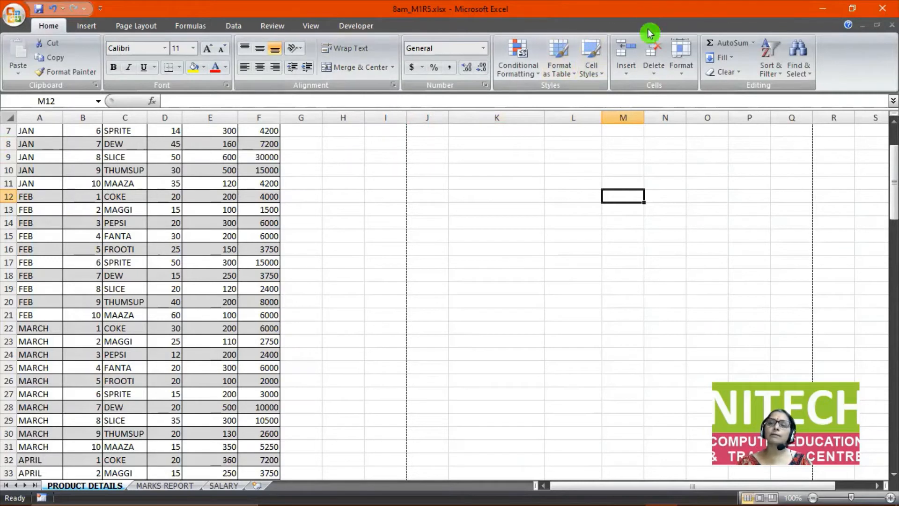
Enter the first student's name in K11 and autofill the custom name list down to K23.
left_click(519, 181)
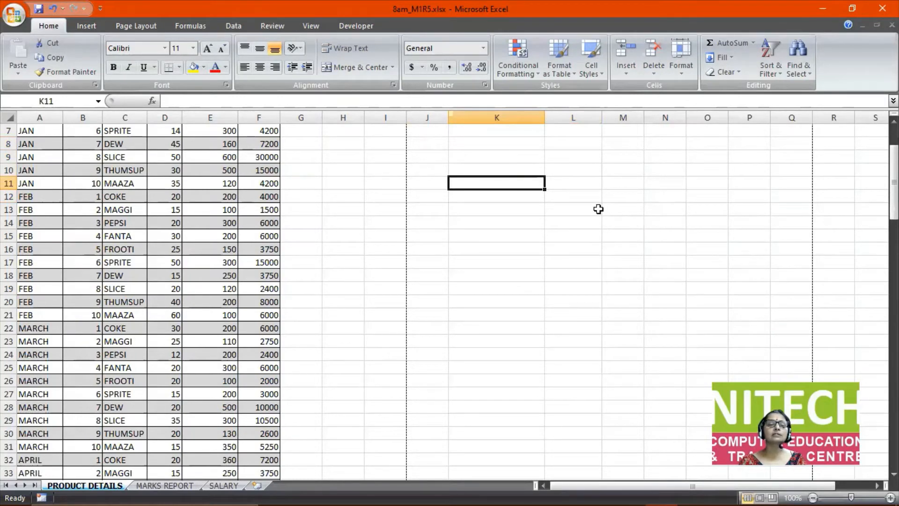
left_click(626, 71)
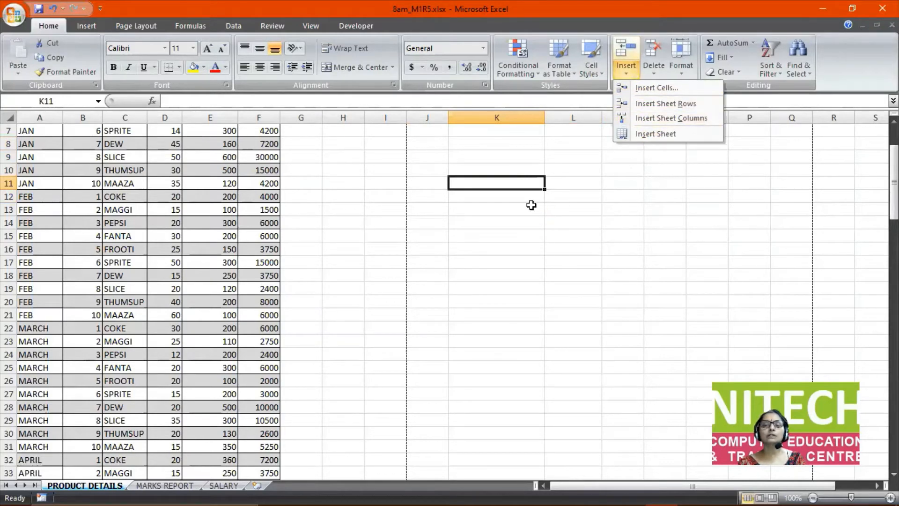
left_click(529, 230)
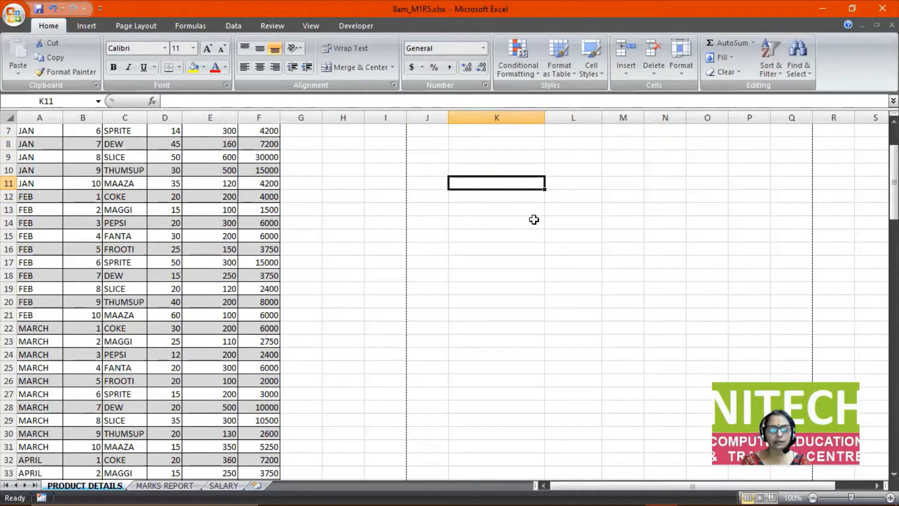
type("AMAN")
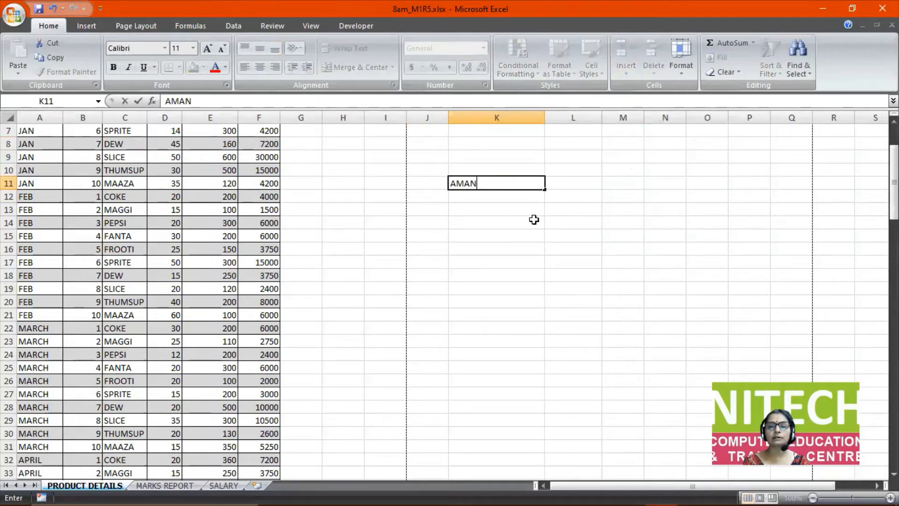
key("Return")
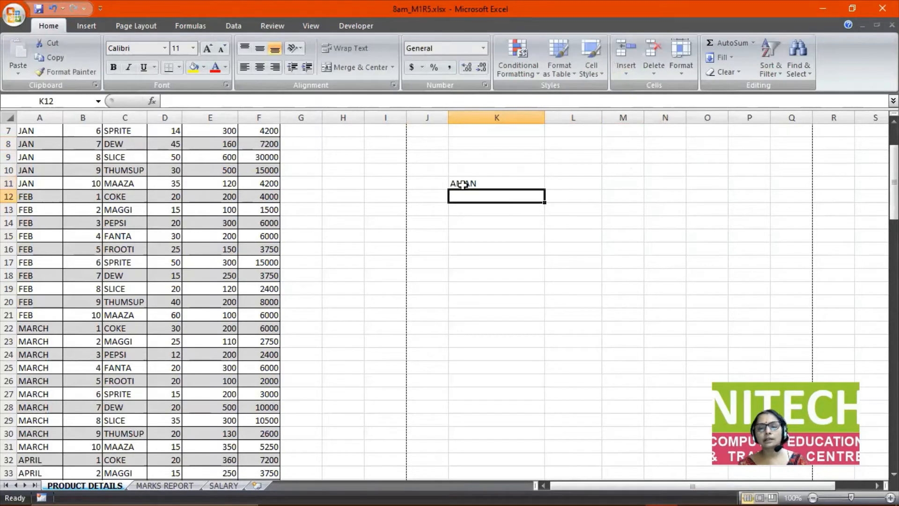
left_click(515, 183)
left_click_drag(544, 190, 553, 347)
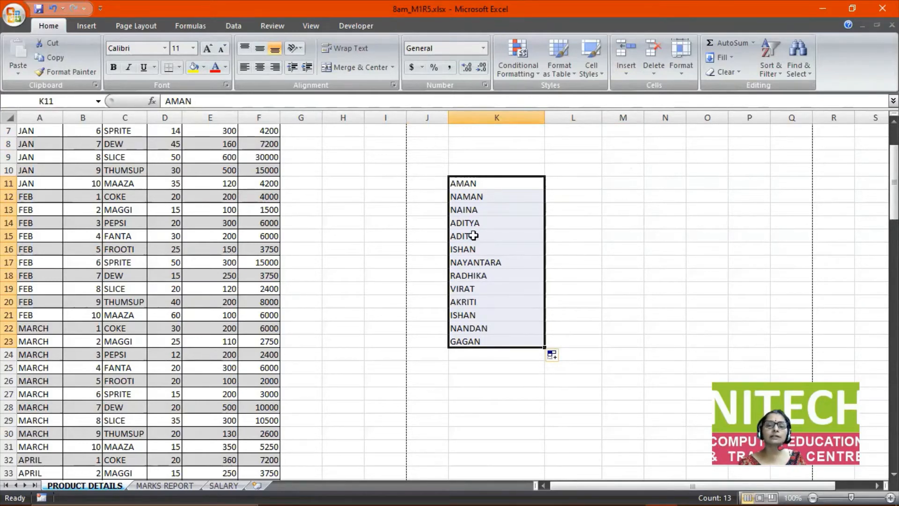
Insert an entire sheet row at K16, then undo the insertion.
left_click(468, 275)
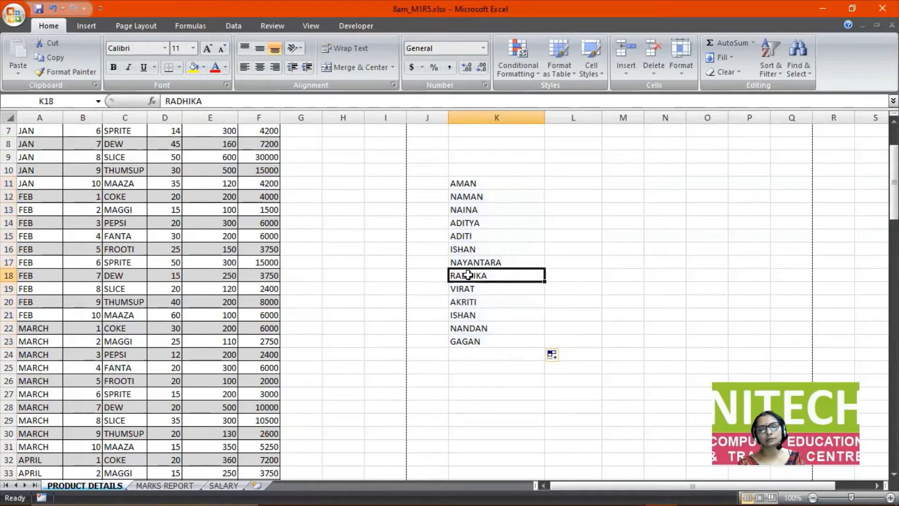
left_click(463, 251)
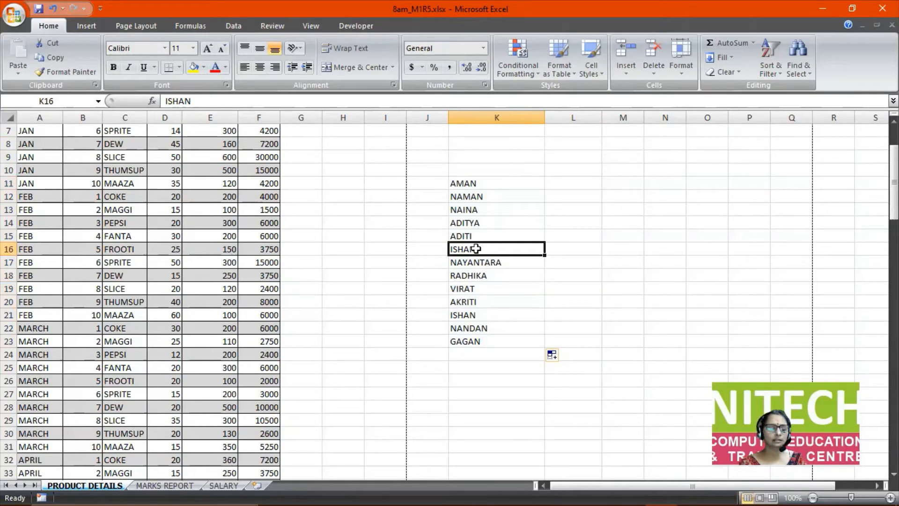
key("ctrl+shift+plus")
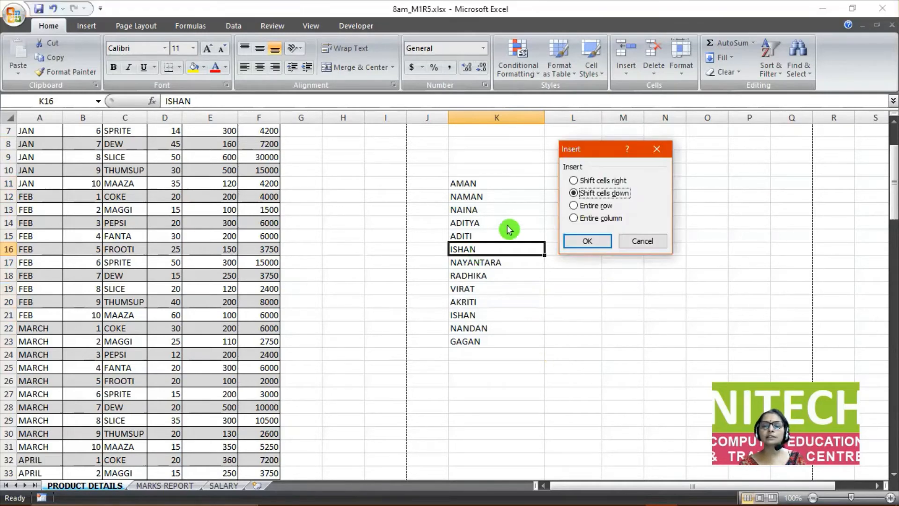
left_click(591, 206)
left_click(589, 242)
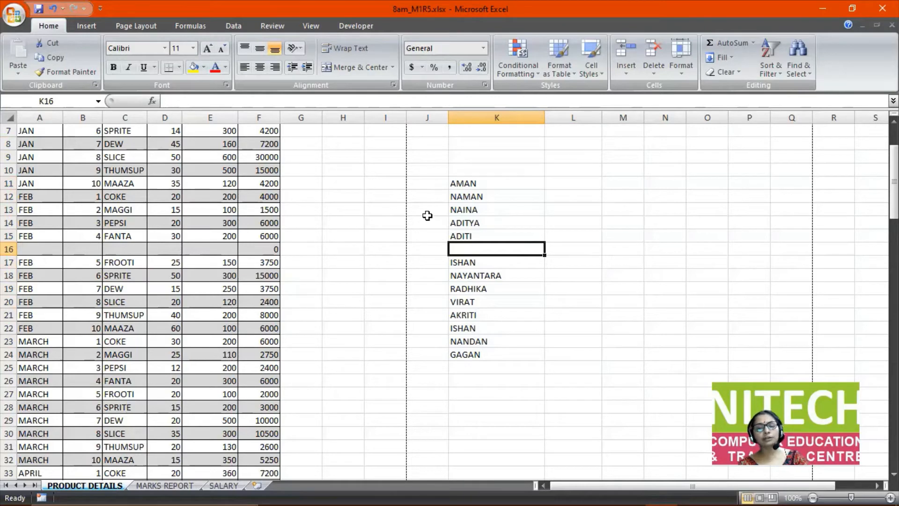
key("ctrl+z")
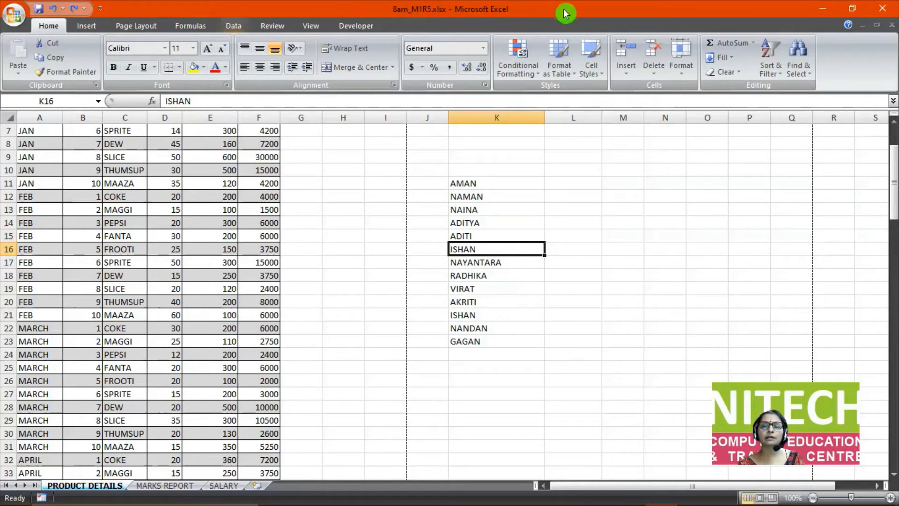
Insert a blank cell at K16 with existing cells shifted right, and undo that insertion.
left_click(623, 76)
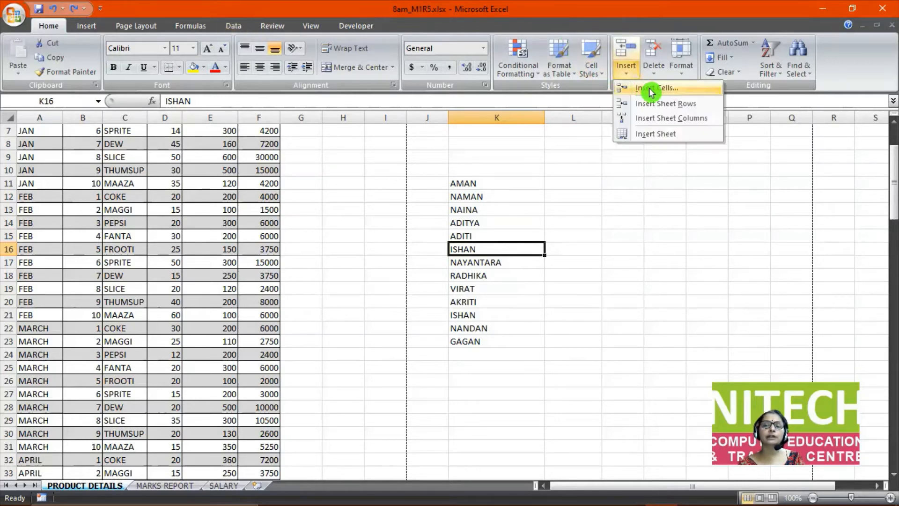
left_click(603, 271)
key("ctrl+shift+plus")
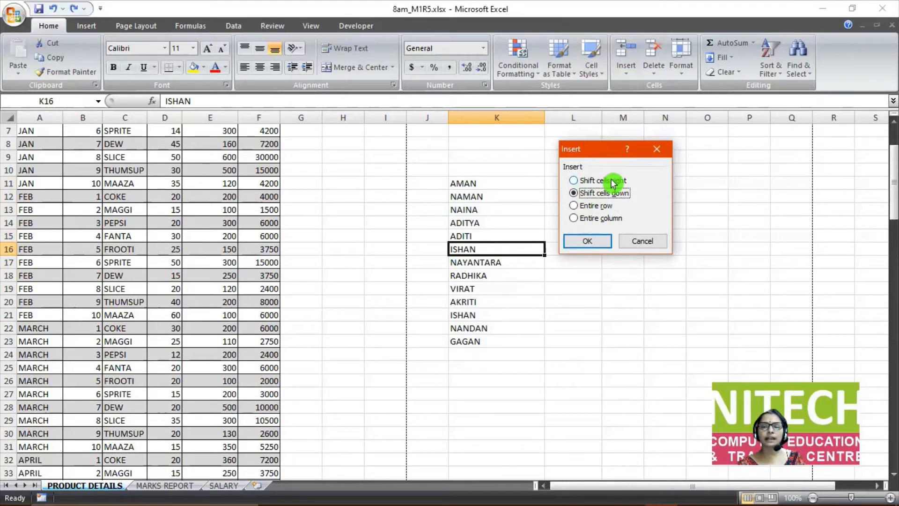
left_click(598, 182)
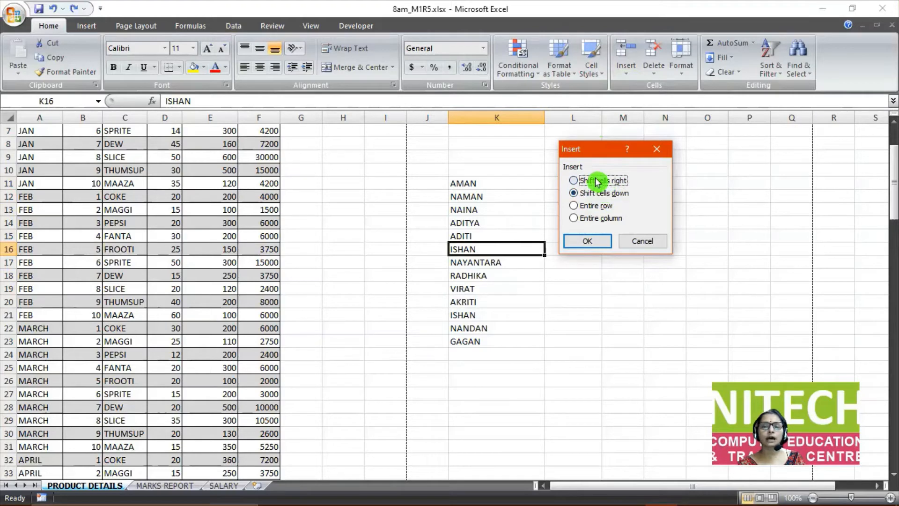
left_click(589, 240)
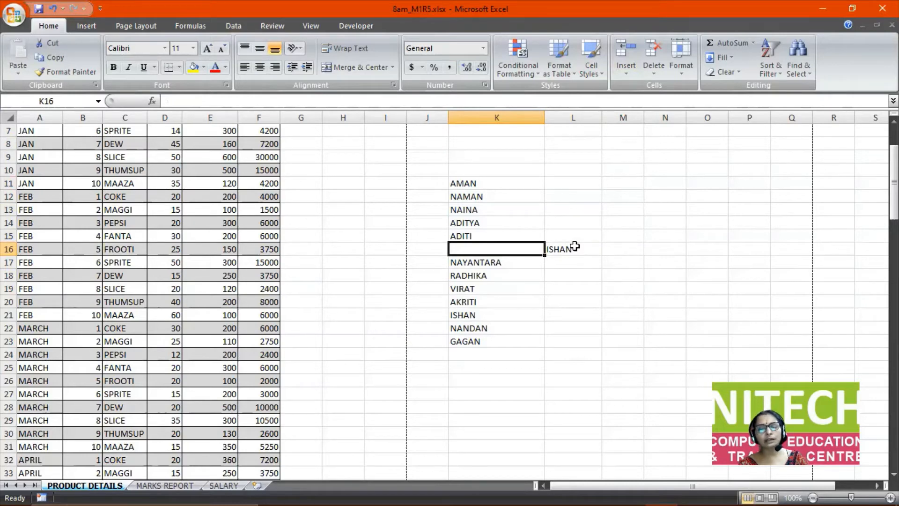
key("ctrl+z")
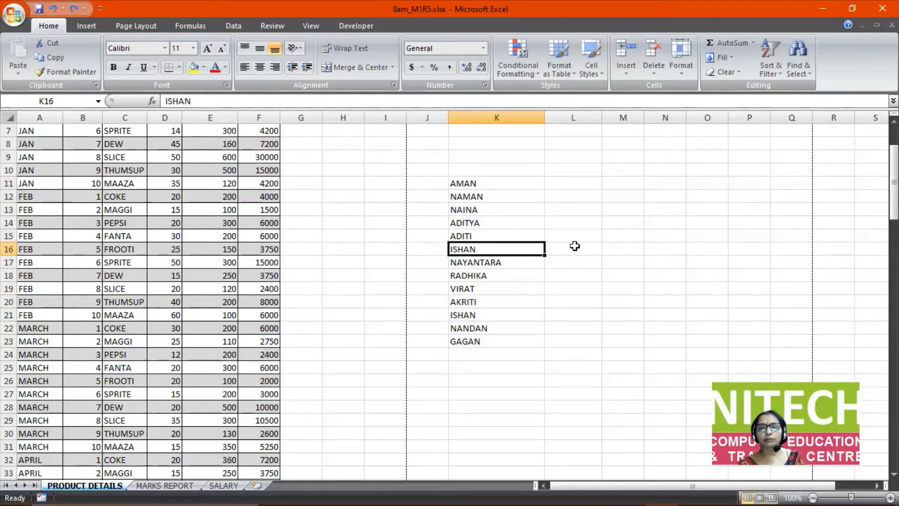
Insert a blank cell at K16 with the names below shifted down.
left_click(627, 69)
left_click(646, 89)
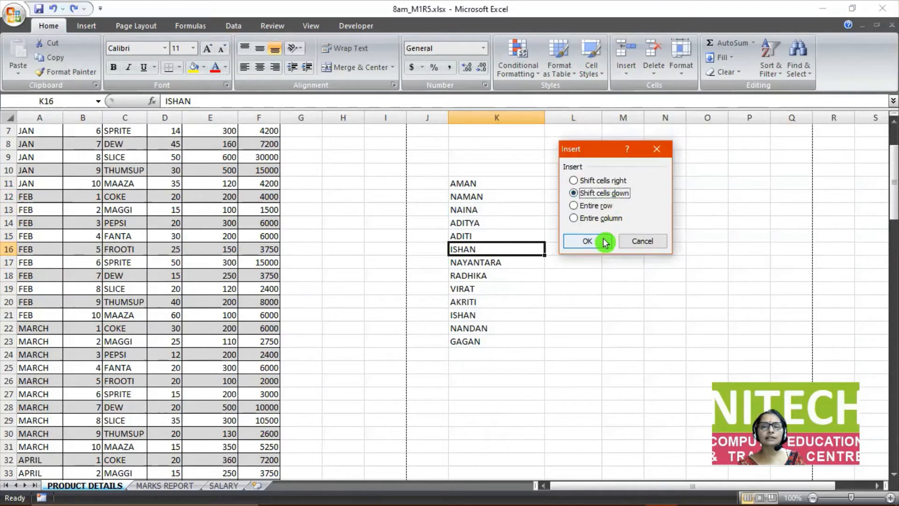
left_click(587, 241)
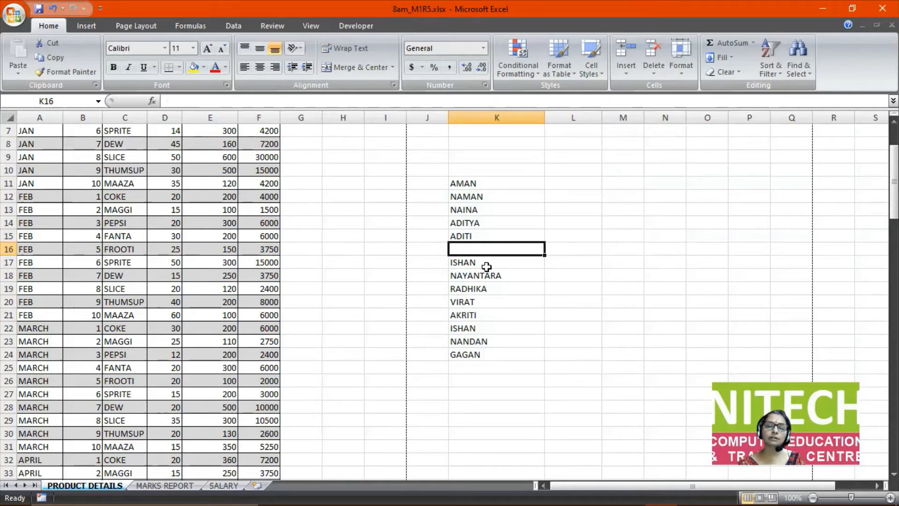
left_click(664, 296)
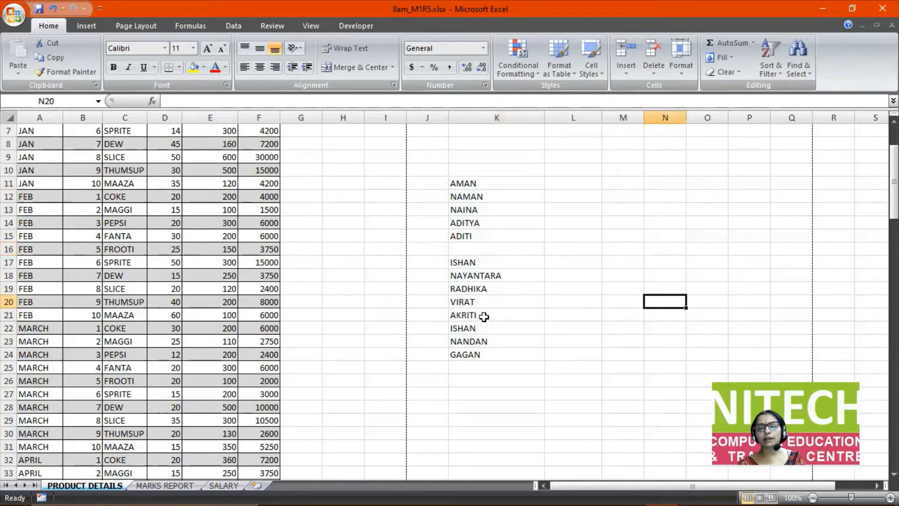
Enter the heading SALARY in L10, beside the name list.
left_click(521, 177)
left_click(591, 171)
type("S")
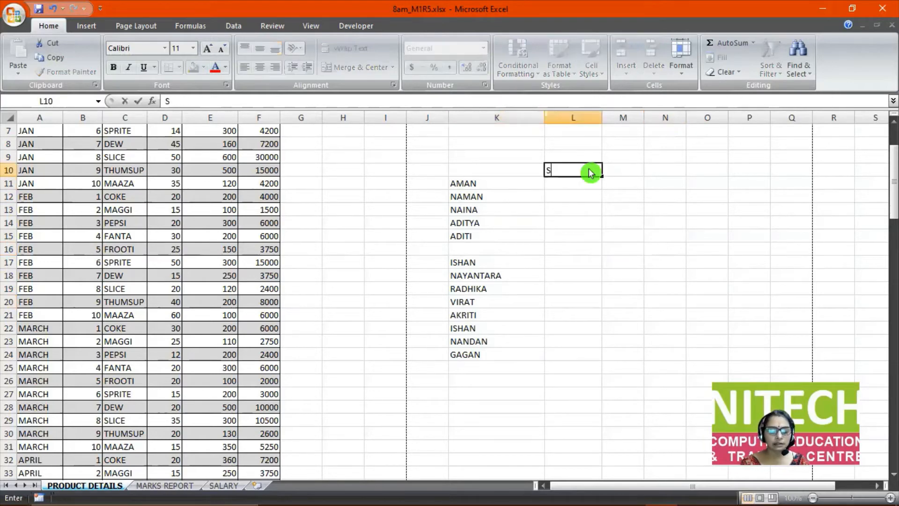
type("ALARY")
key("Return")
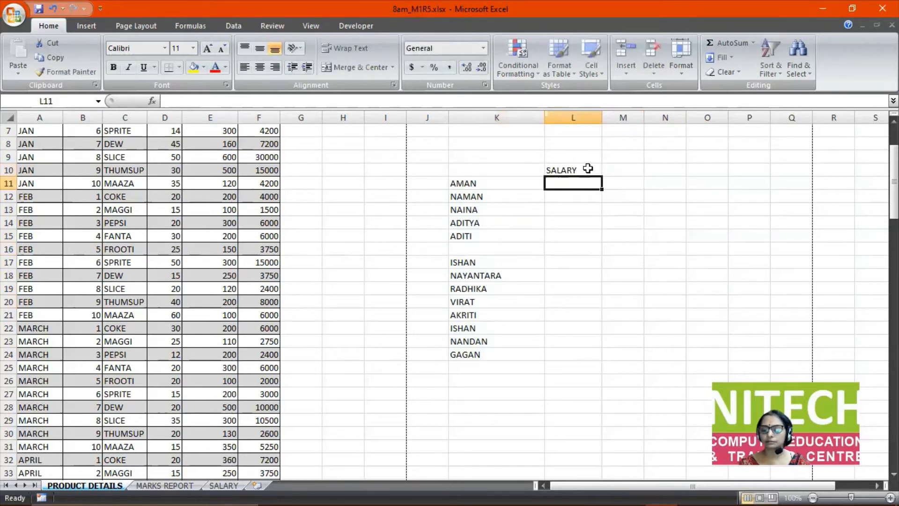
Enter the salaries 2000, 1000, 20000, 30000 and 500000 in L11:L15.
type("2000")
key("Return")
type("1000")
key("Return")
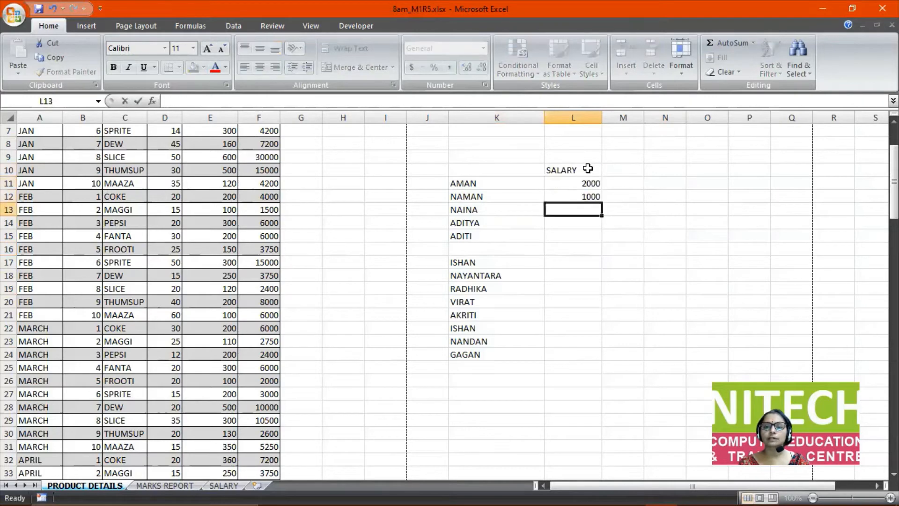
type("20000")
key("Return")
type("3000")
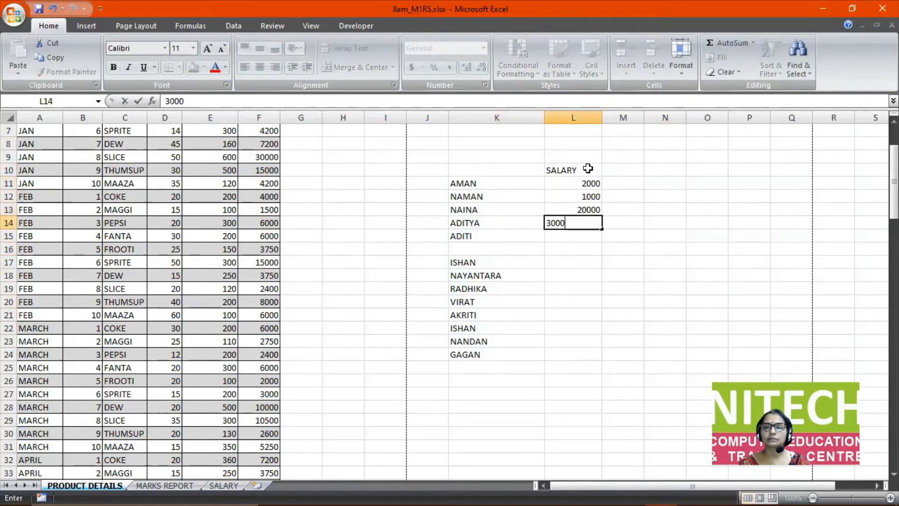
type("0")
key("Return")
type("500000")
key("Return")
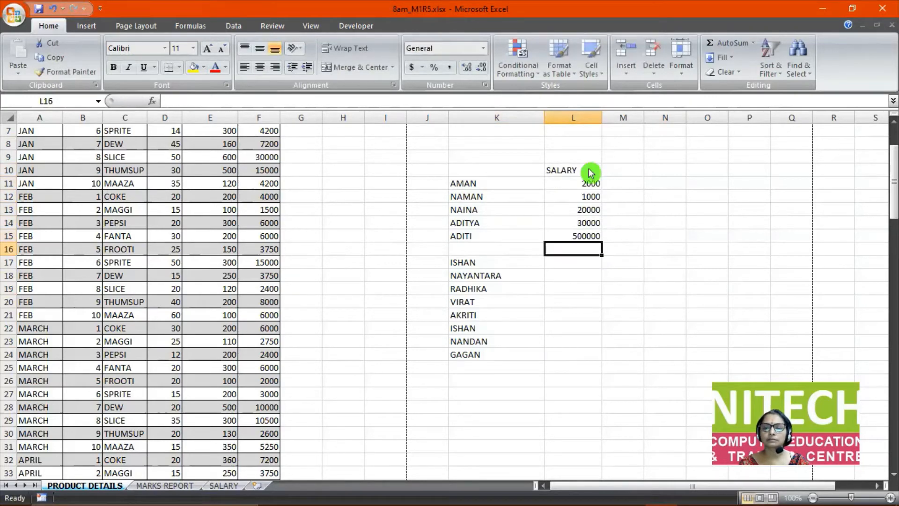
Enter the salary 50000 in L17, leaving L16 blank.
key("Down")
type("50000")
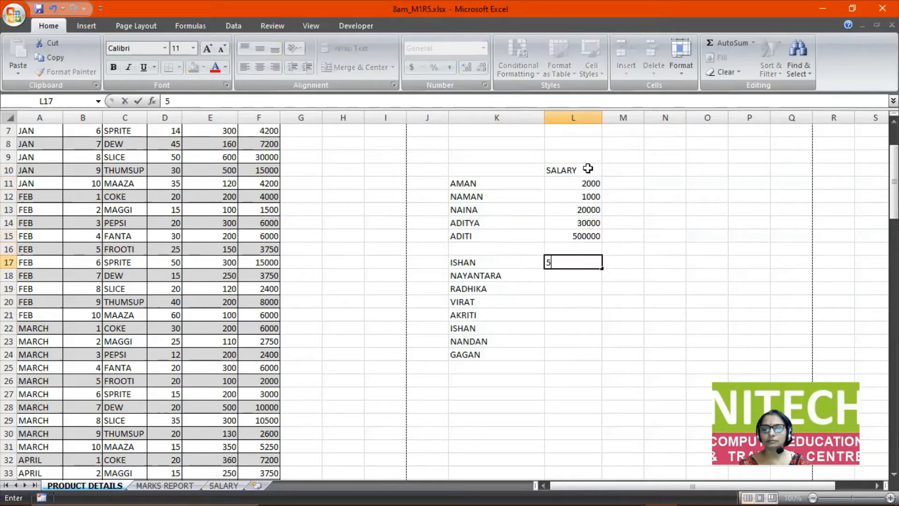
key("Return")
key("Up")
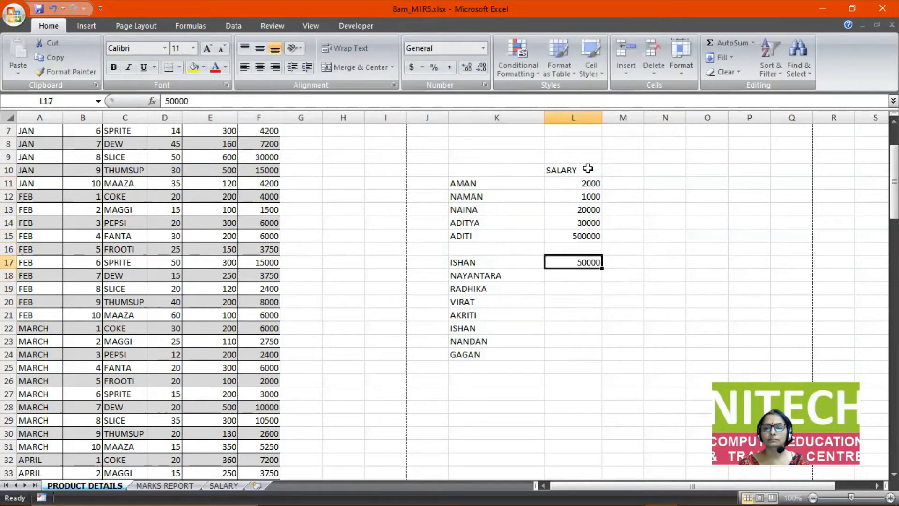
Enter the salaries 85000 in L16 and 20000 in L17.
key("Up")
type("85000")
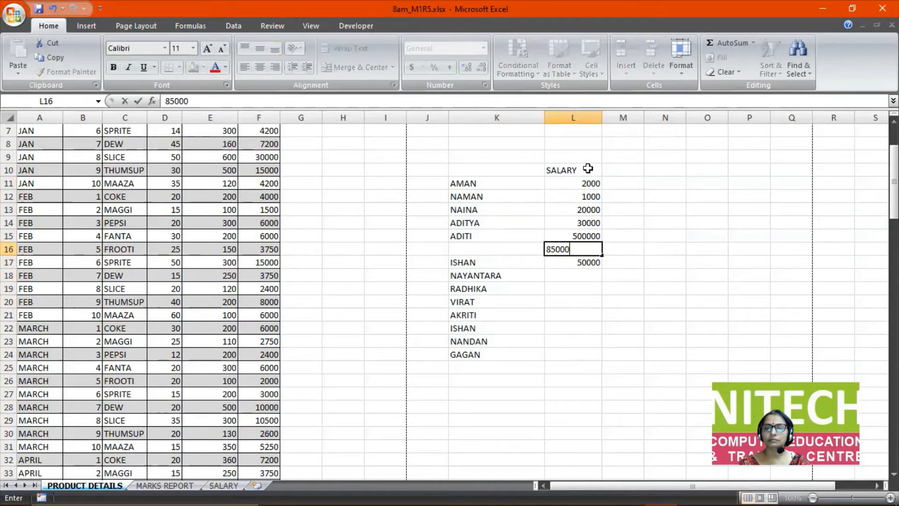
key("Return")
type("3")
key("Return")
key("Up")
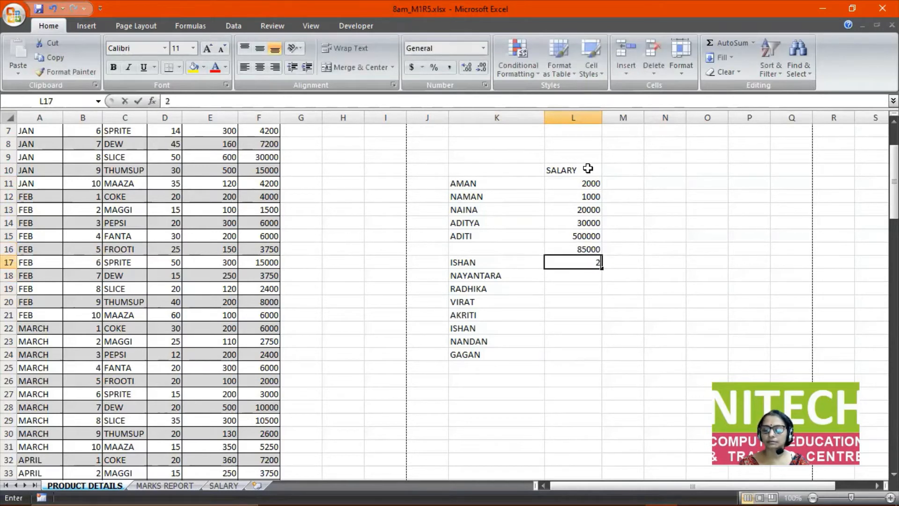
type("20000")
key("Return")
Enter the salaries 30000, 150000, 220000 and 150000 in L18:L21.
type("30000")
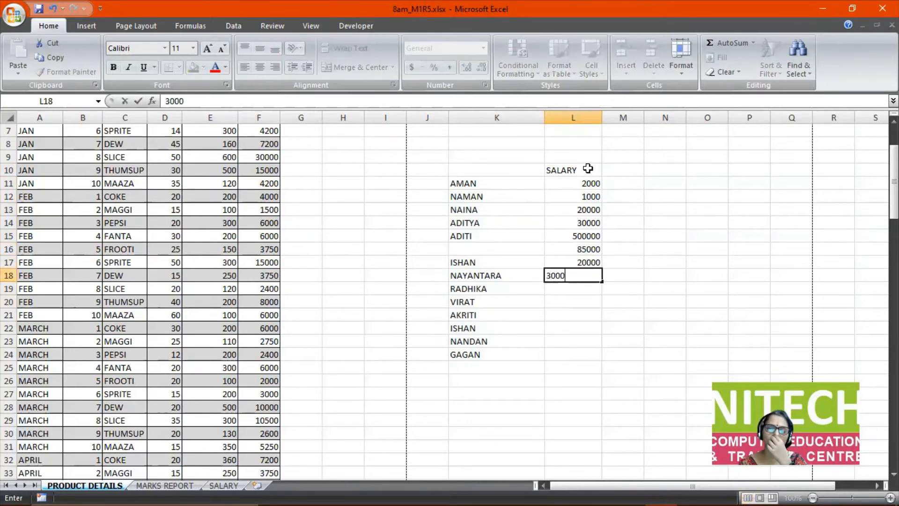
key("Return")
type("150000")
key("Return")
type("220000")
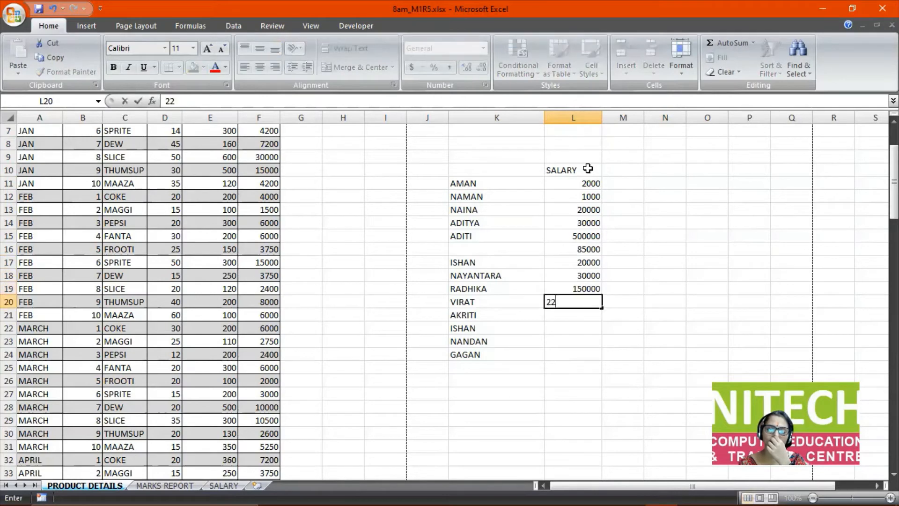
key("Return")
type("150000")
key("Return")
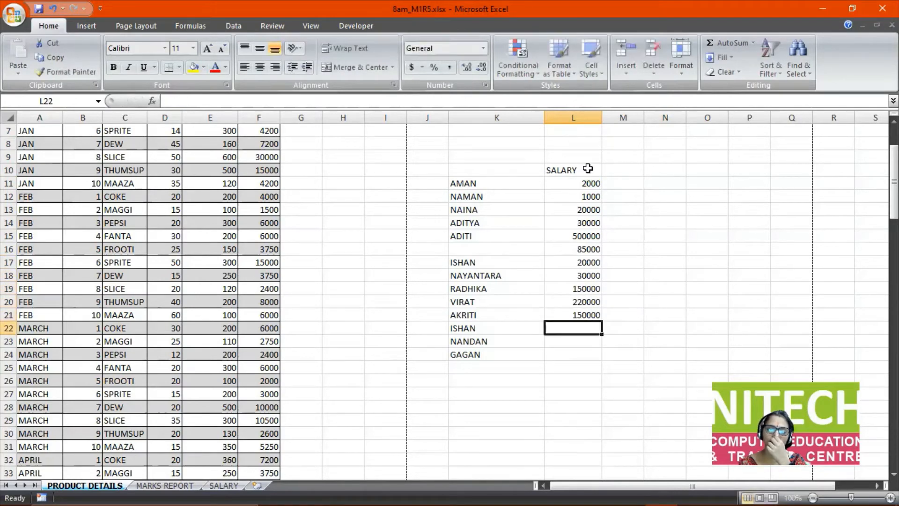
Enter the salaries 450000, 150000 and 250000 in L22:L24, and undo the last entry.
type("450000")
key("Return")
type("150000")
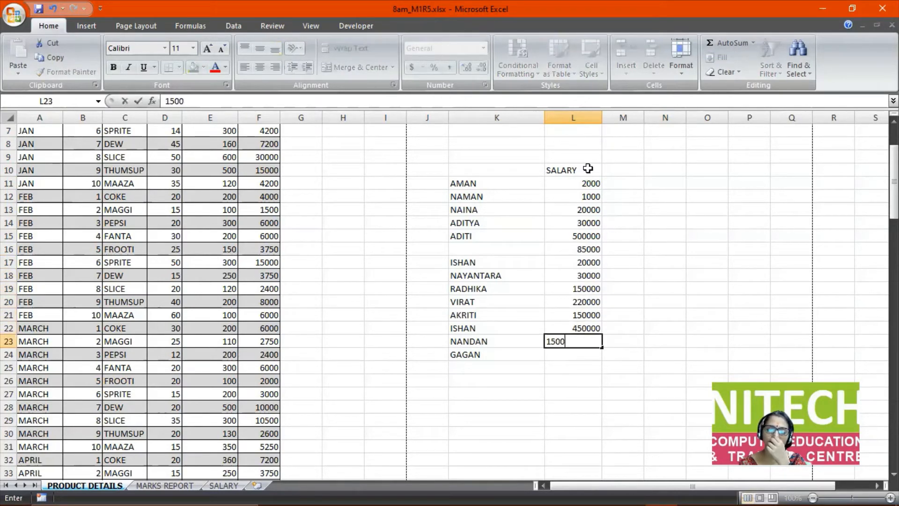
key("Return")
type("250000")
key("Return")
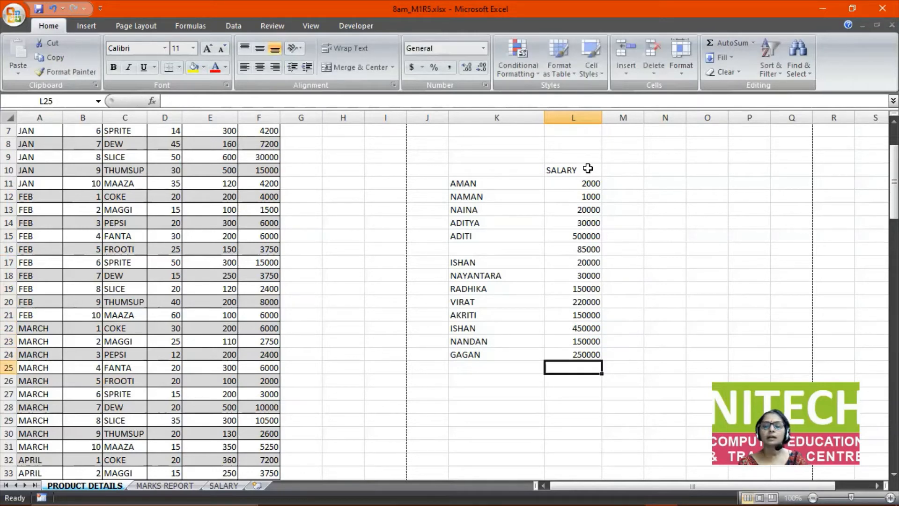
key("ctrl+z")
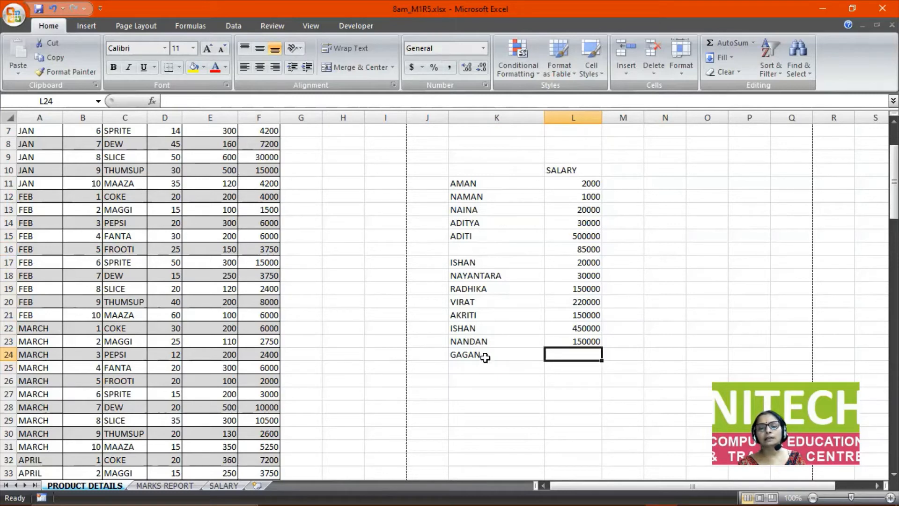
Move the names in K17:K24 up one row to fill the blank cell K16, and undo the move.
left_click(467, 247)
left_click_drag(463, 263, 483, 347)
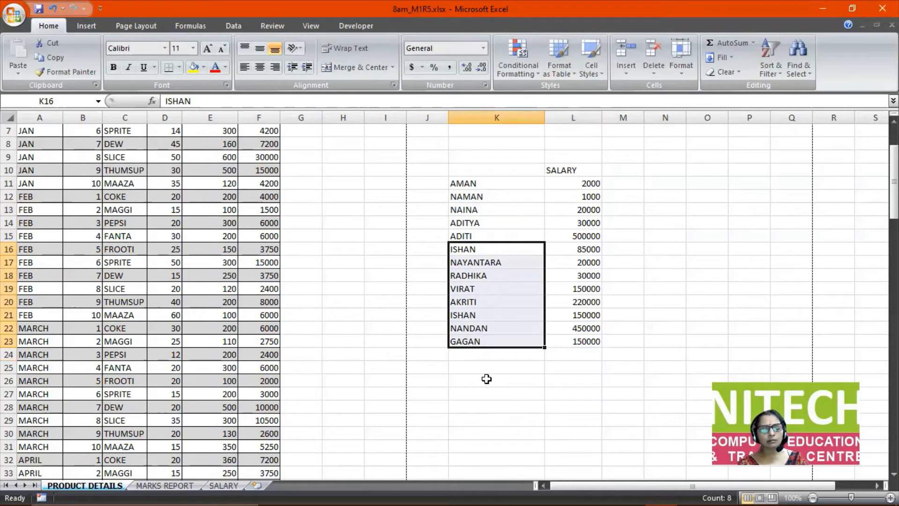
key("ctrl+z")
left_click(486, 379)
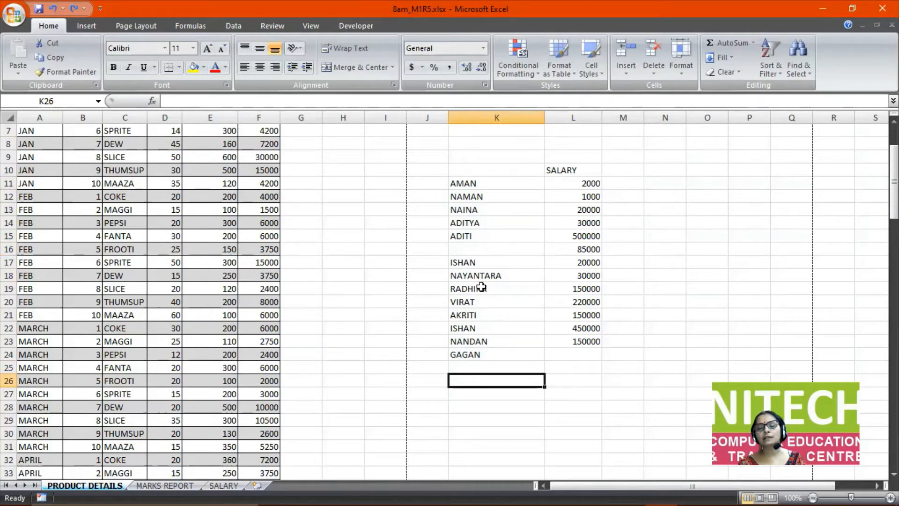
Delete the blank cell K16 in the name list with the Shift cells up option.
left_click_drag(482, 264, 485, 394)
left_click(475, 261)
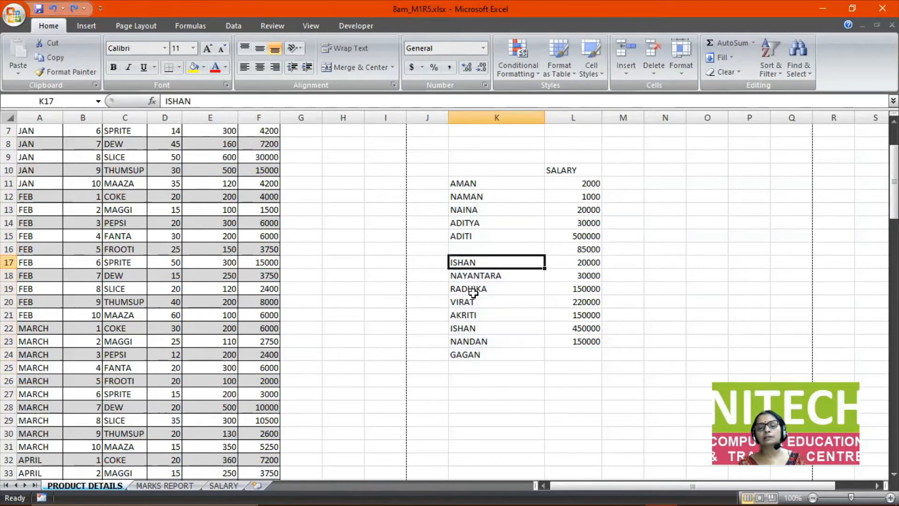
left_click(490, 250)
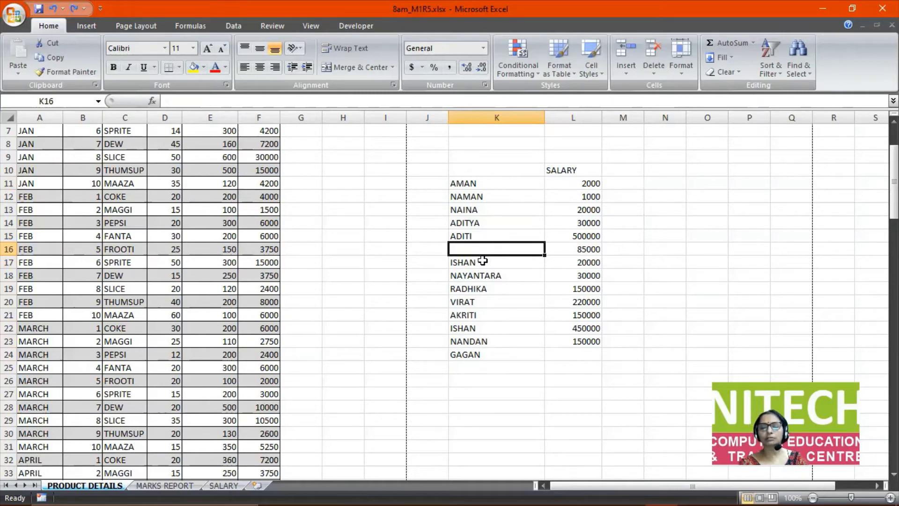
key("ctrl+minus")
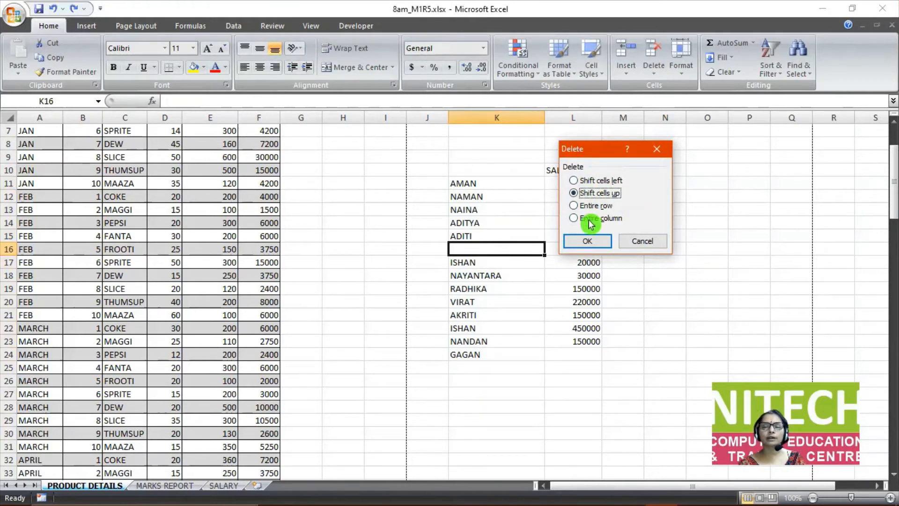
left_click(587, 241)
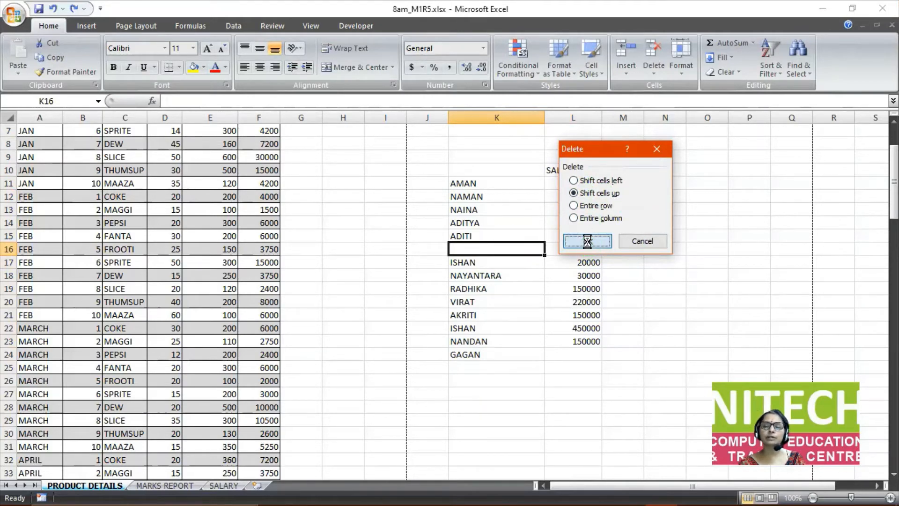
left_click(653, 247)
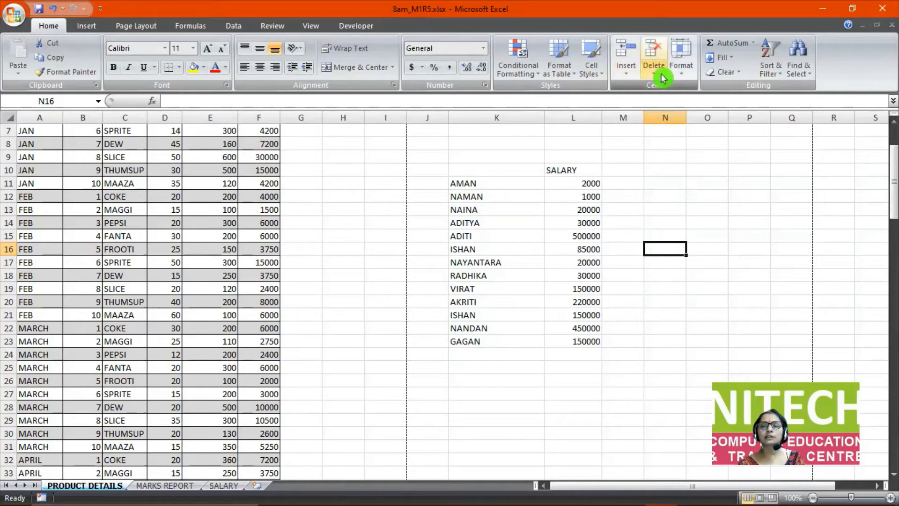
left_click(682, 76)
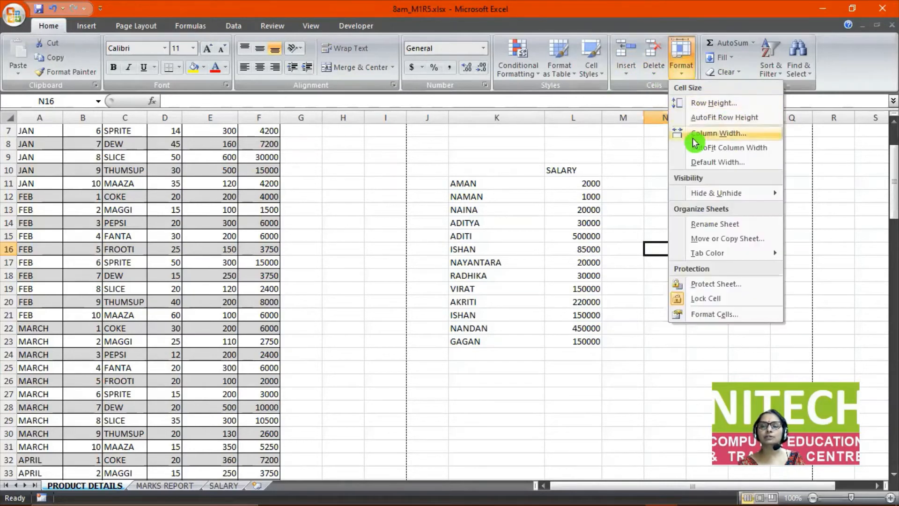
mouse_move(760, 194)
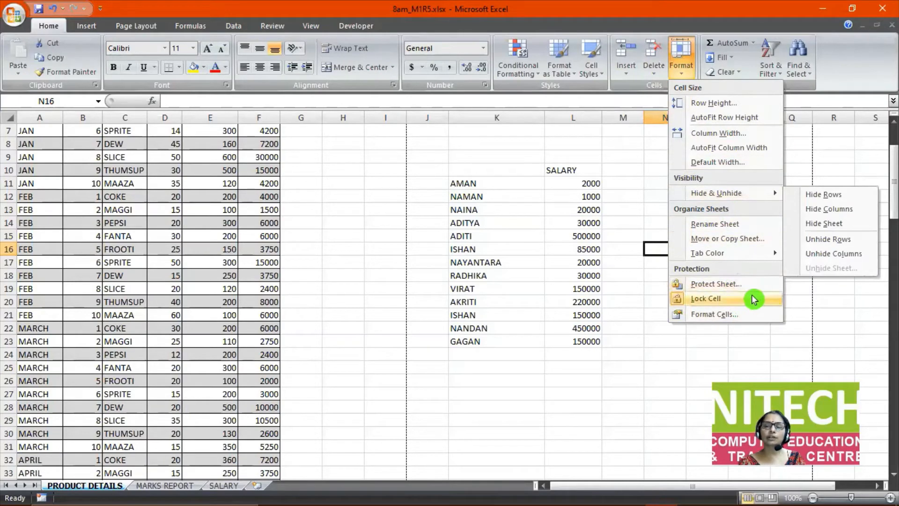
left_click(676, 343)
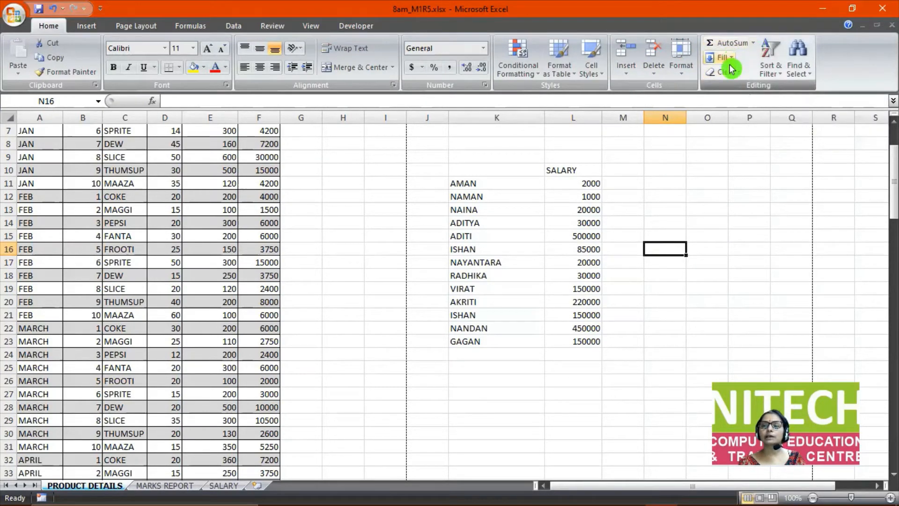
left_click(779, 77)
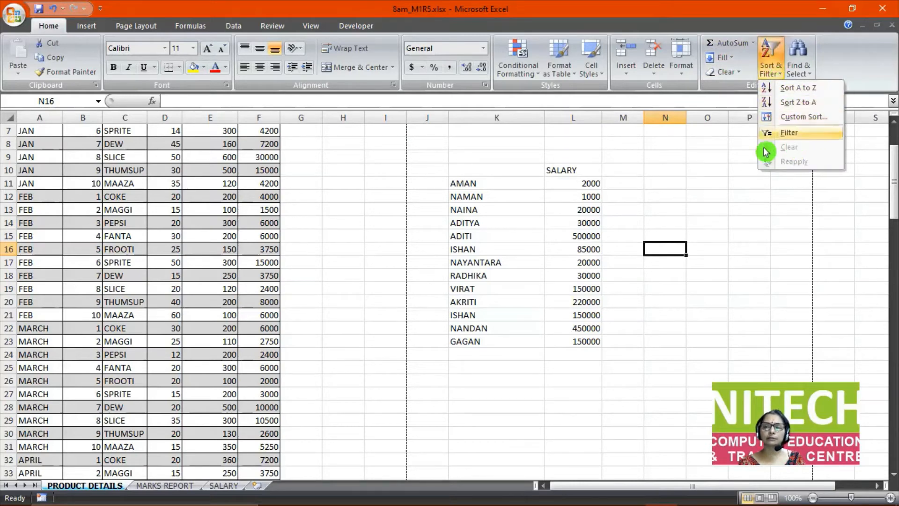
left_click(747, 150)
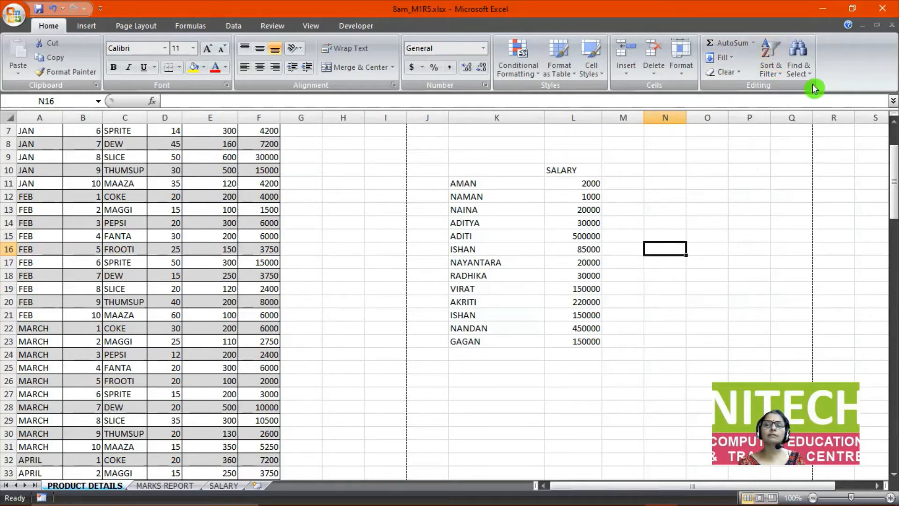
left_click(712, 157)
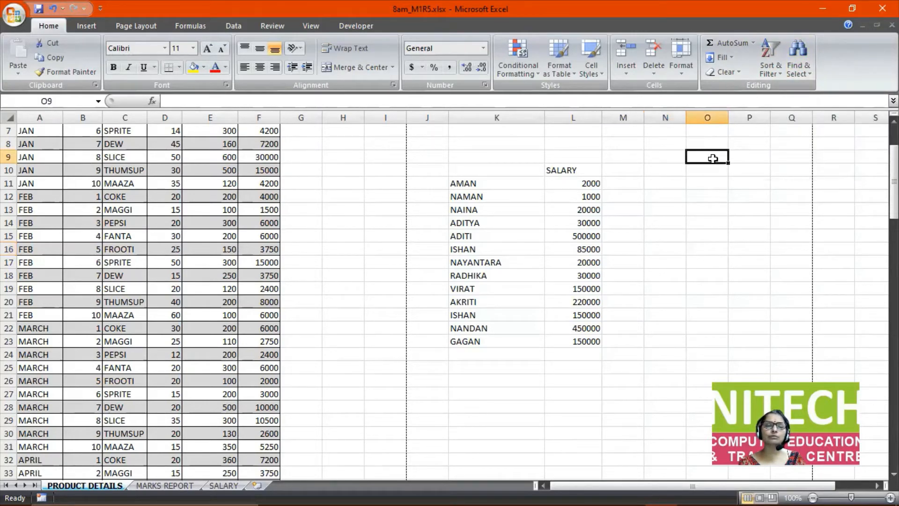
left_click(797, 70)
left_click(769, 162)
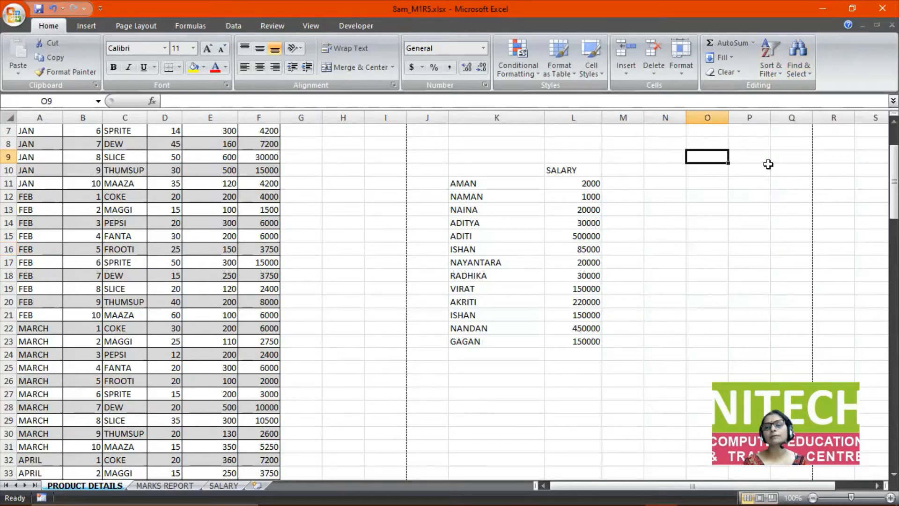
Search the sheet for COKE with Find, stepping to the next match, and close the search.
key("ctrl+f")
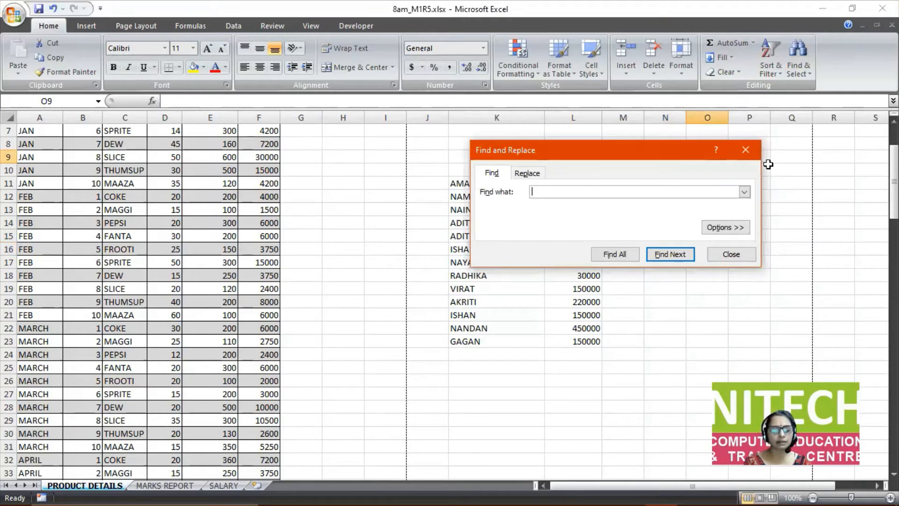
type("COKE")
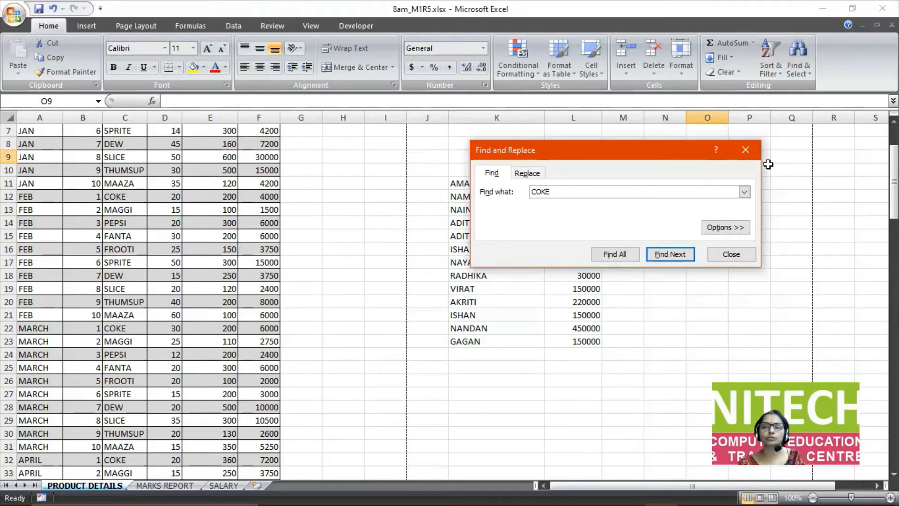
left_click(668, 257)
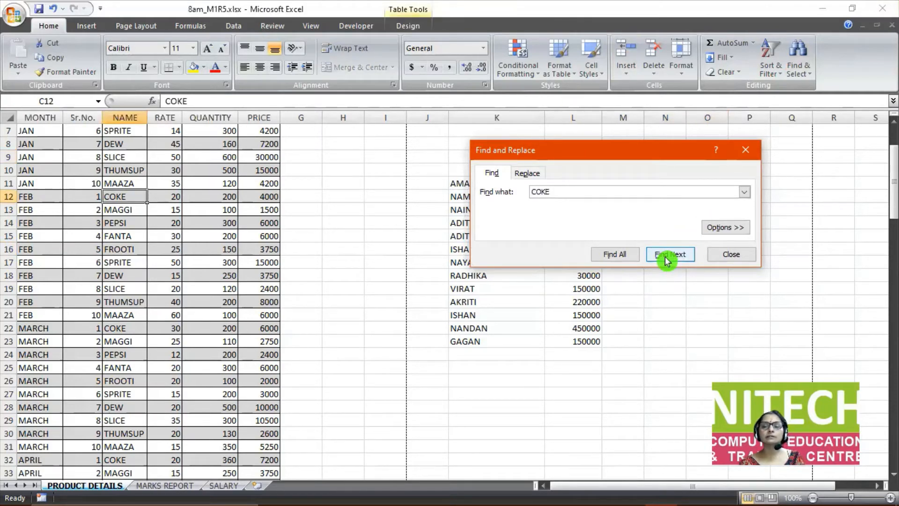
left_click(668, 258)
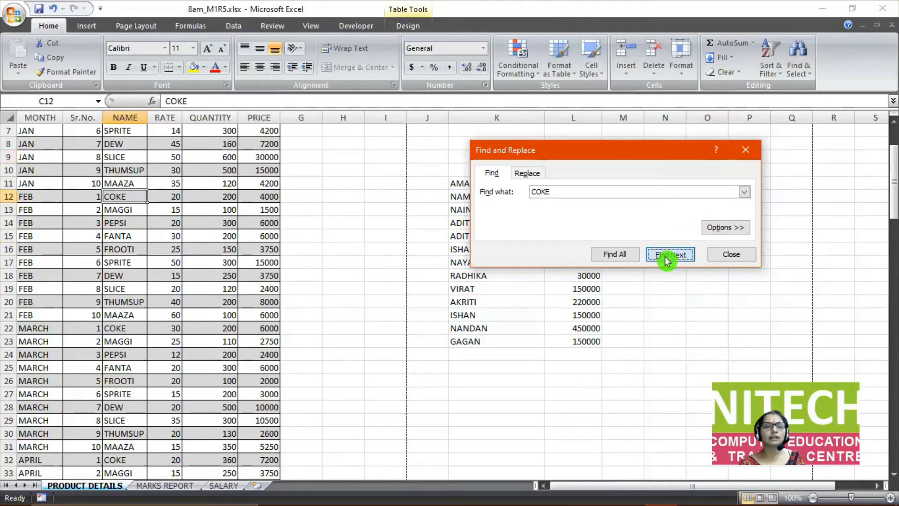
left_click(721, 255)
left_click(194, 221)
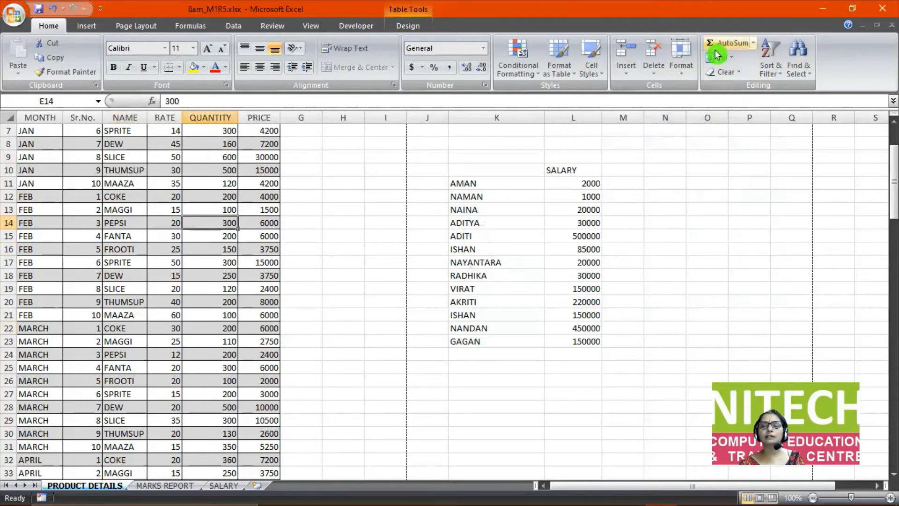
Clear the formats of quantity cell E14 in the product table.
left_click(738, 73)
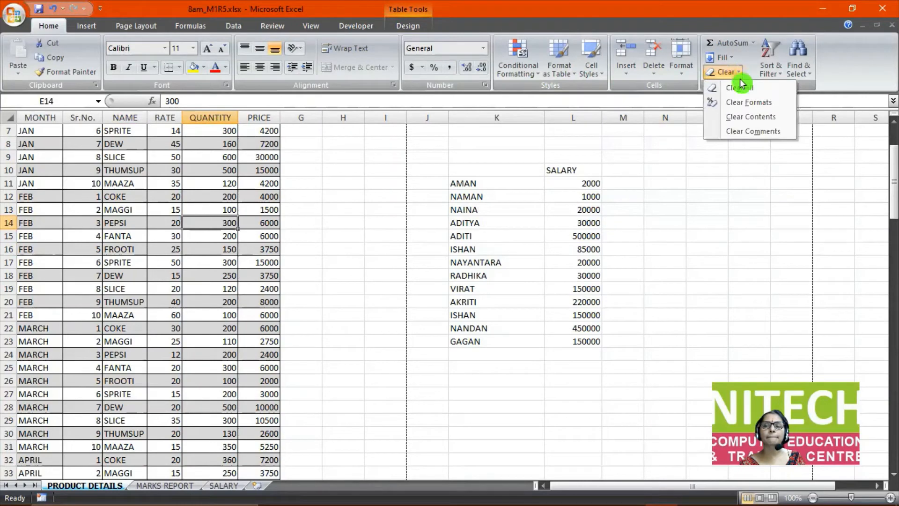
left_click(746, 104)
scroll(112, 232, "up", 2)
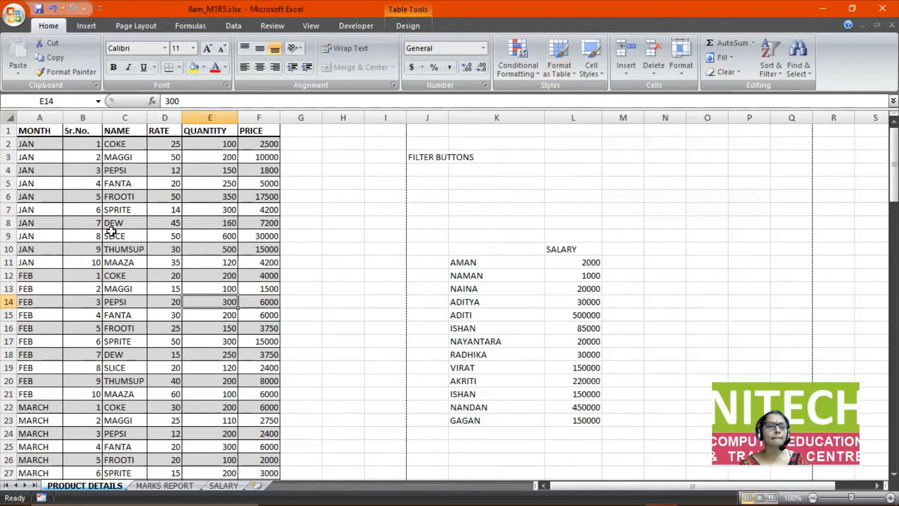
left_click(111, 225)
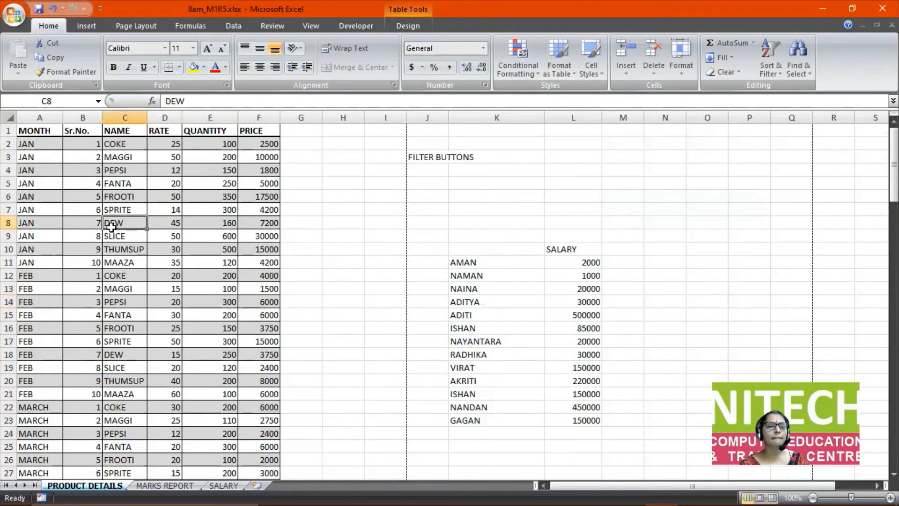
left_click(562, 71)
scroll(718, 206, "up", 1)
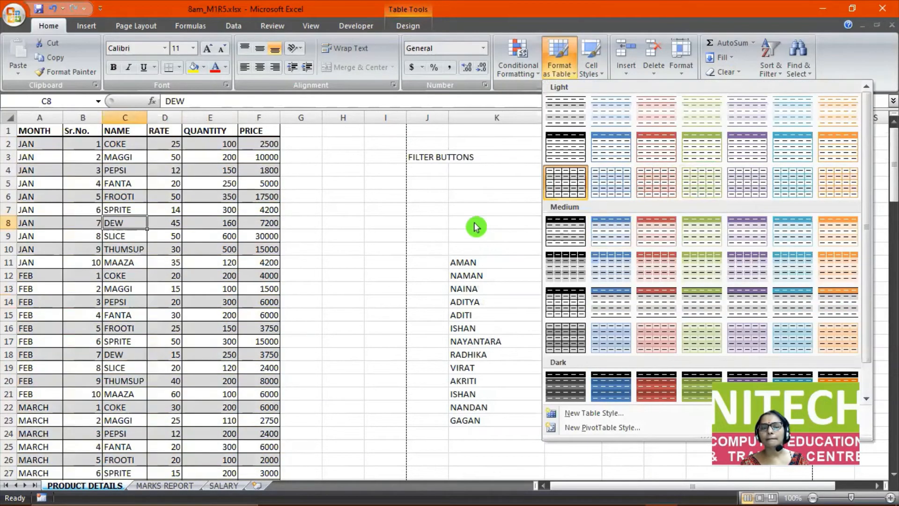
left_click(427, 215)
Undo the name and salary list edits back to the styled STUDENT NAME and ROLL NO headings in K10:L10.
key("ctrl+z")
key("ctrl+z")
key("ctrl+z")
key("ctrl+z")
key("ctrl+z")
key("ctrl+z")
key("ctrl+z")
key("ctrl+z")
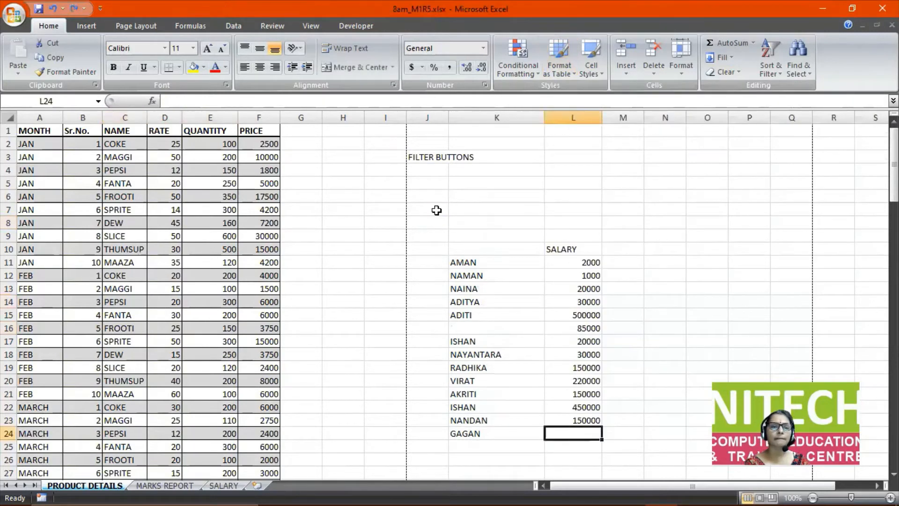
key("ctrl+z")
key("ctrl+z")
key("ctrl+z")
key("ctrl+z")
key("ctrl+z")
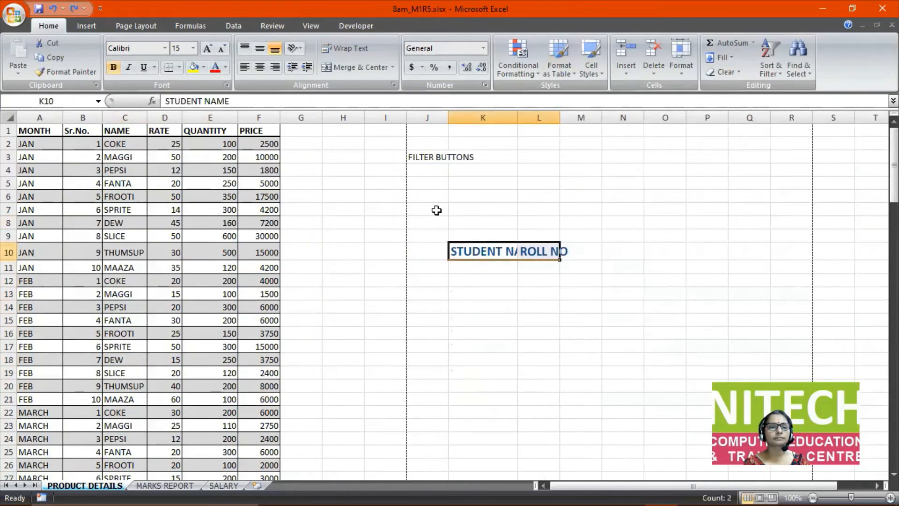
Undo further until the STUDENT NAME and ROLL NO headings are removed and the product table's filter buttons are restored.
key("ctrl+z")
key("ctrl+z")
key("ctrl+z")
key("ctrl+z")
key("ctrl+z")
key("ctrl+z")
key("ctrl+z")
key("ctrl+z")
key("ctrl+z")
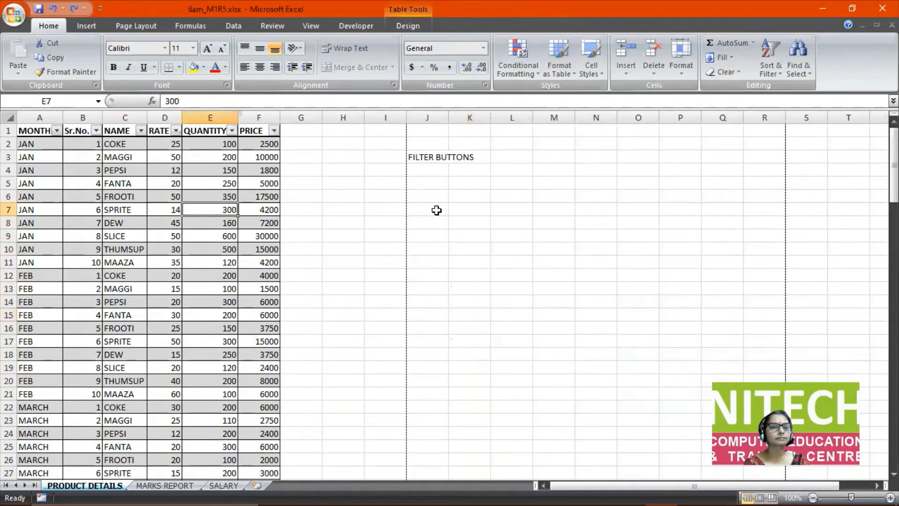
Undo the last edits, removing the FILTER BUTTONS note and the table formatting from the product data.
key("ctrl+z")
key("ctrl+z")
key("ctrl+z")
key("ctrl+z")
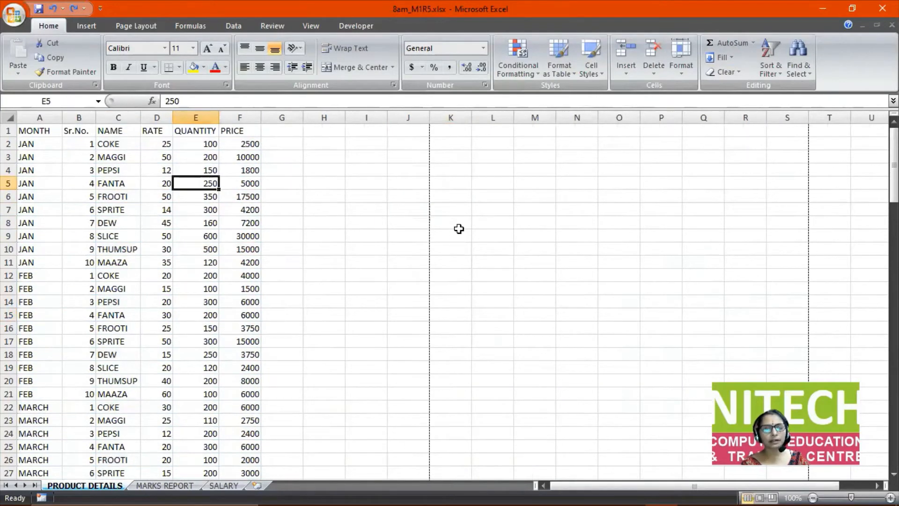
Search the PRODUCT DETAILS sheet for COKE, cycling through the matches one by one twice and ending on C2.
key("ctrl+f")
left_click(672, 257)
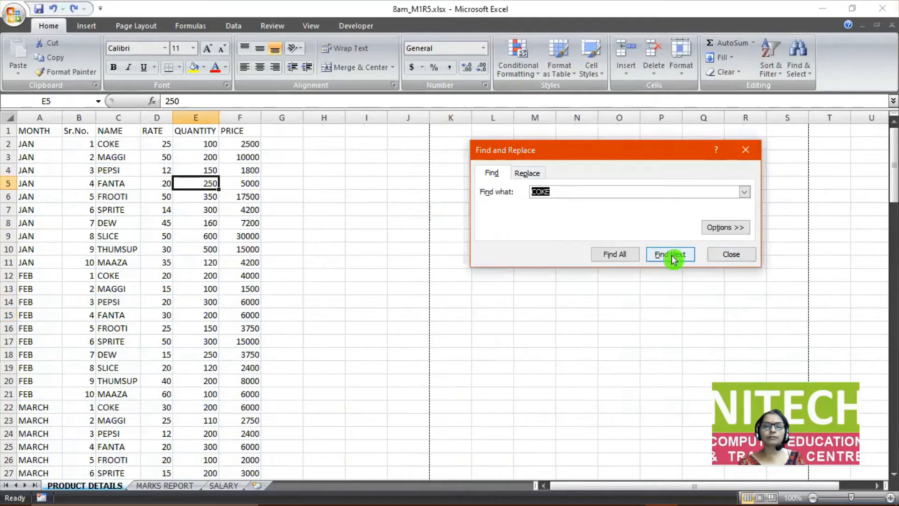
left_click(672, 256)
left_click(672, 257)
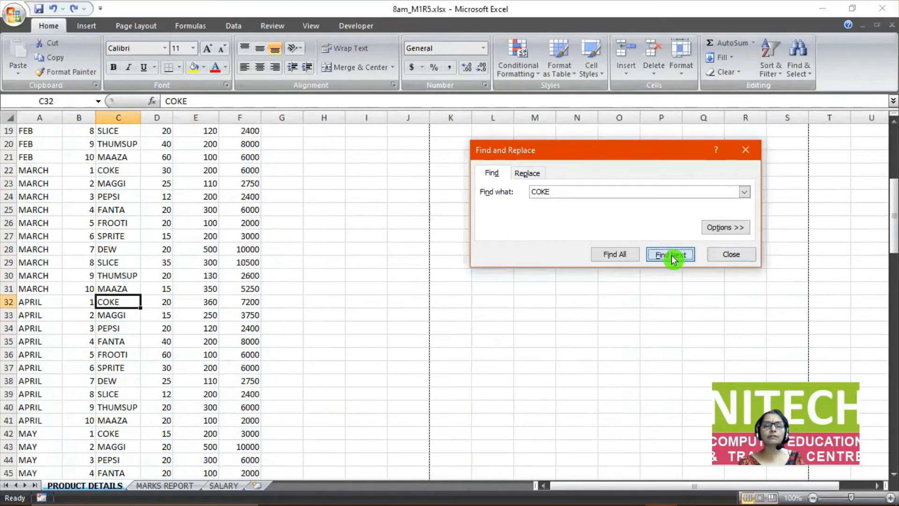
left_click(672, 257)
left_click(671, 257)
left_click(671, 257)
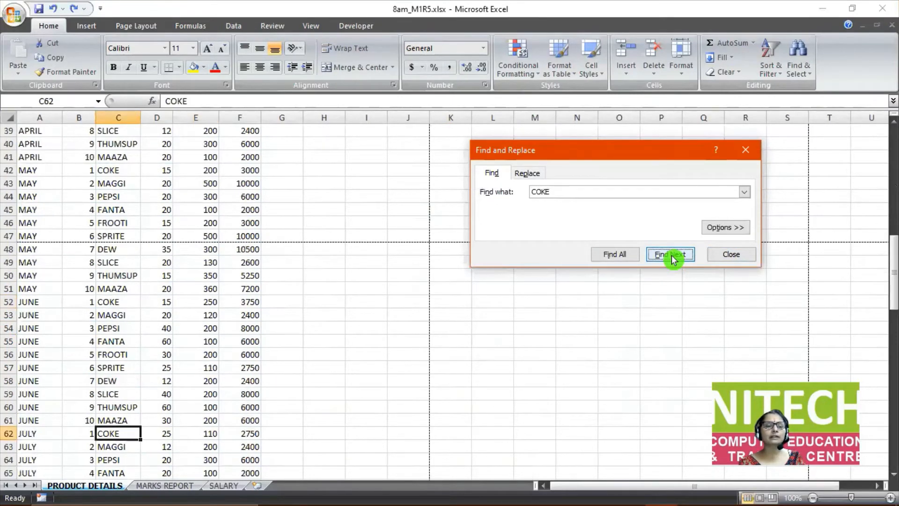
left_click(673, 258)
left_click(674, 256)
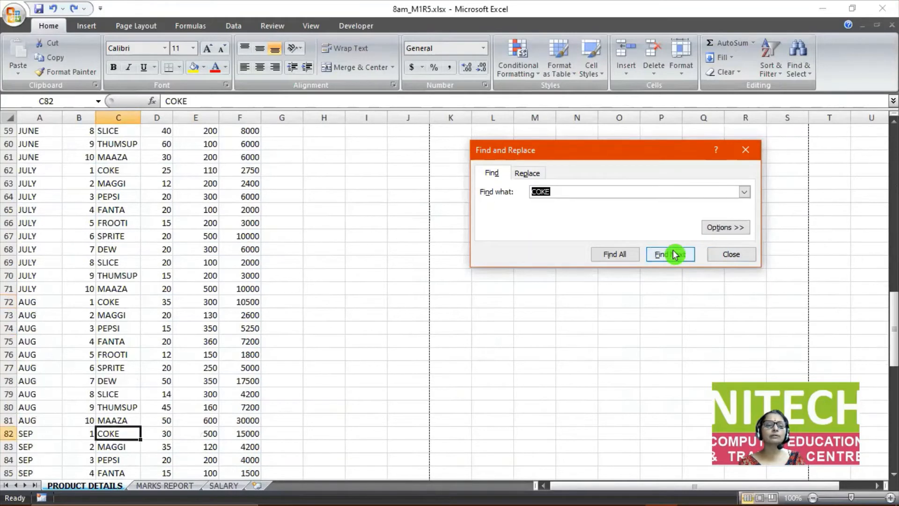
left_click(675, 255)
left_click(675, 255)
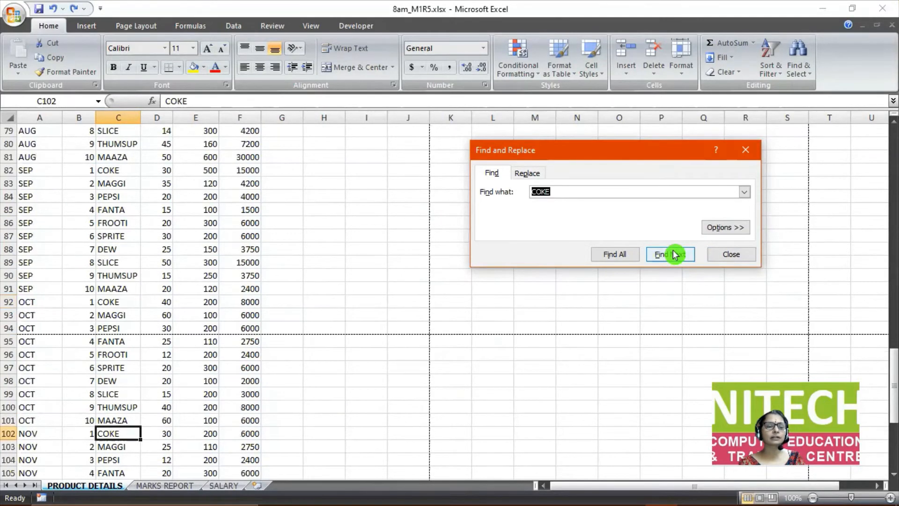
left_click(675, 255)
left_click(675, 255)
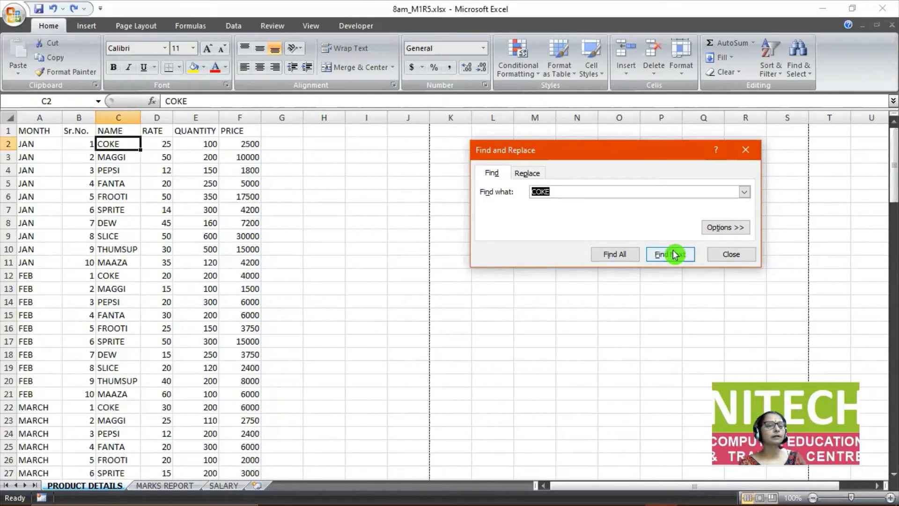
left_click(675, 255)
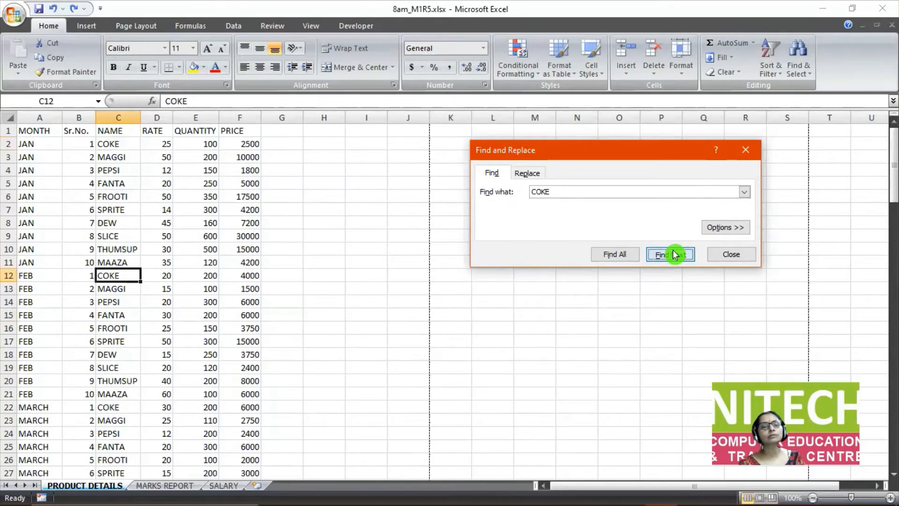
left_click(674, 255)
left_click(674, 255)
left_click(674, 256)
left_click(675, 255)
left_click(674, 255)
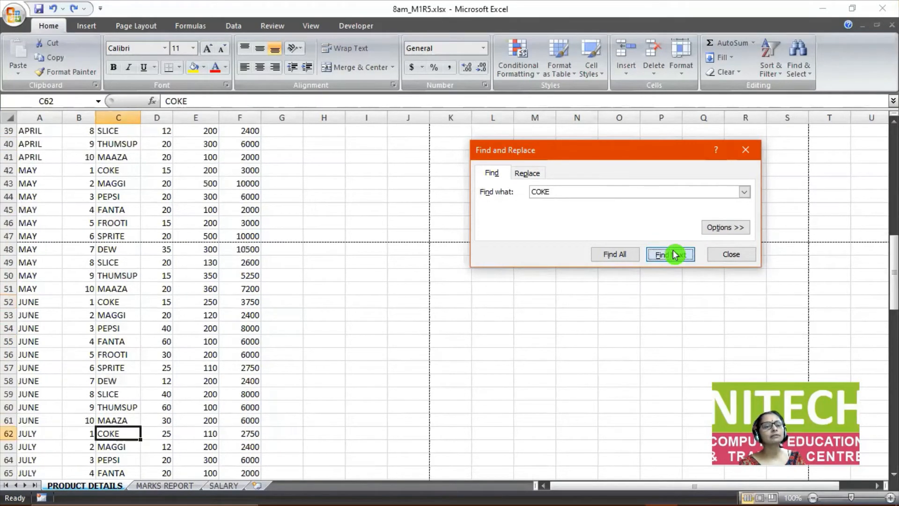
left_click(675, 255)
left_click(675, 255)
left_click(675, 255)
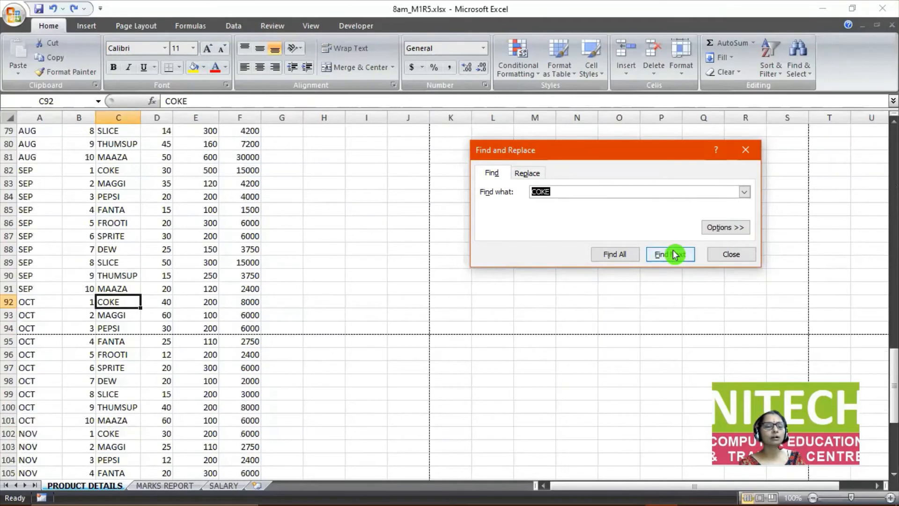
left_click(675, 255)
left_click(674, 255)
left_click(674, 255)
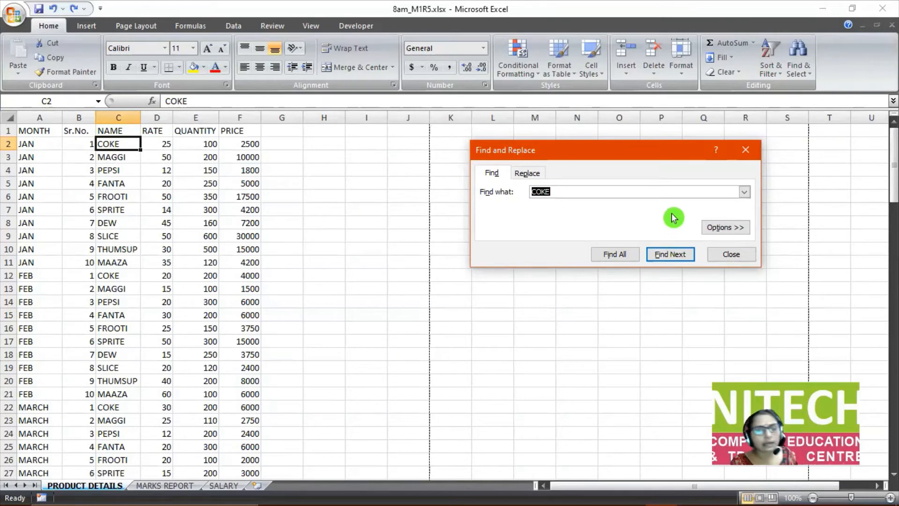
List all COKE matches on the sheet and enlarge the results list to show every entry.
left_click(613, 254)
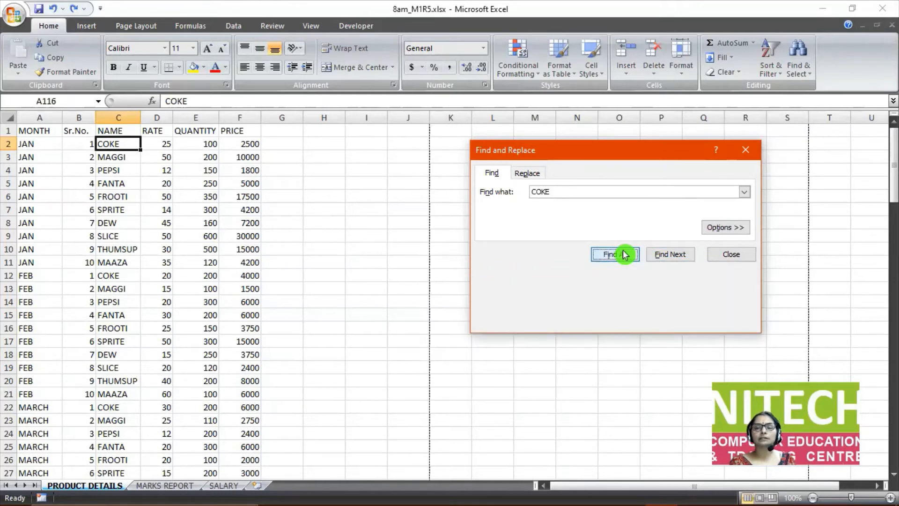
left_click_drag(634, 153, 562, 122)
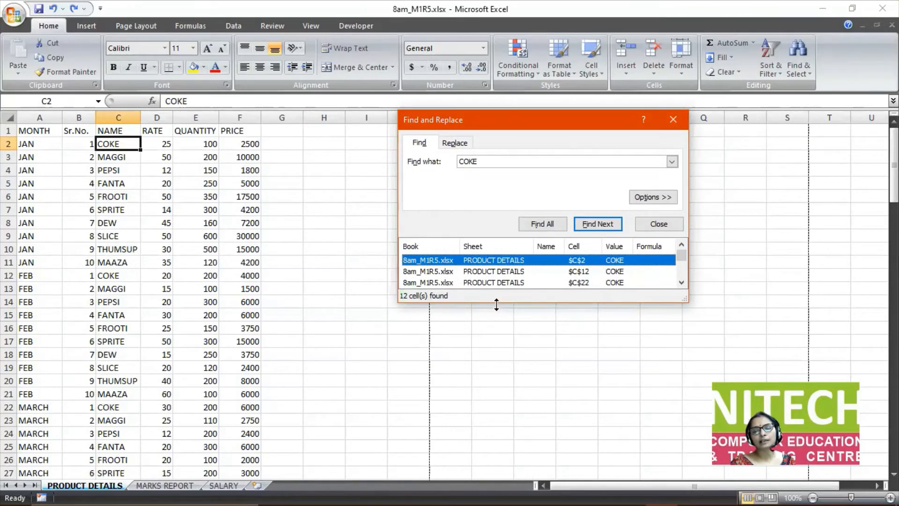
left_click_drag(496, 305, 497, 418)
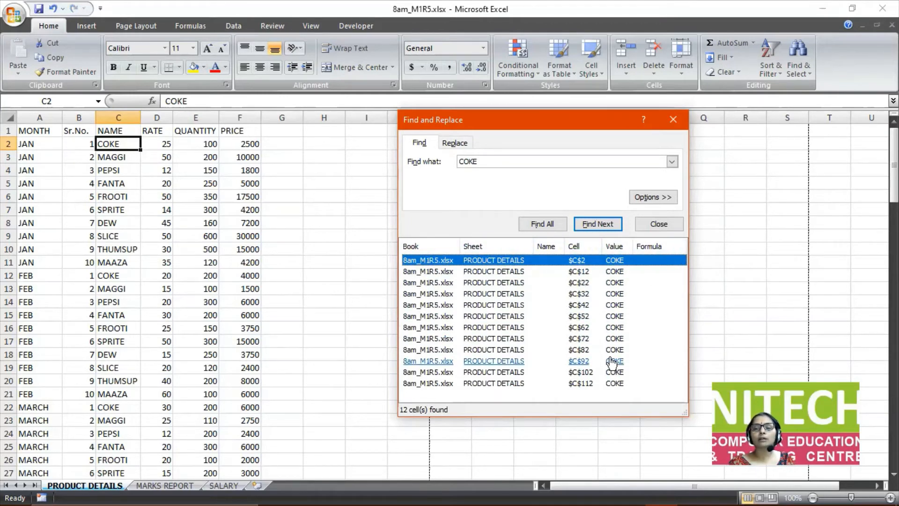
Go to the listed COKE matches in C42, C82, C112, C32 and C2, and close the search with M6 selected.
left_click(497, 305)
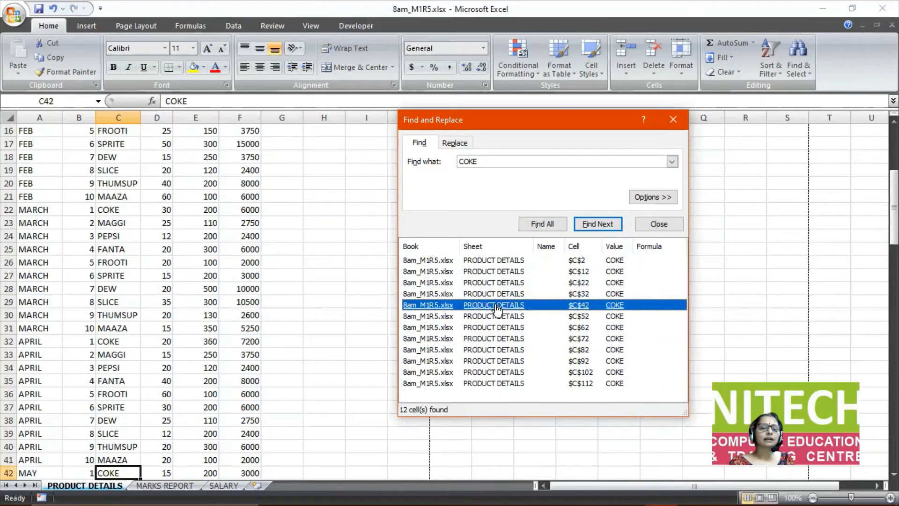
left_click(502, 351)
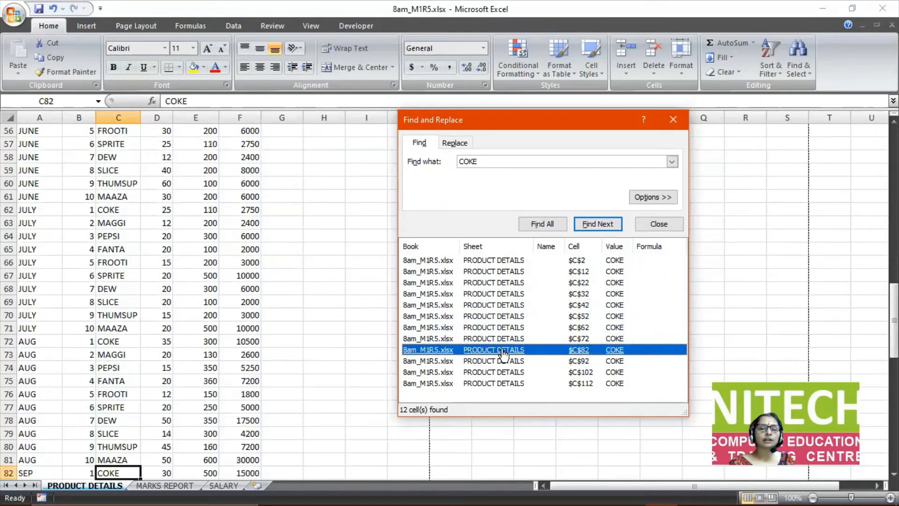
left_click(503, 383)
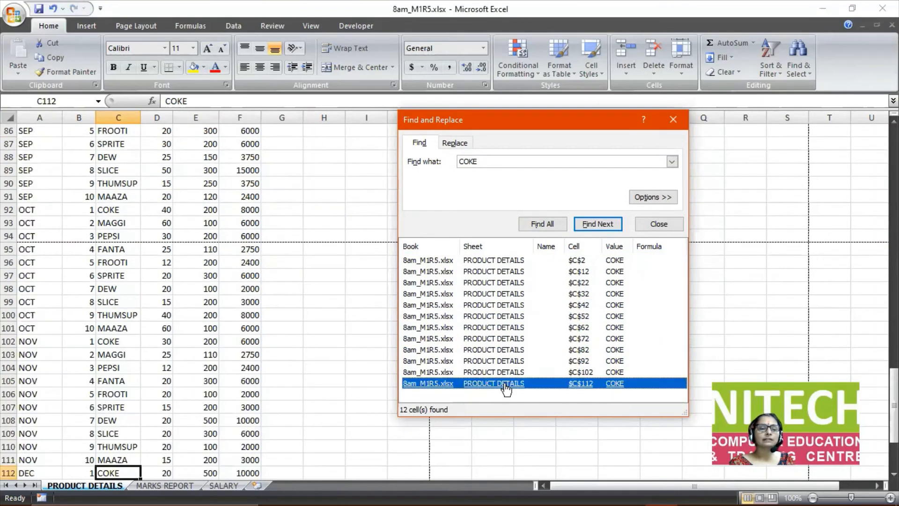
left_click(486, 294)
left_click(483, 261)
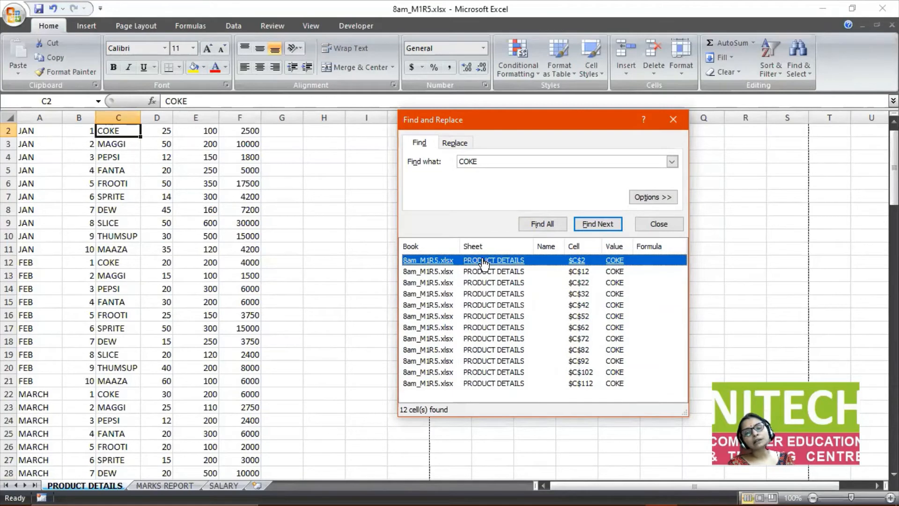
left_click(557, 223)
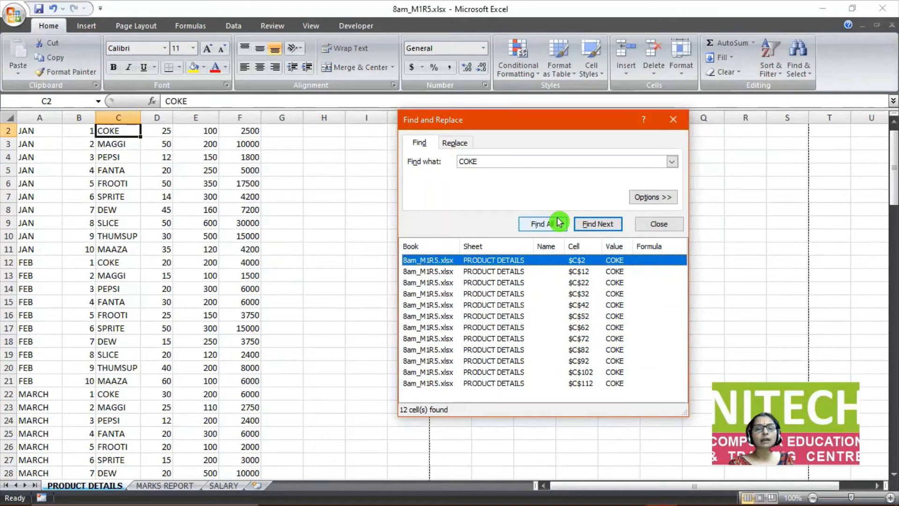
left_click(672, 121)
left_click(539, 183)
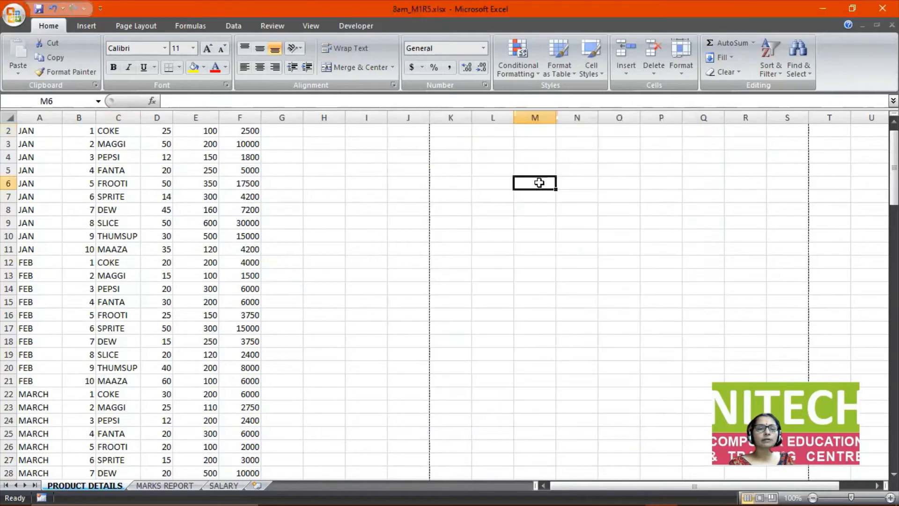
Reopen the search for COKE with its extended options and set it to search within the whole workbook.
scroll(498, 309, "up", 1)
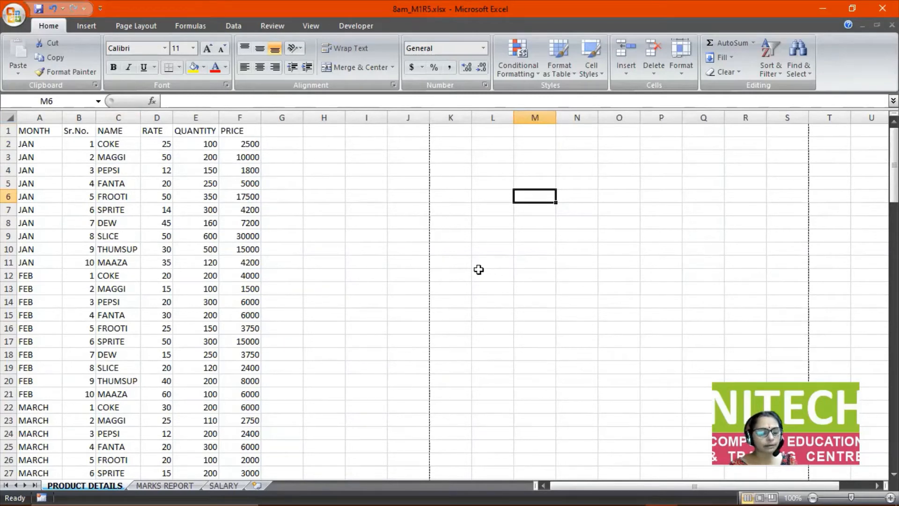
key("ctrl+f")
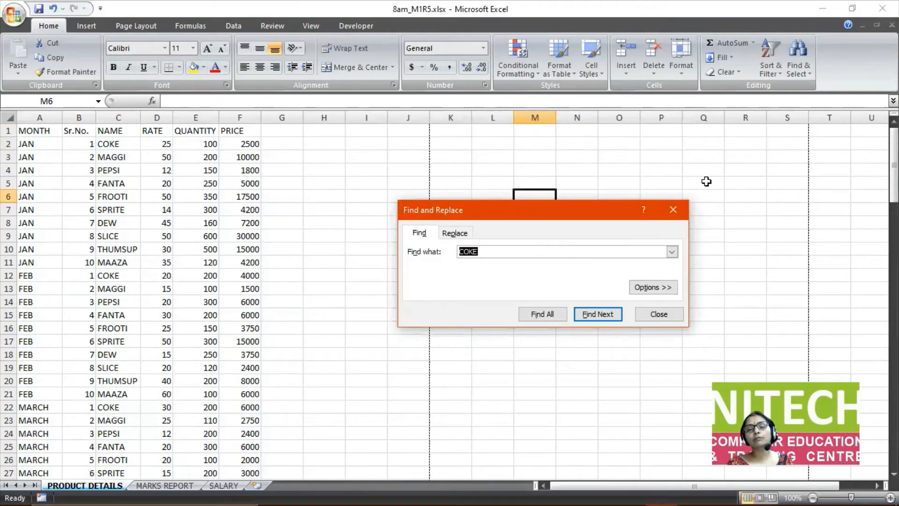
left_click(654, 288)
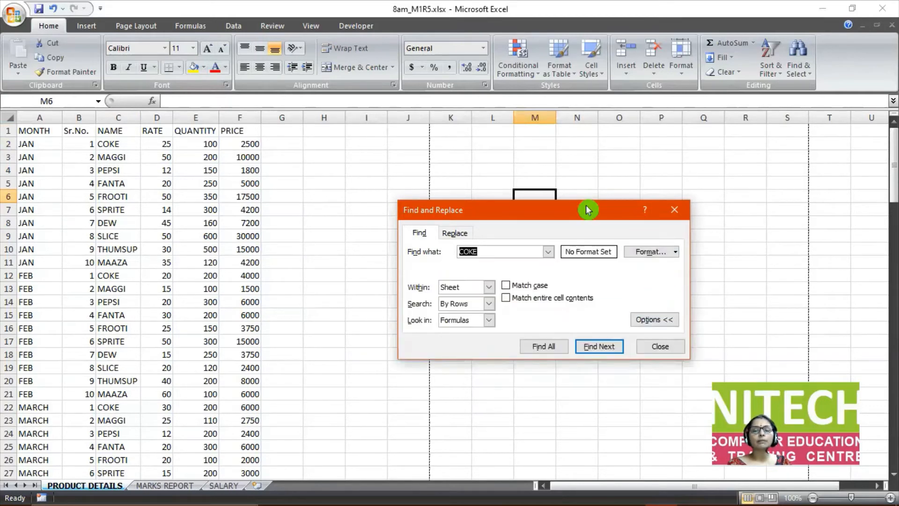
left_click_drag(587, 209, 728, 140)
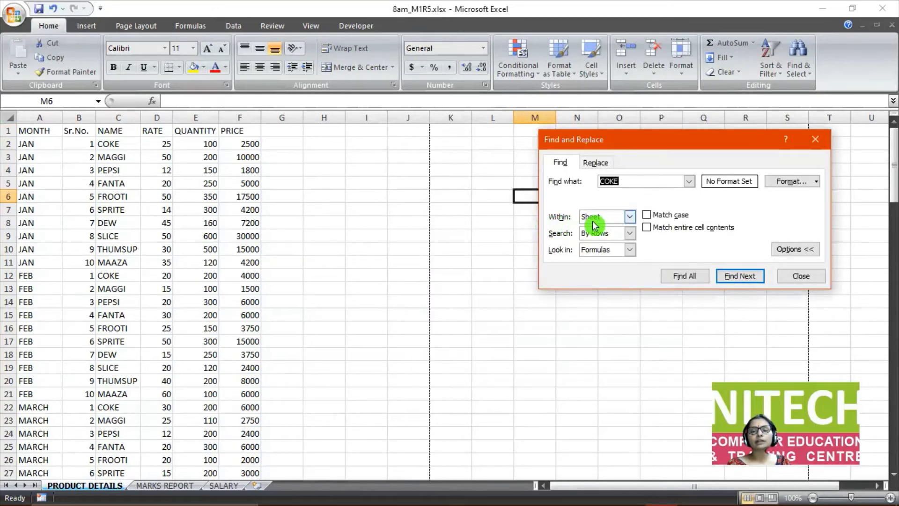
left_click(631, 219)
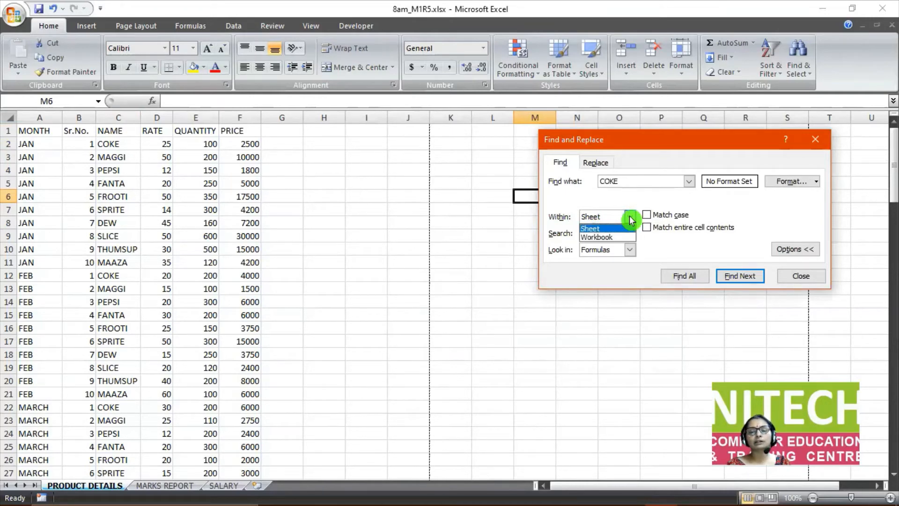
left_click(625, 238)
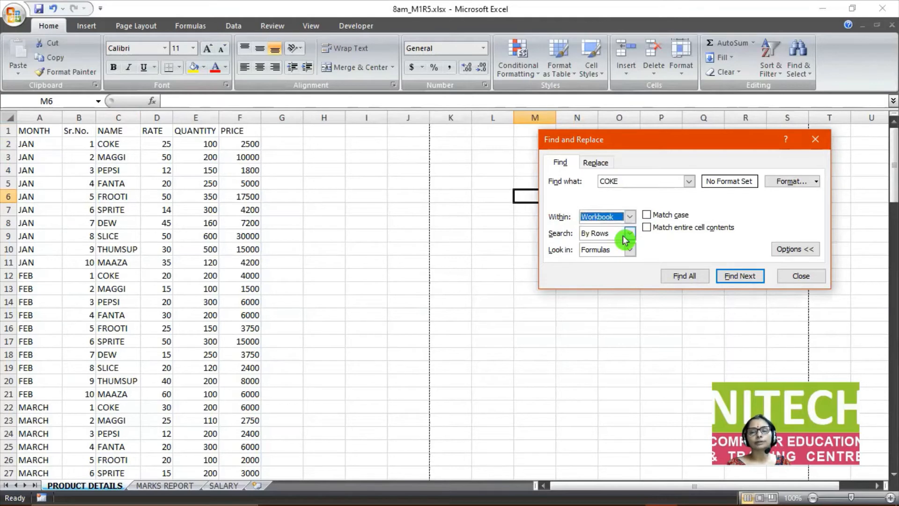
List all COKE matches in the workbook and enlarge the results list to show every entry.
left_click(685, 272)
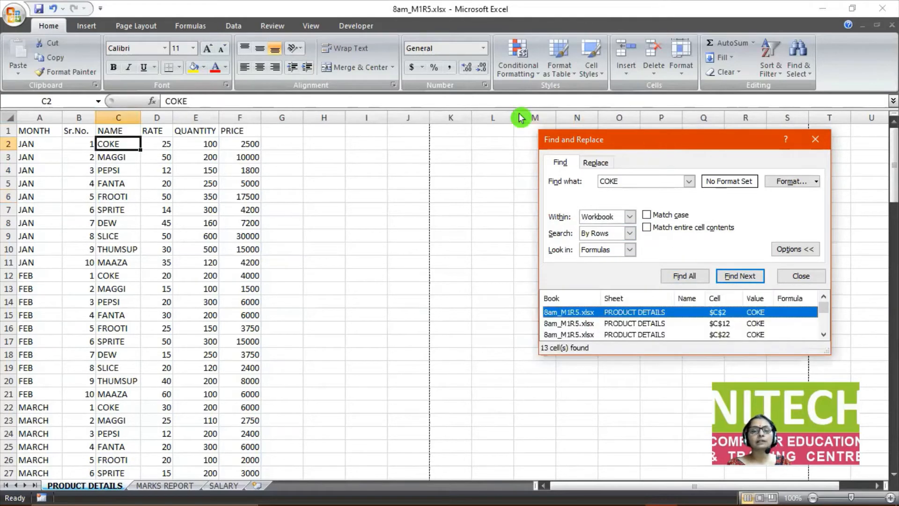
left_click_drag(521, 117, 521, 117)
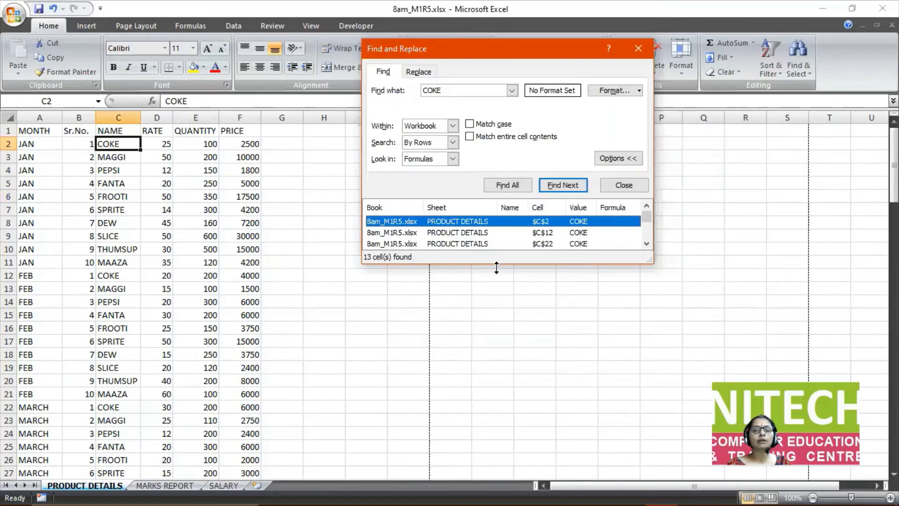
left_click_drag(496, 268, 497, 390)
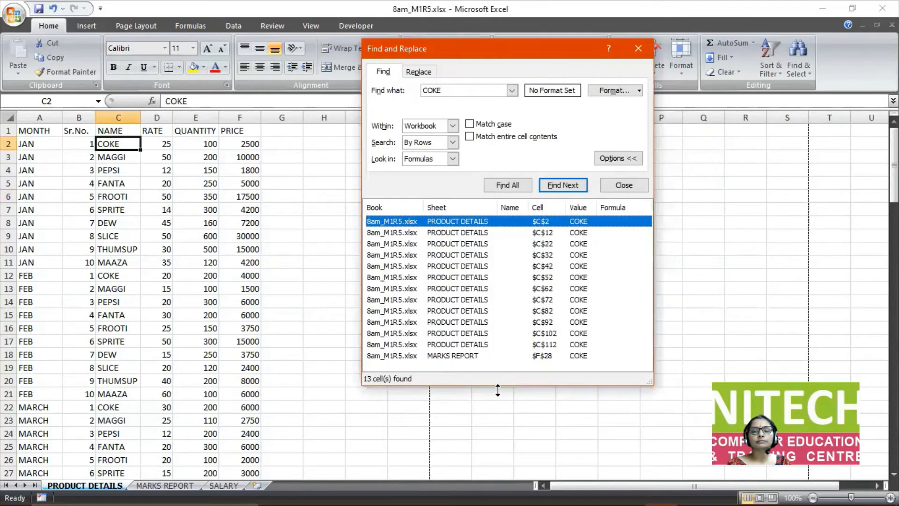
Compare the listed matches in MARKS REPORT F28 and PRODUCT DETAILS C32, C112 and C2, and close the search with O13 selected.
left_click(455, 356)
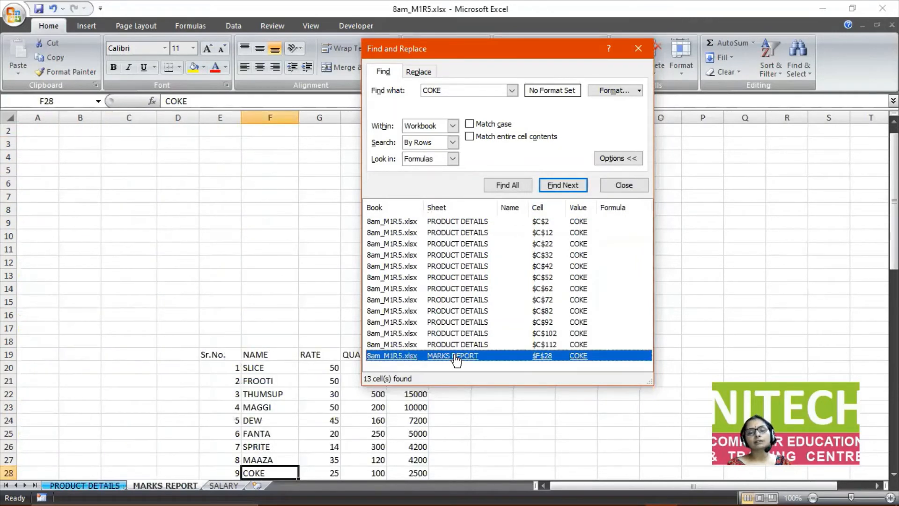
left_click(456, 256)
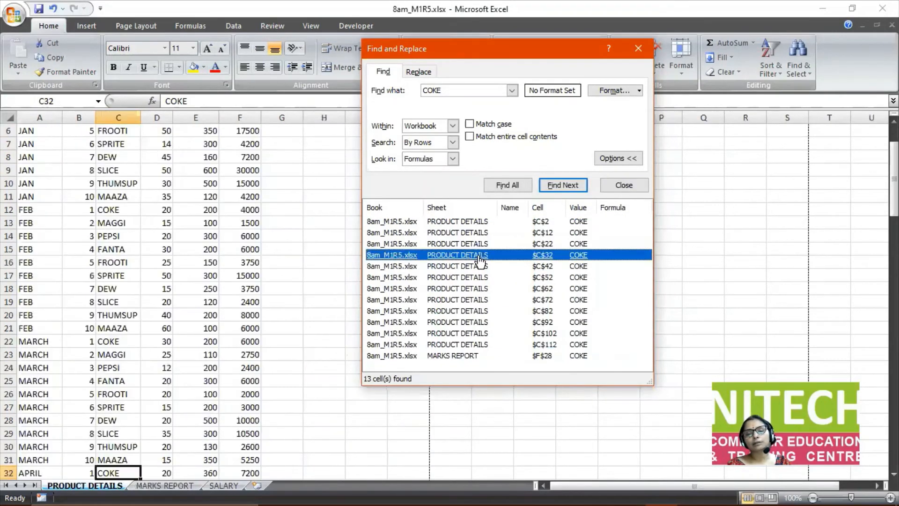
left_click(466, 345)
left_click(457, 221)
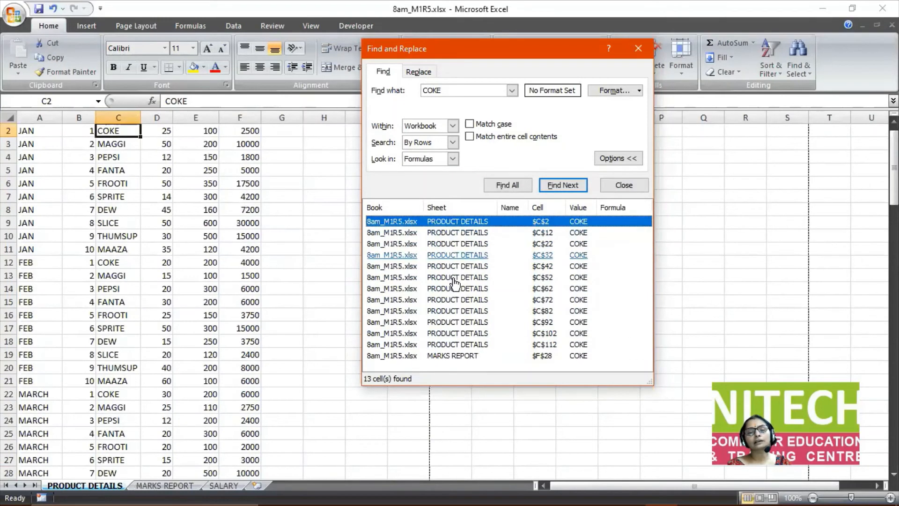
left_click(454, 356)
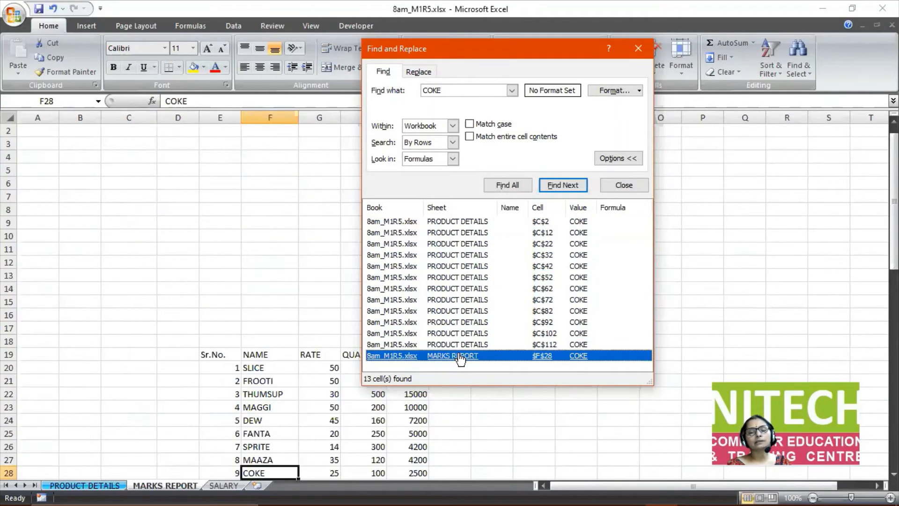
left_click(452, 221)
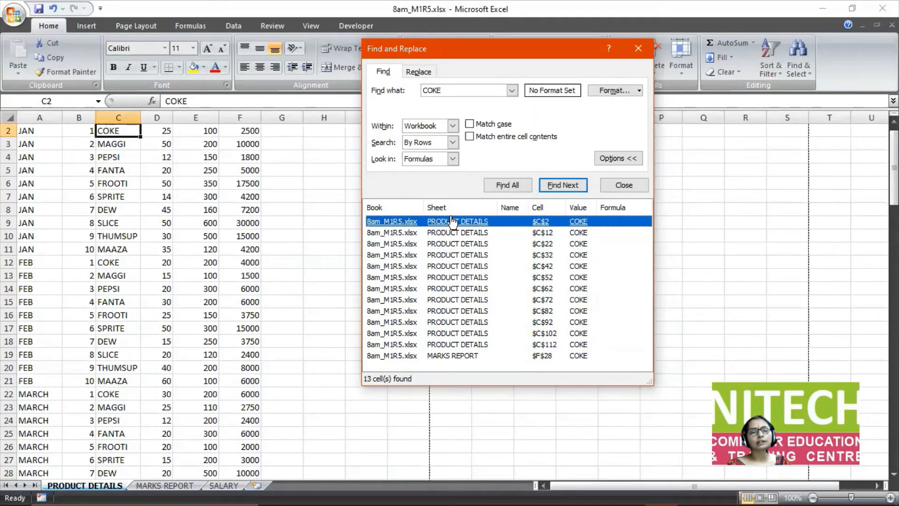
left_click(637, 186)
left_click(627, 277)
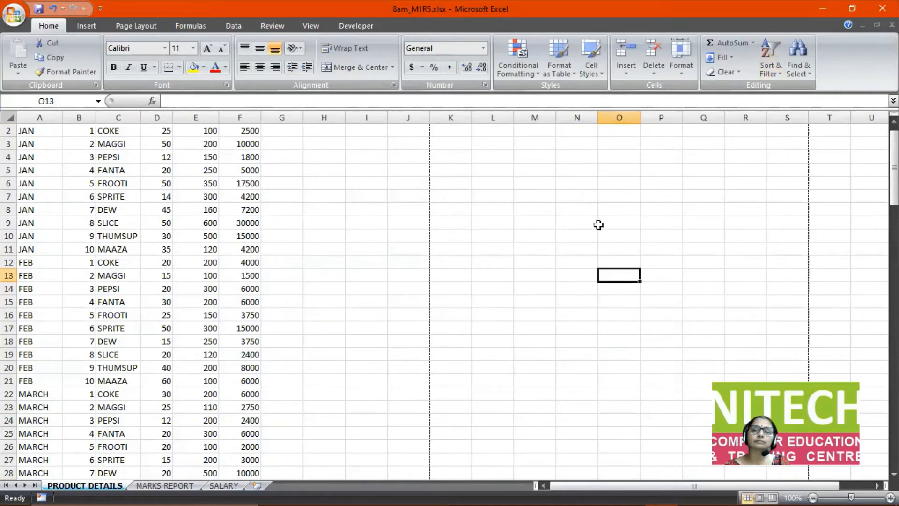
Set up a replacement in Find and Replace that looks for MAGGI and substitutes APPYFIZZ.
left_click(790, 69)
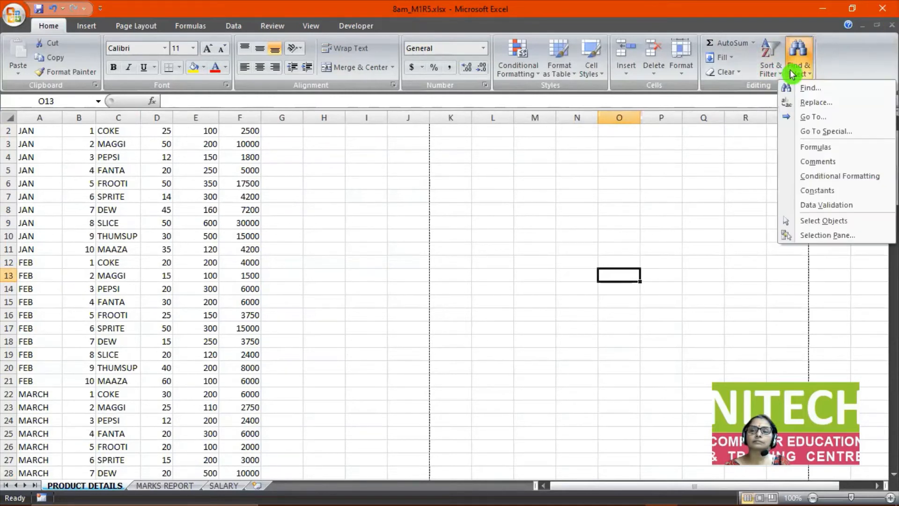
left_click(565, 190)
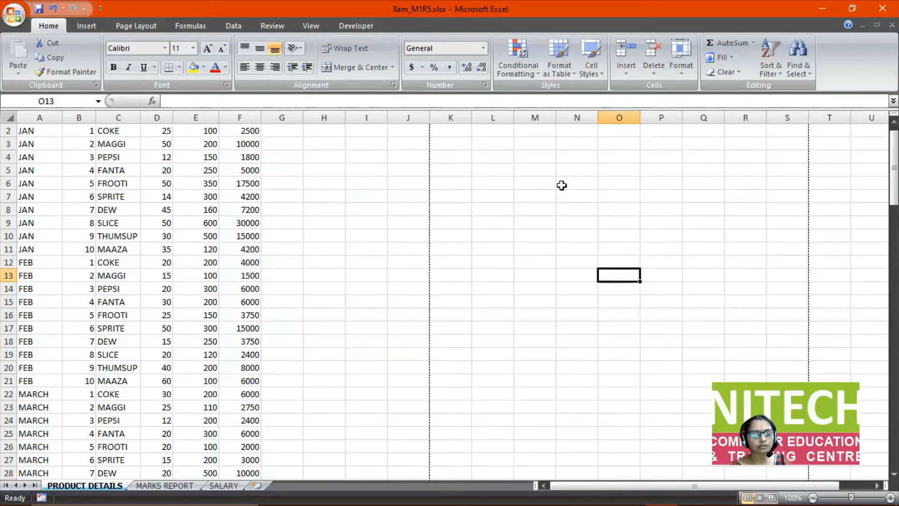
key("ctrl+h")
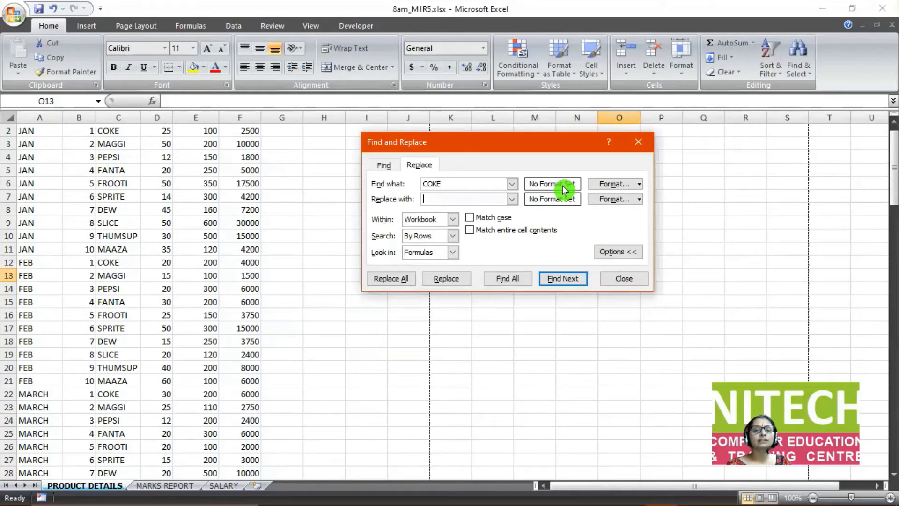
left_click_drag(445, 183, 400, 184)
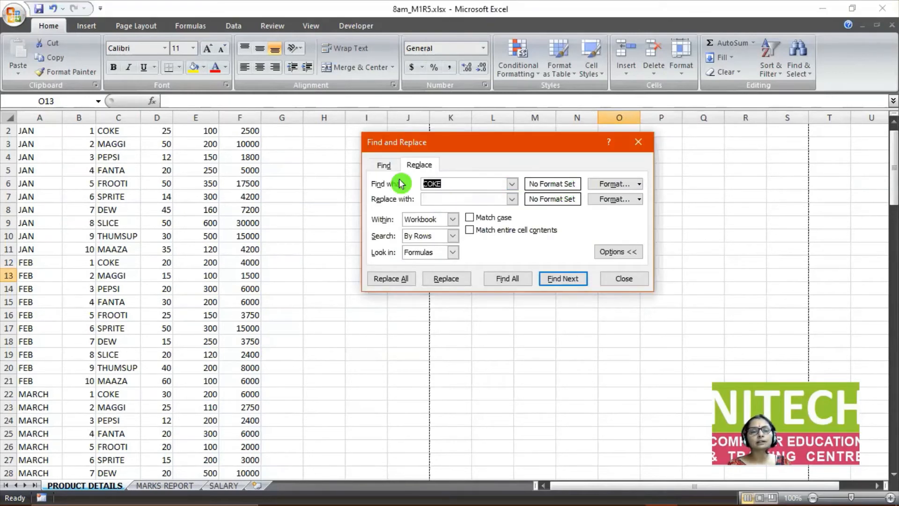
type("MAGGI")
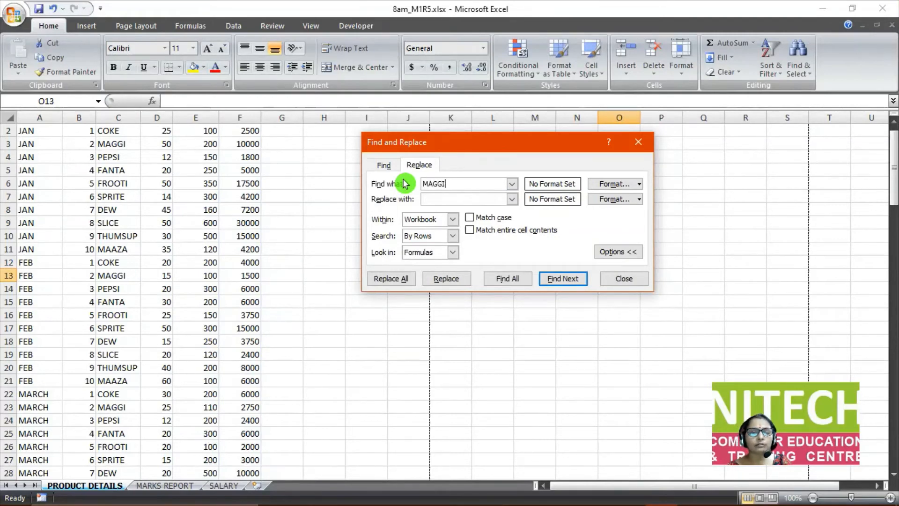
key("Tab")
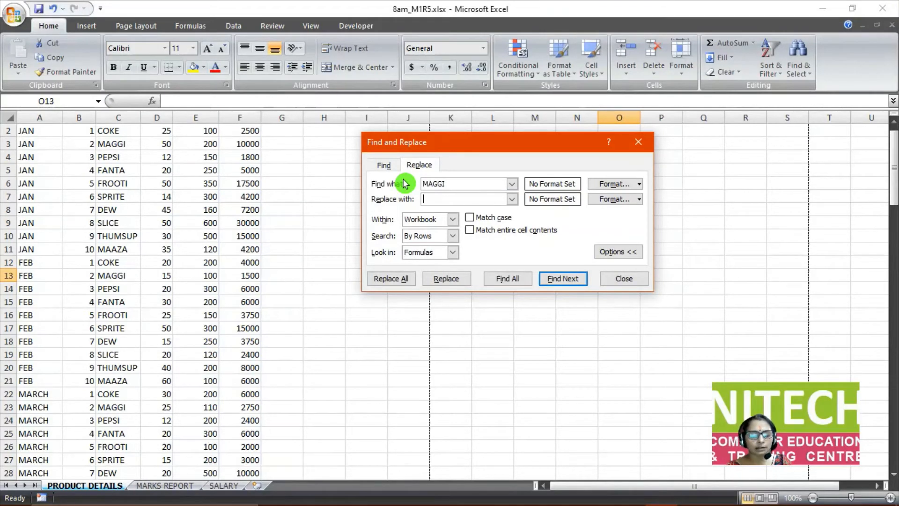
type("APPYFIZZ")
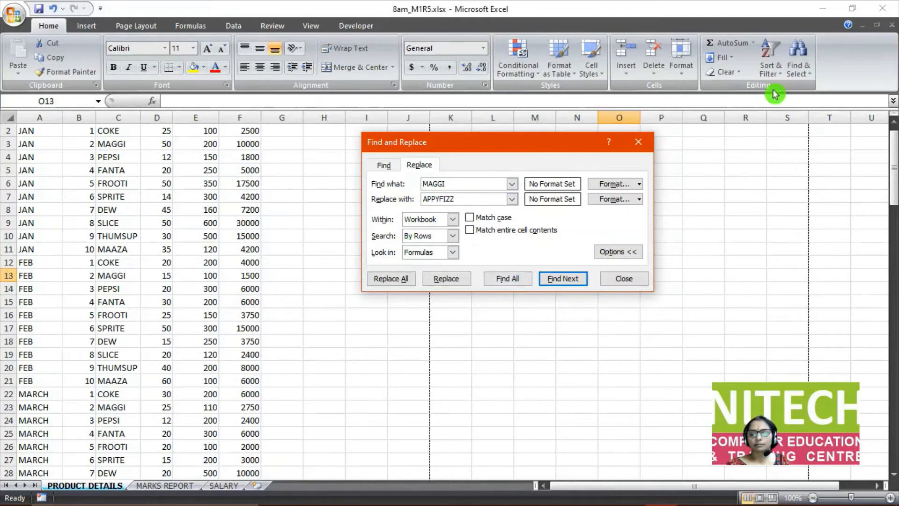
Limit the replacement to the current sheet, list all MAGGI matches and replace them all with APPYFIZZ, closing the dialog.
left_click(454, 220)
left_click(421, 228)
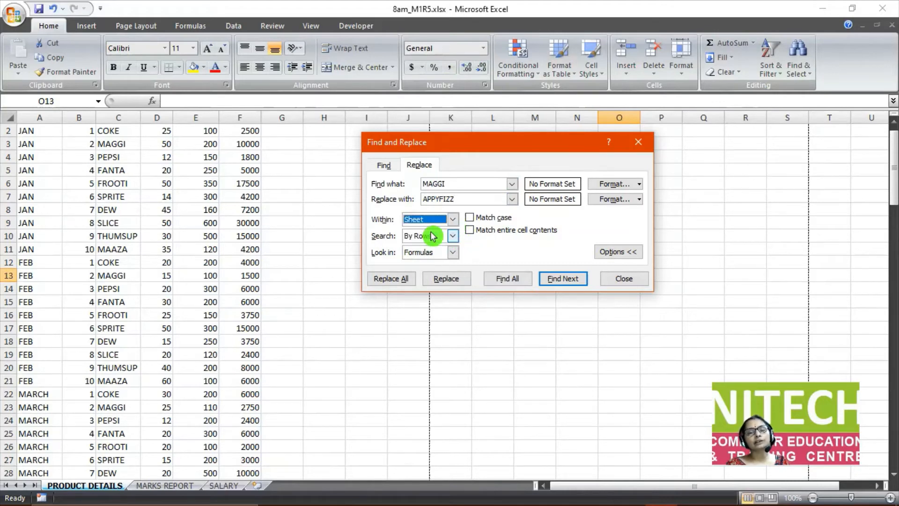
left_click(500, 280)
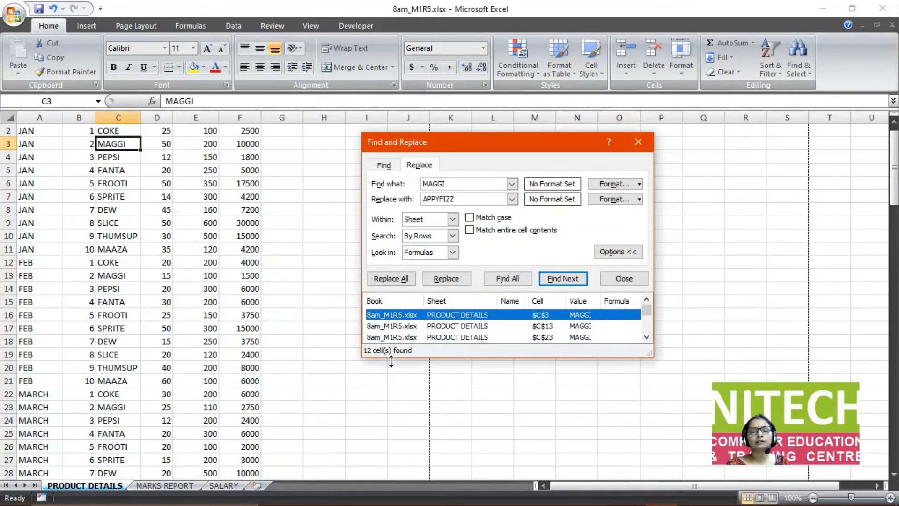
left_click(399, 280)
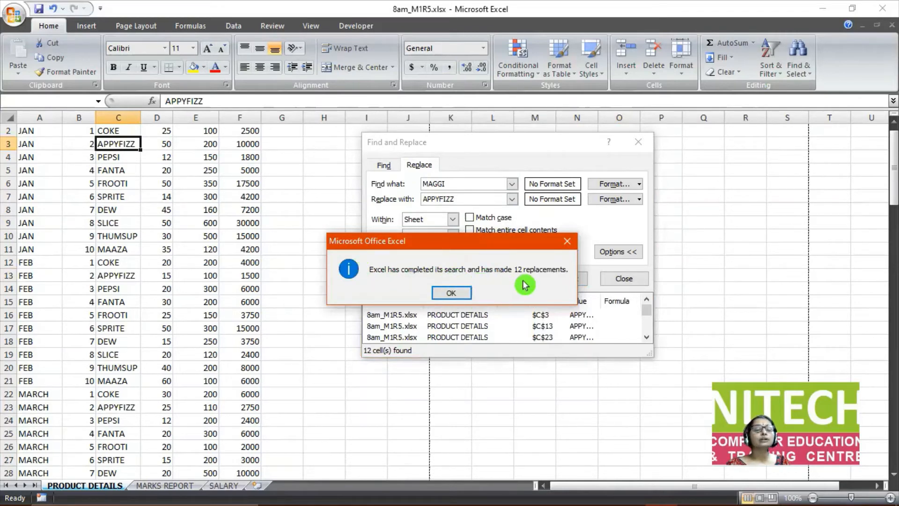
left_click(451, 293)
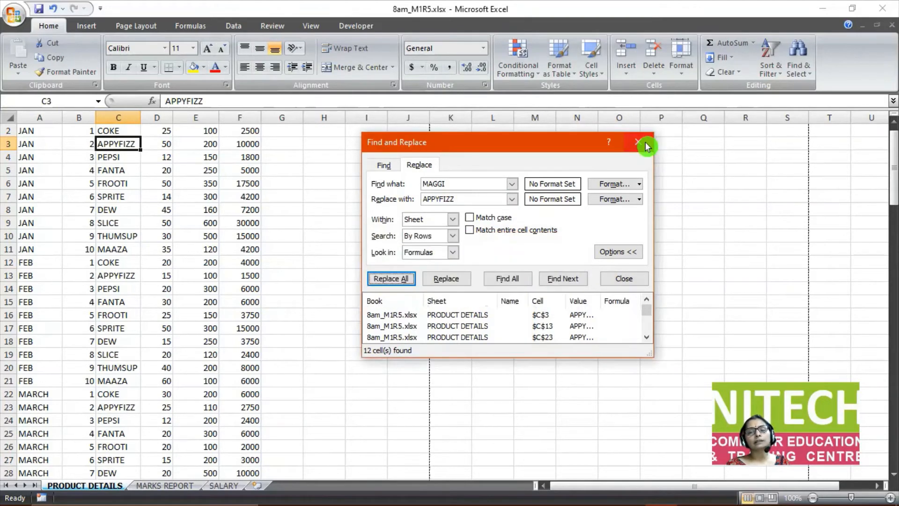
left_click(638, 142)
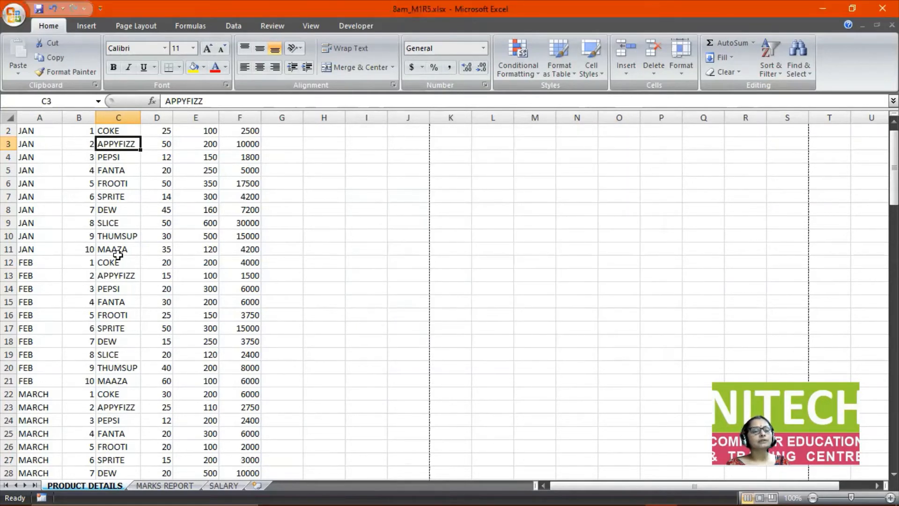
Check the replaced APPYFIZZ entries in the NAME column at C13, C23, C33 and C43.
left_click(114, 279)
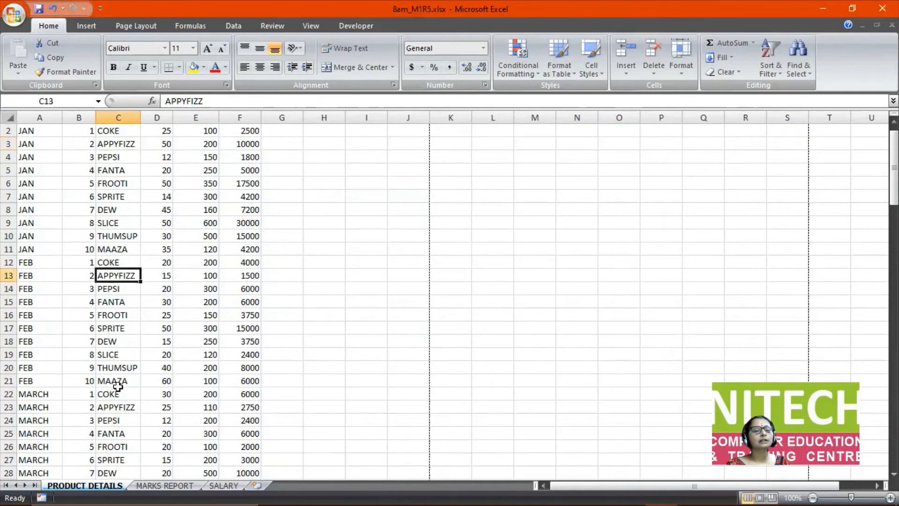
left_click(121, 407)
scroll(229, 376, "down", 6)
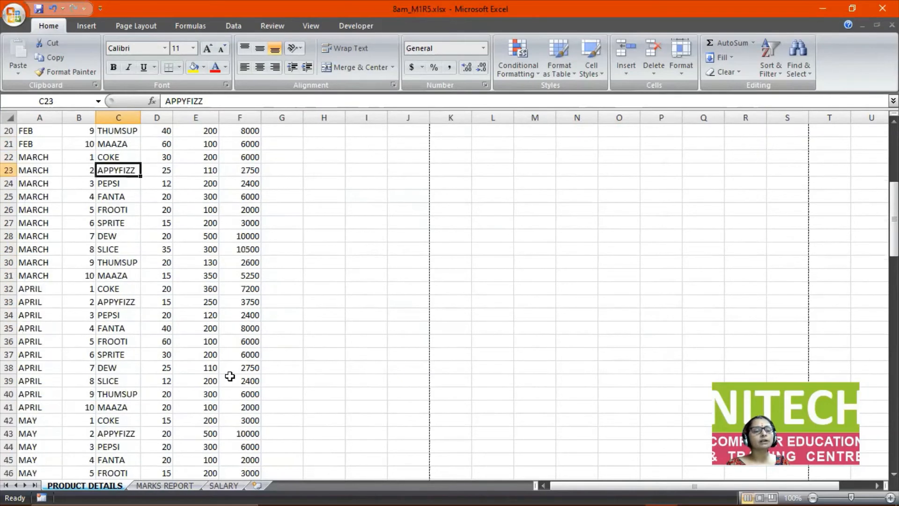
left_click(126, 300)
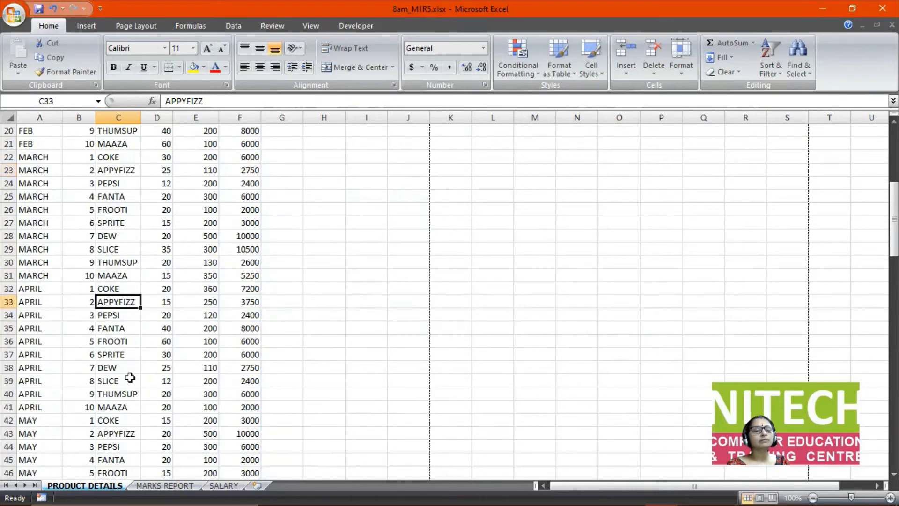
left_click(127, 432)
left_click(255, 328)
scroll(538, 392, "up", 6)
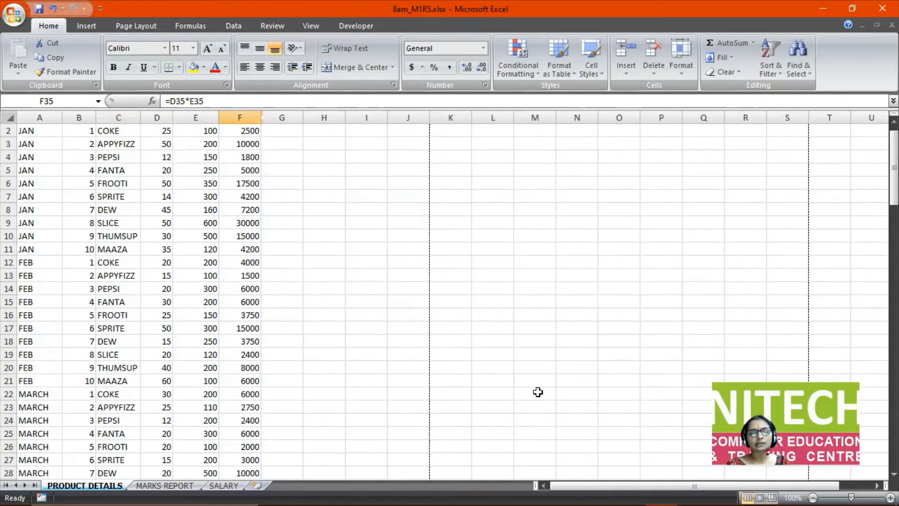
scroll(538, 392, "up", 1)
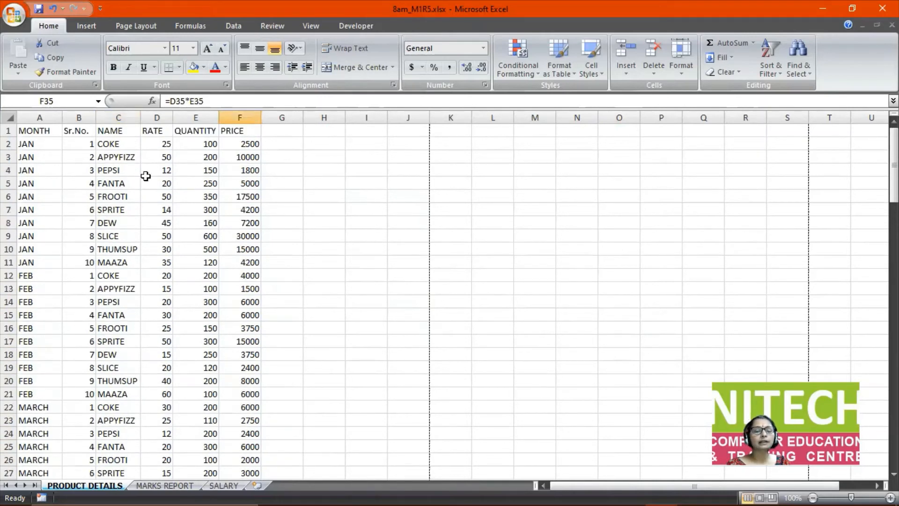
Jump to cell A2 with the Go To command.
left_click(809, 75)
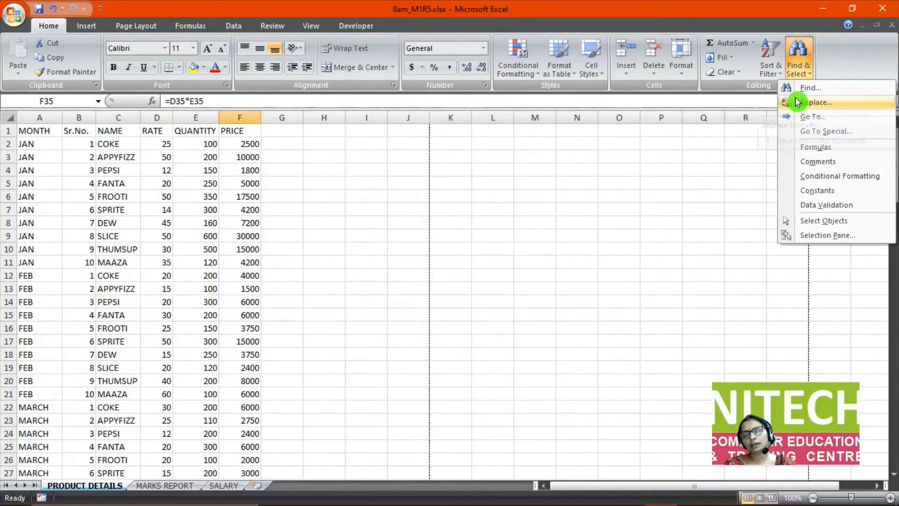
left_click(816, 116)
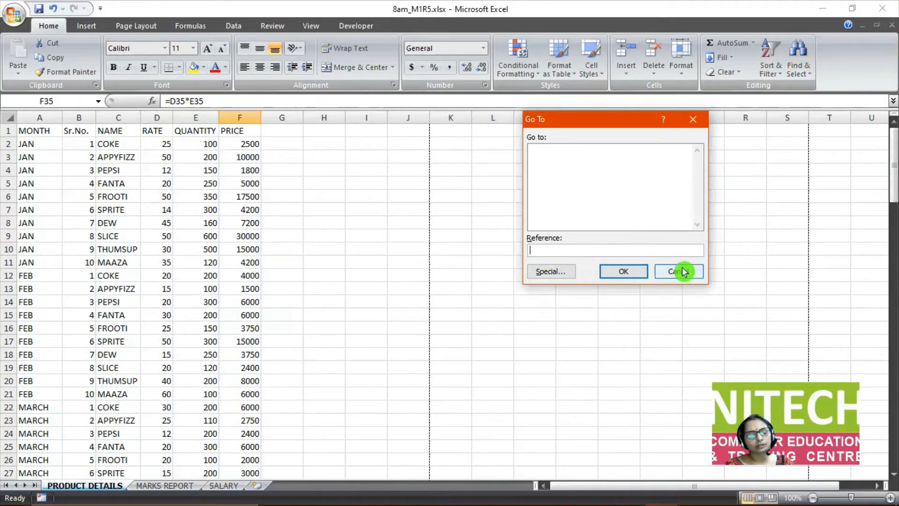
type("A2")
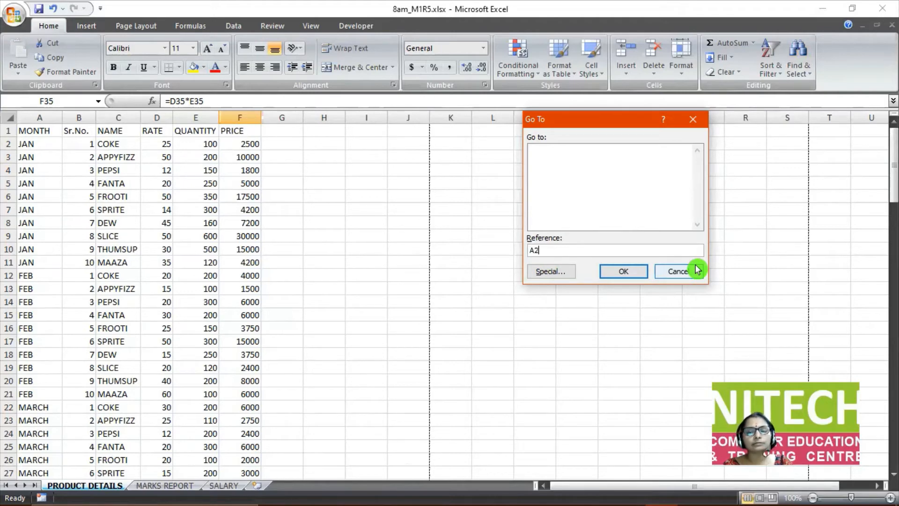
left_click(628, 277)
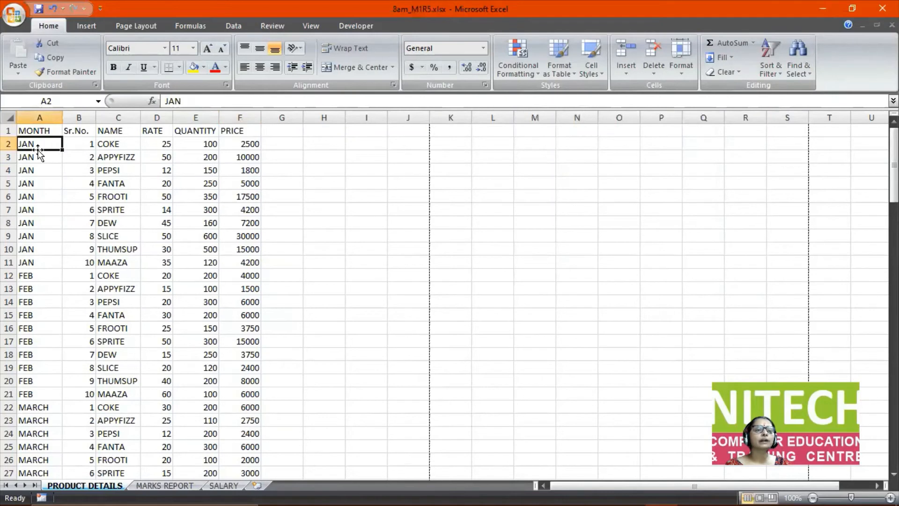
Jump to cell A55 with the Go To command.
left_click(794, 68)
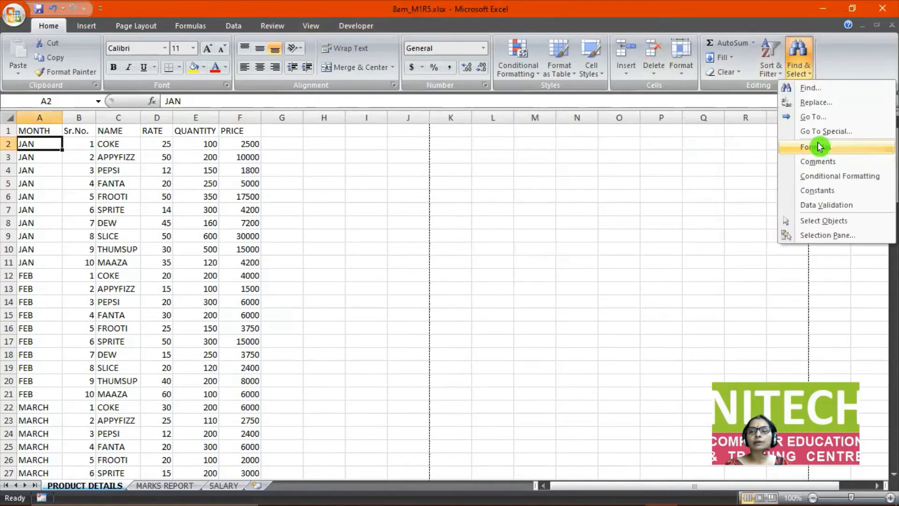
left_click(811, 119)
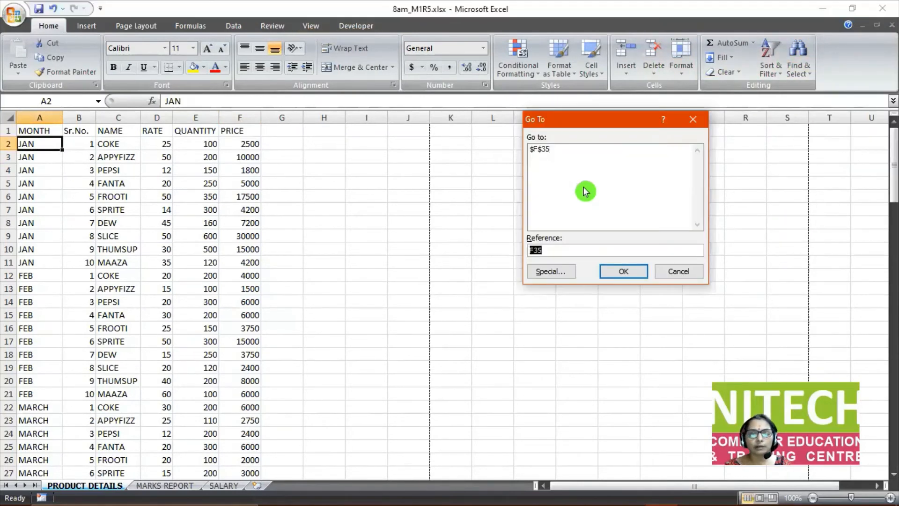
type("A")
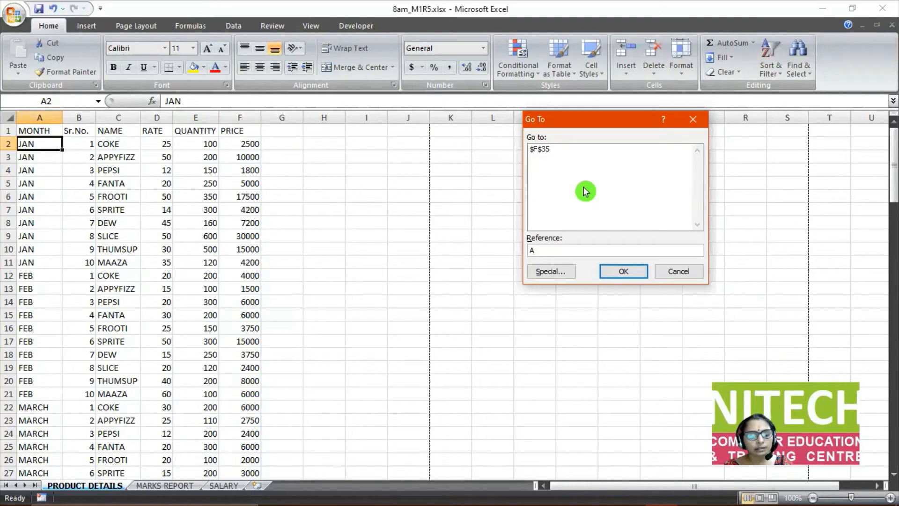
type("55")
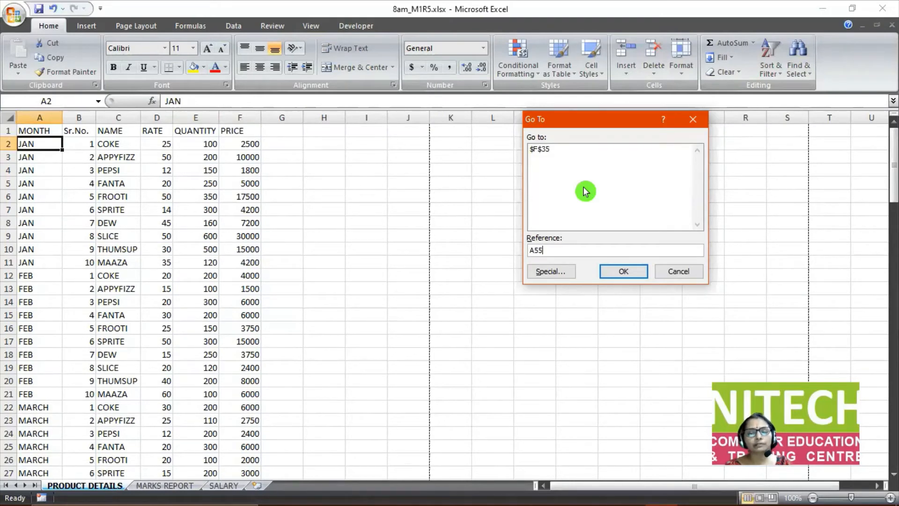
key("Return")
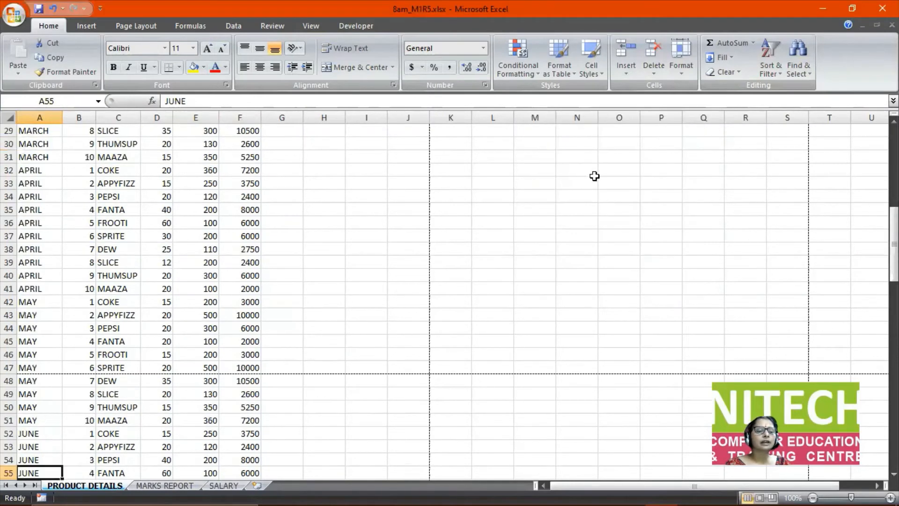
Select cell F4 in the PRICE column, and select all cells containing formulas on the sheet.
scroll(76, 379, "up", 10)
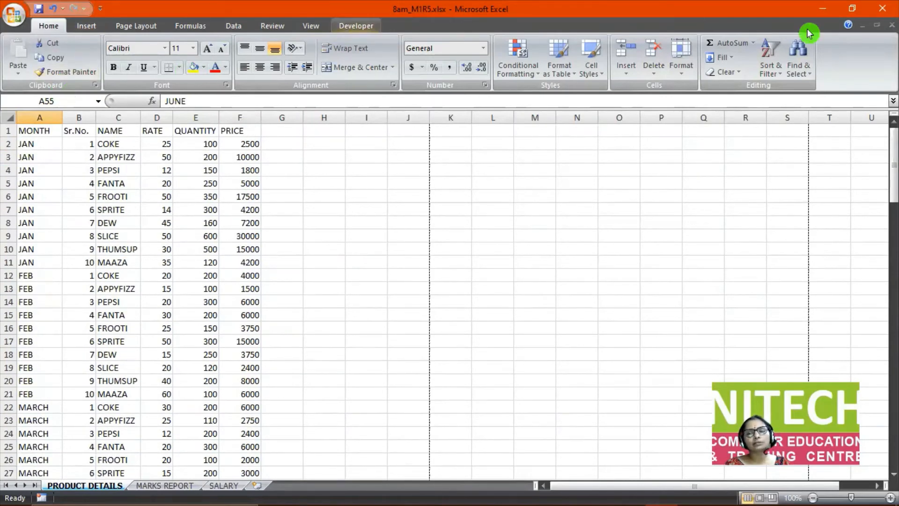
left_click(239, 169)
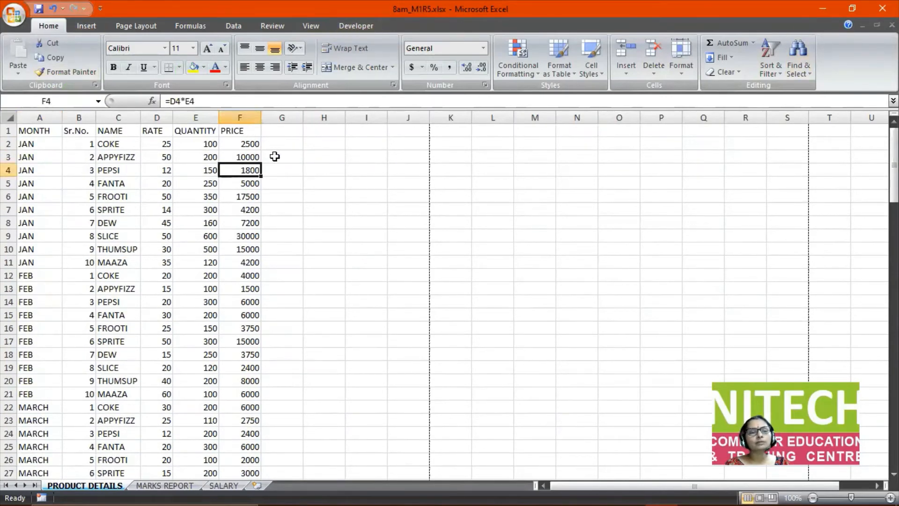
left_click(796, 70)
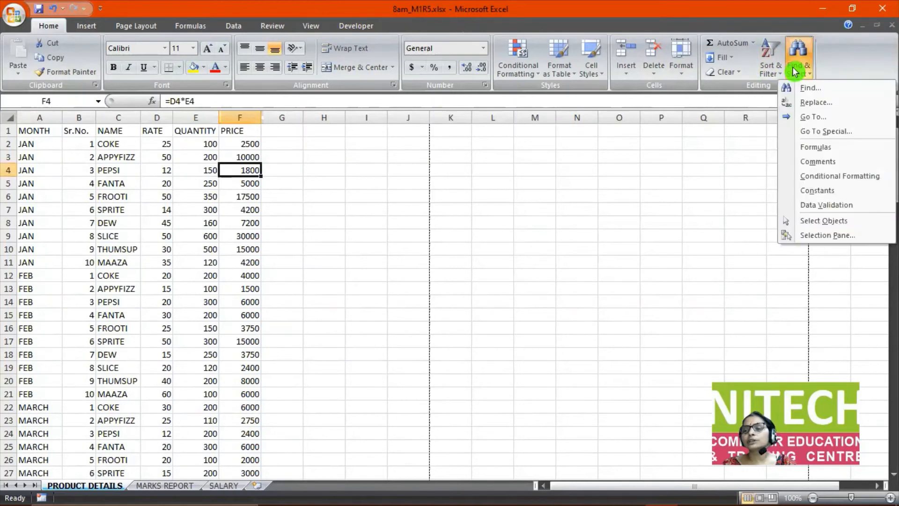
left_click(830, 145)
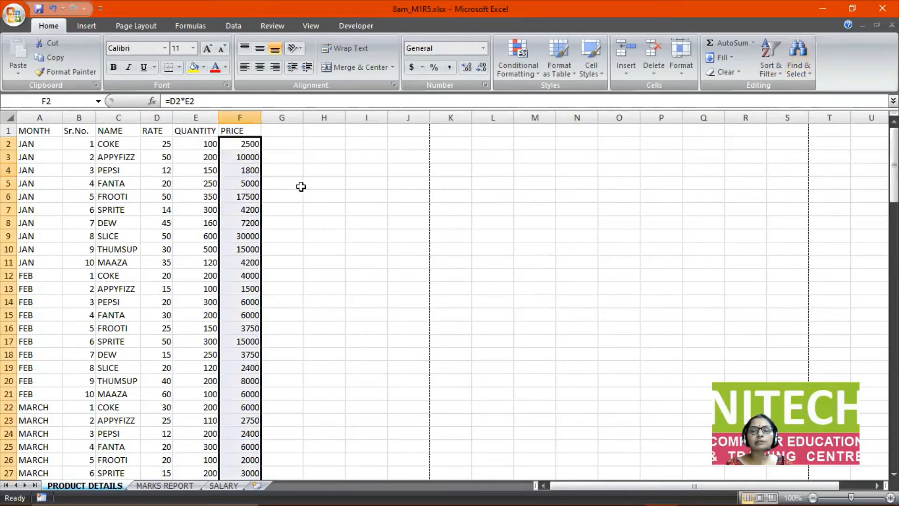
Try to select the cells with conditional formatting and the cells with comments, dismissing each message.
left_click(801, 69)
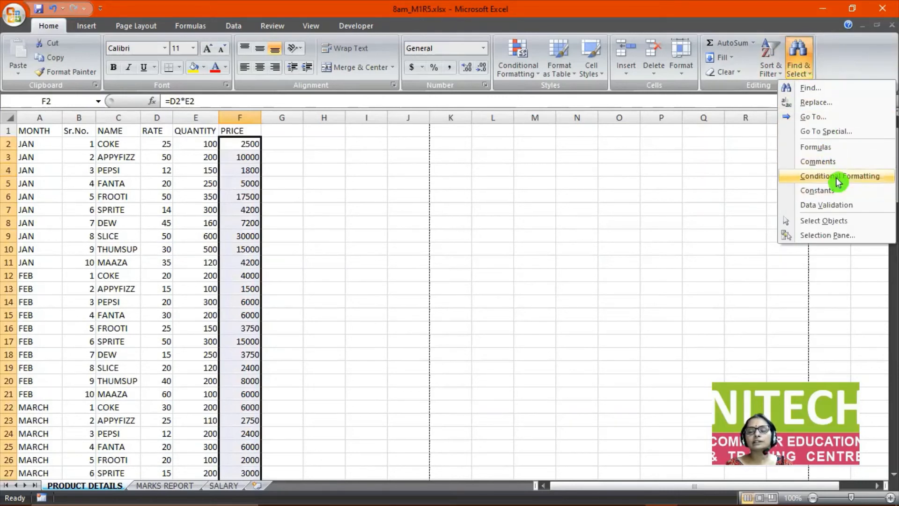
left_click(783, 182)
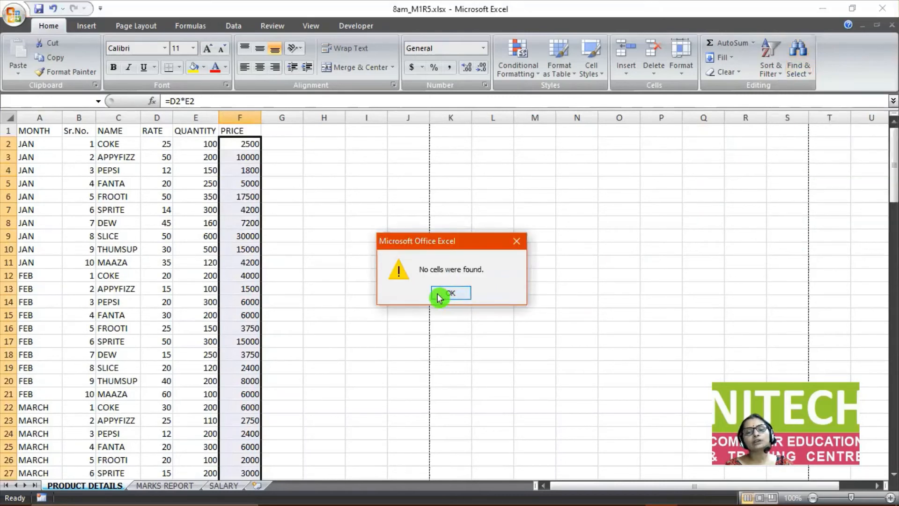
left_click(439, 295)
left_click(798, 63)
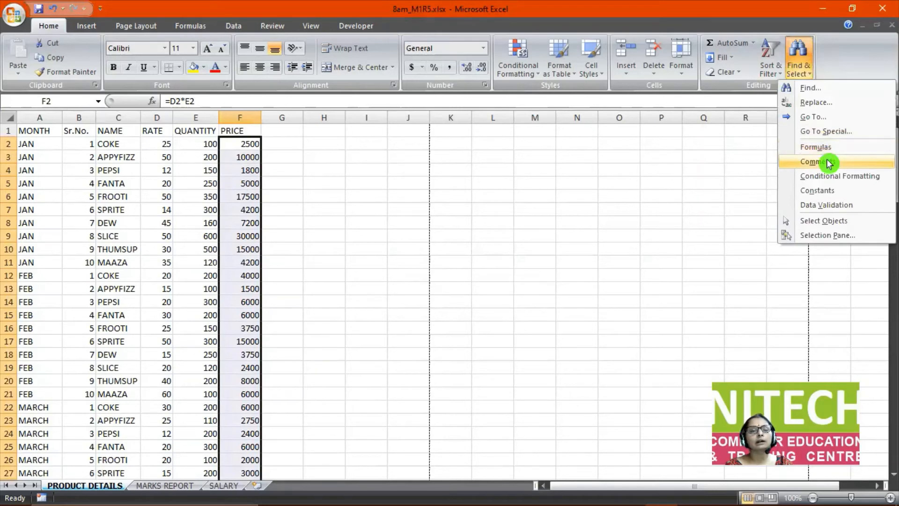
left_click(830, 162)
left_click(451, 296)
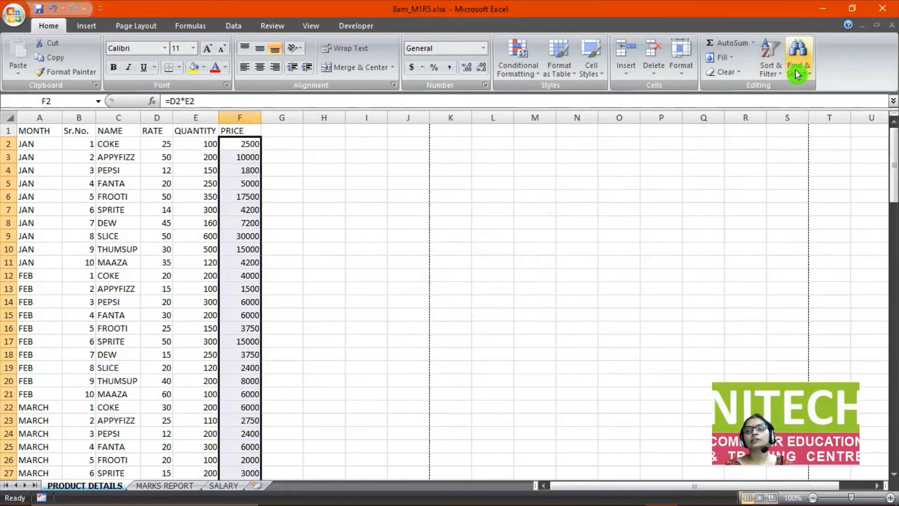
Try to select the cells with data validation, dismiss the message, and clear the selection by selecting cell H10.
left_click(798, 71)
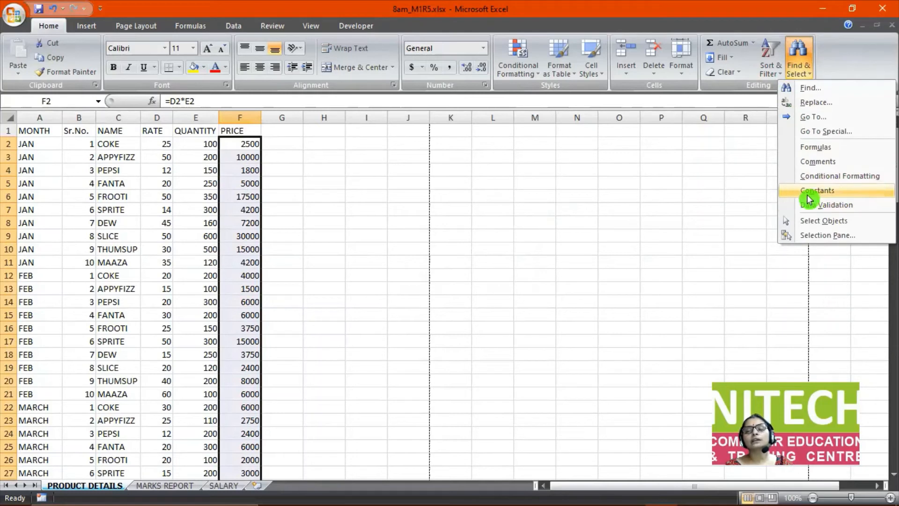
left_click(837, 206)
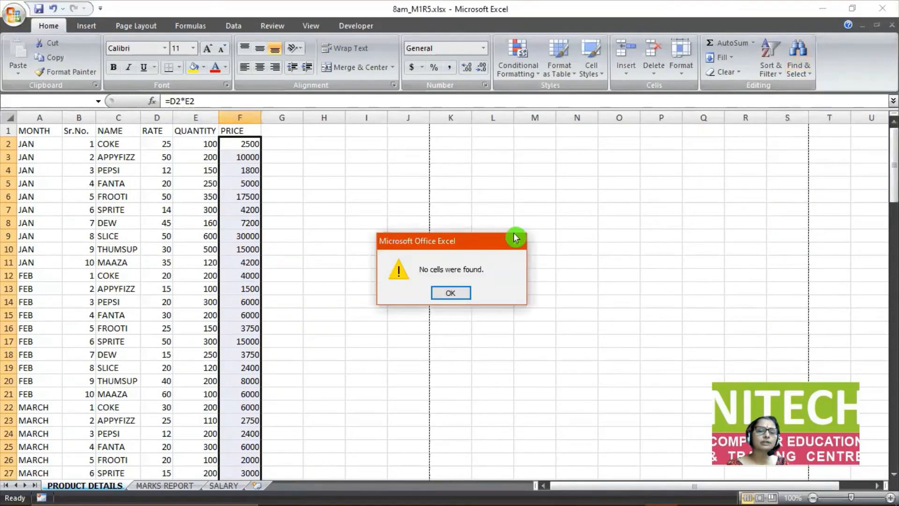
left_click(451, 293)
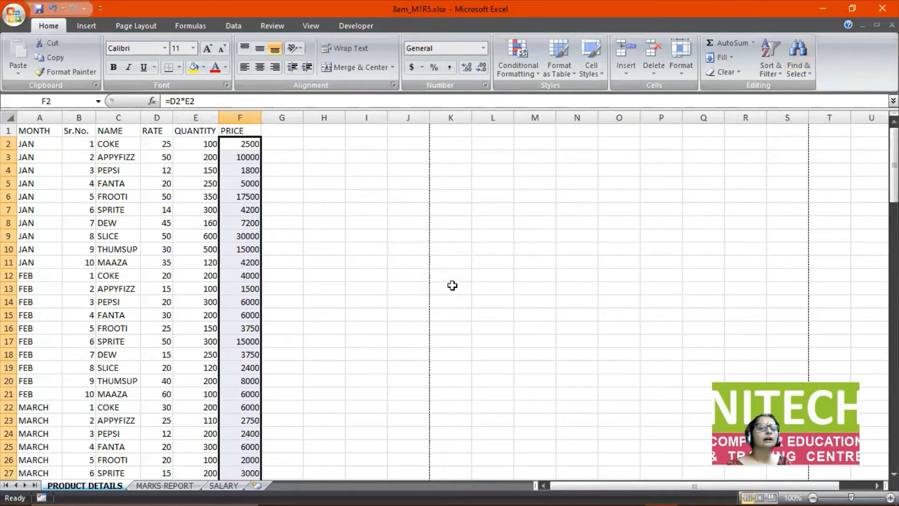
left_click(801, 74)
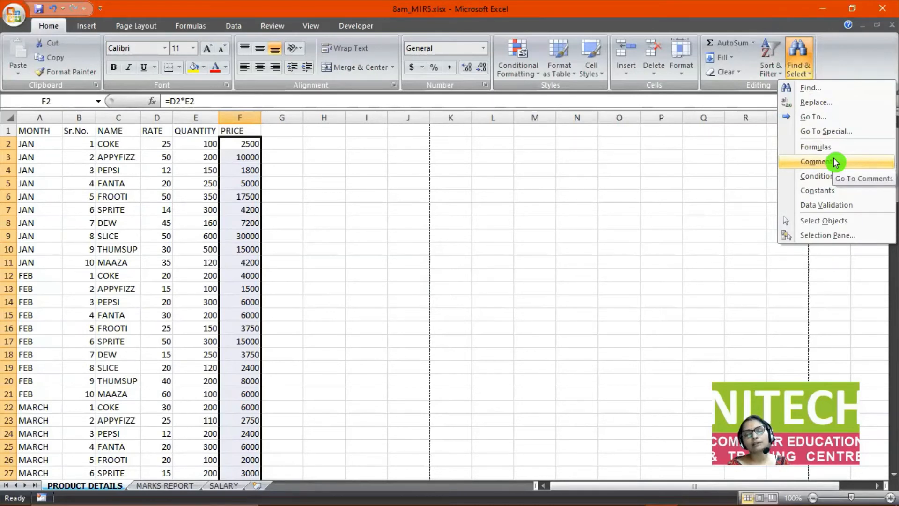
left_click(675, 181)
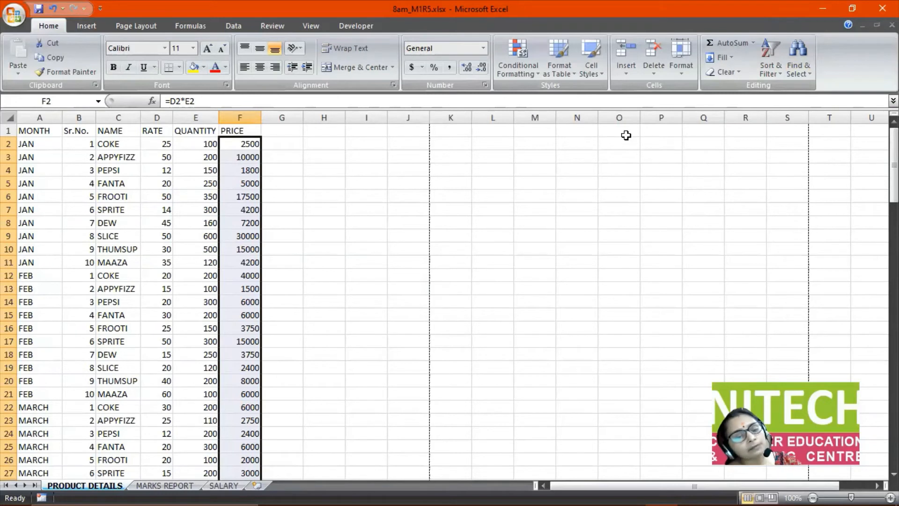
left_click(344, 252)
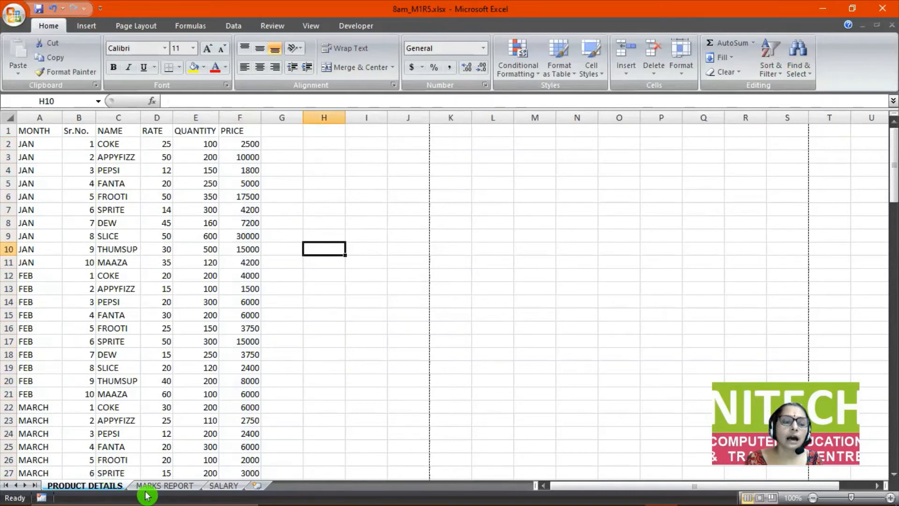
Delete the contents of the whole product table on the MARKS REPORT sheet.
left_click(161, 487)
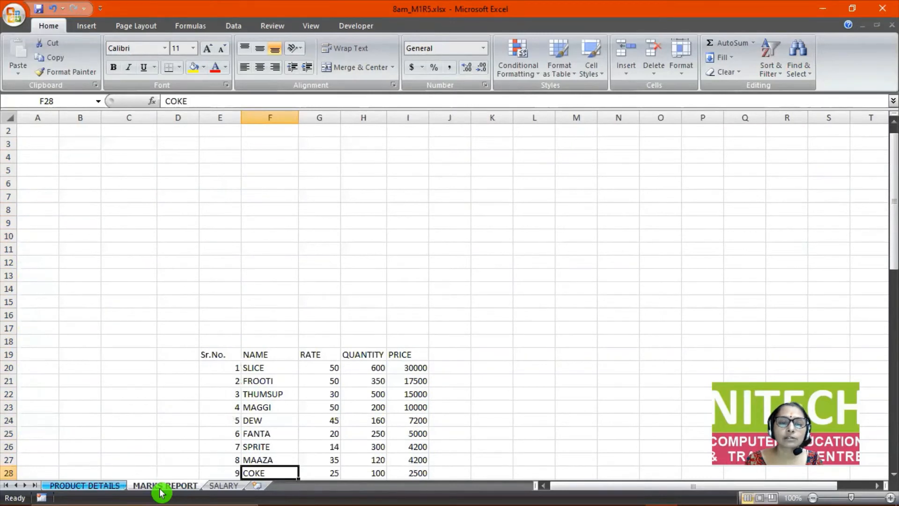
key("ctrl+a")
key("Delete")
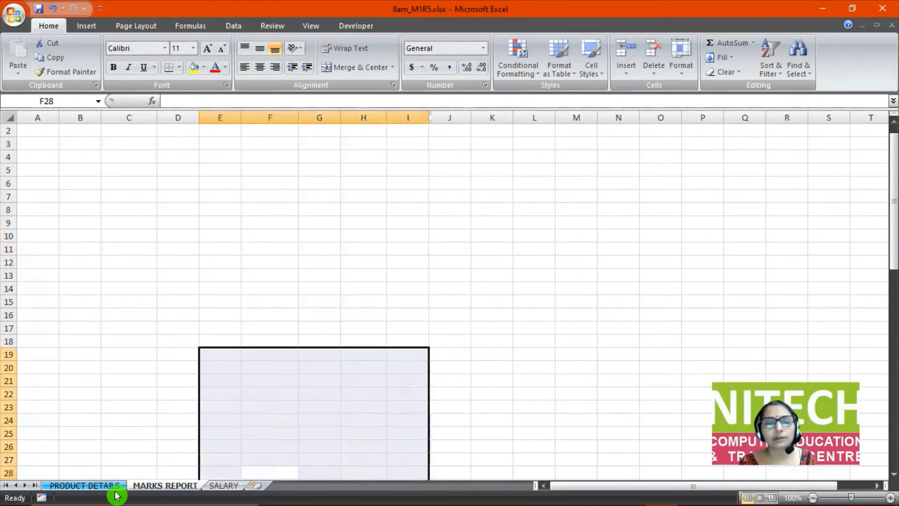
Enter the headings TEST NAME, Sr.No. and STUDENT NAME in cells A1 to C1.
left_click(648, 123)
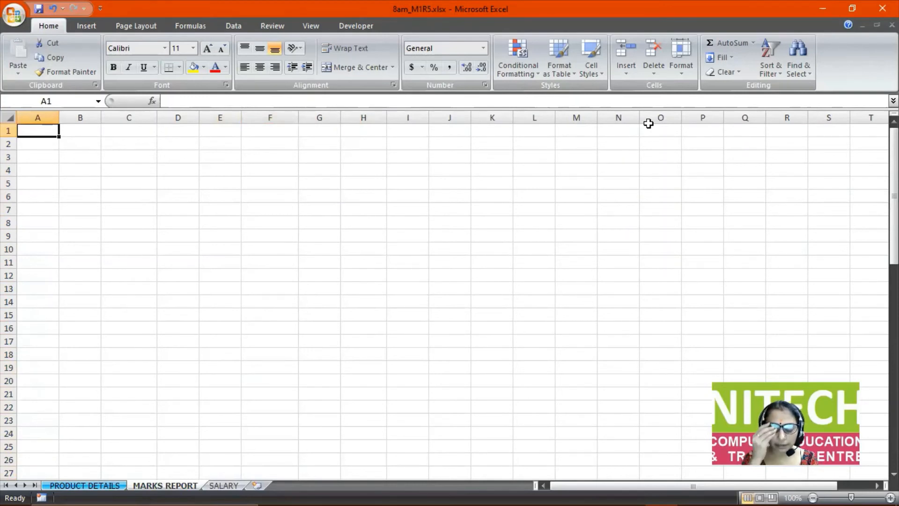
type("TEST NAME")
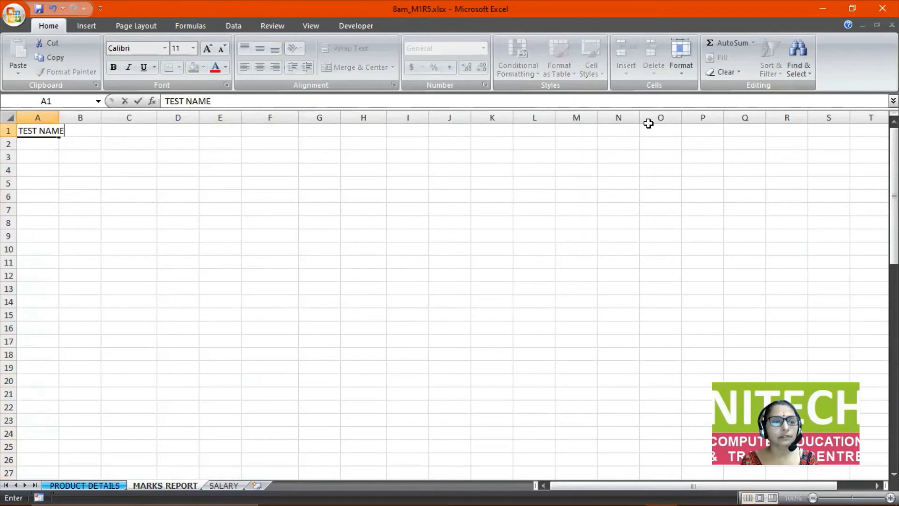
key("Tab")
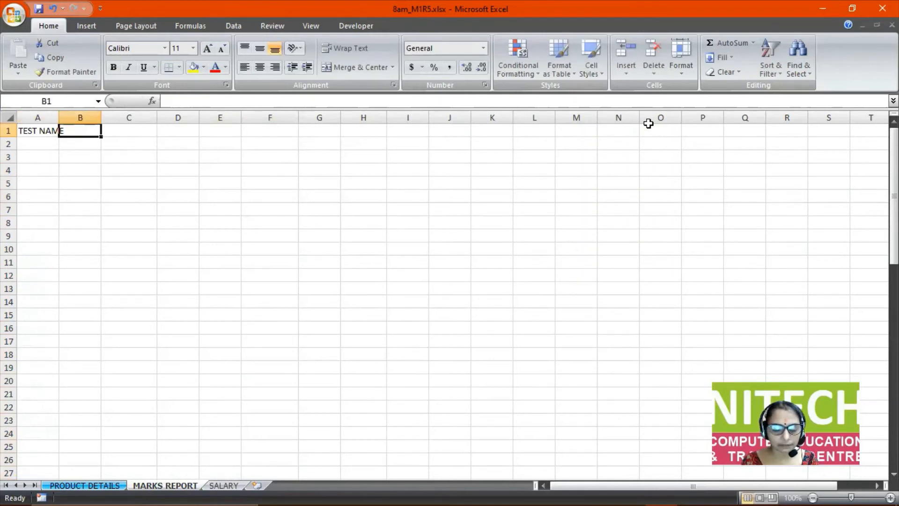
type("Sr")
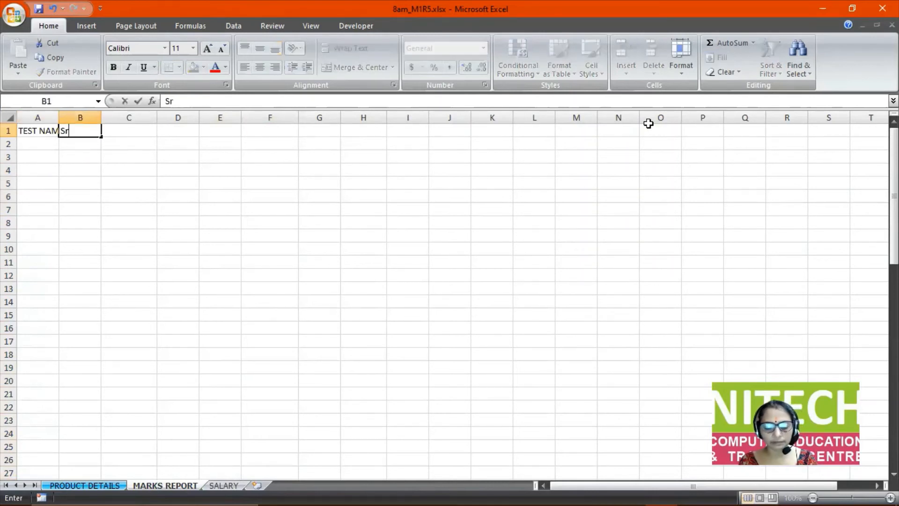
type(".No.")
key("Tab")
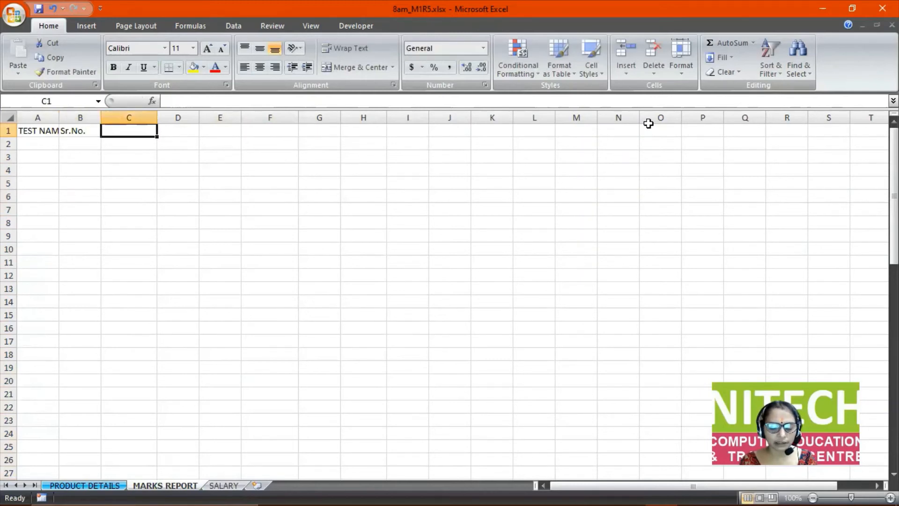
type("STUDENT N")
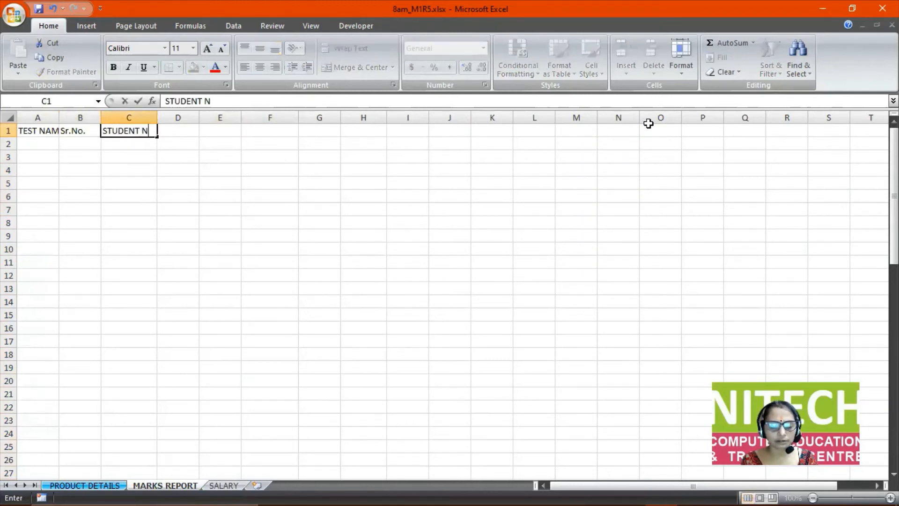
type("AME")
key("Tab")
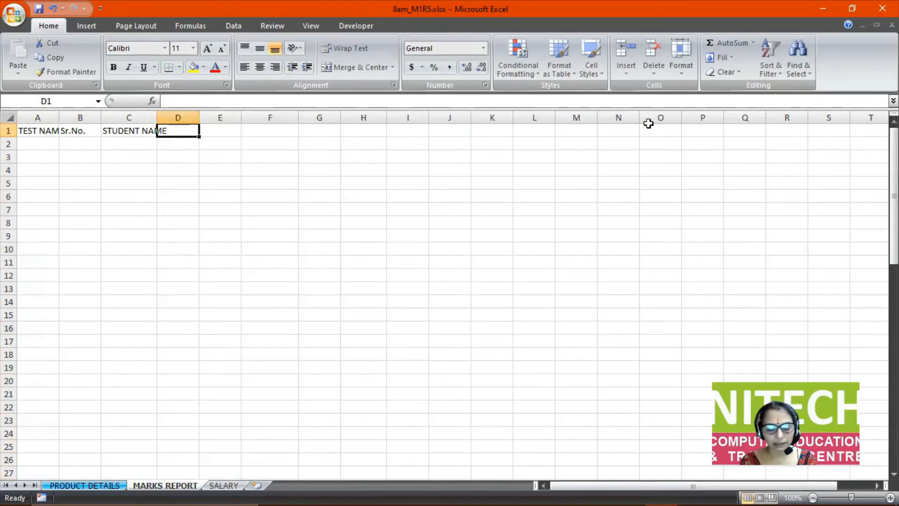
Enter the subject heading SUB1 in cell D1, replacing the first entry S1.
type("S1")
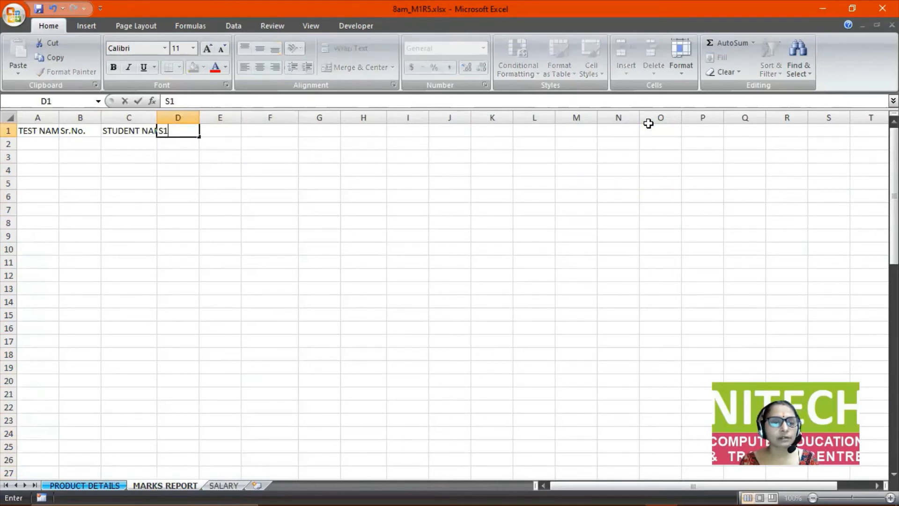
key("Return")
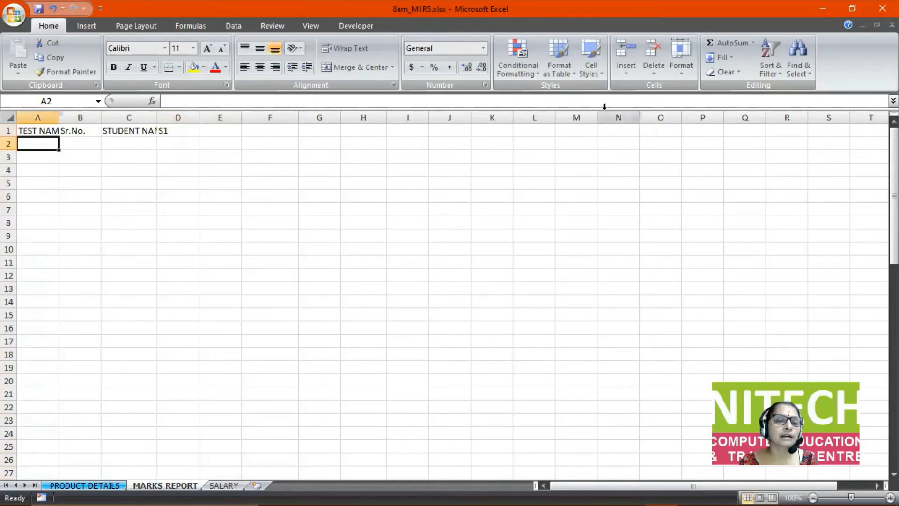
left_click(191, 132)
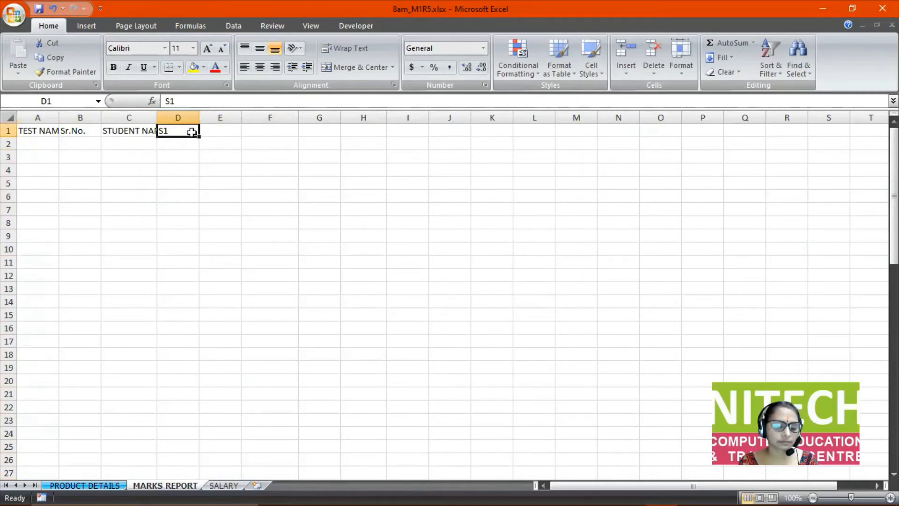
type("SUB")
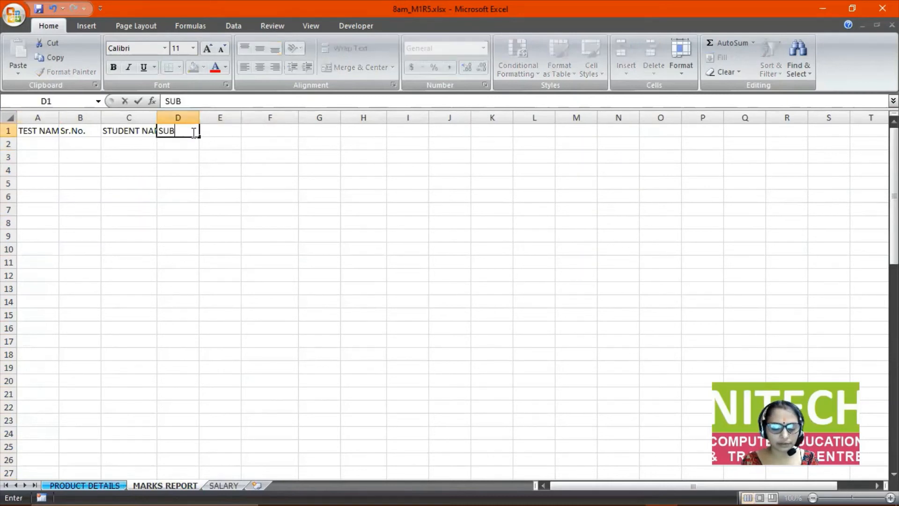
type("1")
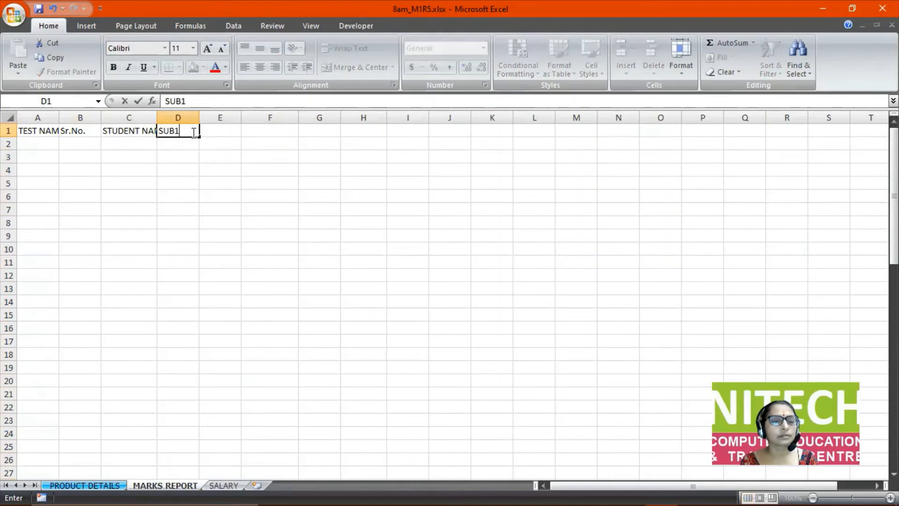
key("Return")
left_click(191, 132)
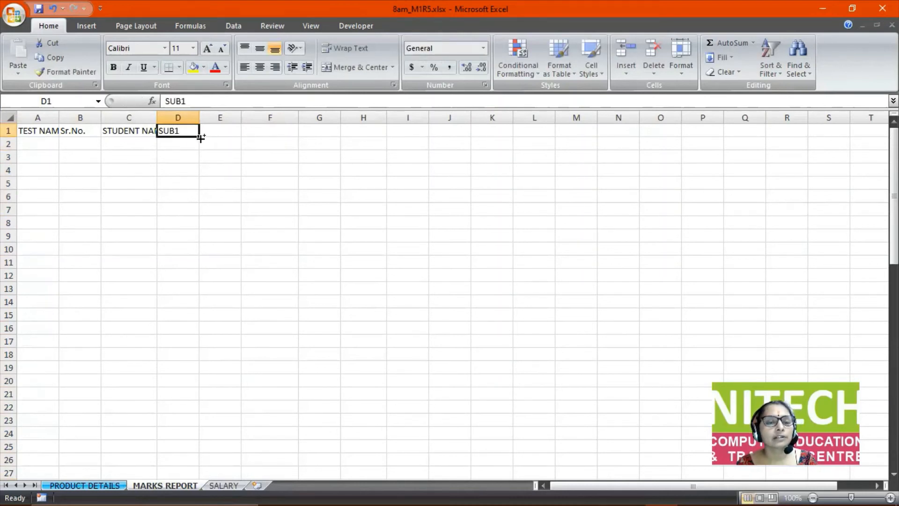
Fill the SUB1 heading across to H1 as a series up to SUB5, and autofit the STUDENT NAME column.
mouse_move(200, 137)
left_mouse_down()
mouse_move(323, 139)
mouse_move(202, 135)
left_mouse_up()
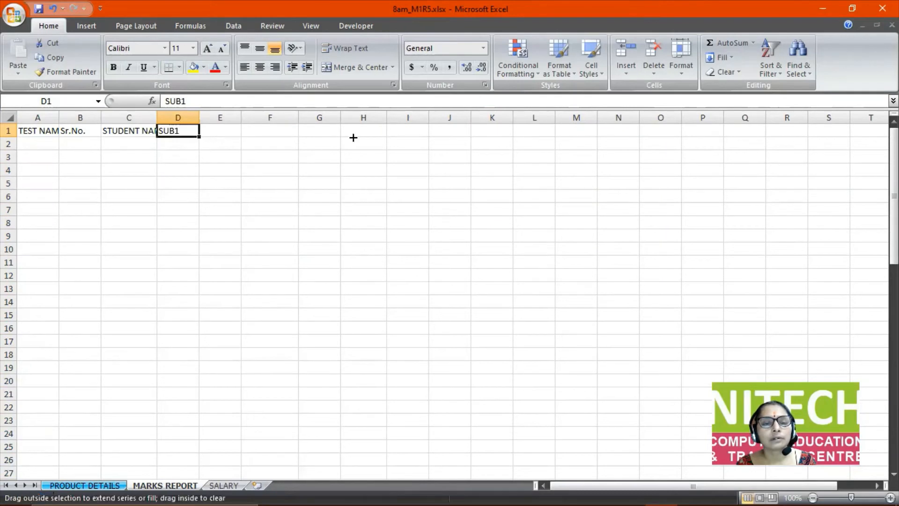
left_click_drag(411, 137, 391, 139)
left_click(161, 182)
double_click(158, 118)
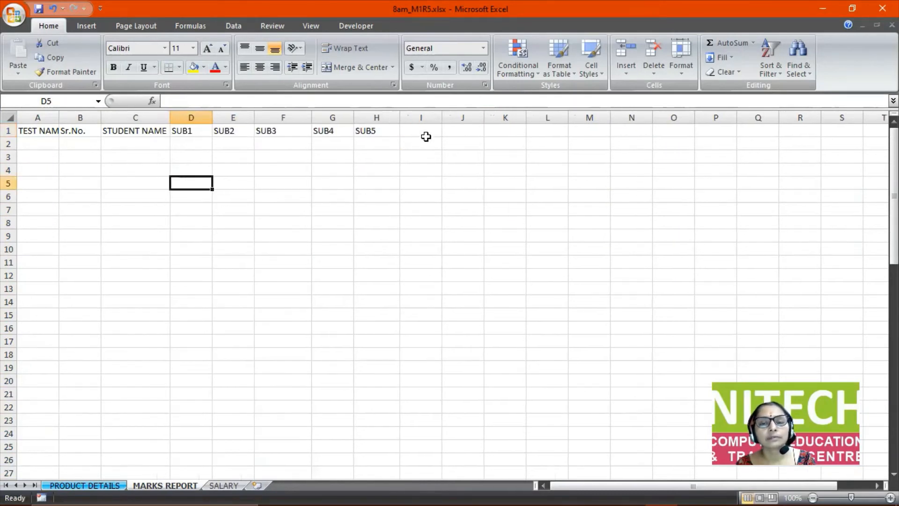
Enter the headings MO, MM and PER in cells I1 to K1.
left_click(420, 131)
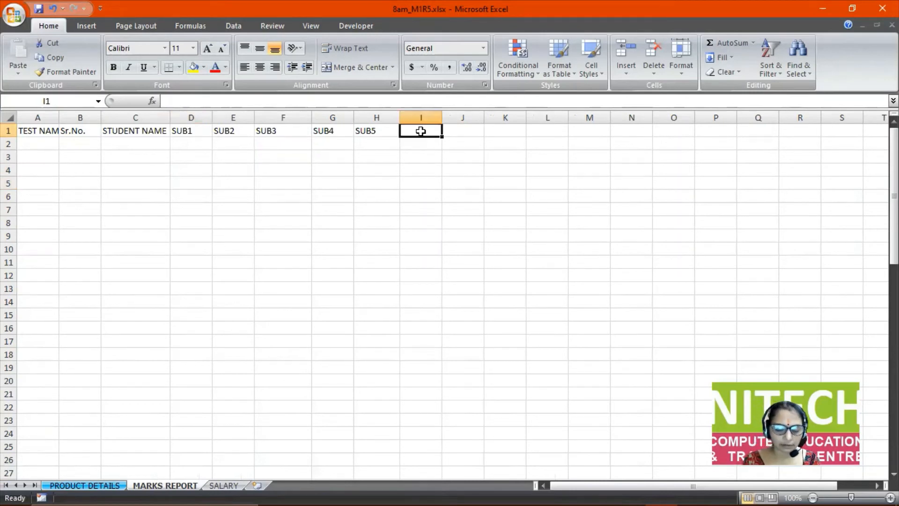
type("MO")
key("Tab")
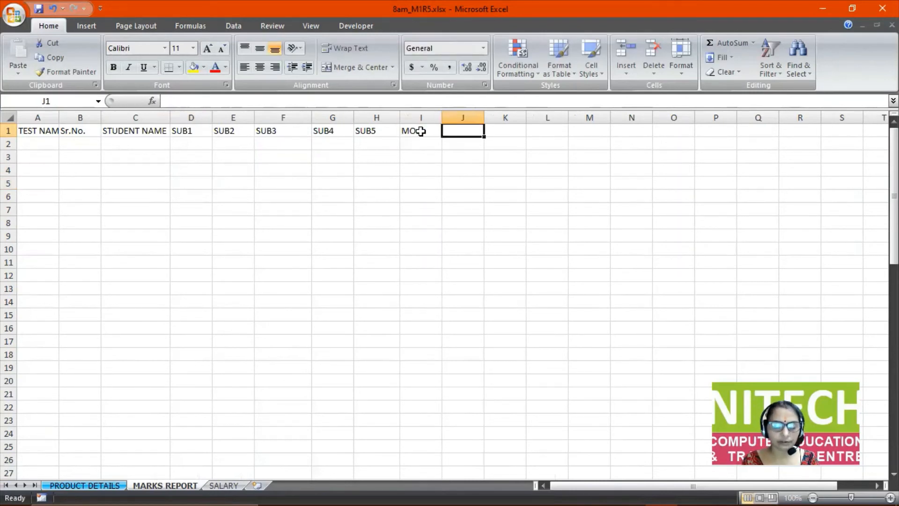
type("MM")
key("Tab")
type("PER")
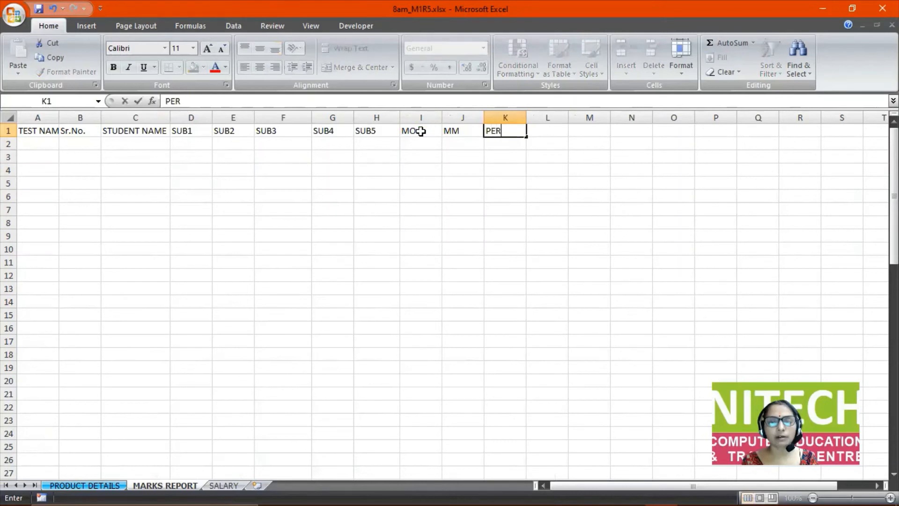
key("Tab")
Enter the headings RESULT and GRADE in cells L1 and M1, and autofit the TEST NAME column.
type("RESUT")
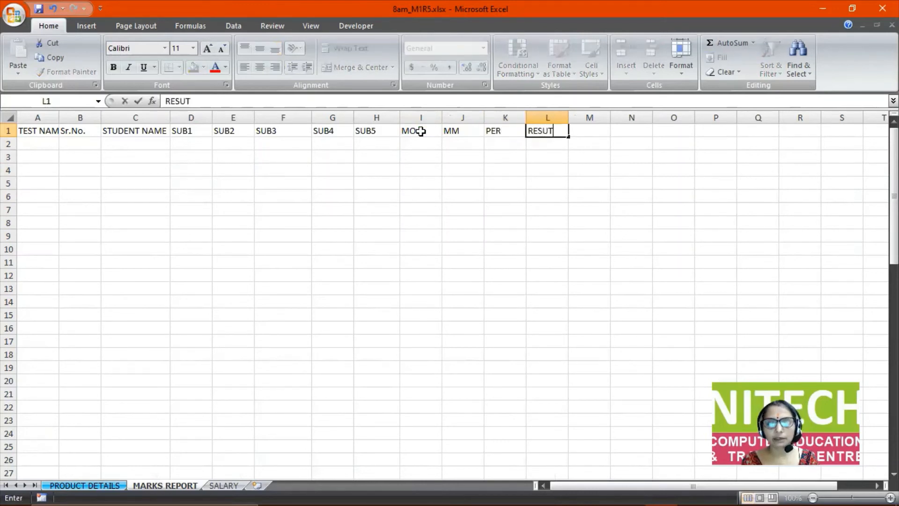
key("Tab")
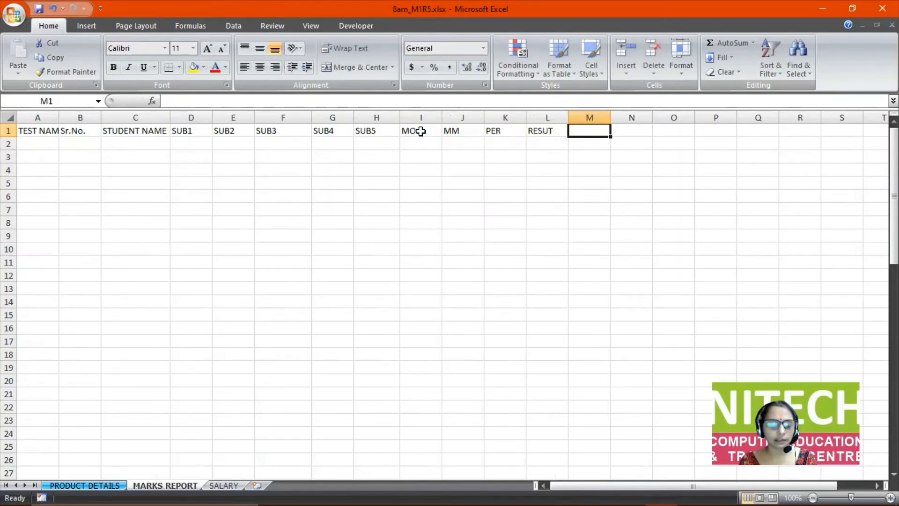
key("Left")
type("RESULT")
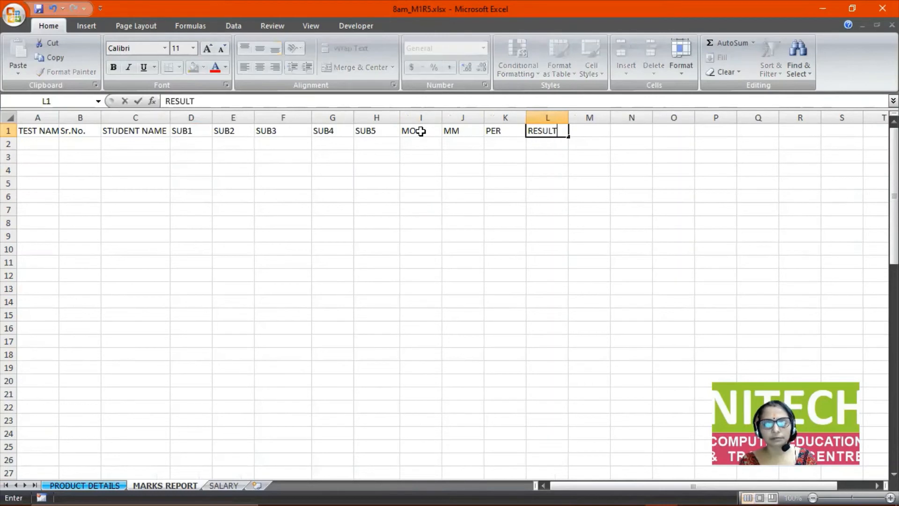
key("Tab")
type("GRADE")
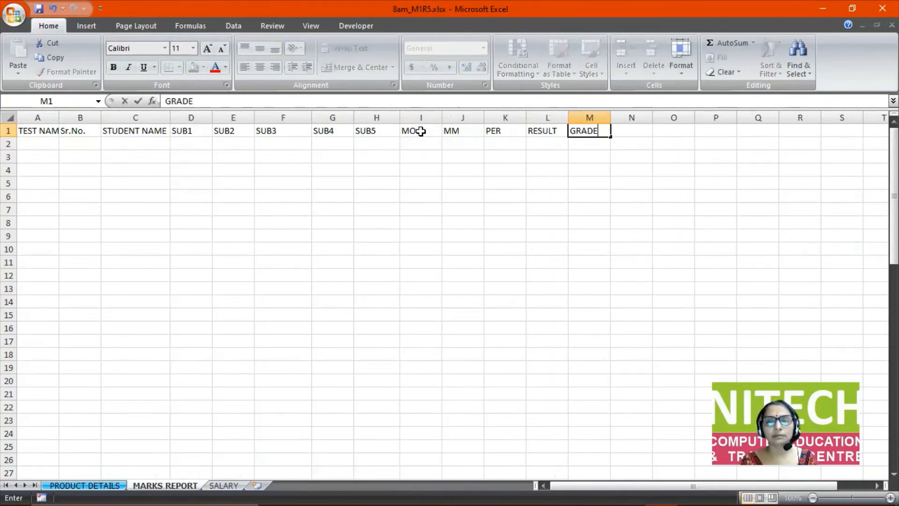
key("Tab")
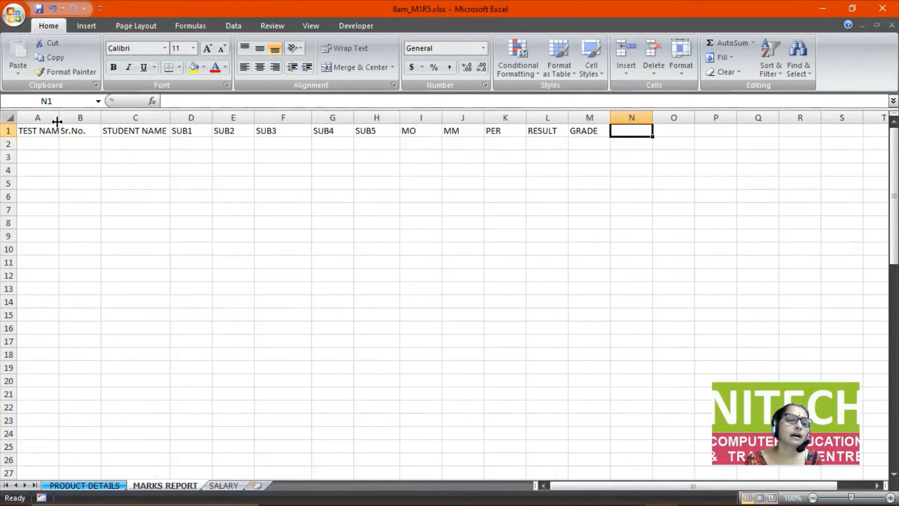
double_click(57, 120)
left_click(79, 145)
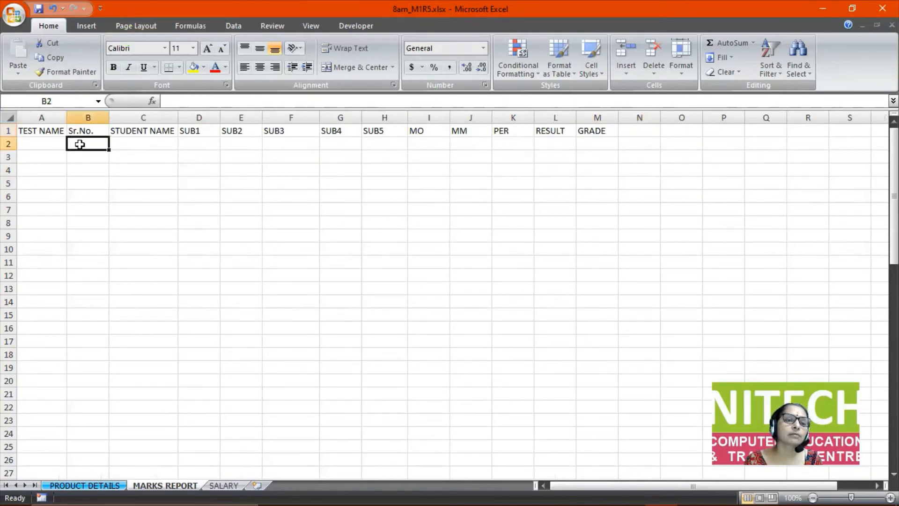
Check the serial numbers in B2:B3 of the PRODUCT DETAILS sheet and return to the MARKS REPORT sheet.
key("ctrl+Page_Up")
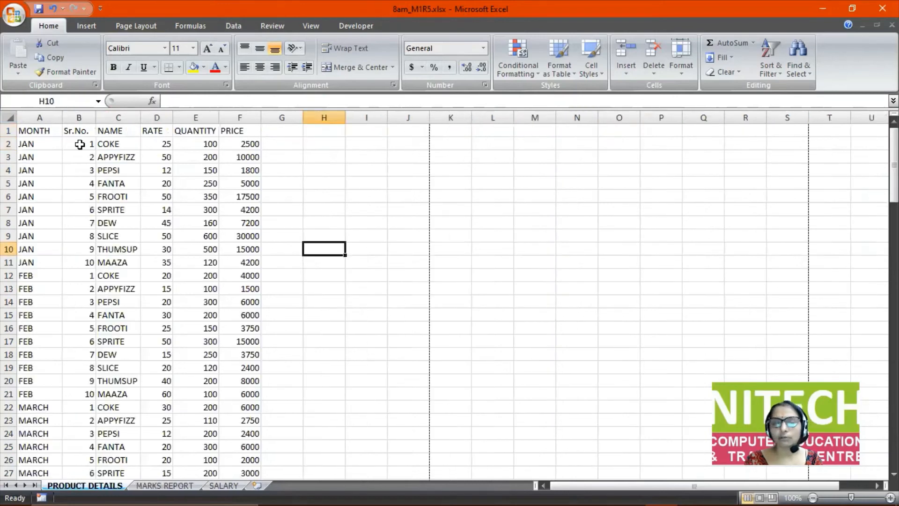
left_click_drag(79, 144, 79, 151)
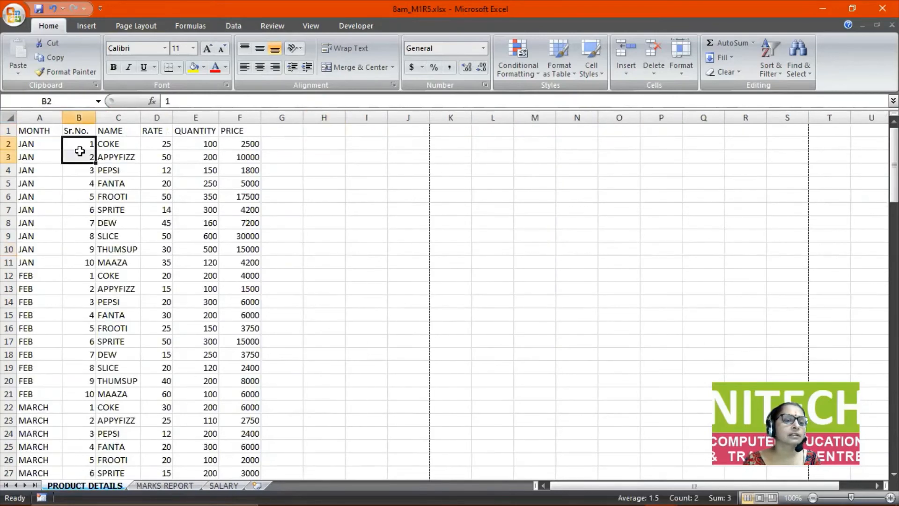
key("ctrl+Page_Down")
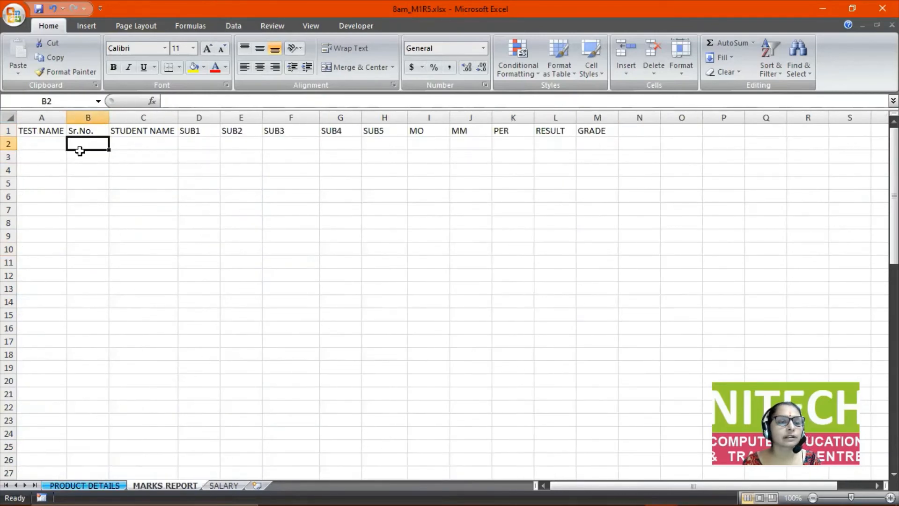
Enter serial number 1 in B2 and fill it down as a series up to 10 in B11.
type("1")
key("Return")
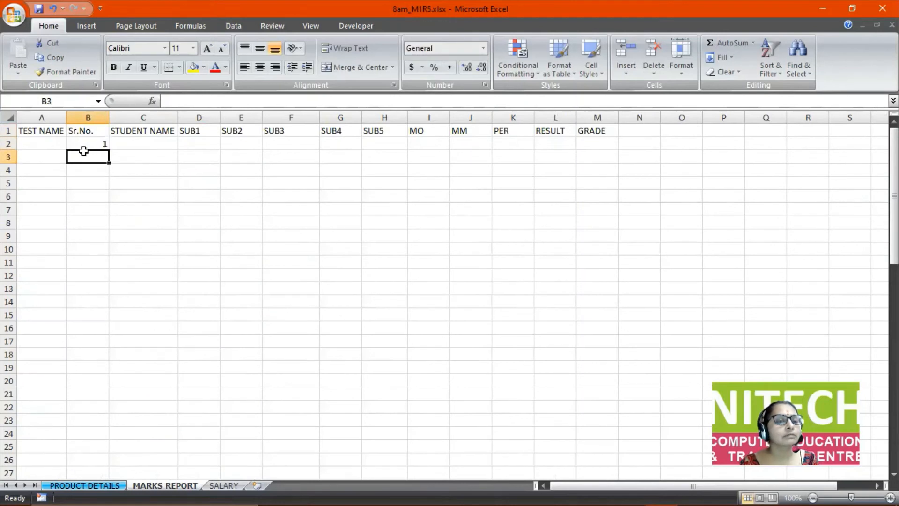
left_click(83, 145)
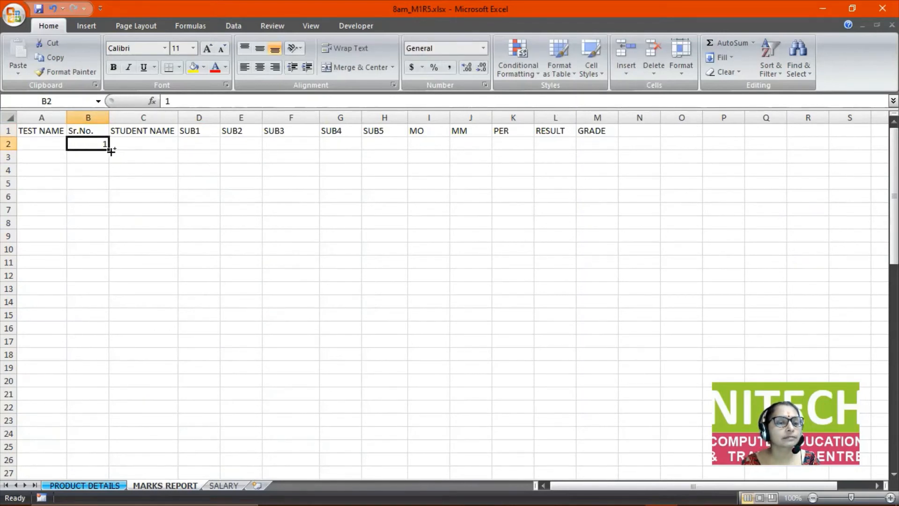
left_click_drag(109, 149, 114, 263)
Enter the first student's name in C2 and fill the custom name list down to C11.
left_click(143, 146)
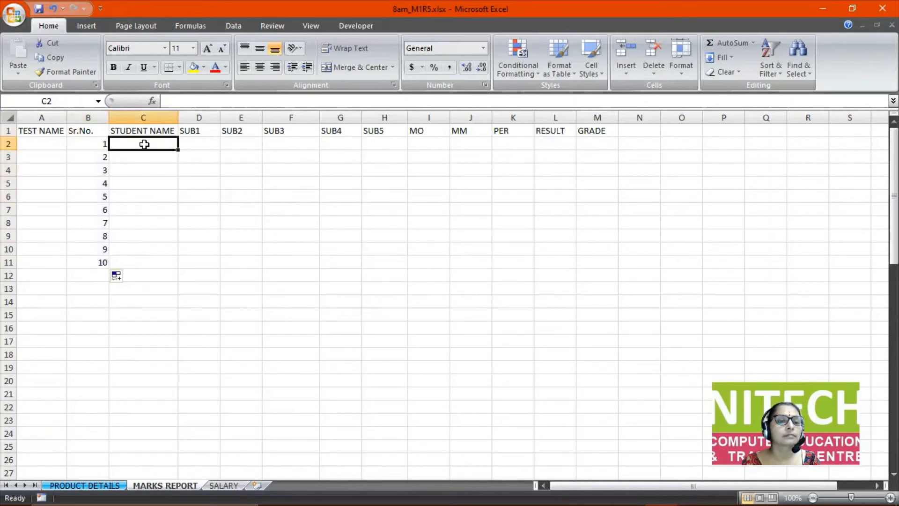
type("AMAN")
key("Return")
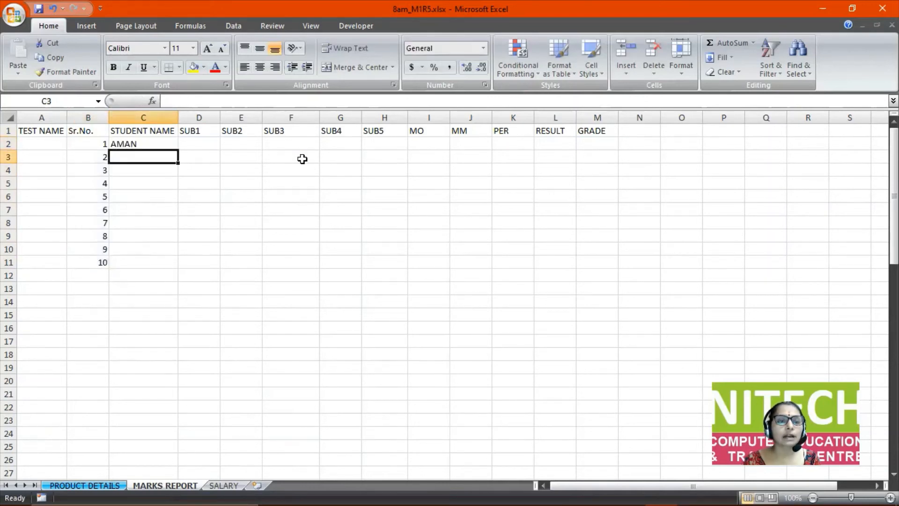
left_click(166, 145)
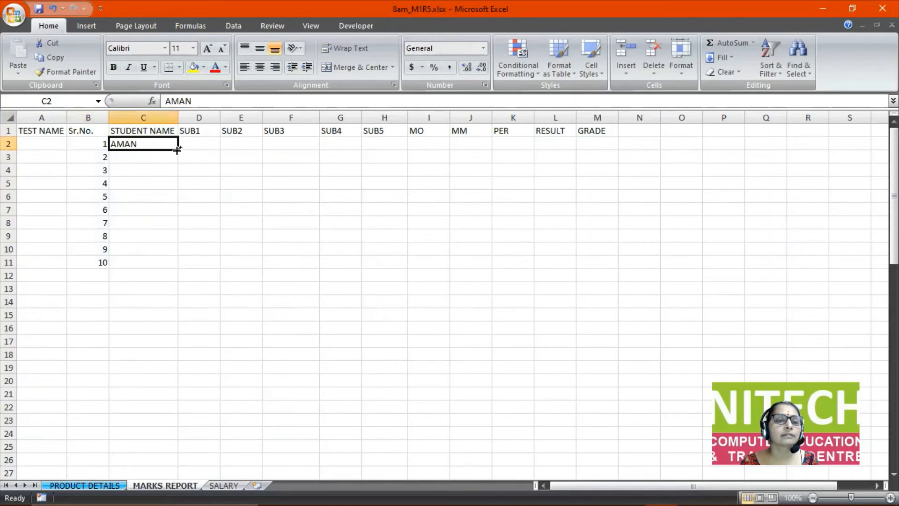
left_click_drag(177, 150, 180, 273)
left_click(239, 242)
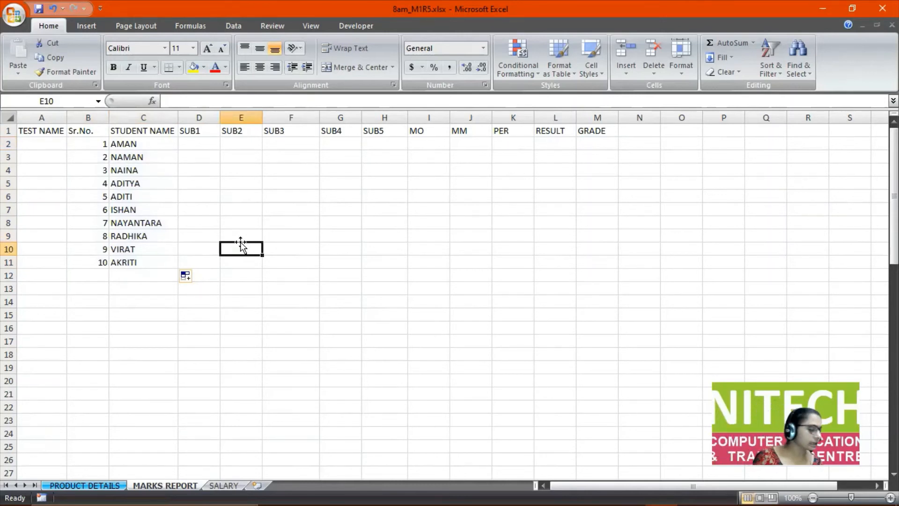
Enter UNIT TEST1 as the test name in cell A2.
left_click(192, 145)
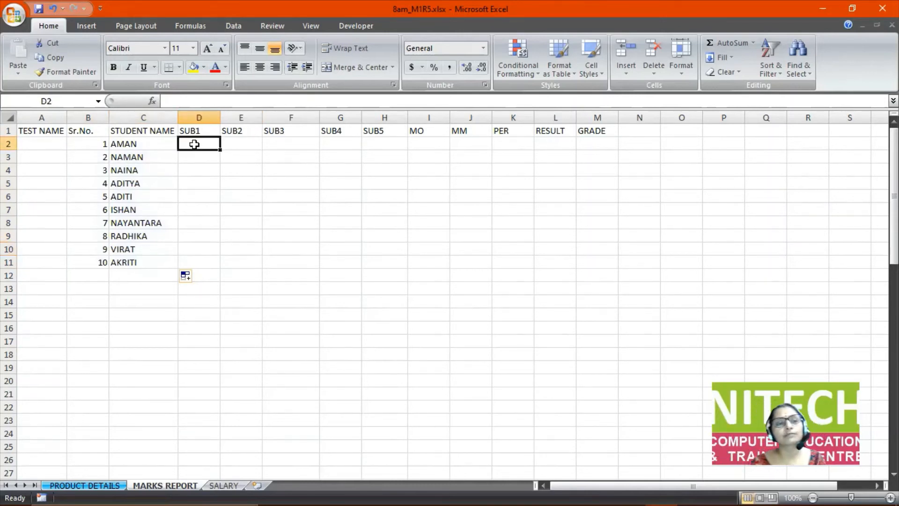
left_click(55, 142)
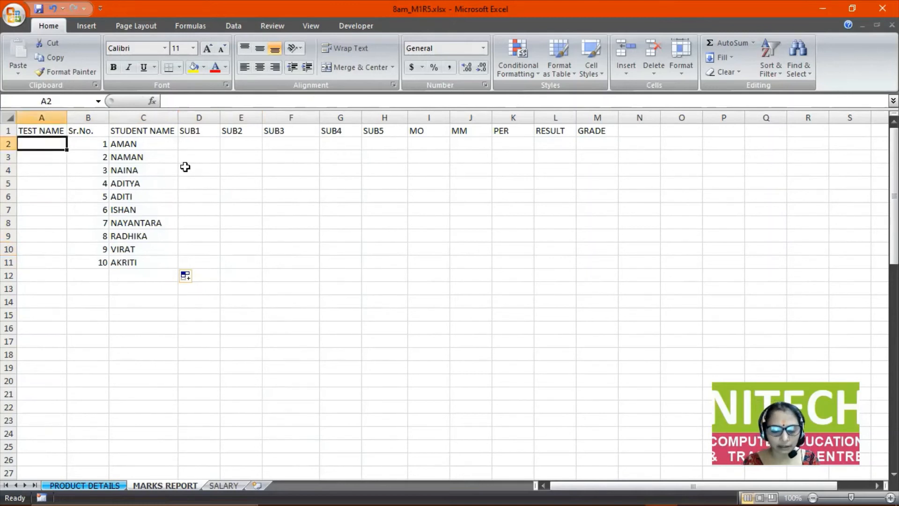
type("UNIT TEST")
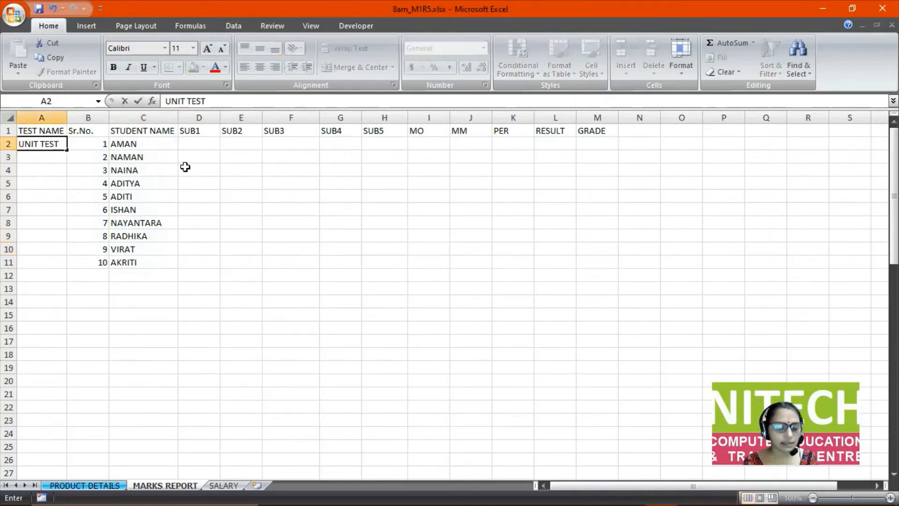
type("1")
key("Return")
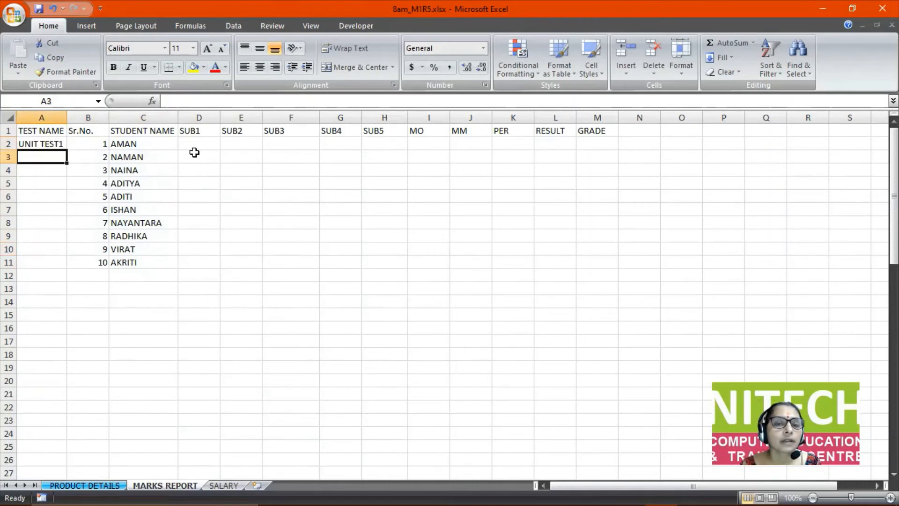
Enter the first student's SUB1 to SUB5 marks in D2:H2 as 88, 85, 87, 78 and 79.
left_click(209, 145)
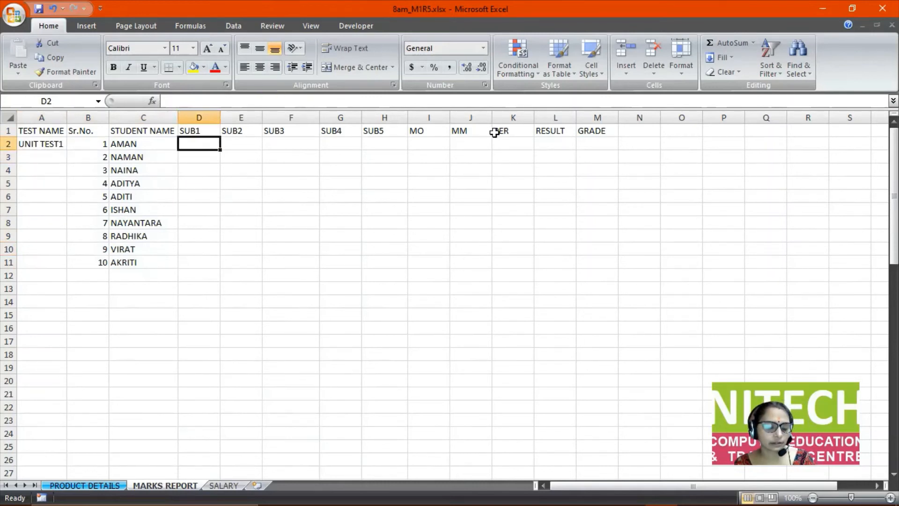
type("88")
key("Tab")
type("85")
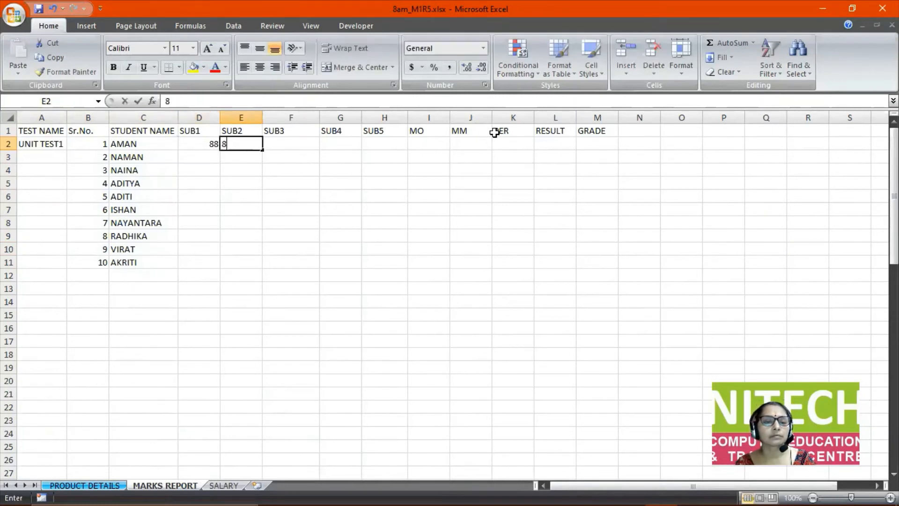
key("Tab")
type("87")
key("Tab")
type("78")
key("Tab")
type("79")
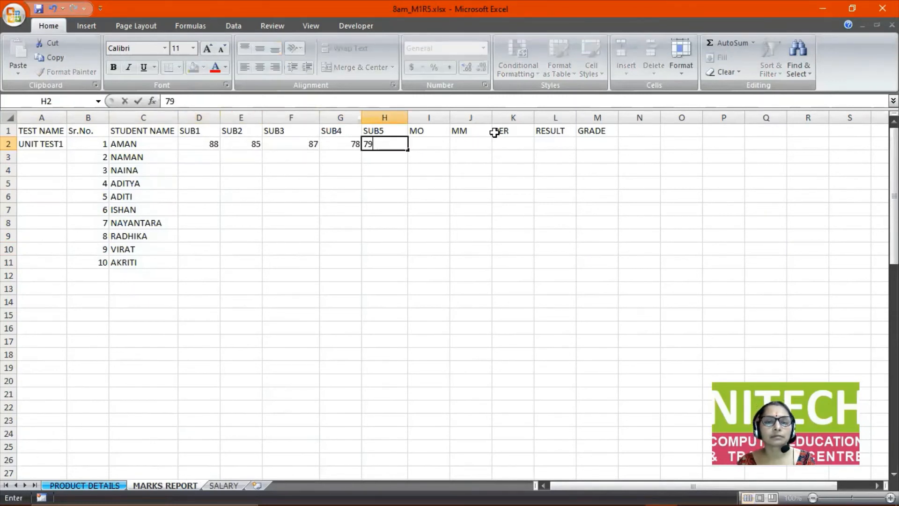
key("Return")
Enter the second student's SUB1 to SUB5 marks in D3:H3 as 64, 65, 55, 56 and 70.
type("64")
key("Tab")
type("65")
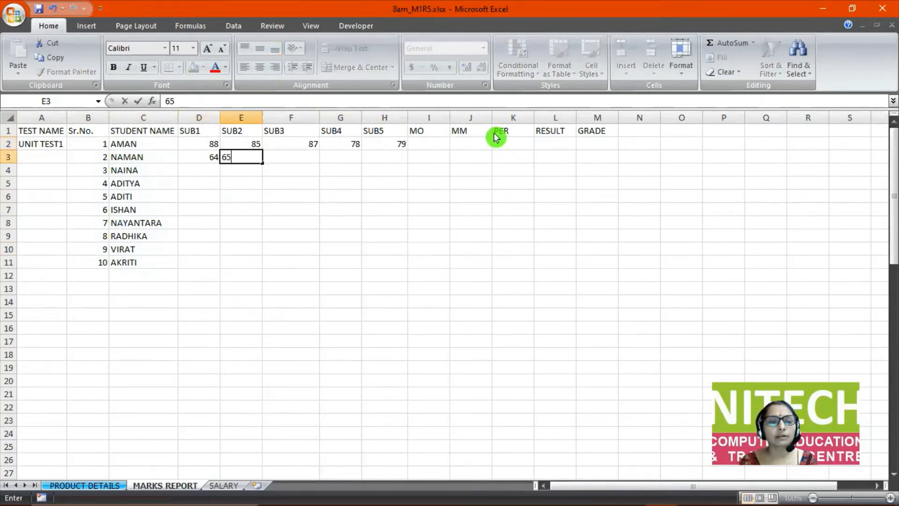
key("Tab")
type("55")
key("Tab")
type("56")
key("Tab")
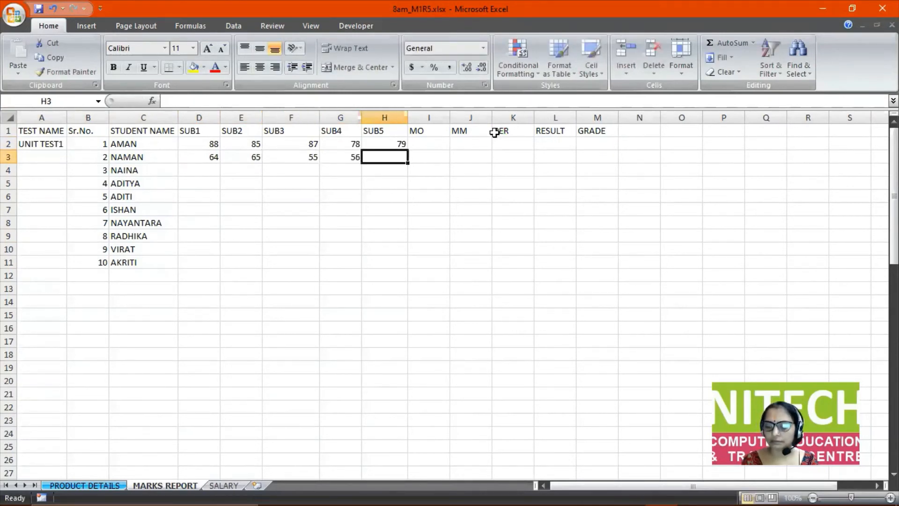
type("70")
key("Return")
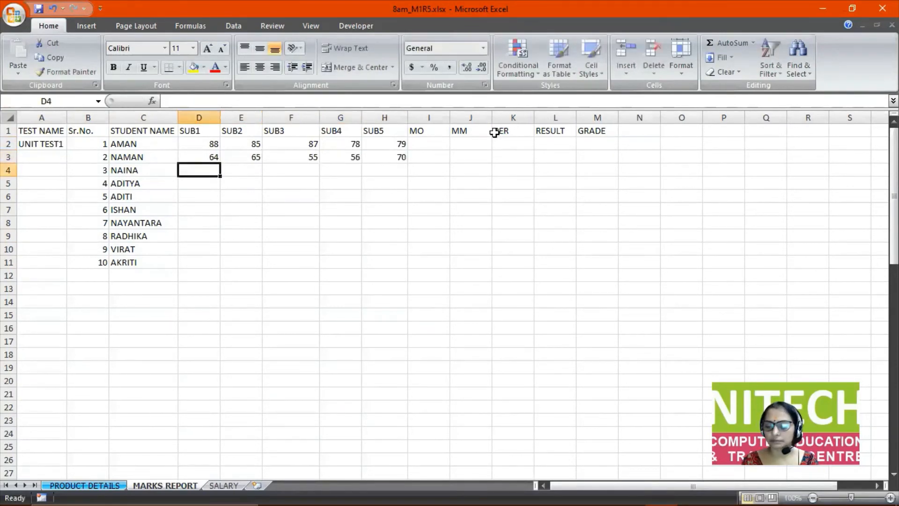
Enter the third student's SUB1 to SUB5 marks in D4:H4 as 95, 94, 97, 99 and 92.
type("95\t94")
key("Tab")
type("97")
key("Tab")
type("99")
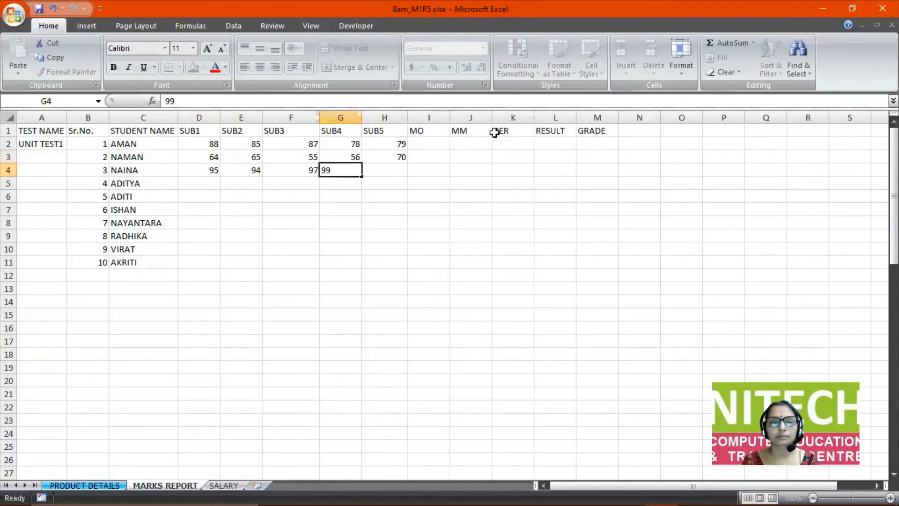
key("Tab")
type("92")
key("Return")
Enter the fourth student's SUB1 to SUB5 marks in D5:H5 as 54, 78, 56, 64 and 58.
type("54")
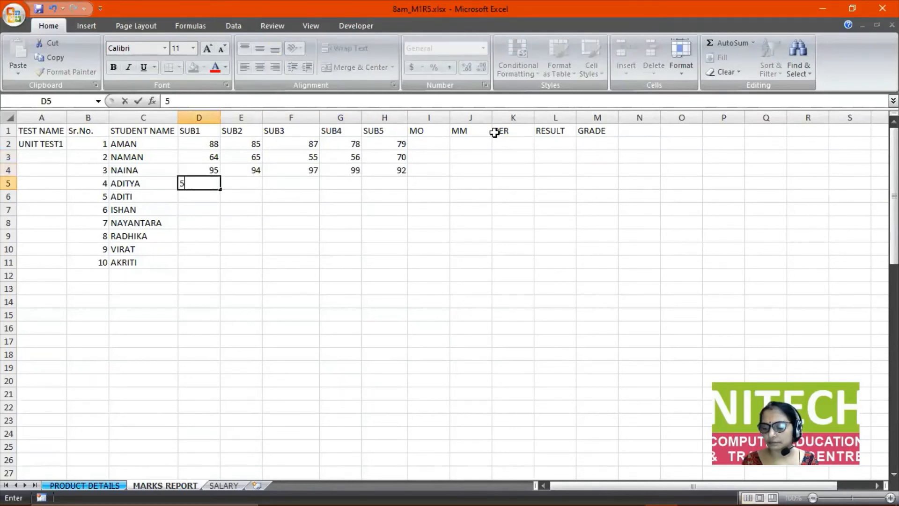
key("Tab")
type("78")
key("Tab")
type("56")
key("Tab")
type("64")
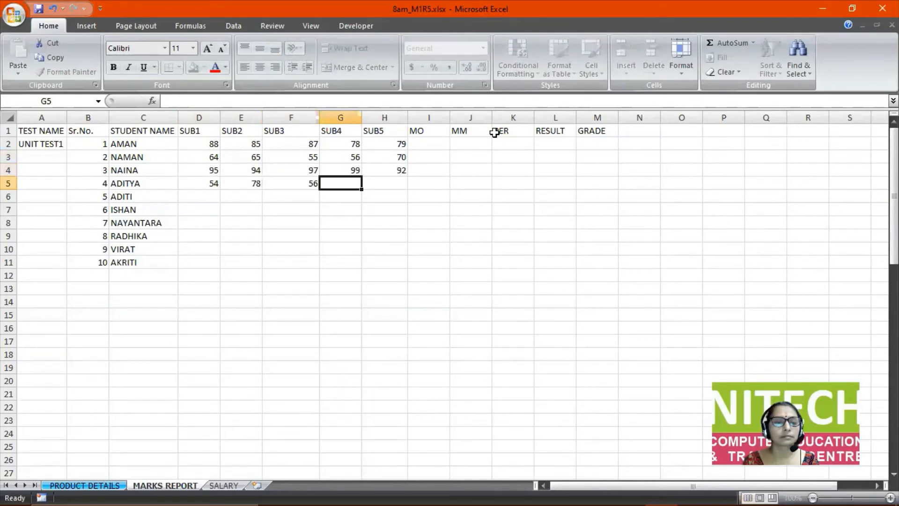
key("Tab")
type("58")
key("Return")
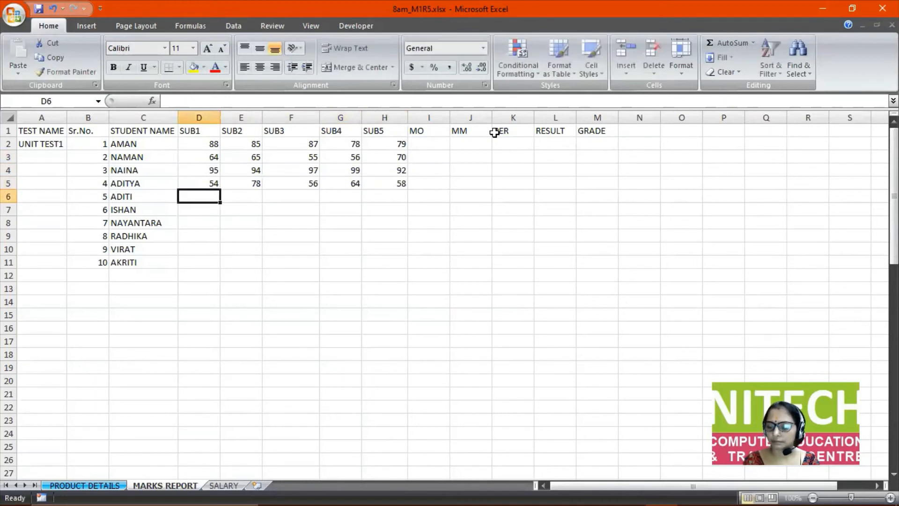
Enter the fifth student's SUB1 to SUB5 marks in D6:H6 as 78, 82, 87, 81 and 79.
type("7")
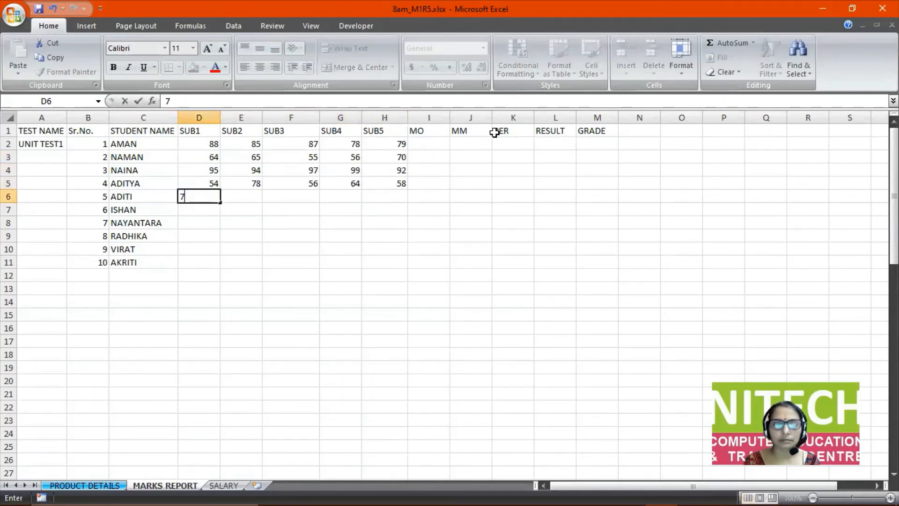
type("8")
key("Tab")
type("82")
key("Tab")
type("87")
key("Tab")
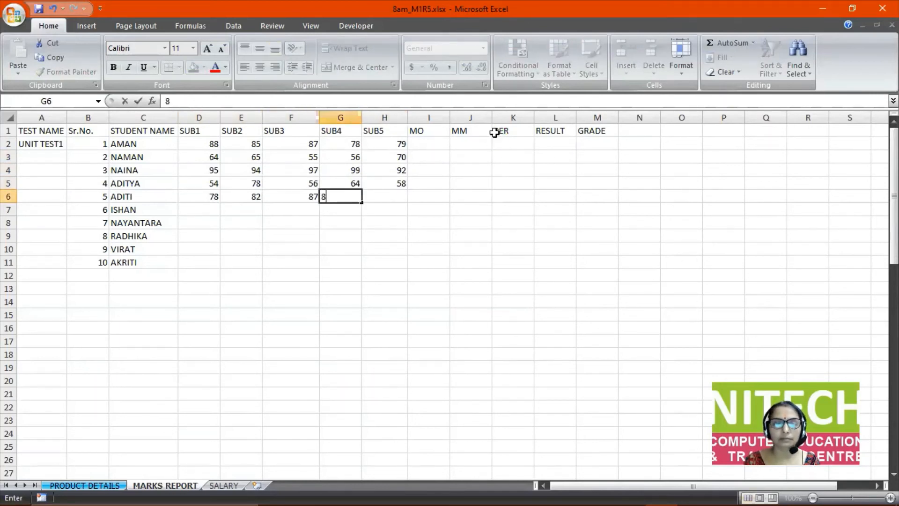
type("81")
key("Tab")
type("79")
key("Return")
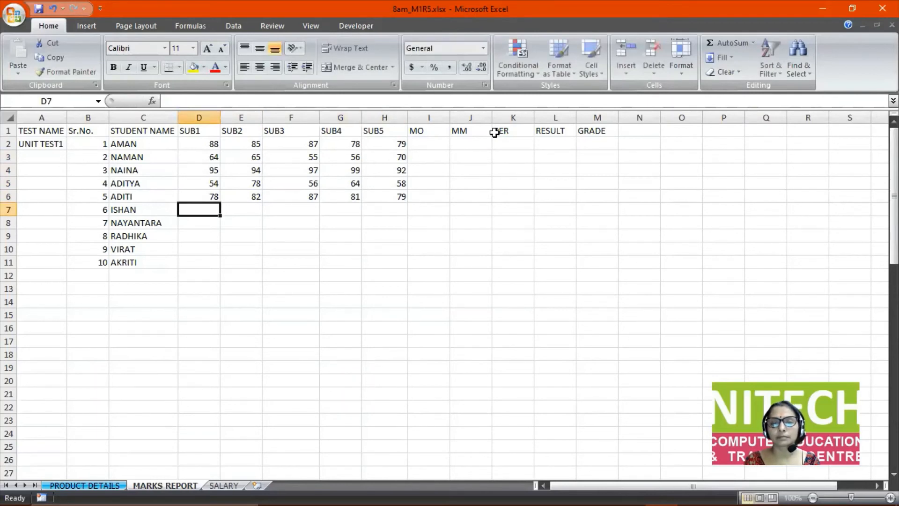
Enter the sixth student's SUB1 to SUB5 marks in D7:H7 as 64, 59, 67, 45 and 50.
type("64")
key("Tab")
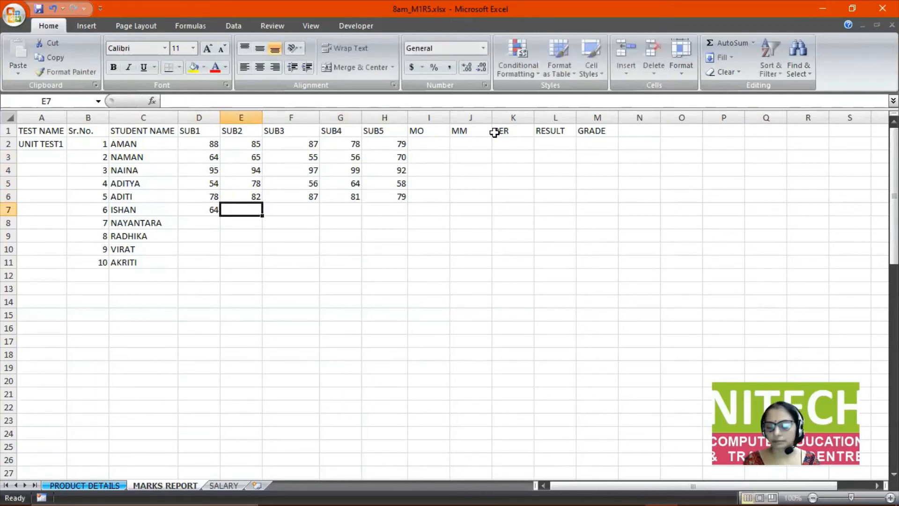
type("59")
key("Tab")
type("67")
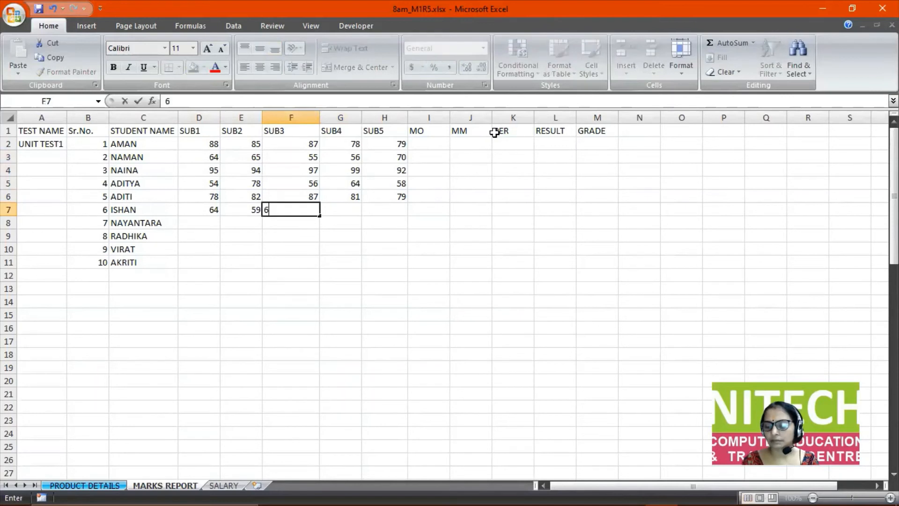
key("Tab")
type("45")
key("Tab")
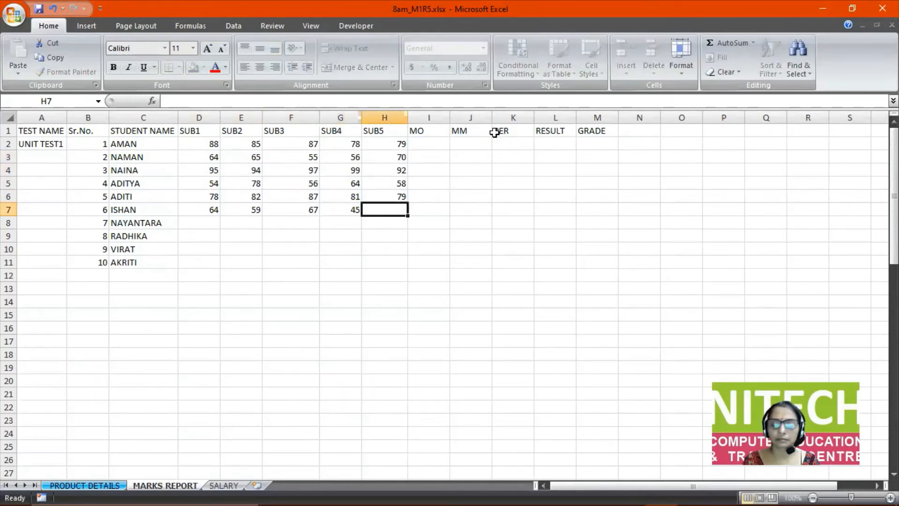
type("50")
key("Return")
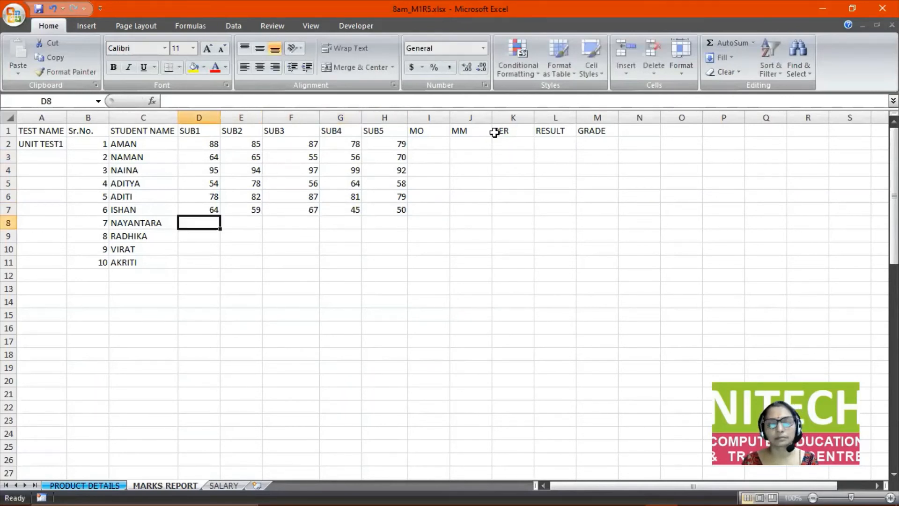
Enter the seventh student's SUB1 to SUB5 marks in D8:H8 as 89, 88, 87, 89 and 95.
type("89")
key("Tab")
type("88")
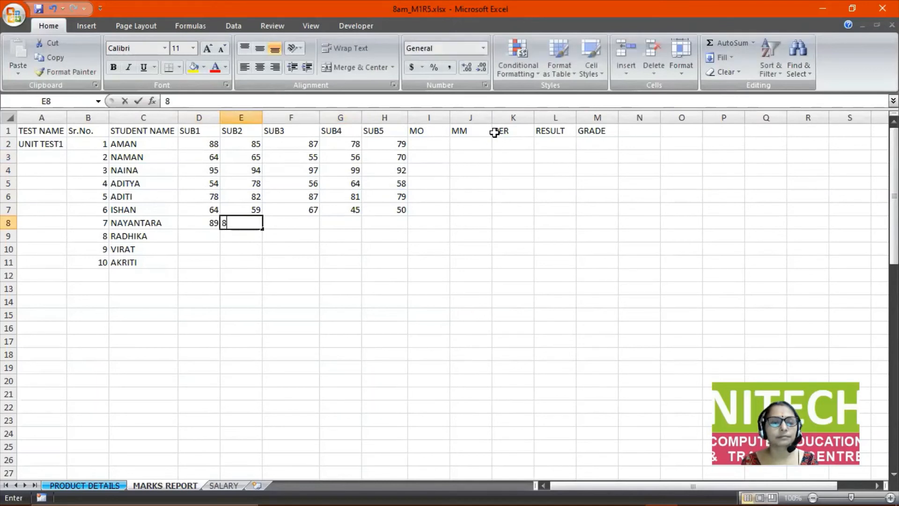
key("Tab")
type("87")
key("Tab")
type("8")
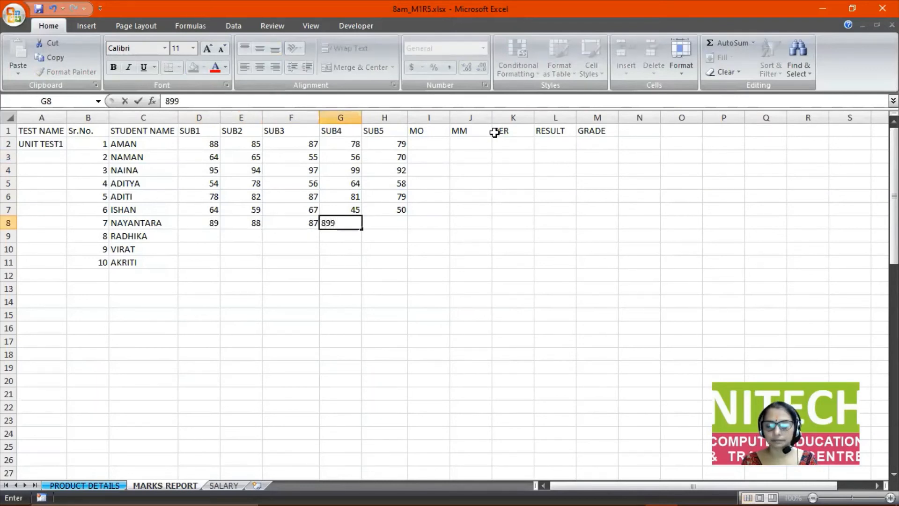
key("BackSpace")
key("Tab")
type("95")
key("Return")
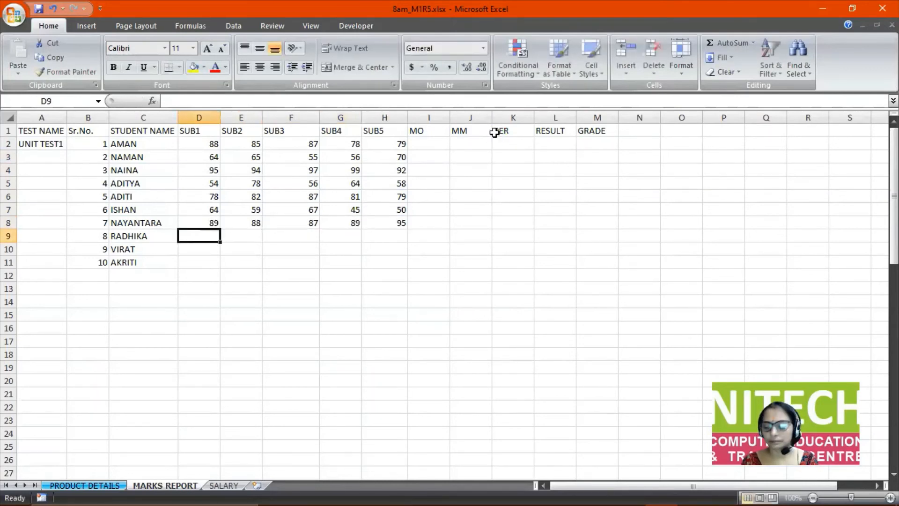
Enter the eighth student's SUB1 to SUB5 marks in D9:H9 as 78, 87, 80, 70 and 72.
type("78")
key("Tab")
type("87")
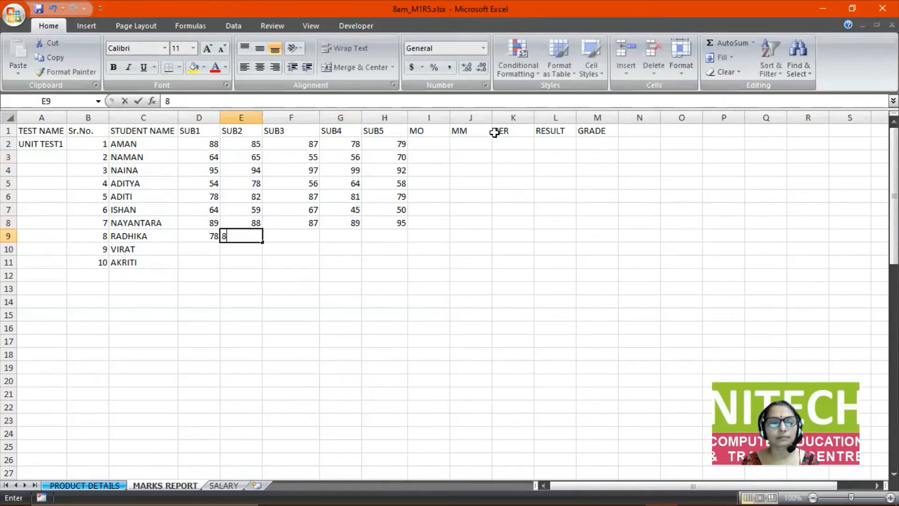
key("Tab")
type("80")
key("Tab")
type("70")
key("Tab")
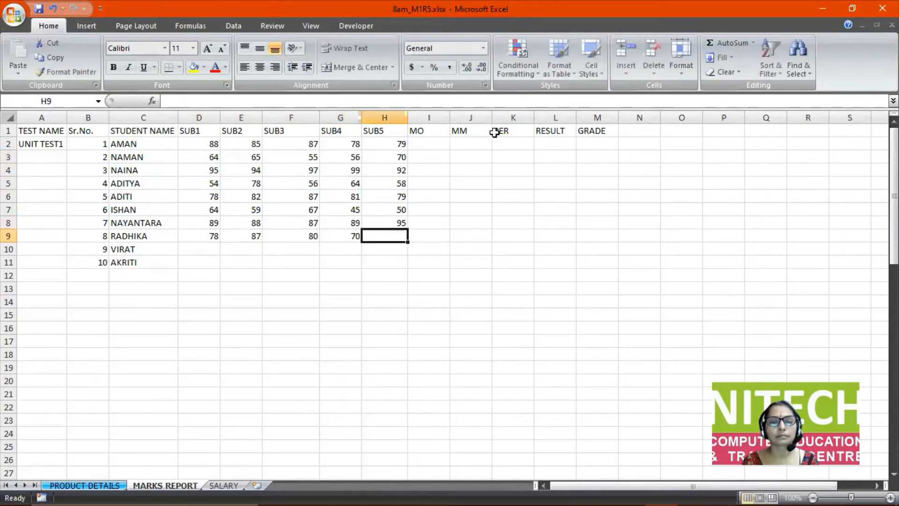
type("72")
key("Tab")
key("Return")
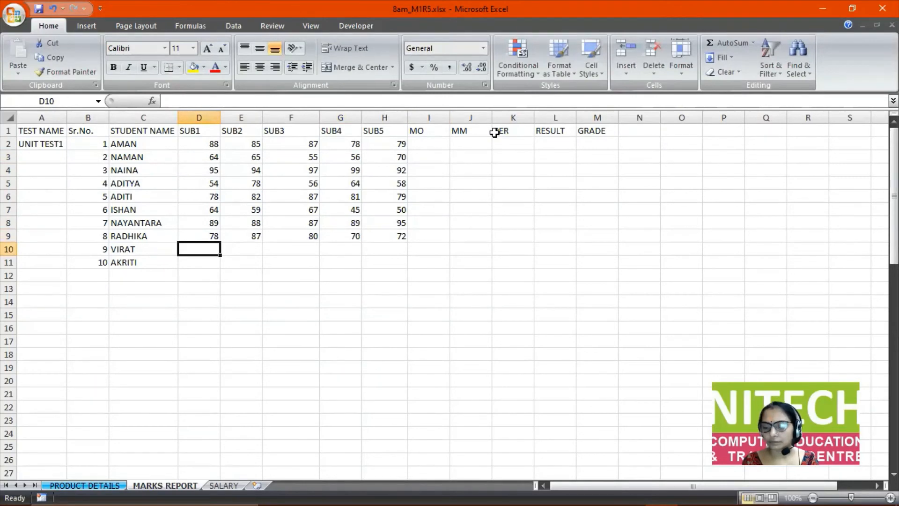
Enter the ninth student's SUB1 to SUB5 marks in D10:H10 as 96, 97, 98, 99 and 97.
type("96")
key("Tab")
type("97")
key("Tab")
type("98")
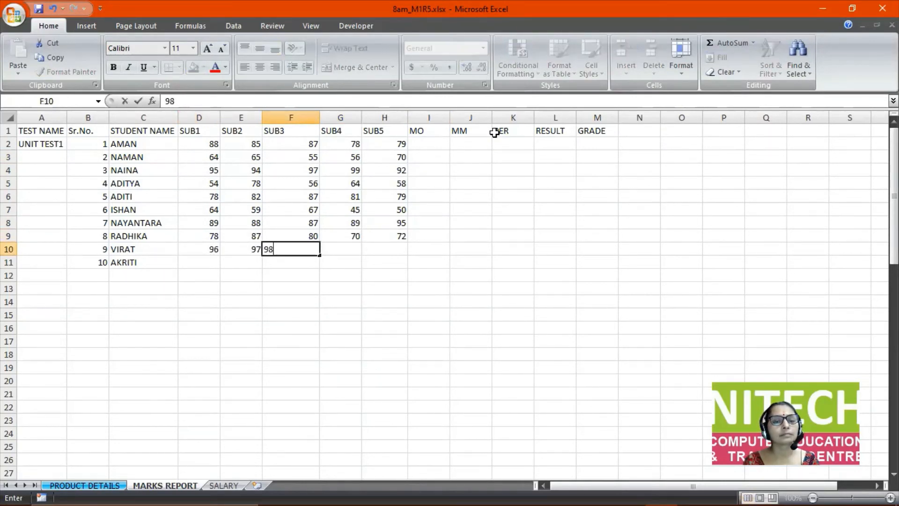
key("Tab")
type("99")
key("Tab")
type("97")
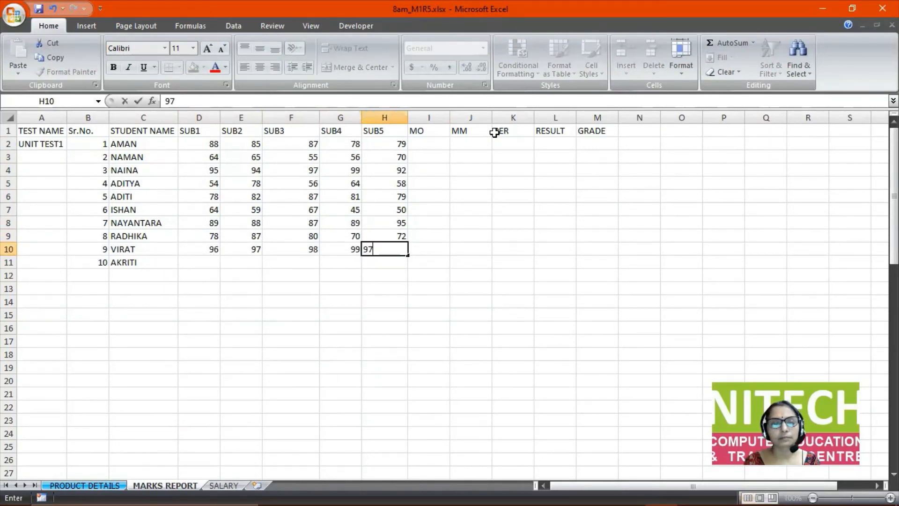
key("Return")
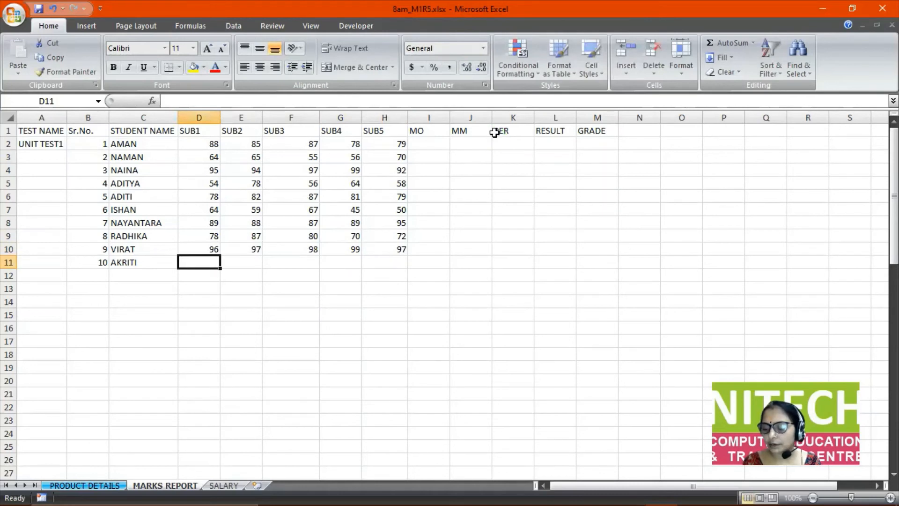
Enter the tenth student's SUB1 to SUB5 marks in D11:H11 as 64, 65, 67, 71 and 78.
type("64")
key("Tab")
type("65")
key("Tab")
type("6")
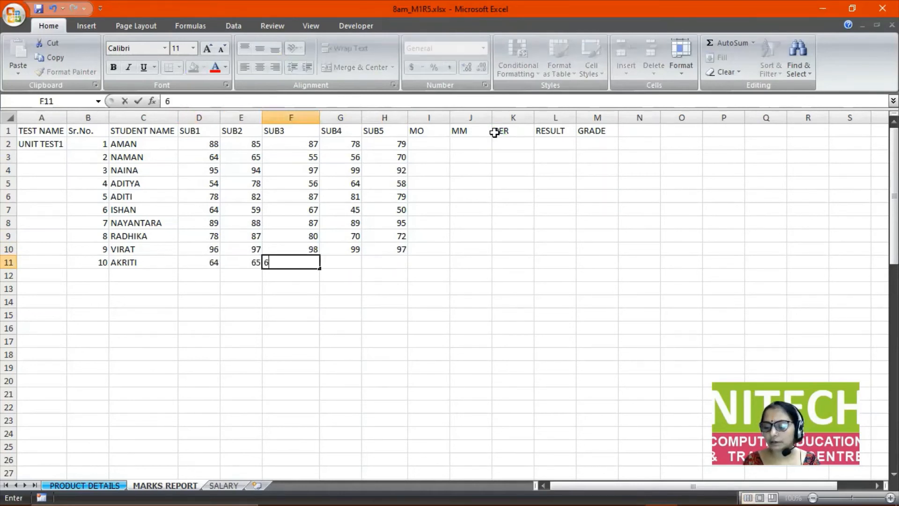
type("7")
key("Tab")
type("71")
key("Tab")
type("7")
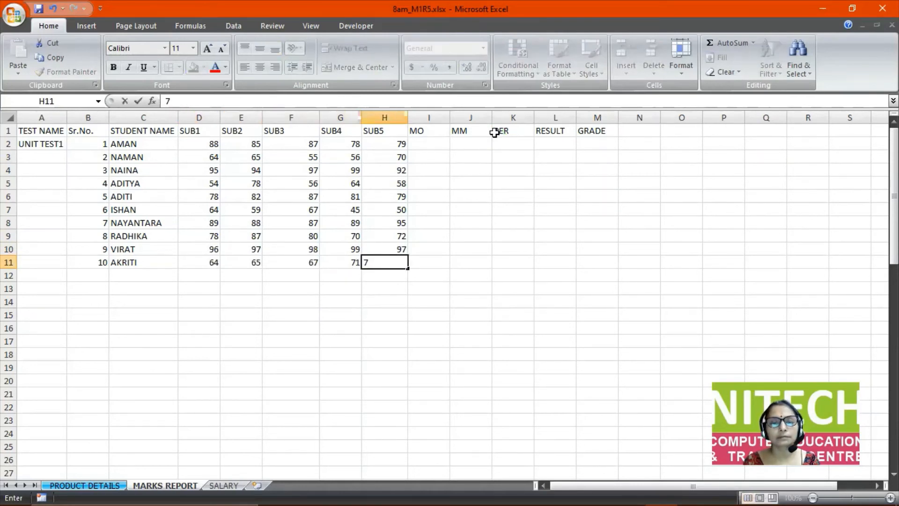
type("8")
key("Return")
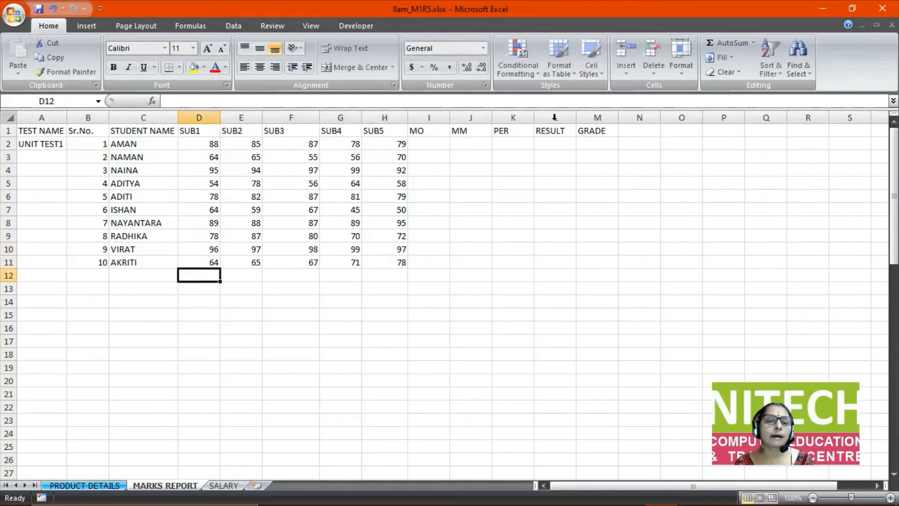
Try AutoSum for the MO totals in I2:I11 and clear them again.
left_click(427, 141)
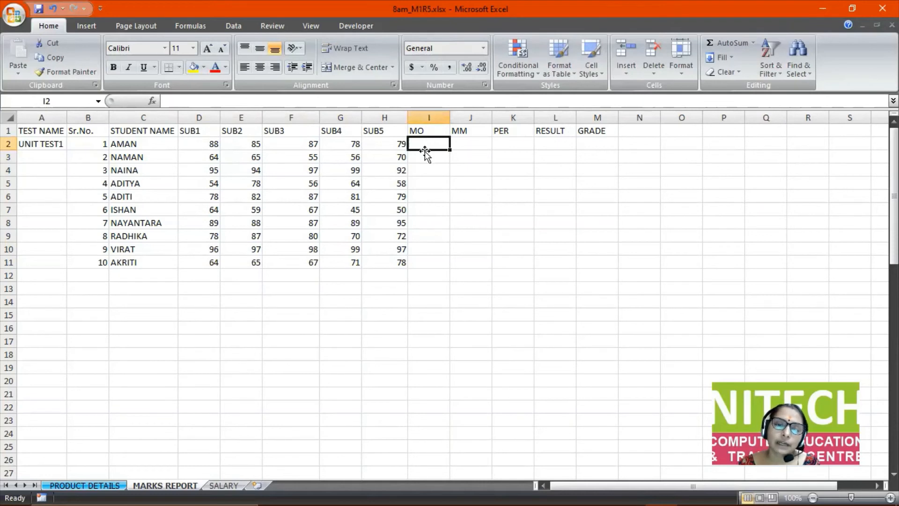
left_click_drag(424, 141, 427, 263)
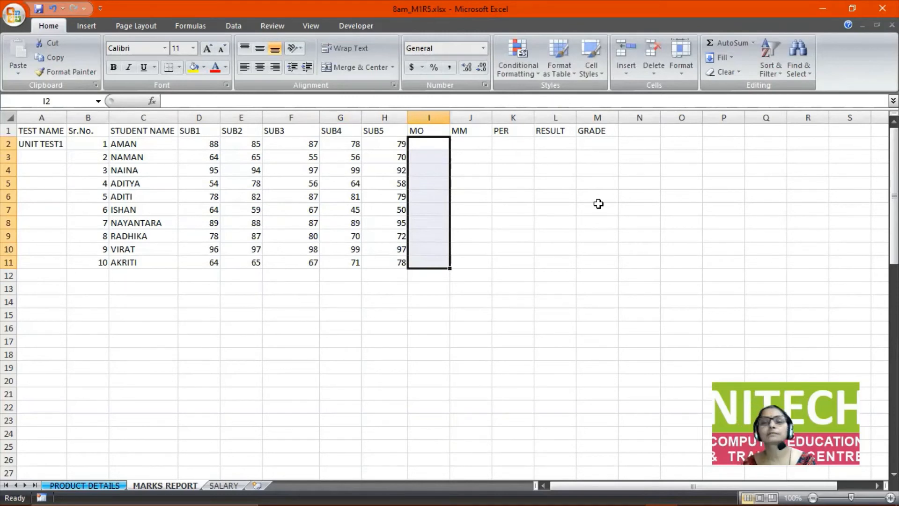
left_click(424, 11)
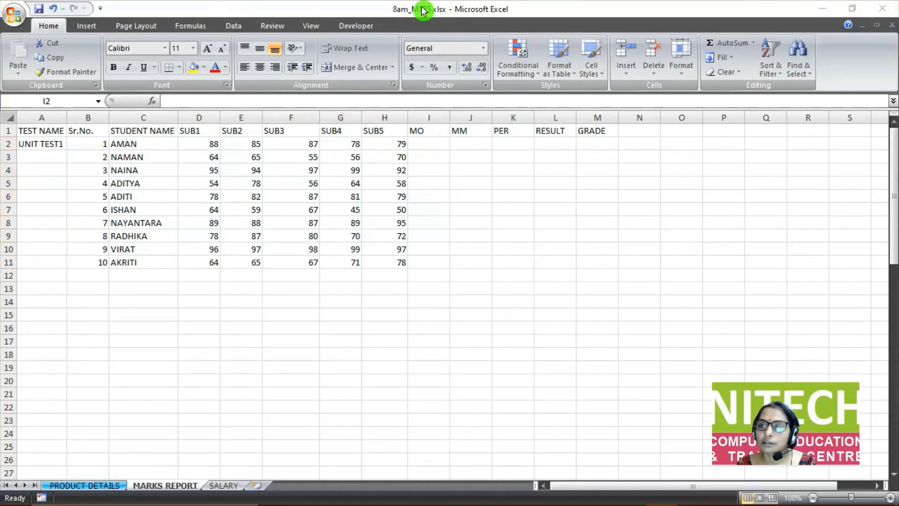
left_click(418, 147)
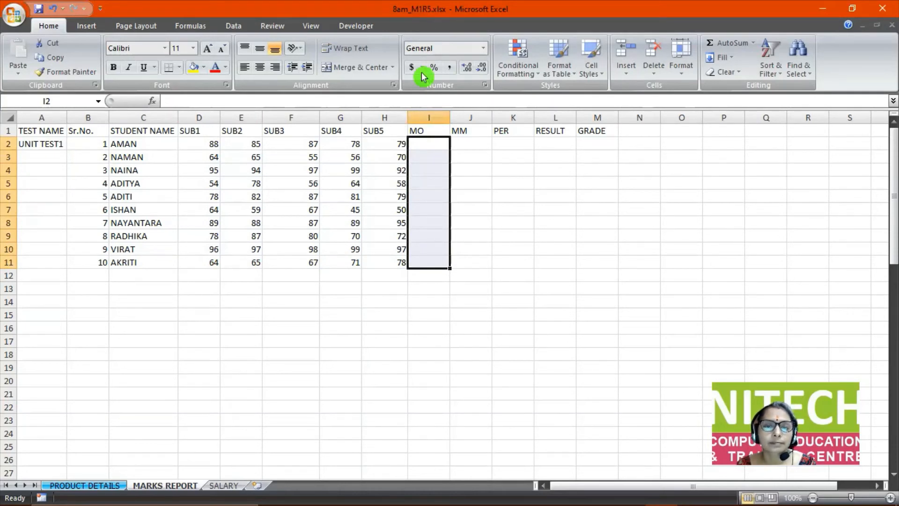
key("alt+Tab")
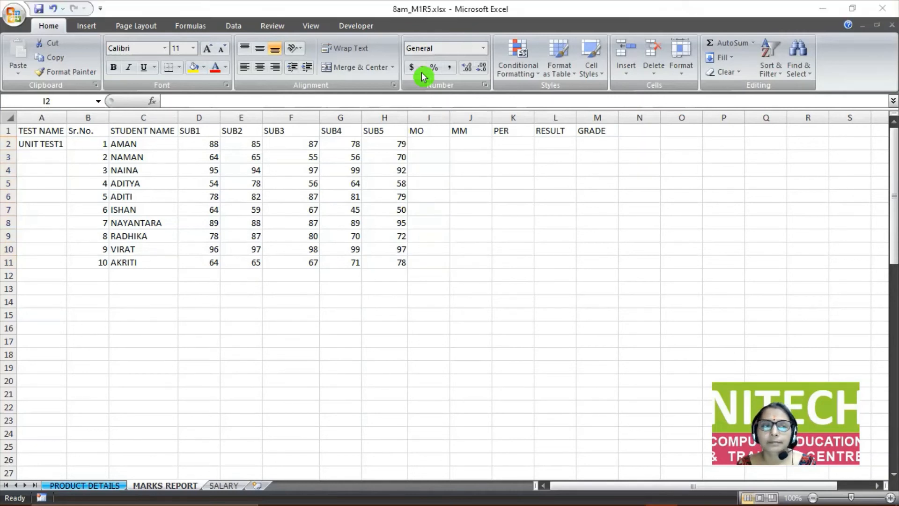
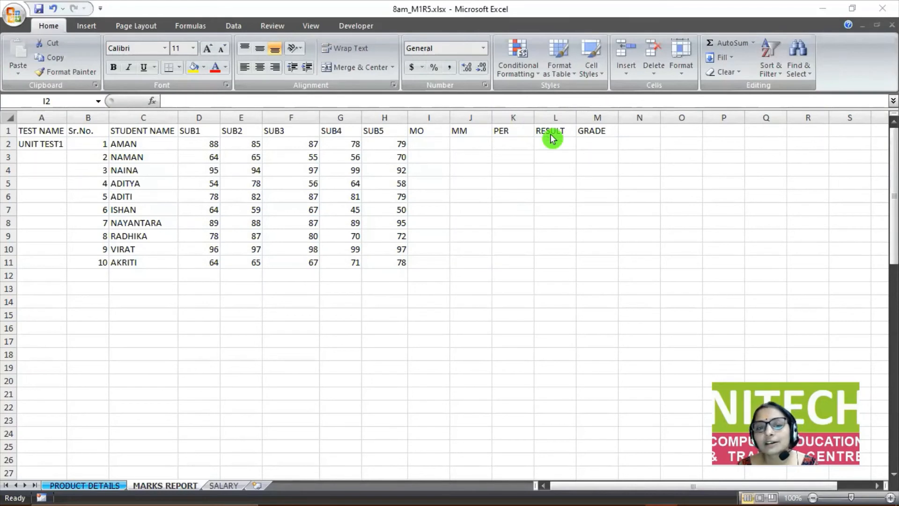
left_click(415, 145)
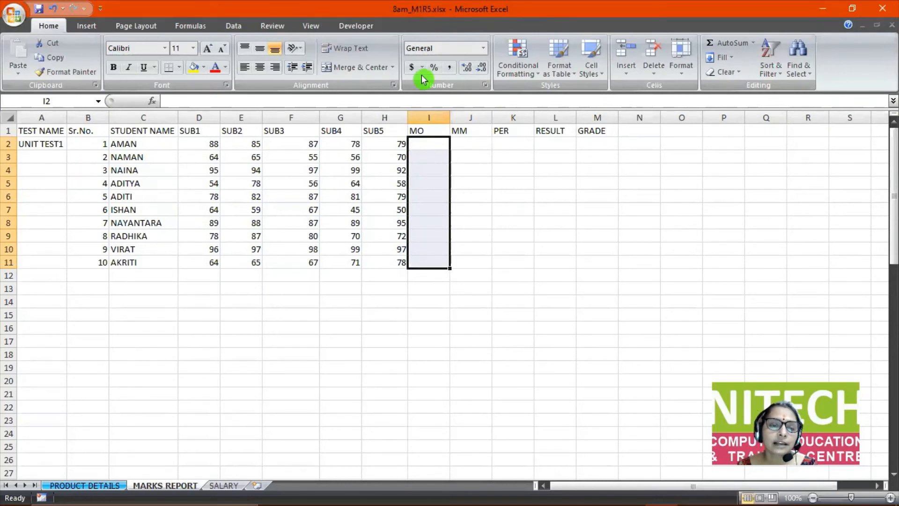
key("alt+Tab")
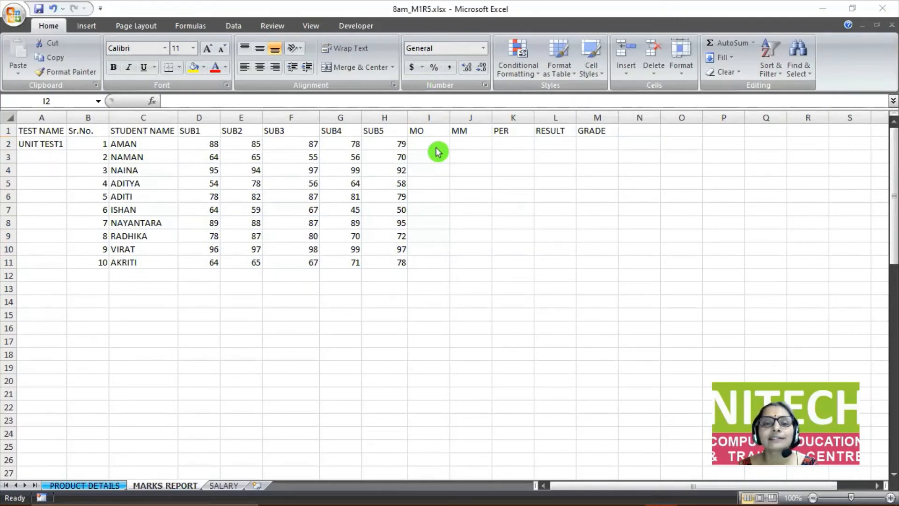
key("alt+Tab")
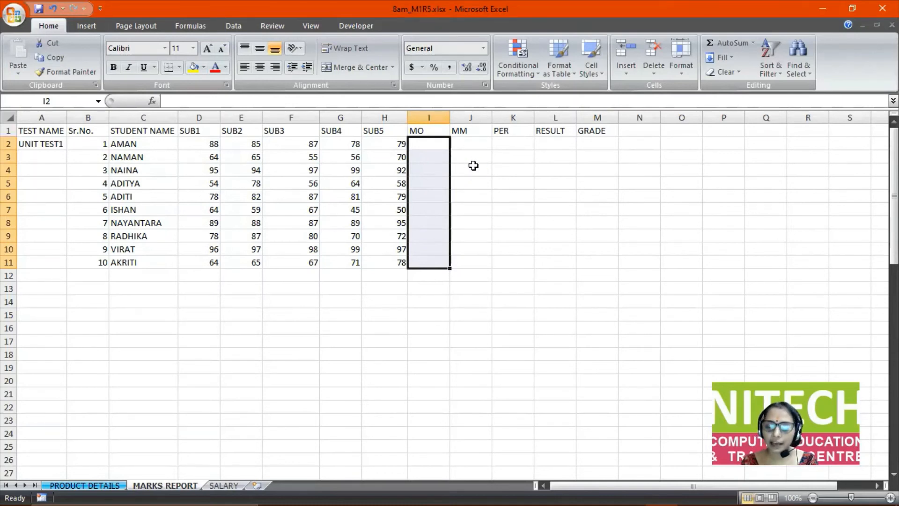
key("alt")
key("alt+equal")
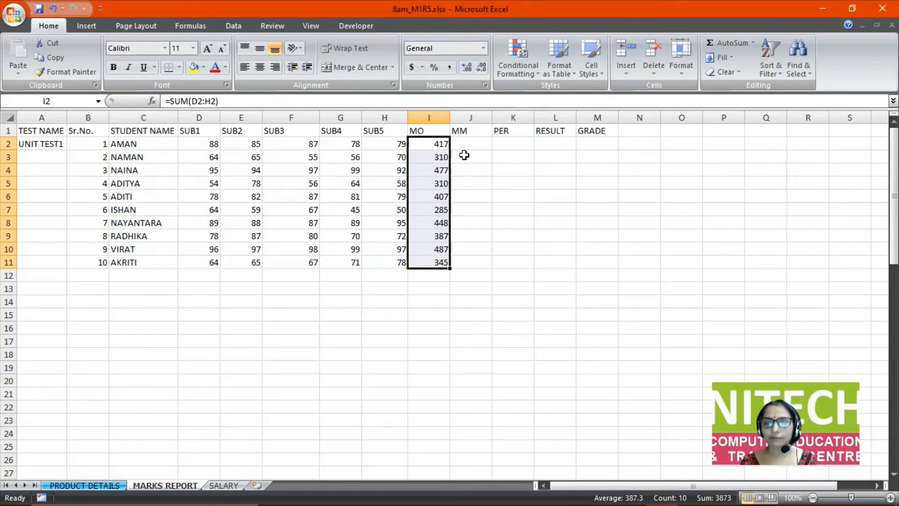
key("Delete")
left_click(489, 274)
Total each student's SUB1 to SUB5 marks in the MO column, I2:I11, with AutoSum.
left_click_drag(430, 148, 436, 266)
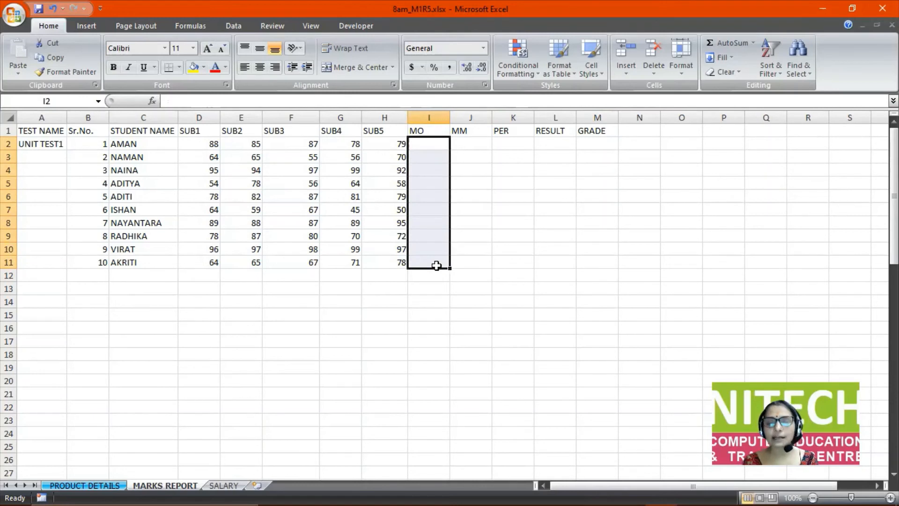
key("alt+equal")
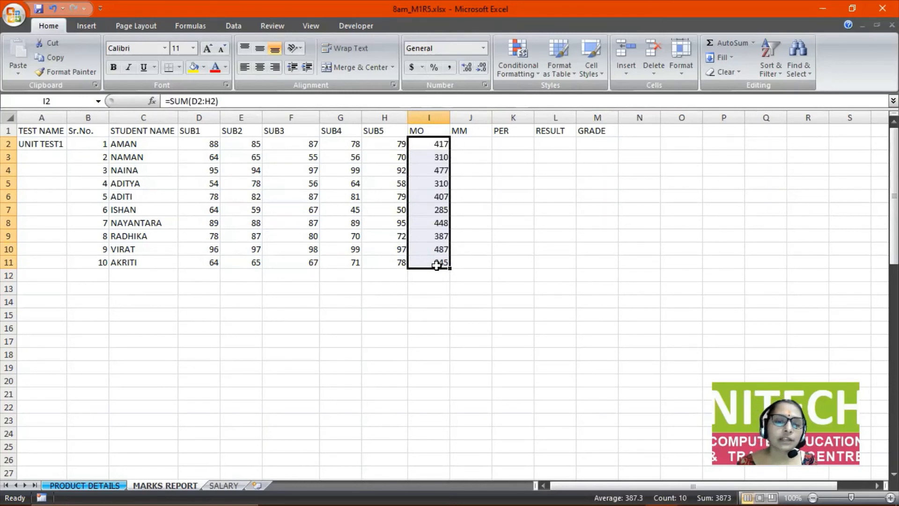
left_click(384, 315)
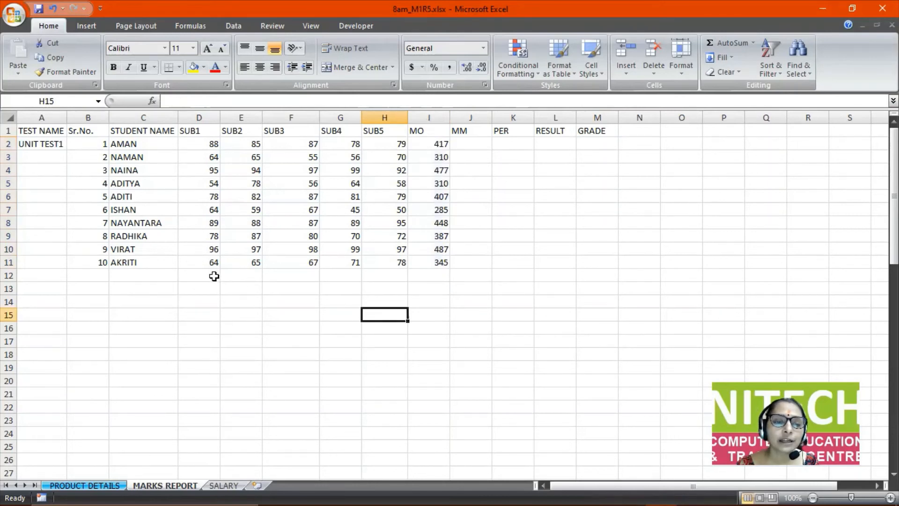
Try AutoSum for the column totals in D12:I12 and clear them again.
left_click_drag(214, 276, 421, 278)
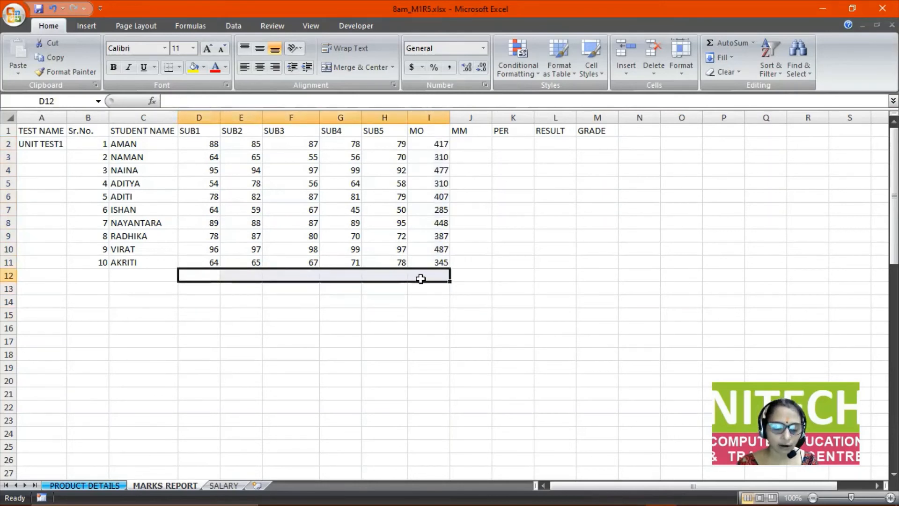
key("alt+equal")
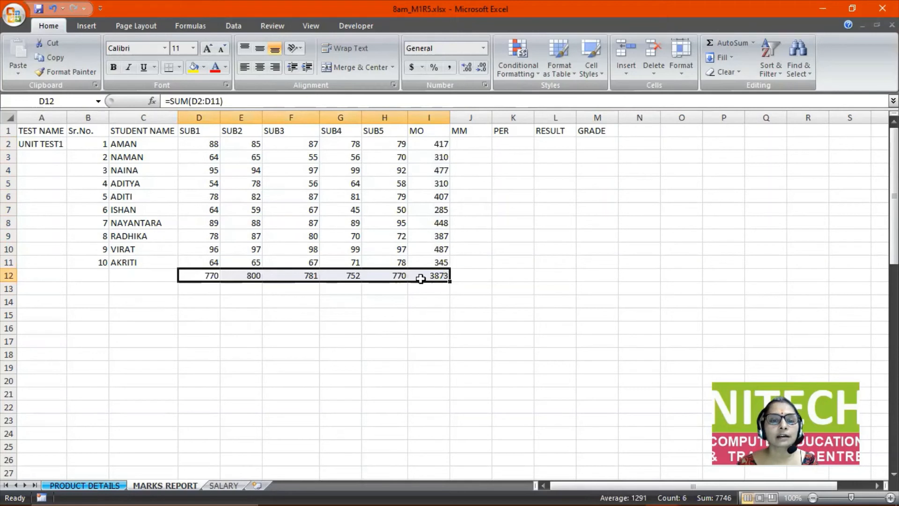
key("Delete")
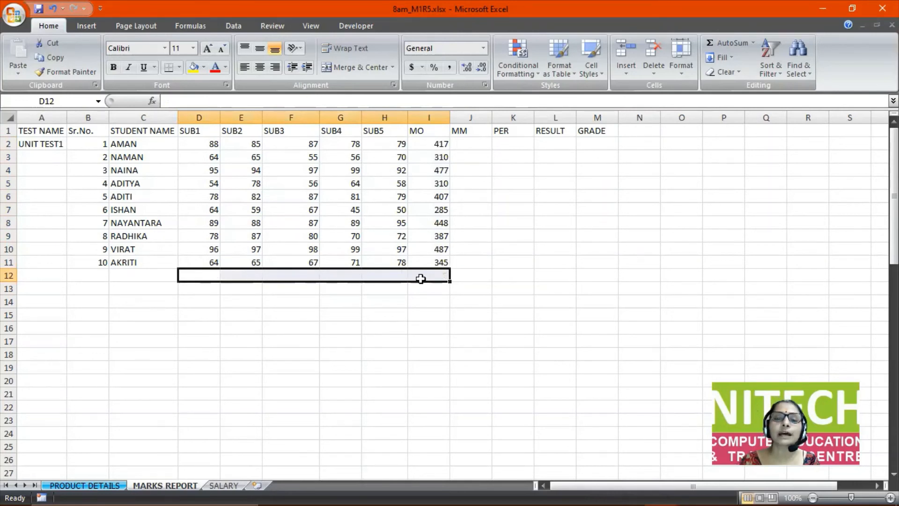
left_click(426, 141)
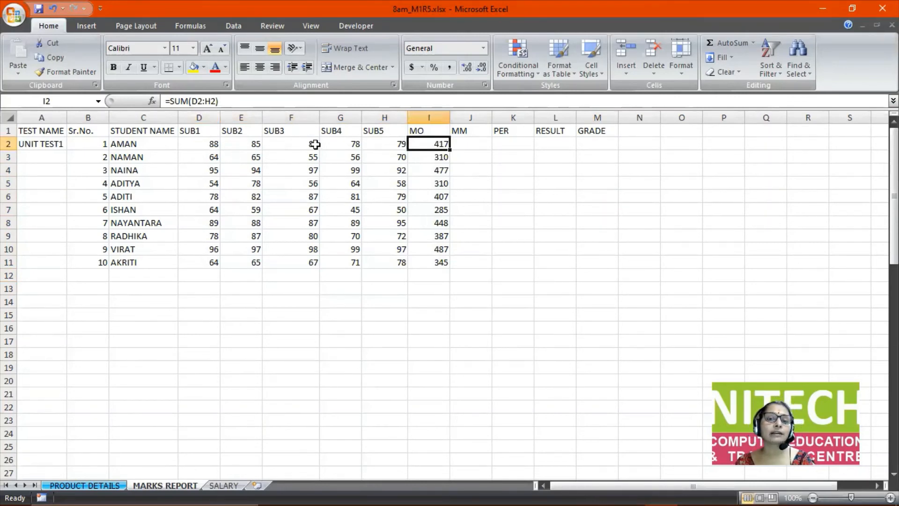
left_click_drag(209, 145, 377, 144)
left_click(427, 142)
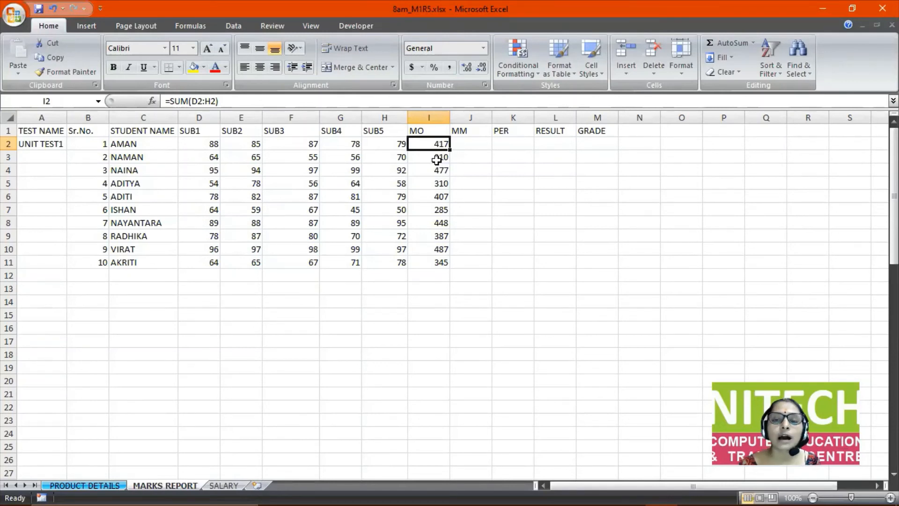
Enter 500 as the first student's MM value in J2 and fill it down to J11.
left_click(476, 140)
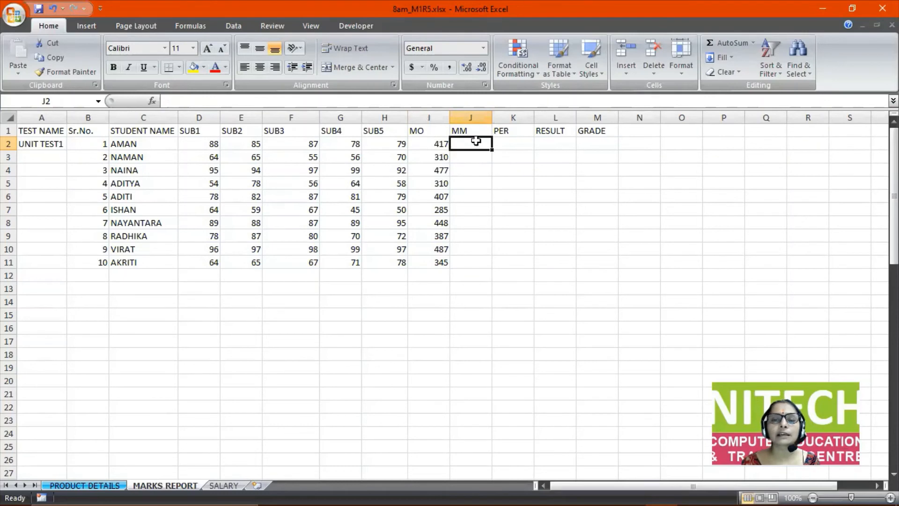
type("500")
key("Return")
left_click(476, 141)
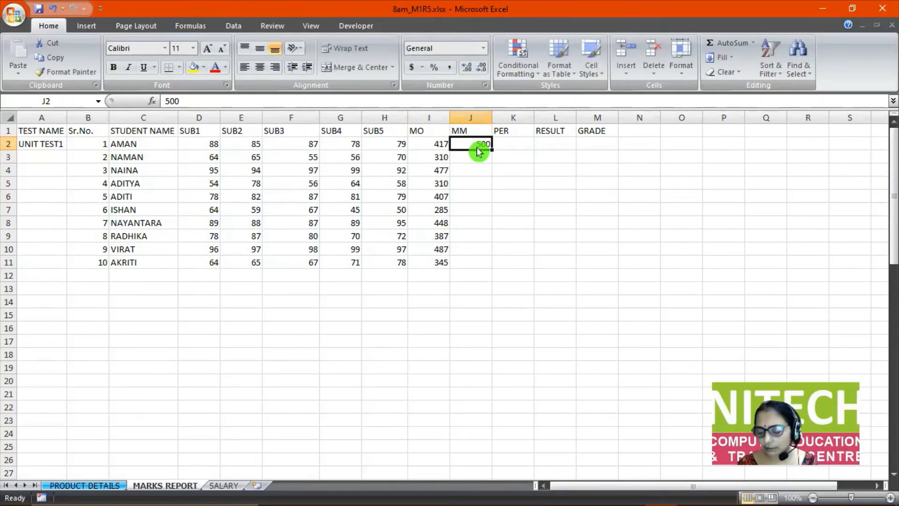
key("shift+Down")
key("shift+Down")
key("shift+Down")
key("shift+Down")
key("shift+Down")
key("shift+Down")
key("shift+Down")
key("shift+Down")
key("shift+Down")
key("shift+Down")
key("shift+Up")
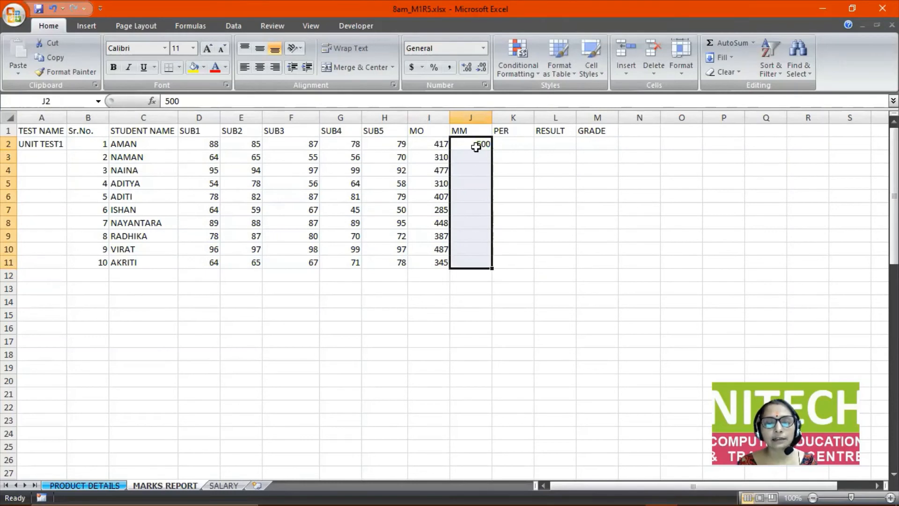
key("ctrl+d")
Calculate the first student's percentage in K2 with the formula =I2/J2*100.
key("Right")
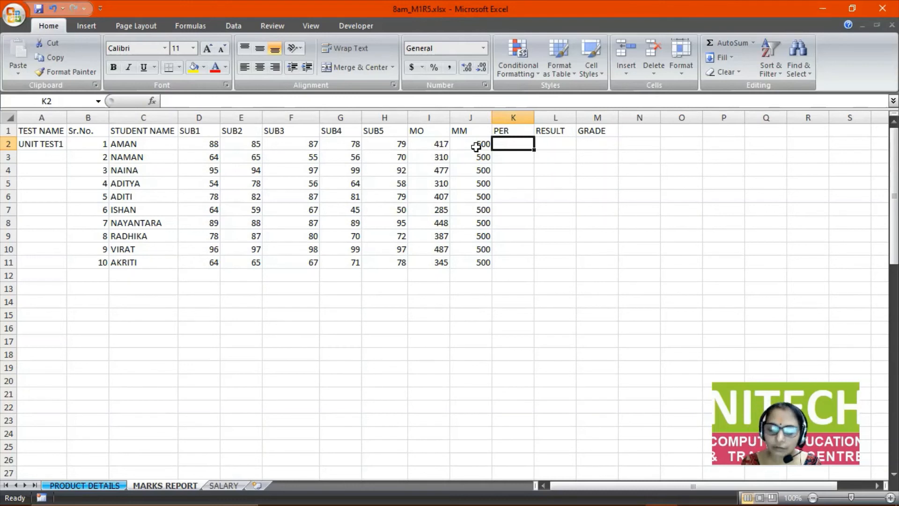
type("=")
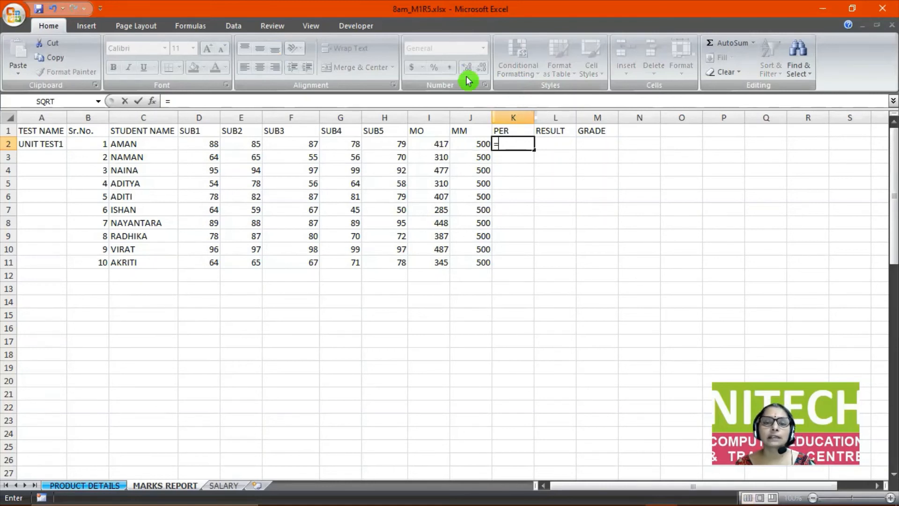
key("alt+Tab")
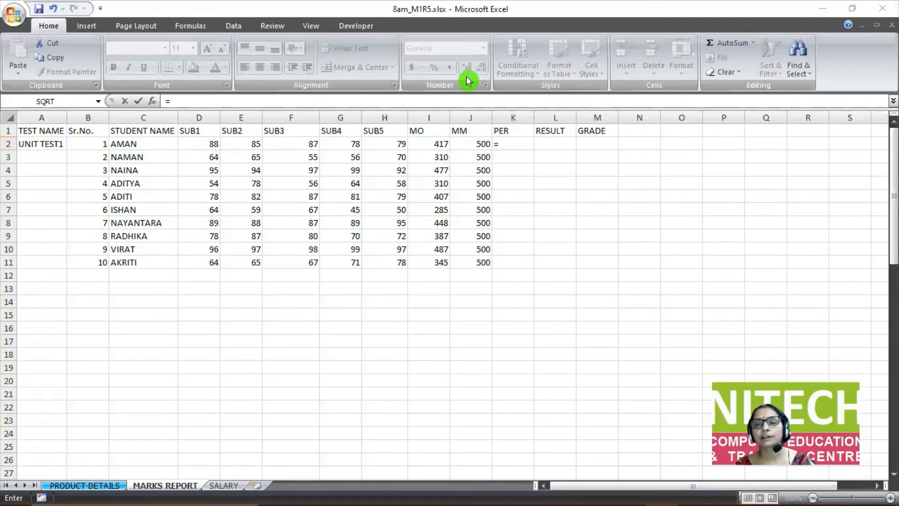
left_click(524, 144)
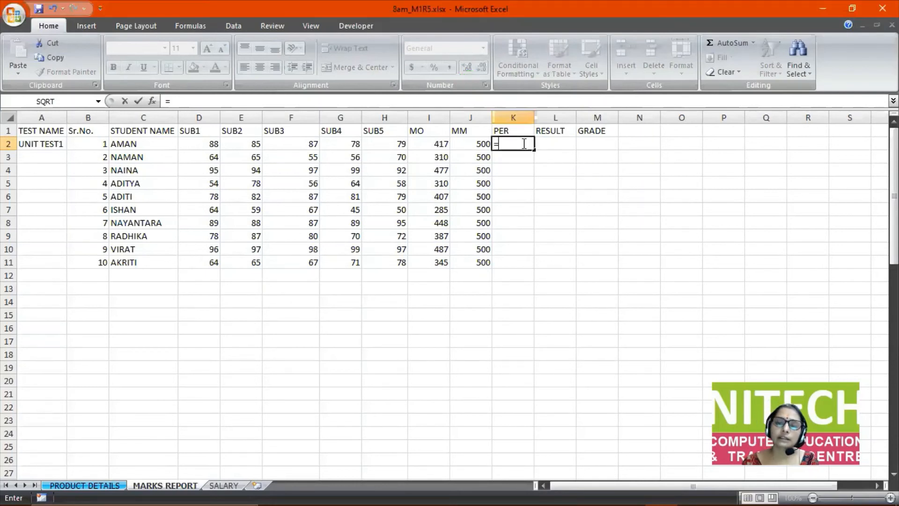
left_click(429, 144)
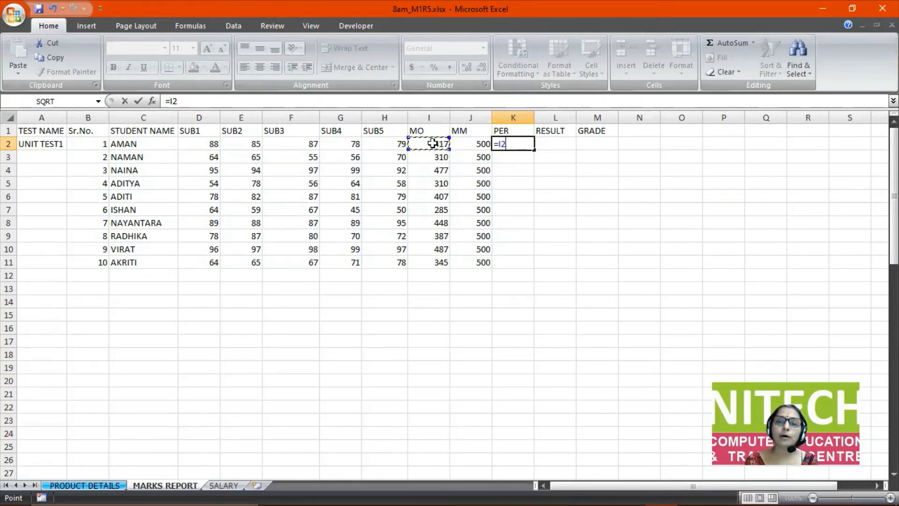
type("/")
left_click(467, 142)
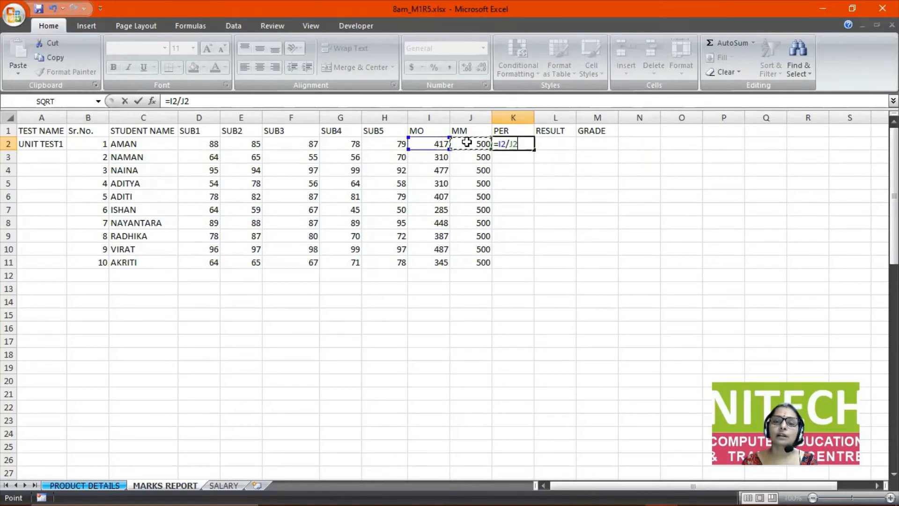
type("*100")
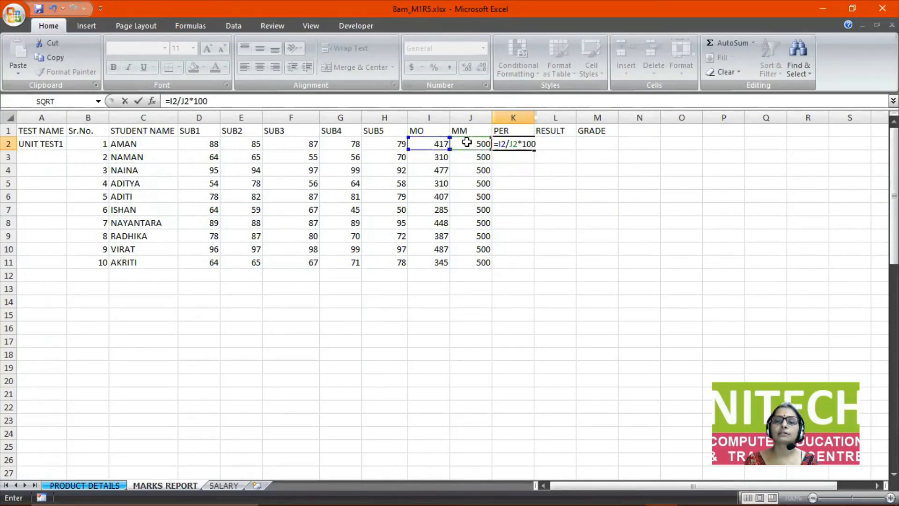
key("Return")
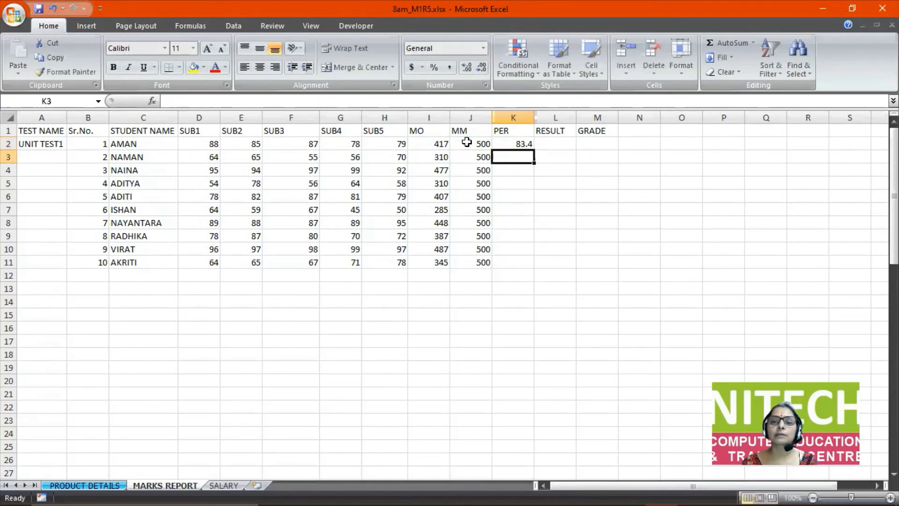
Increase the K2 percentage to two decimals, fill its formula down to K11, and check the copied formulas.
left_click(507, 144)
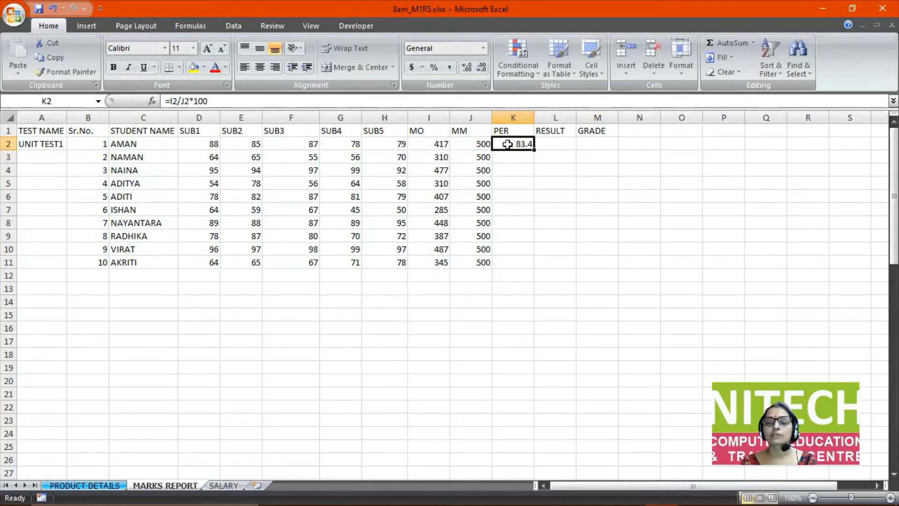
left_click(468, 67)
left_click_drag(535, 149, 541, 266)
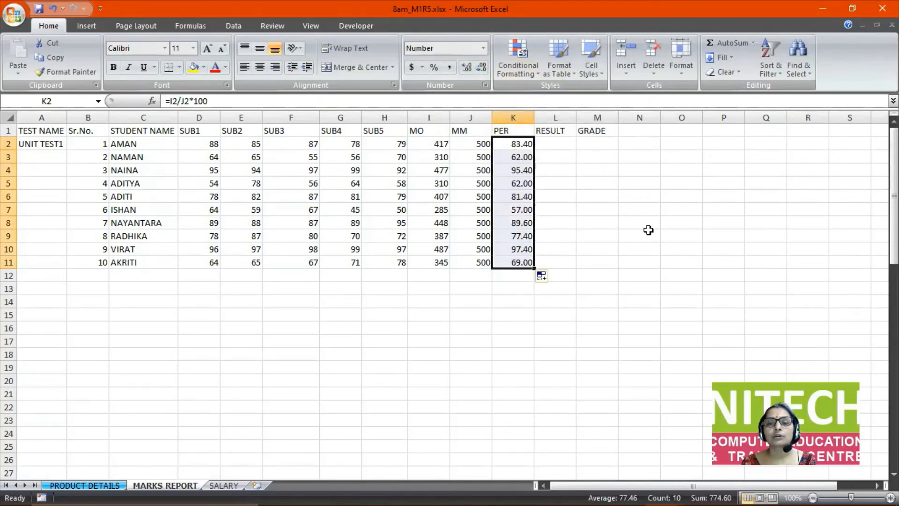
left_click(520, 198)
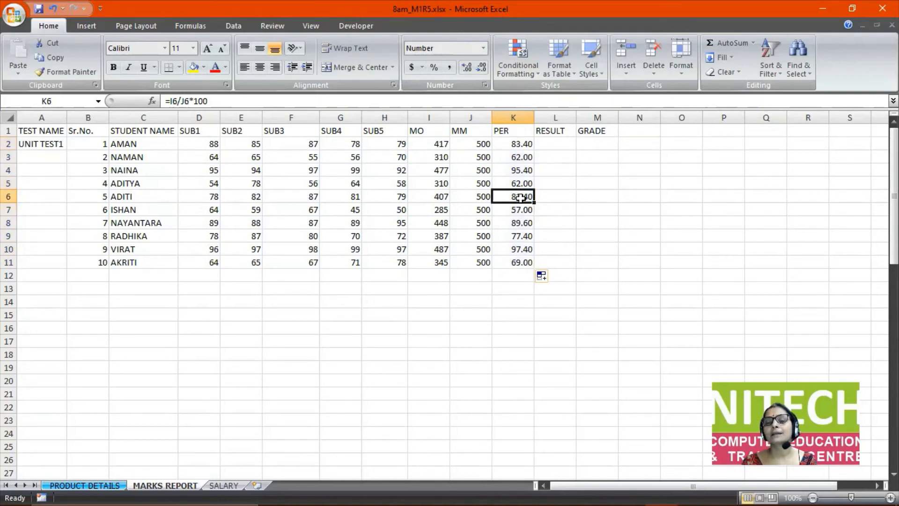
left_click(525, 223)
left_click(515, 248)
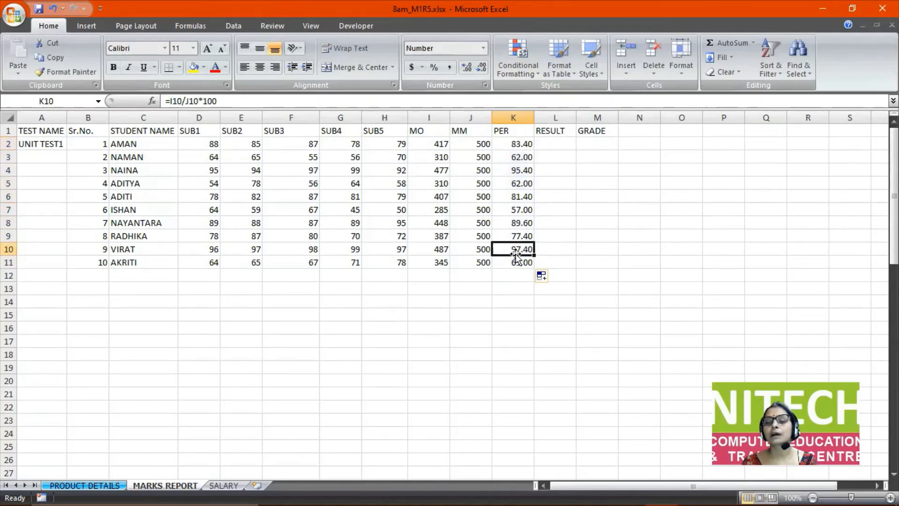
left_click(504, 146)
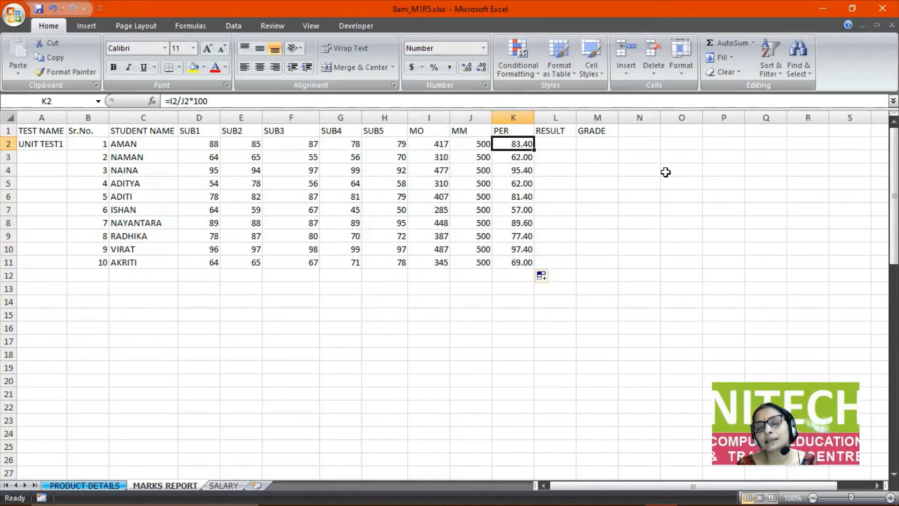
Enter 83.40% in P3 and 83.40 in P4 as a percent format comparison, and clear both cells again.
left_click(724, 155)
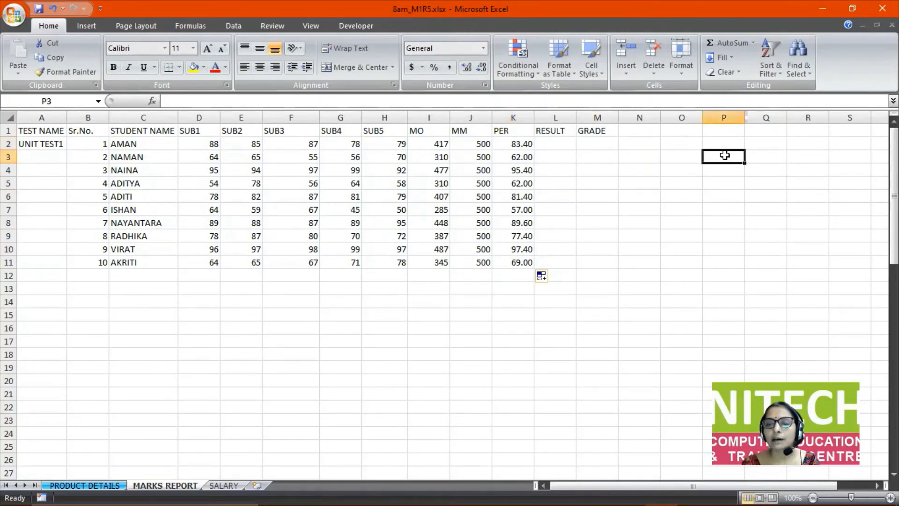
type("83.40")
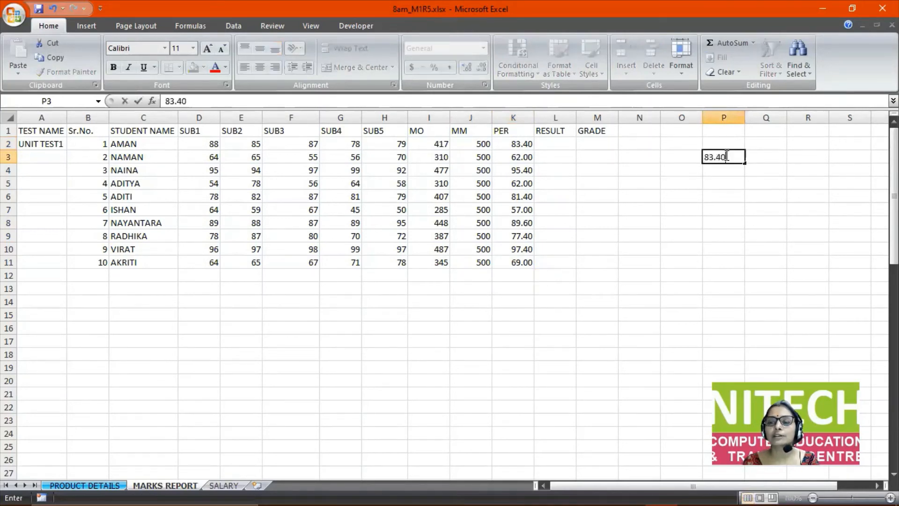
type("%")
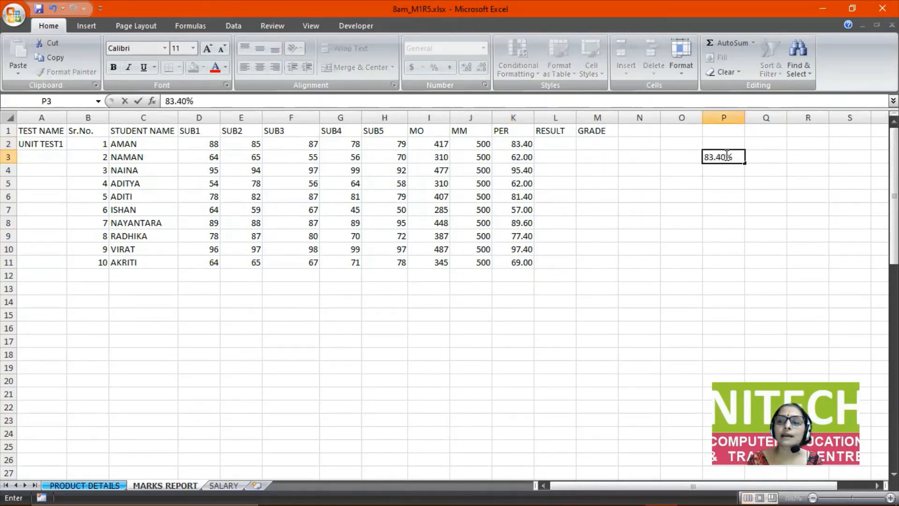
key("Return")
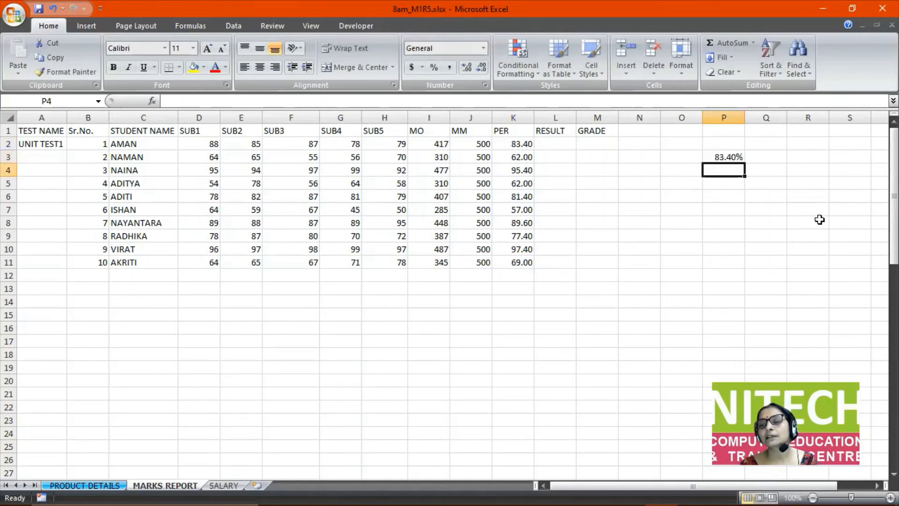
type("83.40")
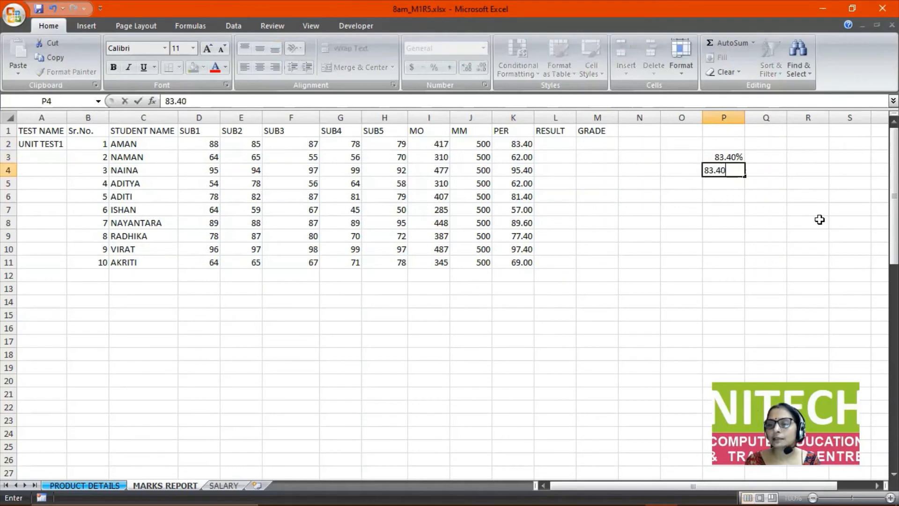
key("Return")
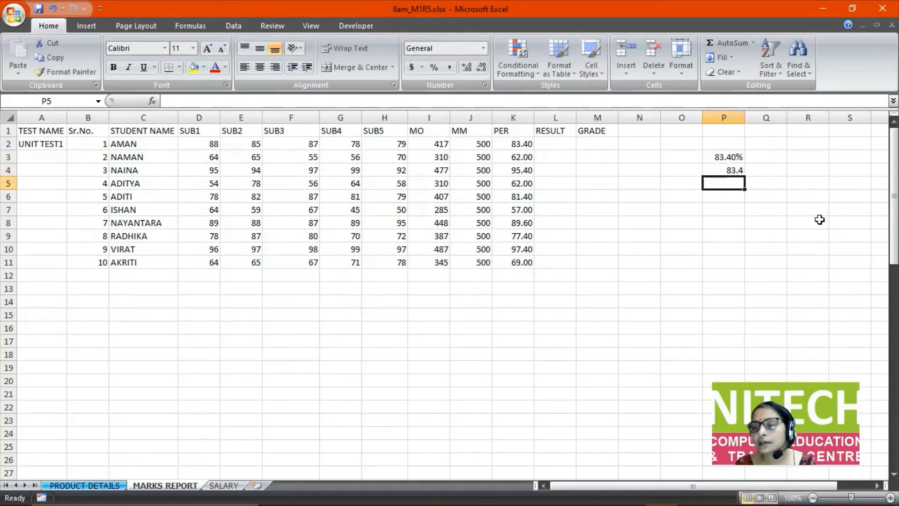
left_click(722, 169)
left_click(723, 155)
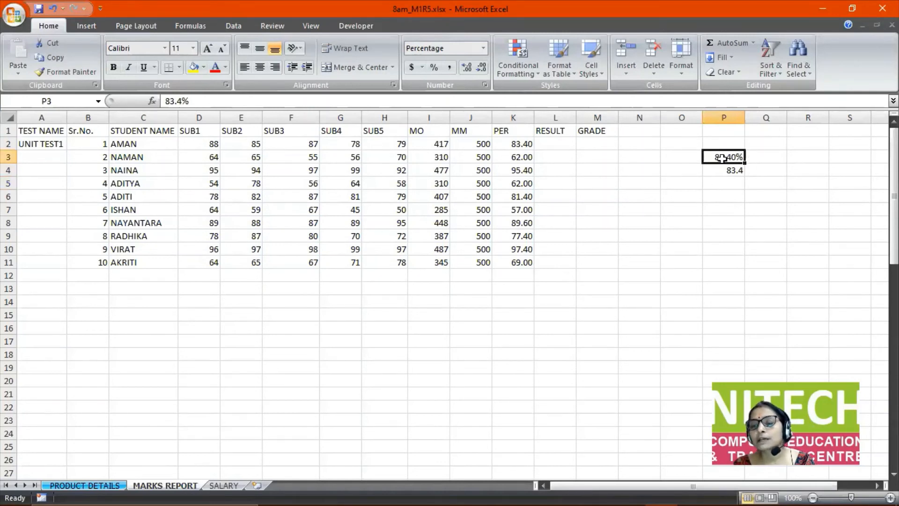
left_click_drag(722, 158, 723, 174)
key("Delete")
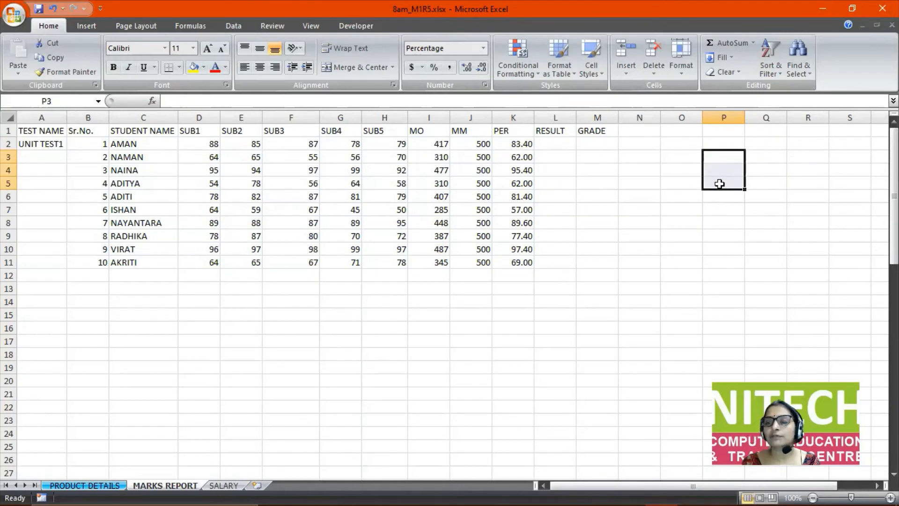
left_click(715, 225)
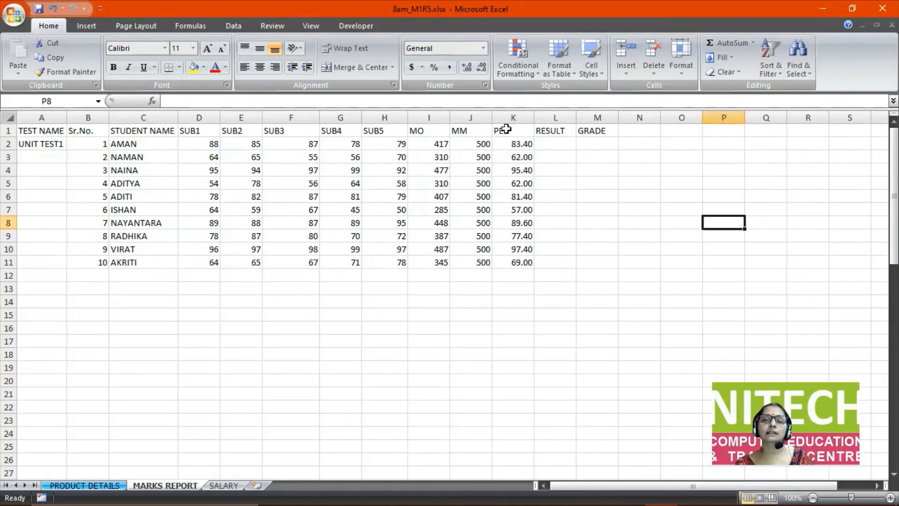
Try the percent style on K2:K11, and undo the recent changes back to an empty PER column.
left_click_drag(517, 144, 517, 262)
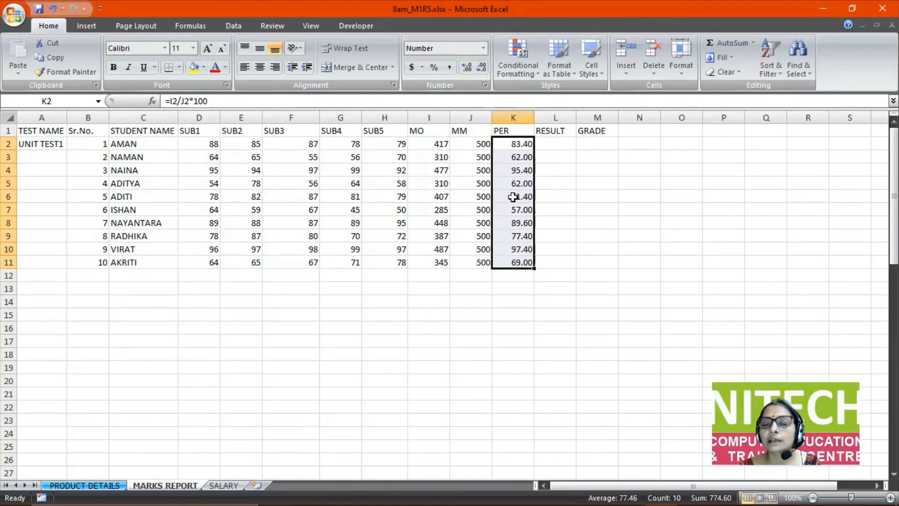
left_click(435, 68)
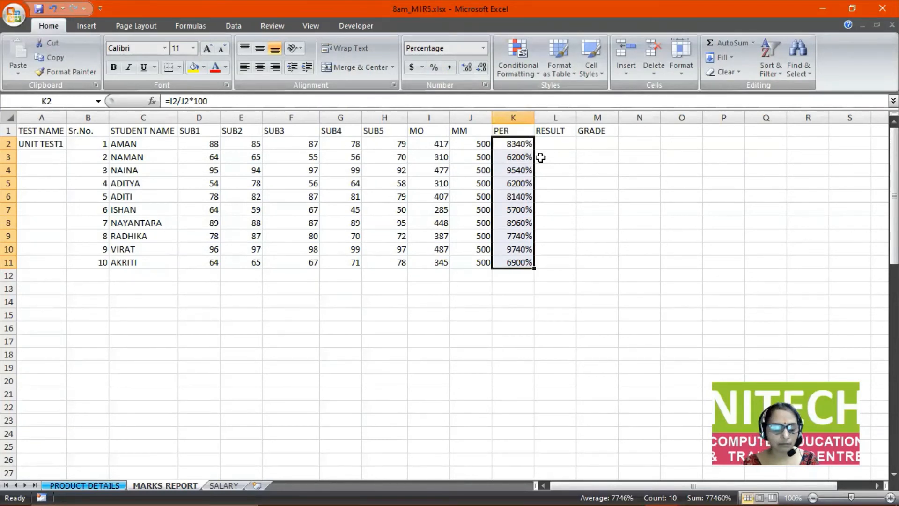
key("ctrl+z")
key("ctrl+z")
key("ctrl+z")
key("ctrl+z")
key("ctrl+z")
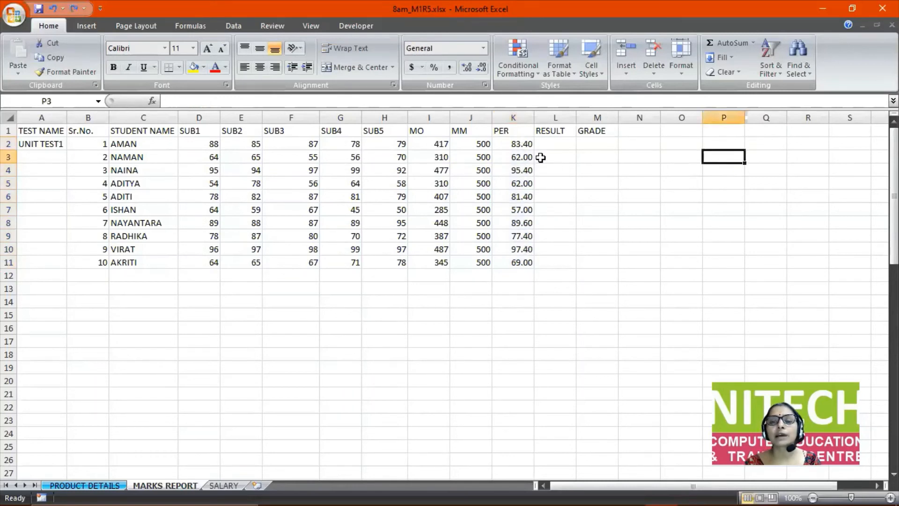
key("ctrl+z")
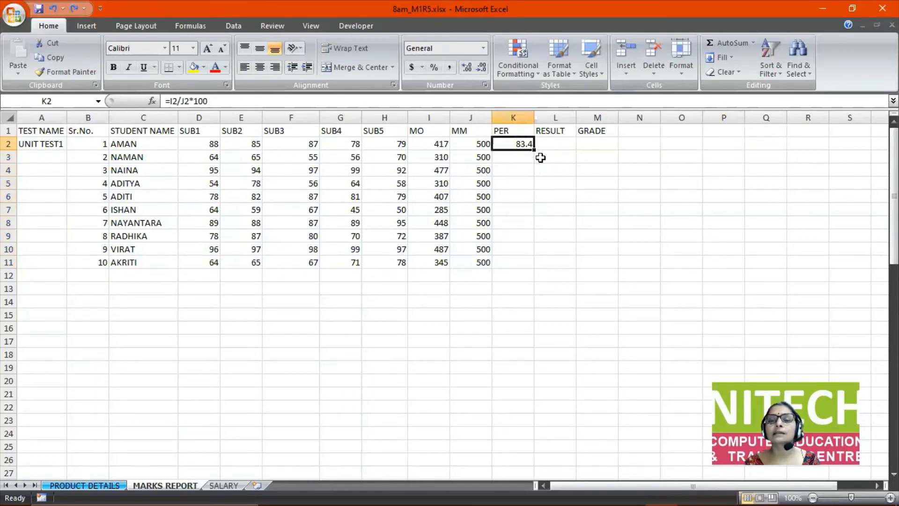
key("ctrl+z")
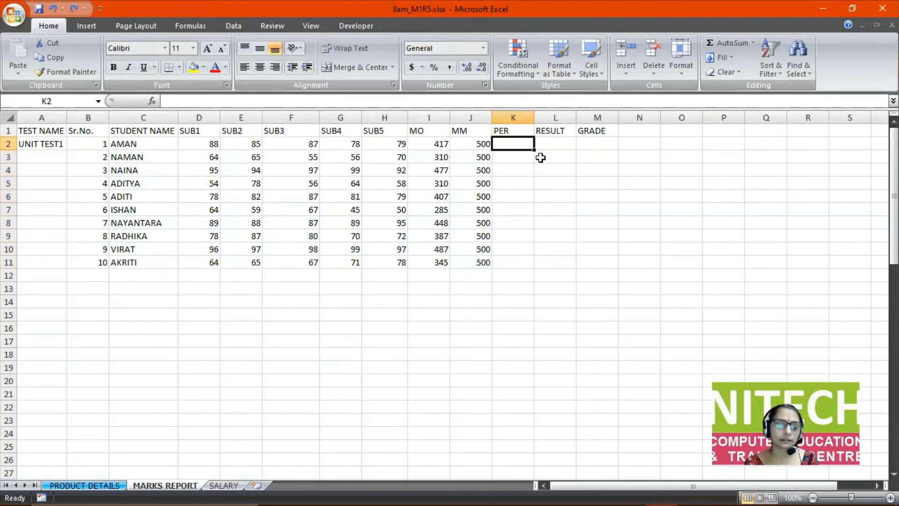
Calculate the first student's percentage in K2 with the formula =I2/J2.
type("=")
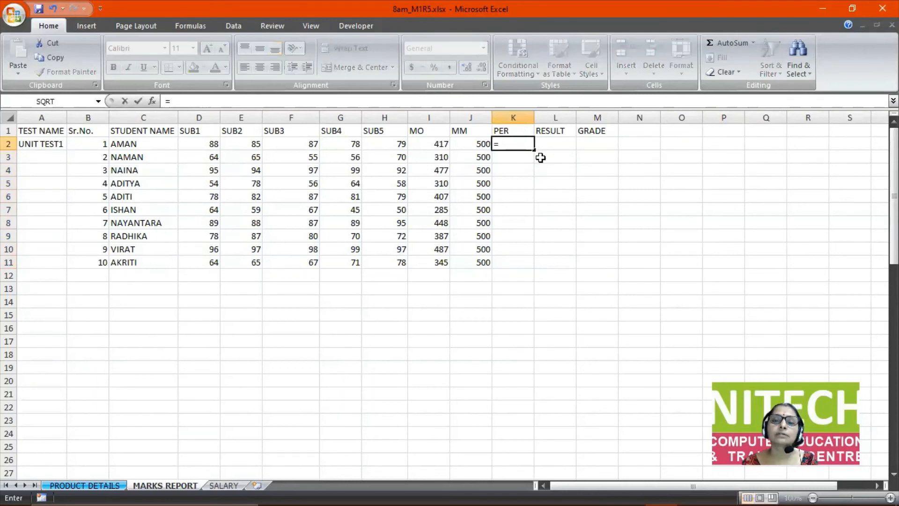
key("Left")
key("Left")
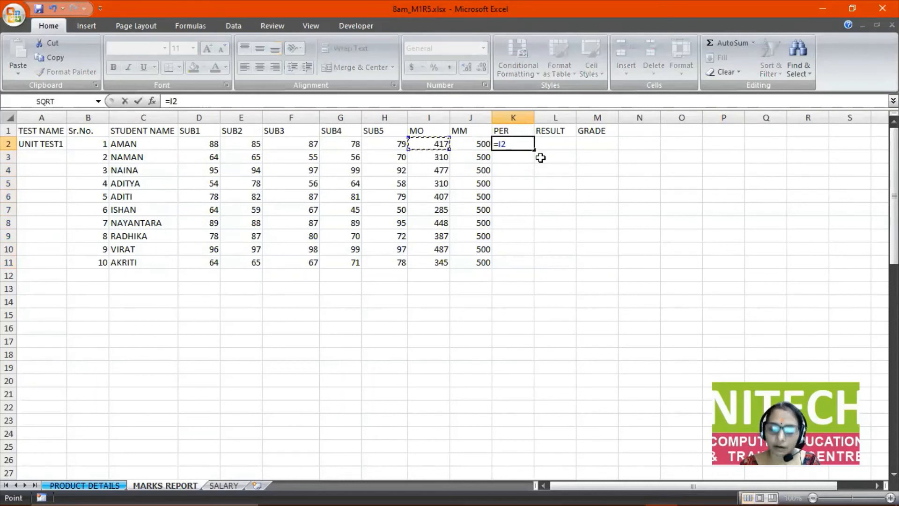
type("/")
key("Left")
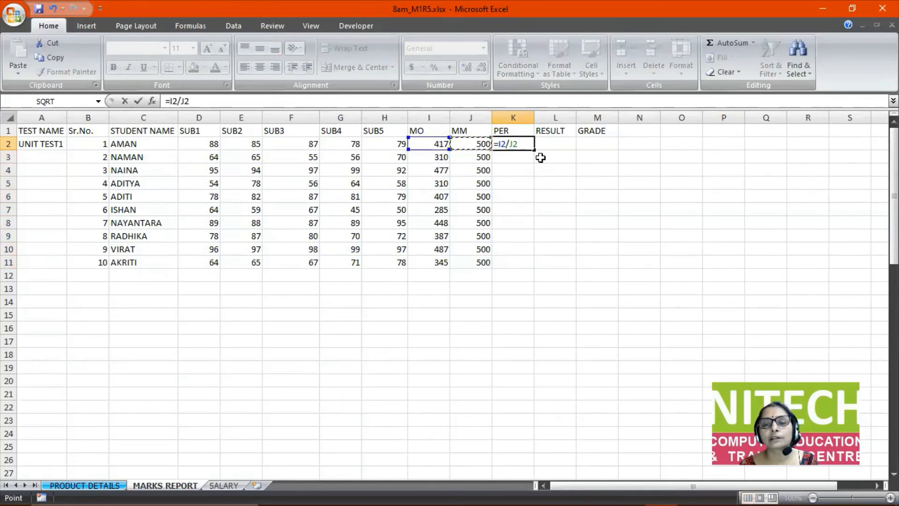
key("Return")
key("Up")
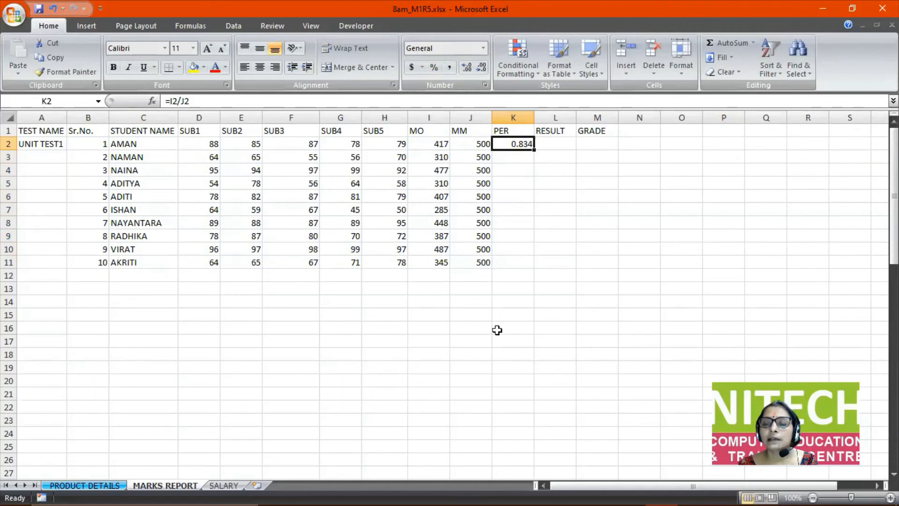
Add a shortcut note below the table with APPLY PERCENT STYLE in H16 and CTRL+% in J16.
left_click(400, 328)
type("APP")
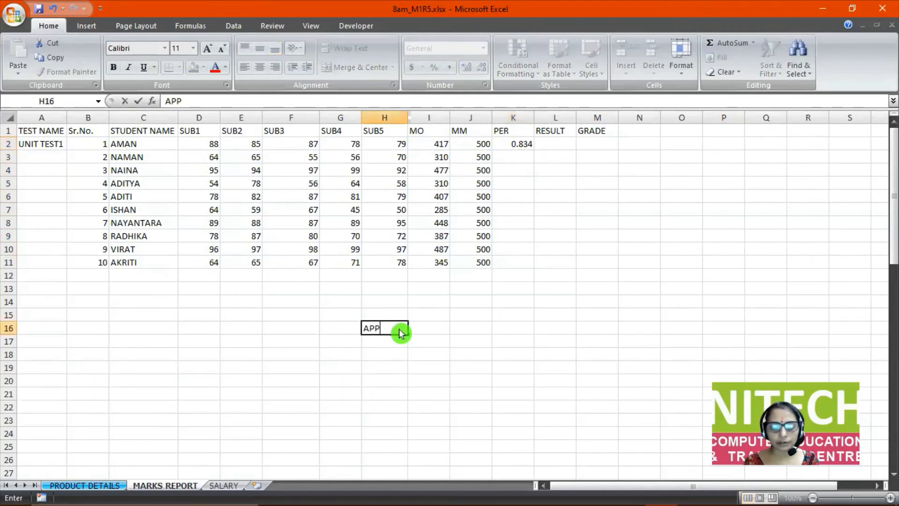
type("LY PERCENT")
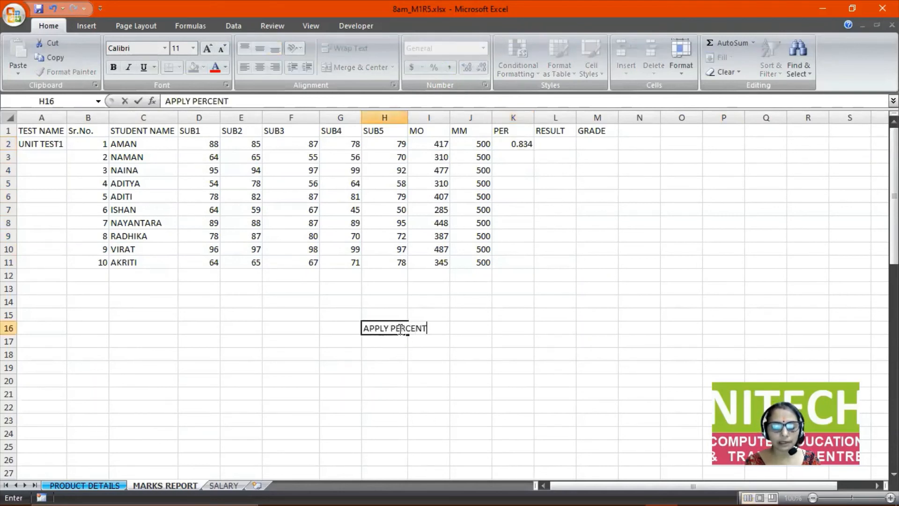
type(" STYLE")
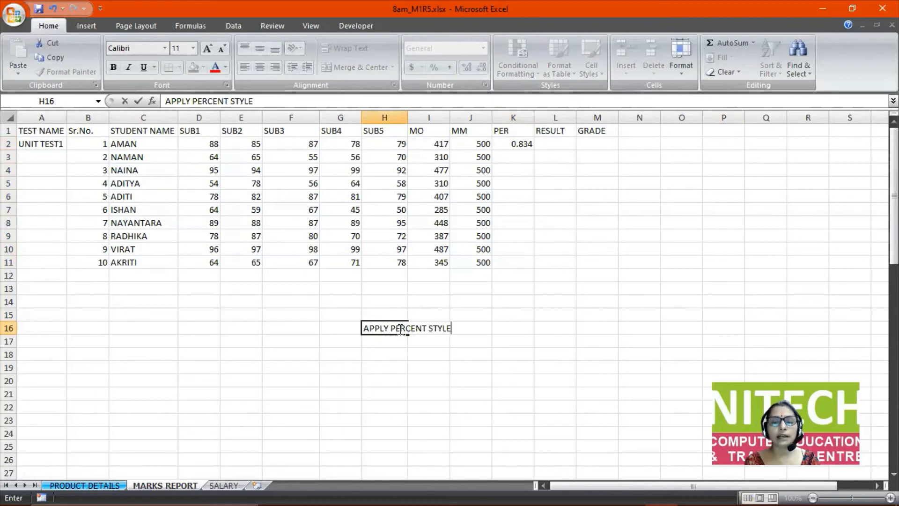
key("Tab")
key("Right")
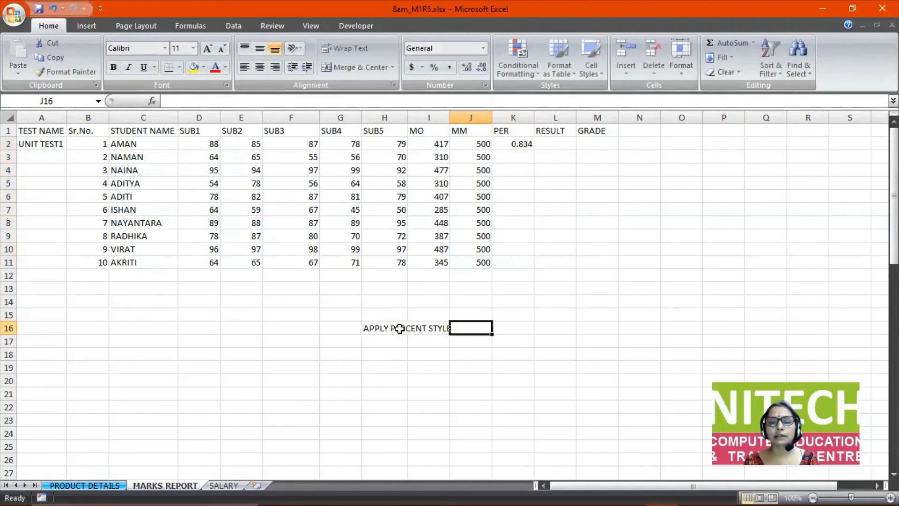
type("C")
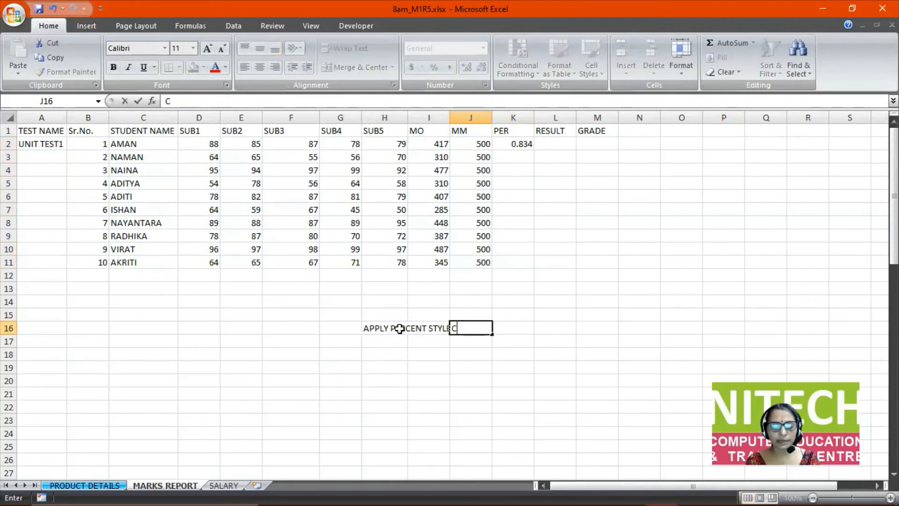
type("TRL")
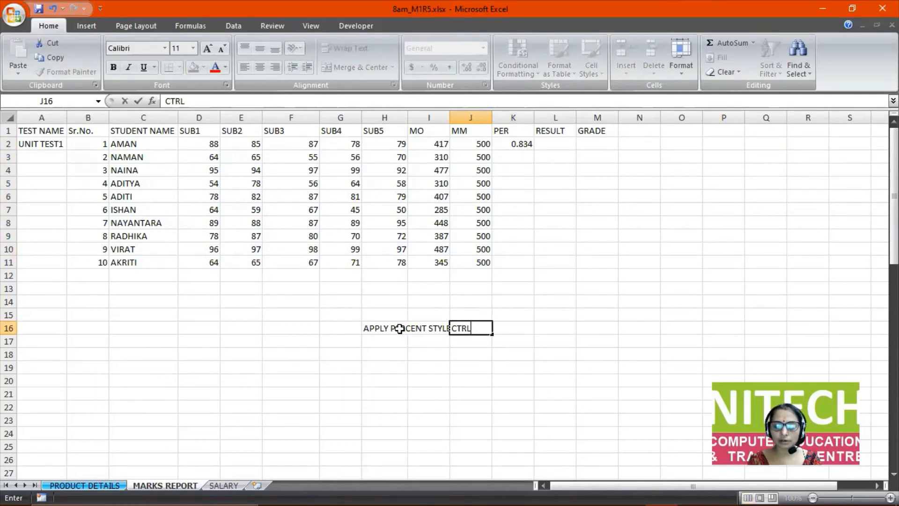
type("+%")
key("Return")
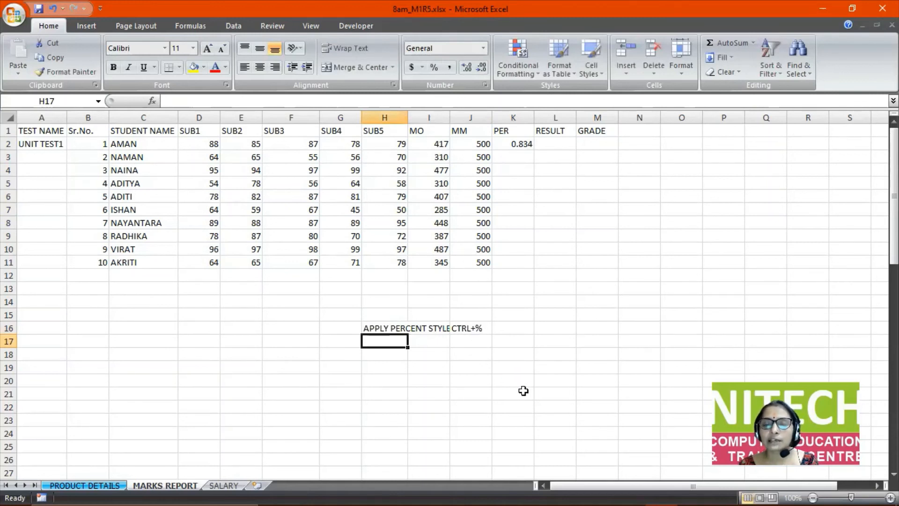
Format K2 in percent style with two decimals and fill it down to K11.
left_click(509, 143)
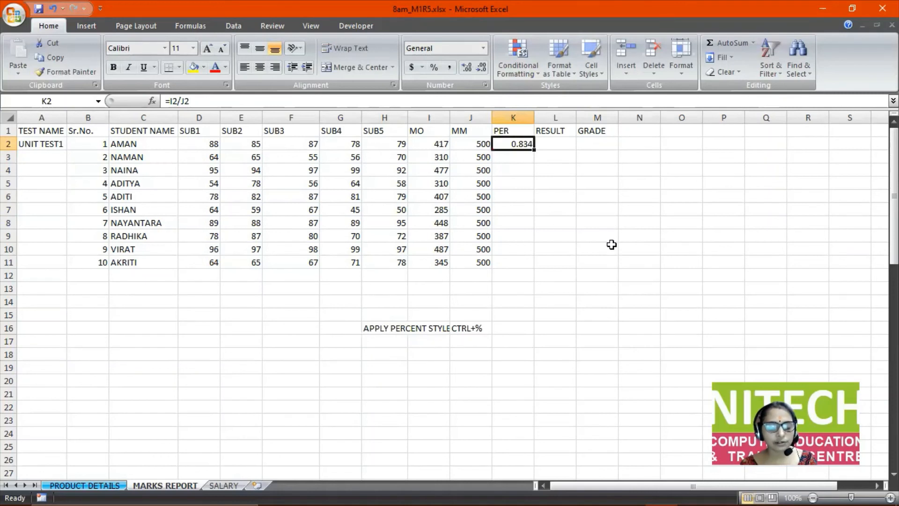
key("ctrl+shift+5")
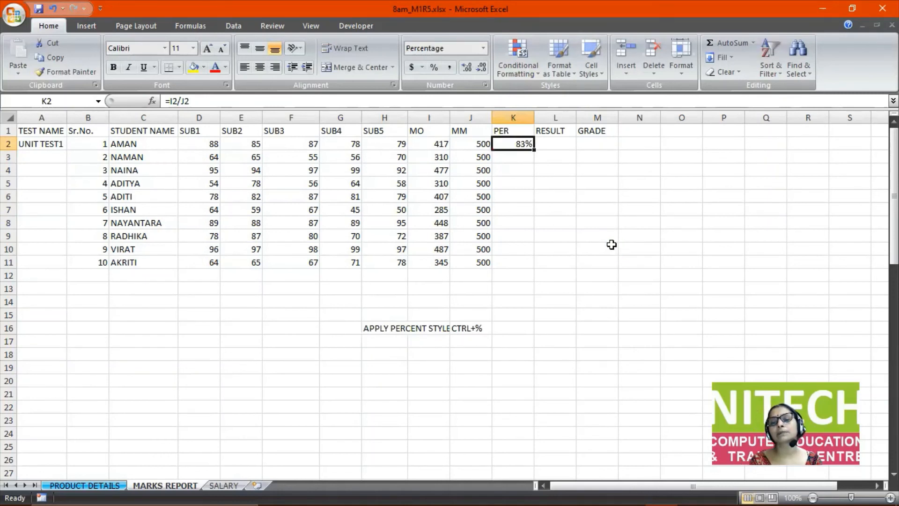
left_click(469, 68)
left_click(471, 70)
left_click(536, 155)
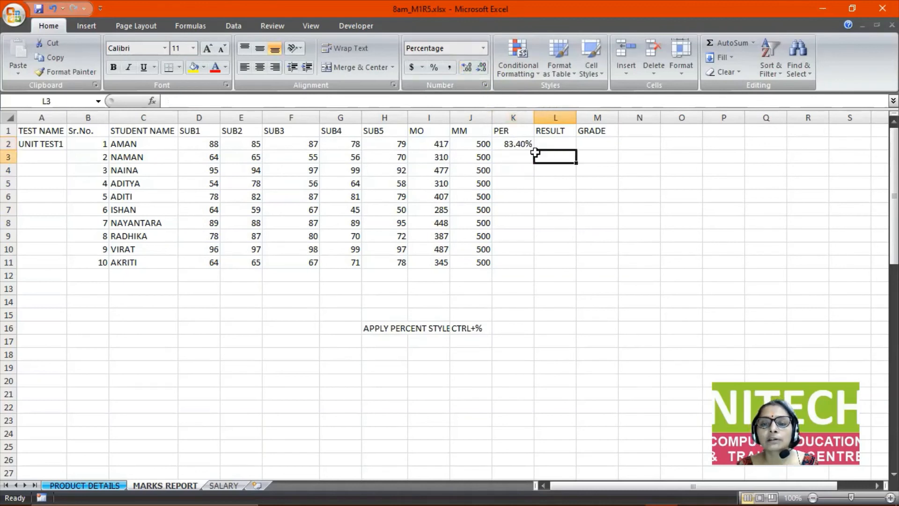
left_click(531, 143)
left_click_drag(533, 150, 536, 268)
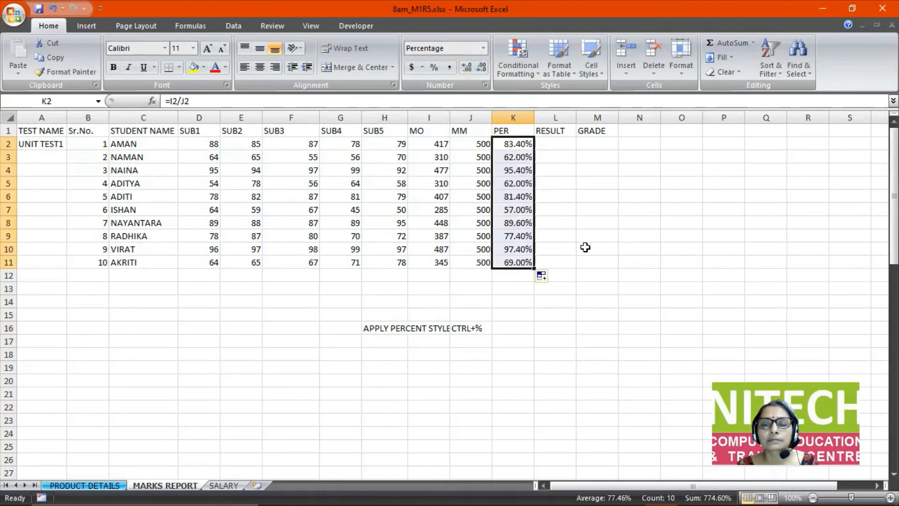
Change the shortcut note in J16 to CTRL+SHIFT+%.
left_click(398, 327)
double_click(470, 329)
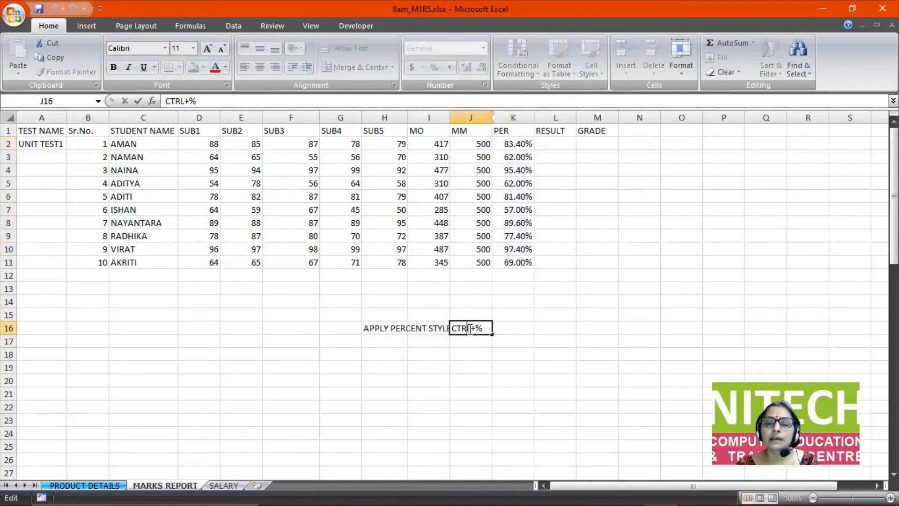
type("+SHIFT")
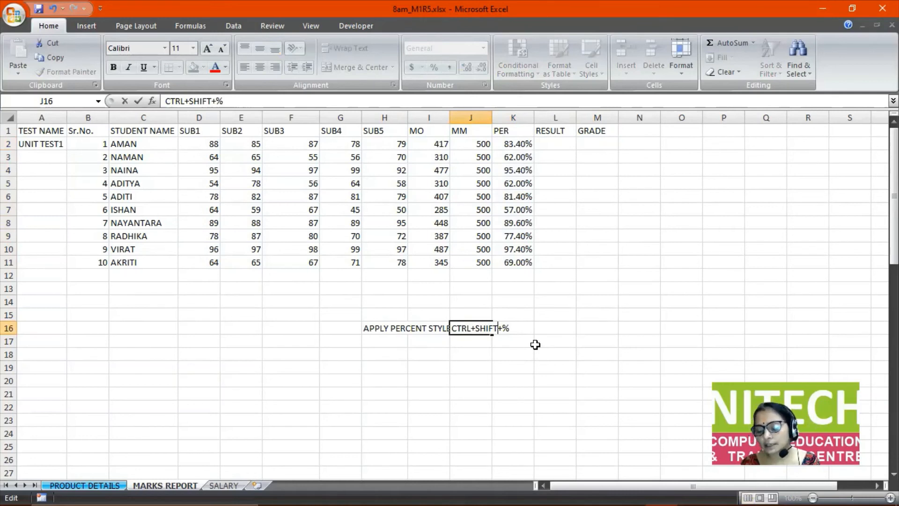
key("Return")
Delete the percent style shortcut note from H16:K16 below the marks table.
key("Up")
key("Left")
key("Left")
key("Left")
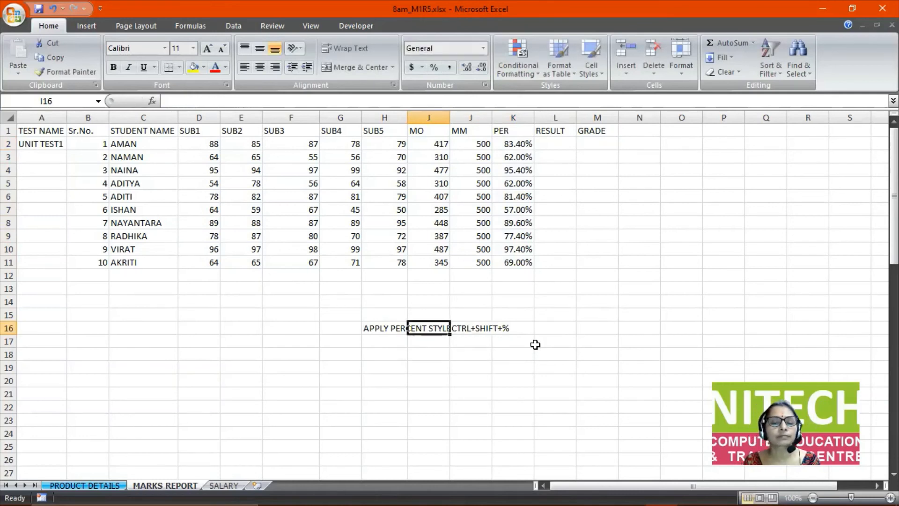
key("Right")
key("shift+Right")
key("shift+Right")
key("shift+Right")
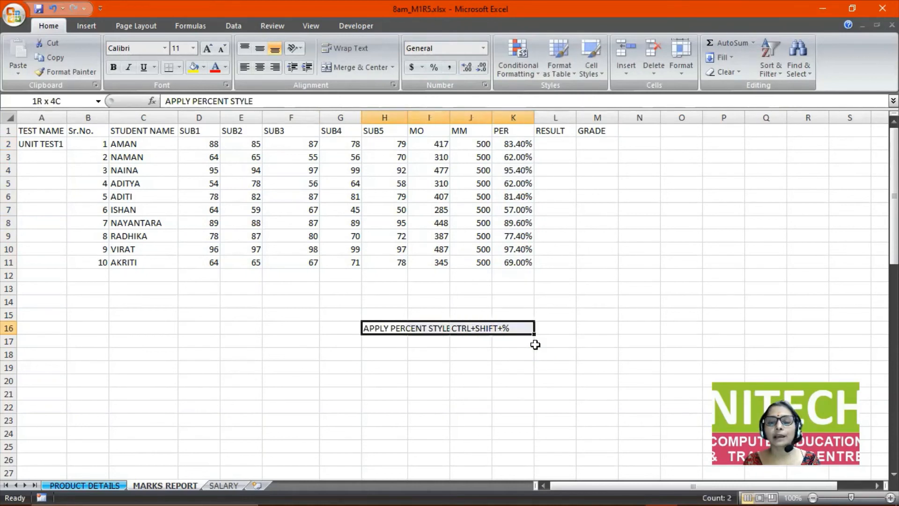
key("Delete")
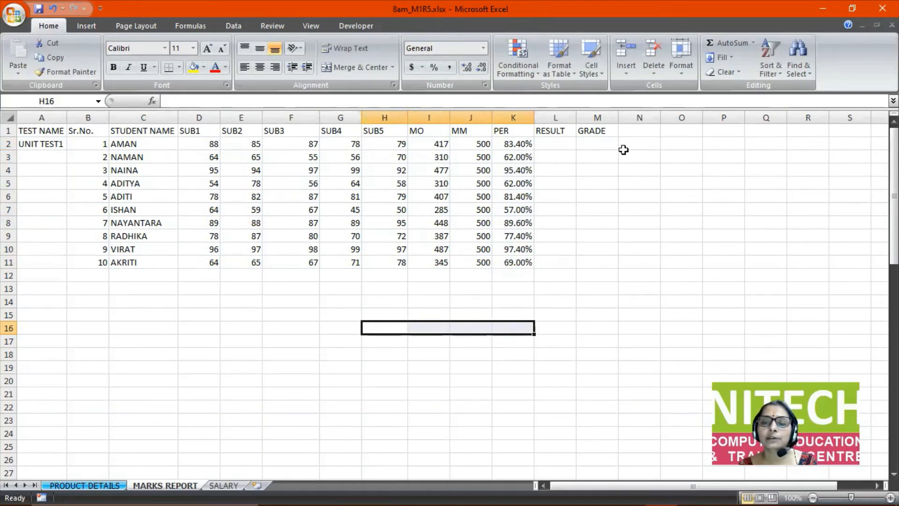
left_click(601, 271)
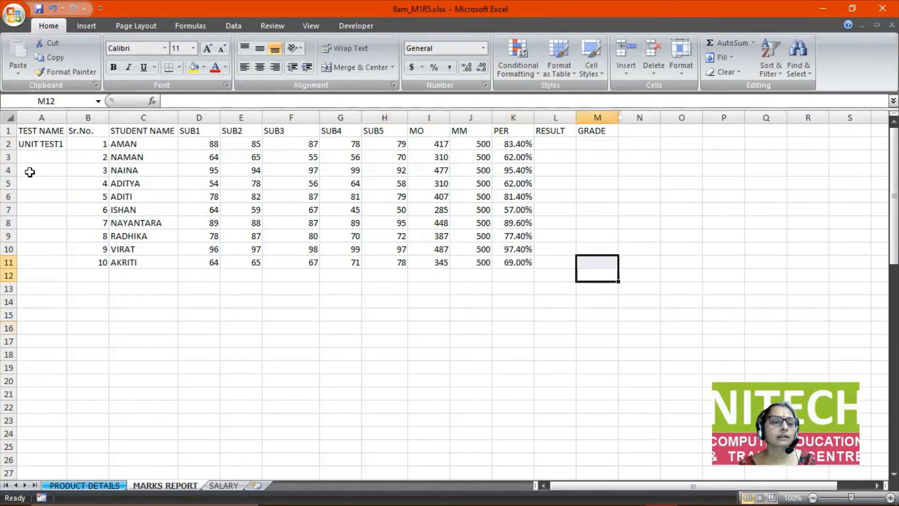
Fill the test name UNIT TEST1 from A2 down to A11 in the TEST NAME column.
left_click(34, 143)
left_click_drag(67, 149, 68, 165)
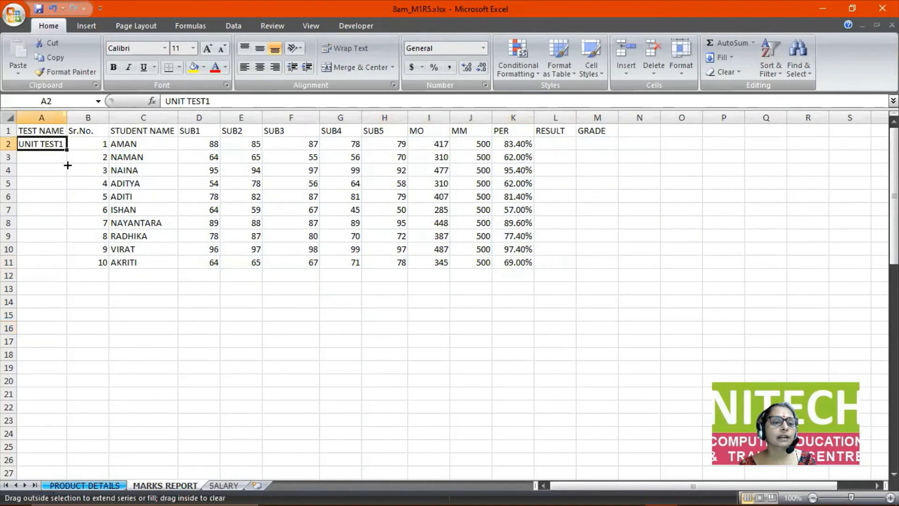
left_click_drag(73, 313, 73, 312)
left_click(73, 313)
left_click_drag(88, 144, 138, 262)
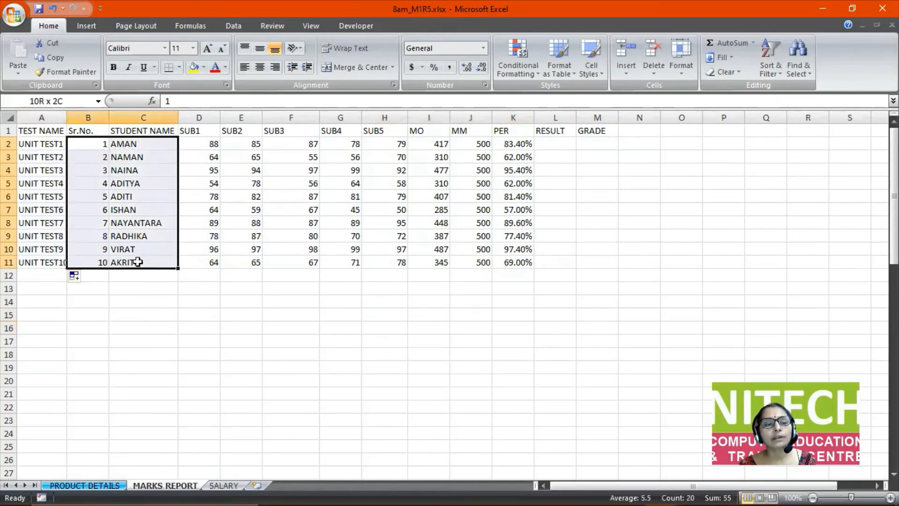
key("ctrl+c")
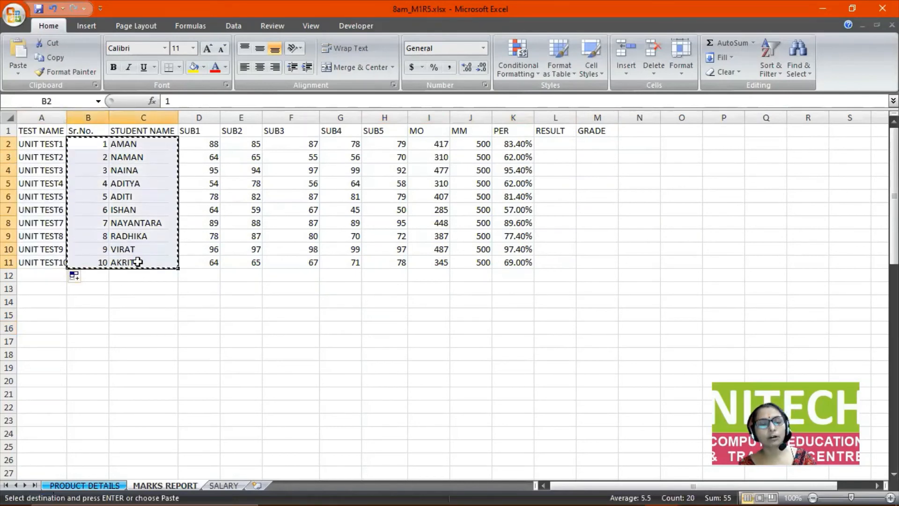
left_click(99, 278)
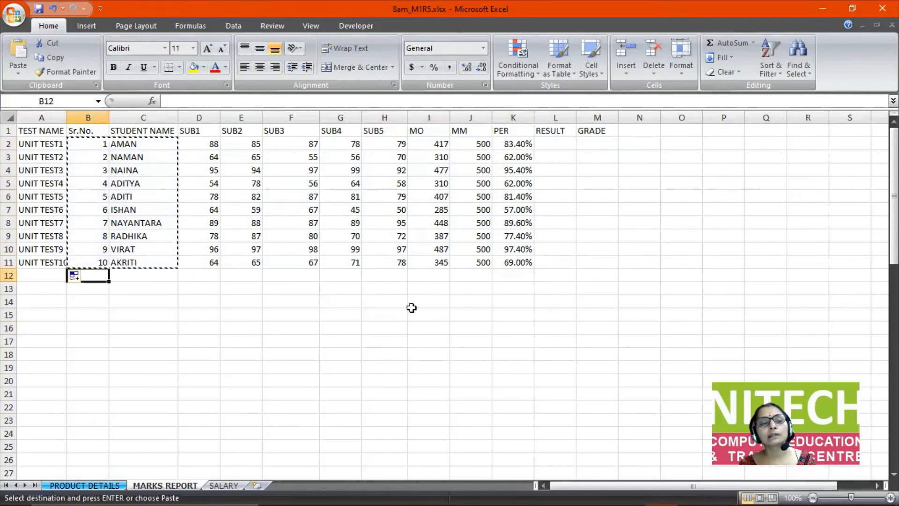
key("Escape")
Try to fill the test name in A2 down the TEST NAME column again.
left_click(33, 146)
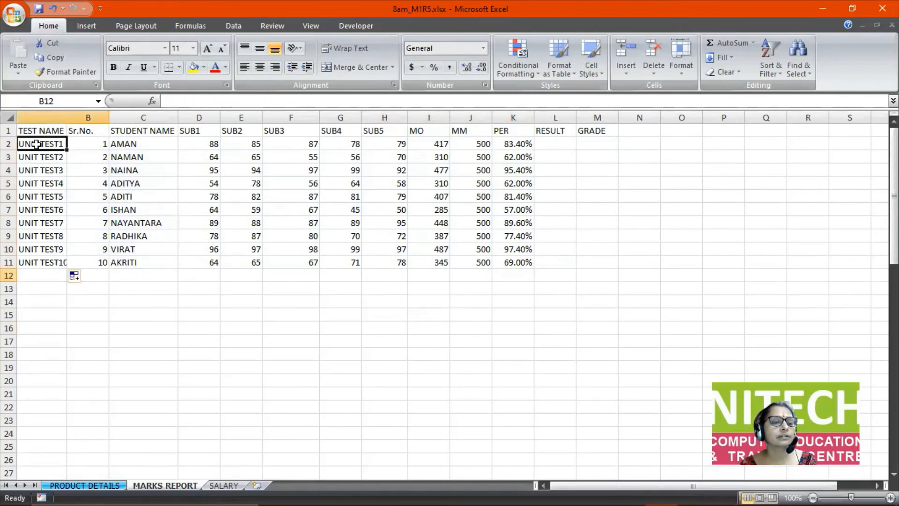
left_click_drag(67, 149, 68, 162)
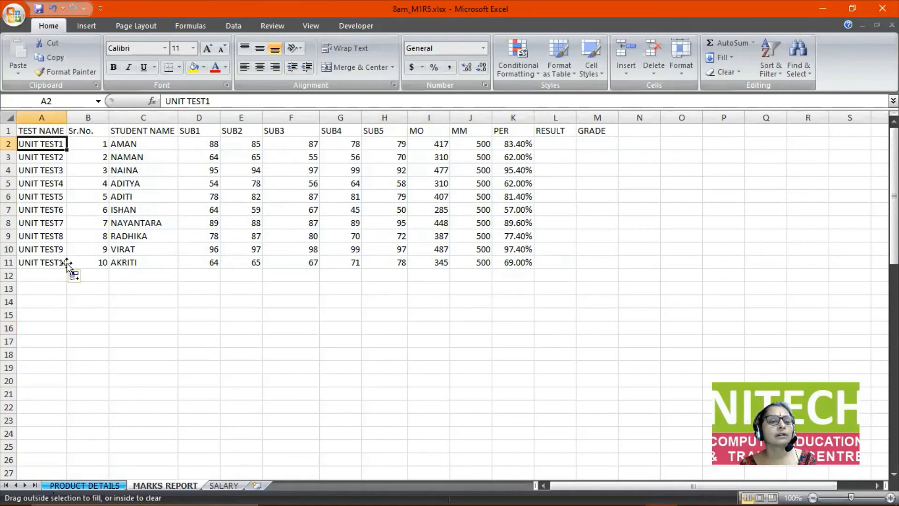
left_click_drag(67, 264, 65, 149)
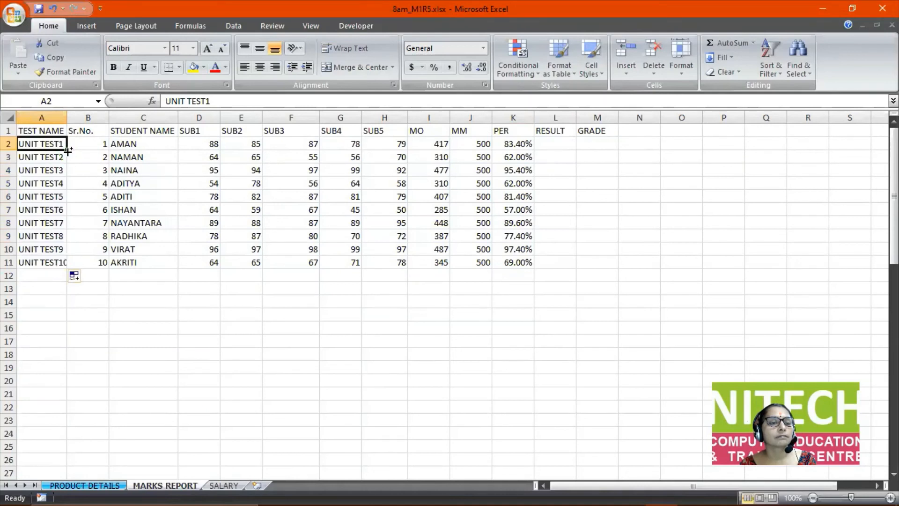
left_click_drag(68, 151, 70, 167)
Change the test name in A2 to UNIT TEST I and fill it down to A11.
left_click(53, 143)
double_click(56, 144)
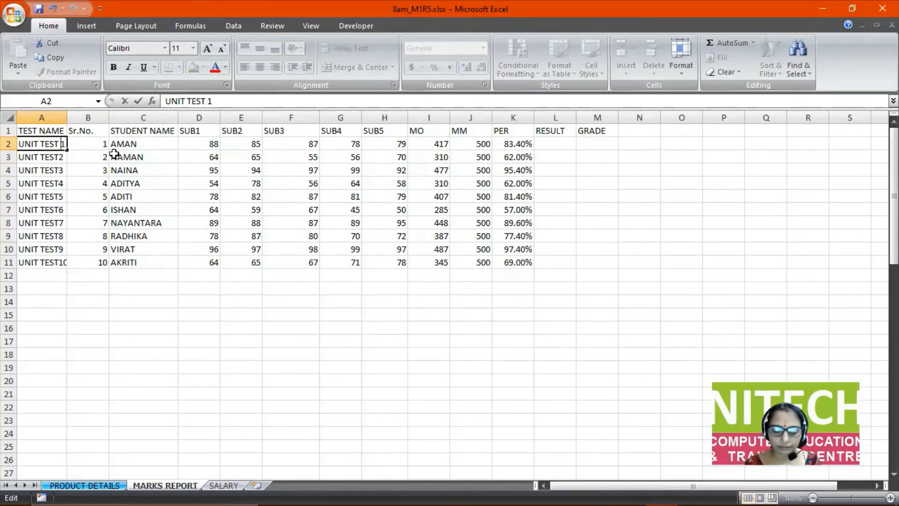
type("I")
key("Return")
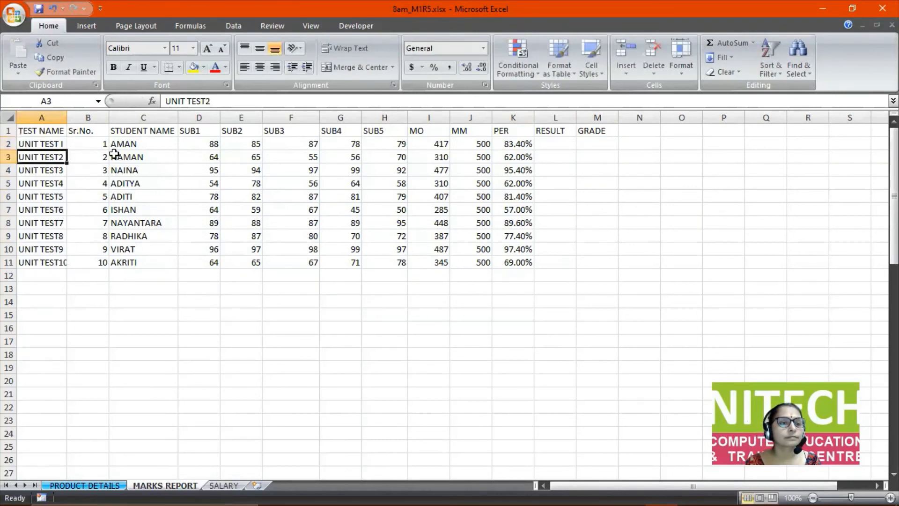
left_click(54, 135)
left_click(56, 146)
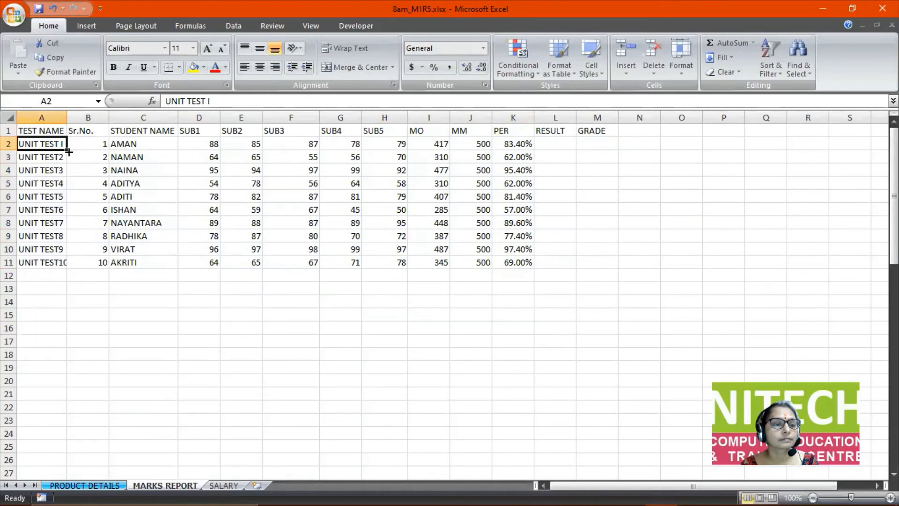
left_click_drag(69, 151, 69, 173)
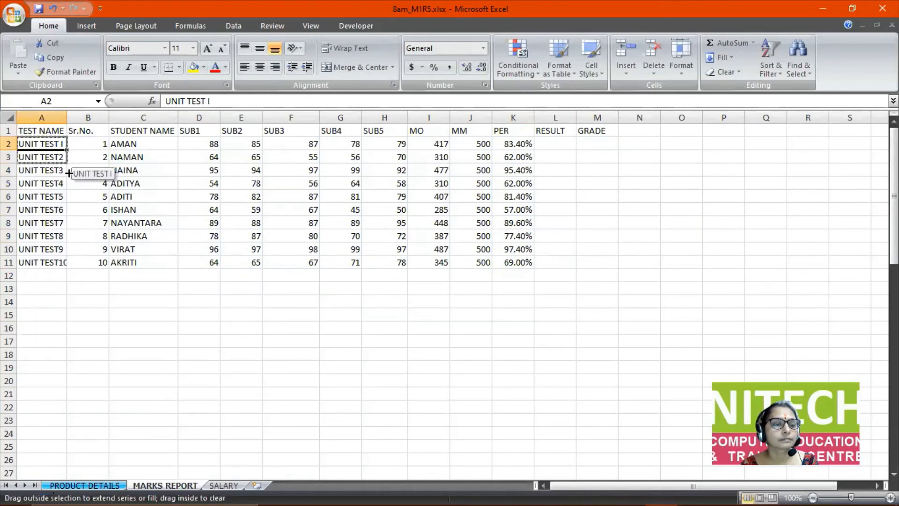
left_click(54, 325)
Copy the serial numbers and student names in B2:C11 and paste them directly below at B12.
left_click_drag(95, 142, 136, 263)
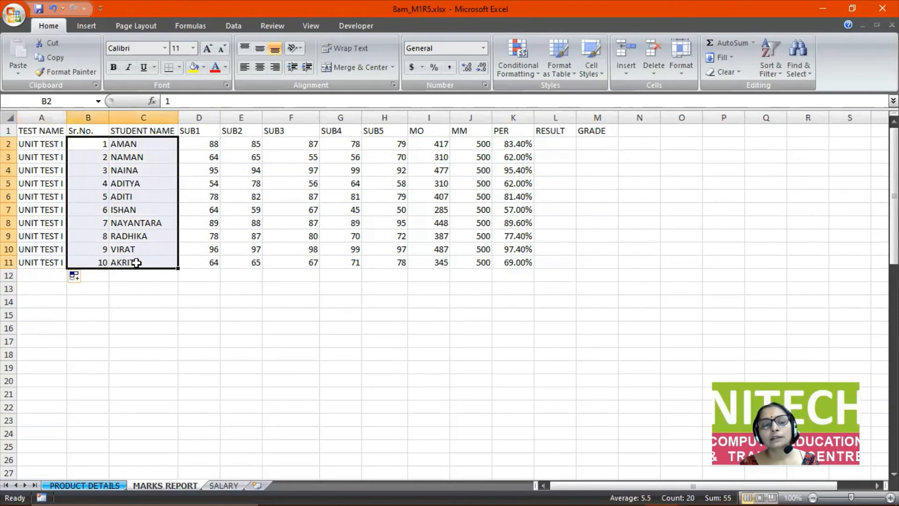
key("ctrl+c")
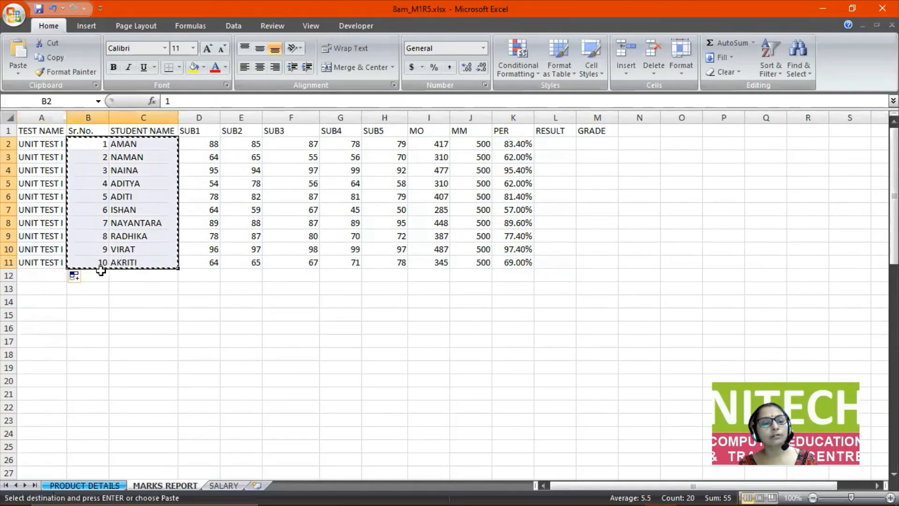
left_click(101, 274)
key("ctrl+v")
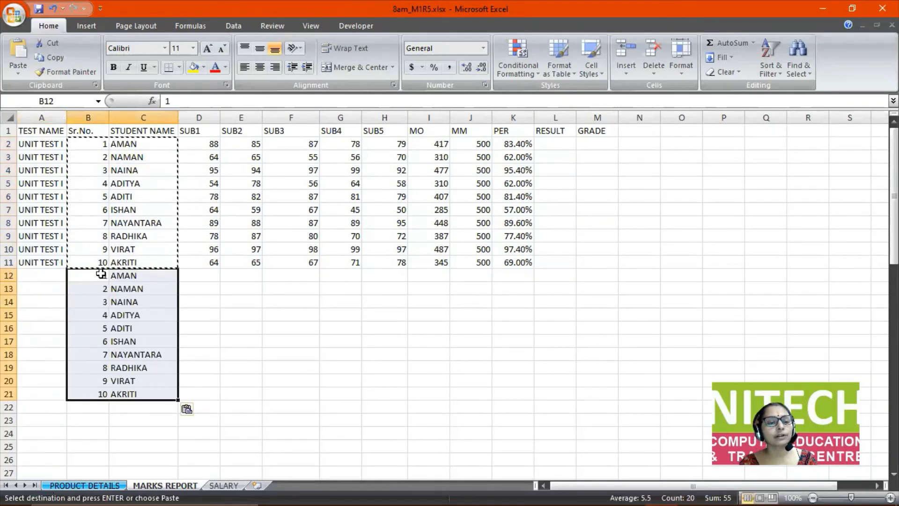
key("Escape")
key("Down")
key("Down")
key("Down")
key("Down")
key("Down")
key("Down")
key("Down")
key("Down")
key("Down")
key("Down")
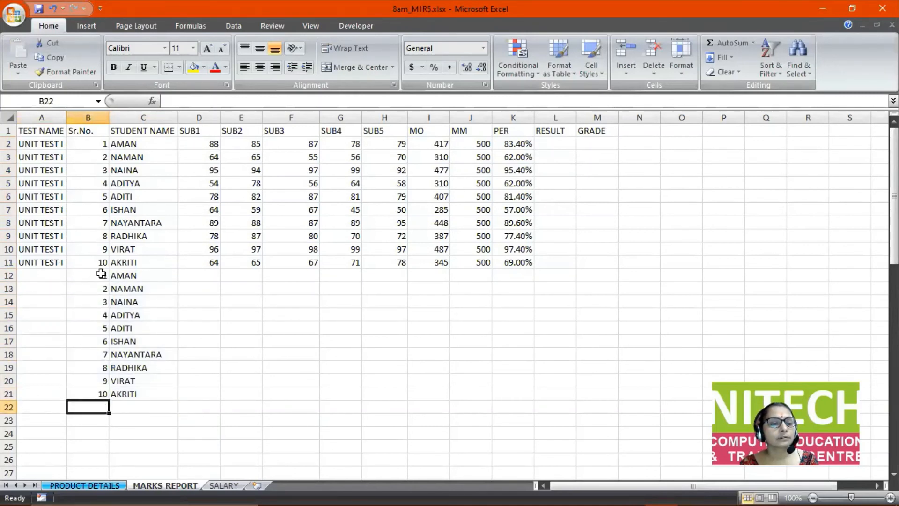
Copy the student block B12:C21 and paste it at B22.
left_click_drag(101, 273, 139, 396)
key("ctrl+c")
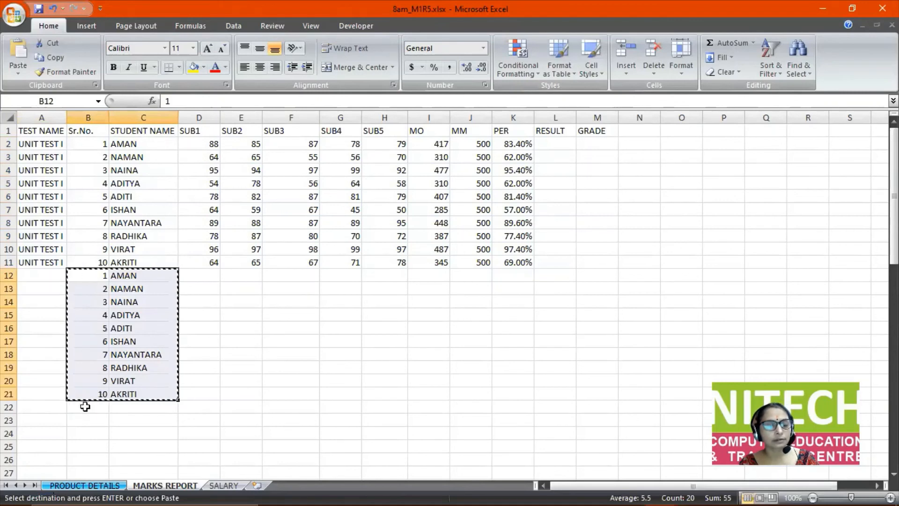
left_click(85, 406)
key("ctrl+v")
Paste the copied serial numbers and student names again at B32.
key("Down")
key("Down")
key("Down")
key("Down")
key("Down")
key("Down")
key("Down")
key("Down")
key("Down")
key("Down")
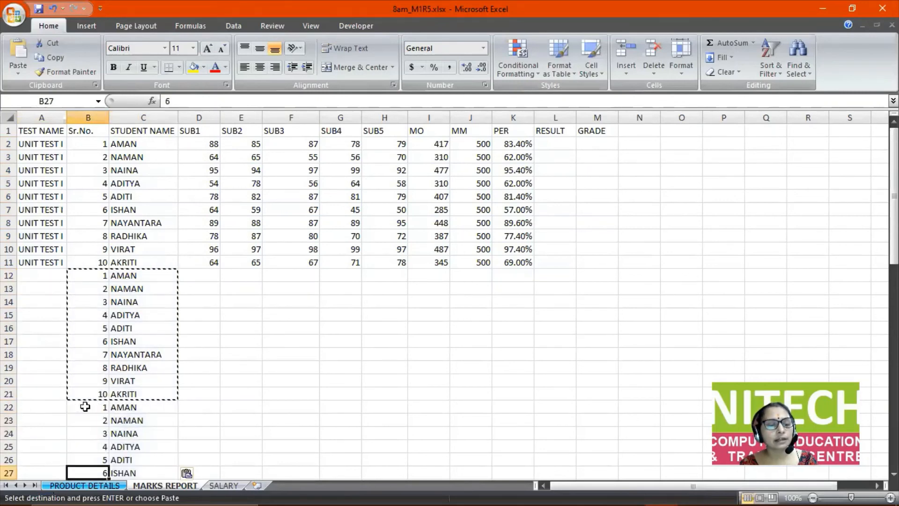
key("ctrl+v")
Add another copy of the student block at B42.
key("Down")
key("Down")
key("Down")
key("Down")
key("Down")
key("Down")
key("Down")
key("Down")
key("Down")
key("Down")
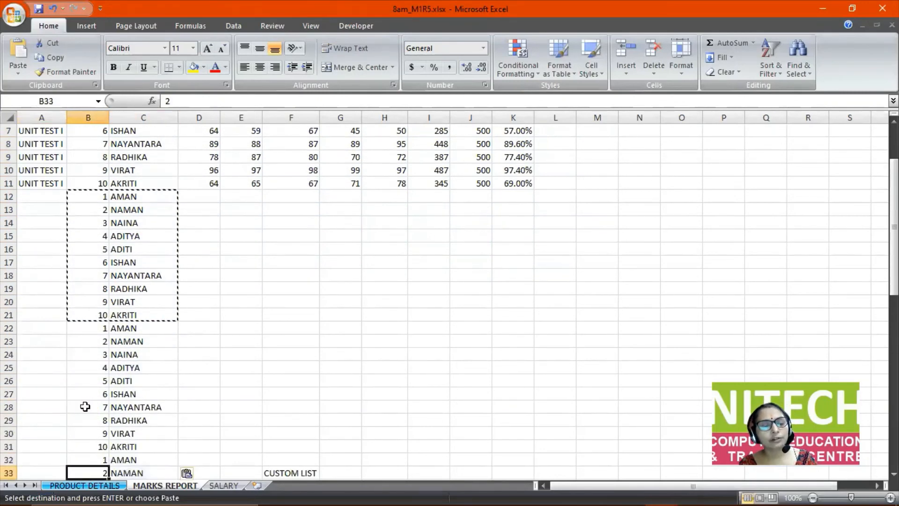
key("ctrl+v")
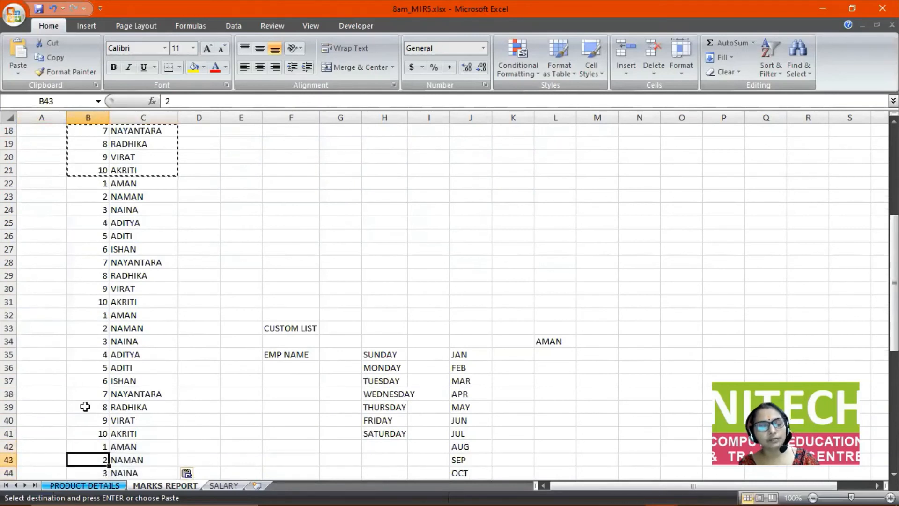
Paste the copied student block at B52, directly below the previous copy.
key("Down")
key("Down")
key("Down")
key("Down")
key("Down")
key("Down")
key("Down")
key("Down")
key("Down")
key("Down")
key("Down")
key("Up")
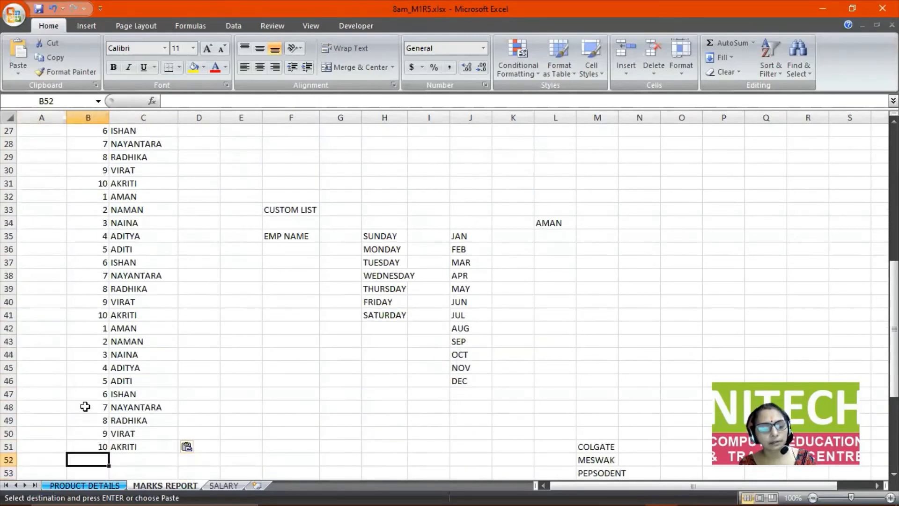
key("ctrl+v")
Paste the student block at B62, replacing the leftover names in column C.
key("Down")
key("Down")
key("Down")
key("Down")
key("Down")
key("Down")
key("Down")
key("Down")
key("Down")
key("Down")
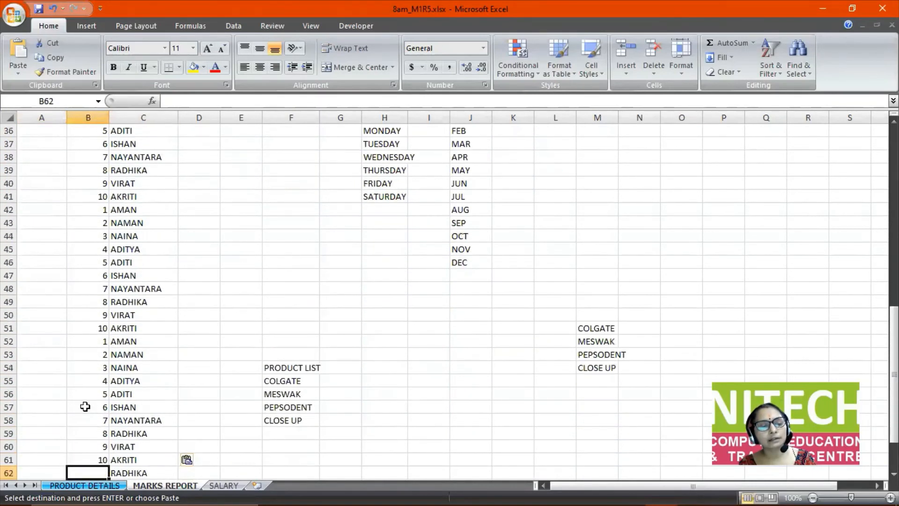
key("Down")
key("Down")
key("Up")
key("Up")
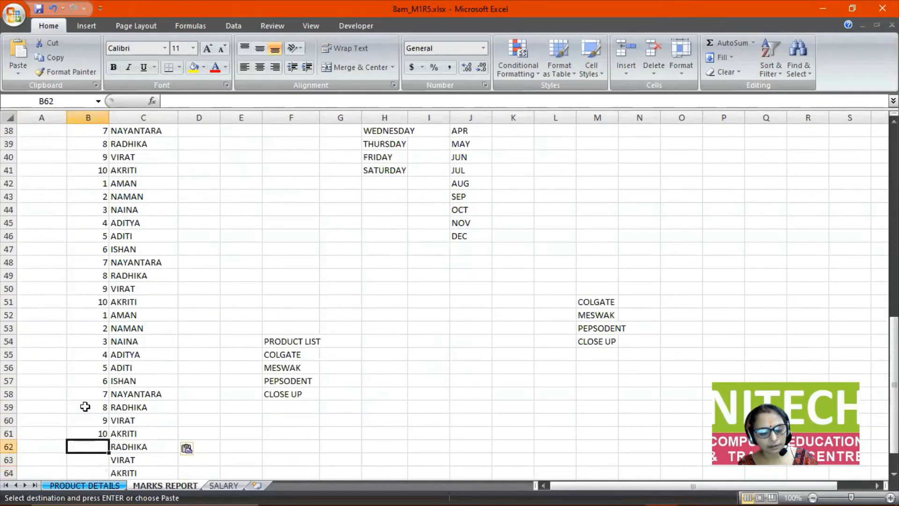
key("ctrl+v")
Paste the copied serial numbers and student names at B72.
key("Down")
key("Down")
key("Down")
key("Down")
key("Down")
key("Down")
key("Down")
key("Down")
key("Down")
key("Down")
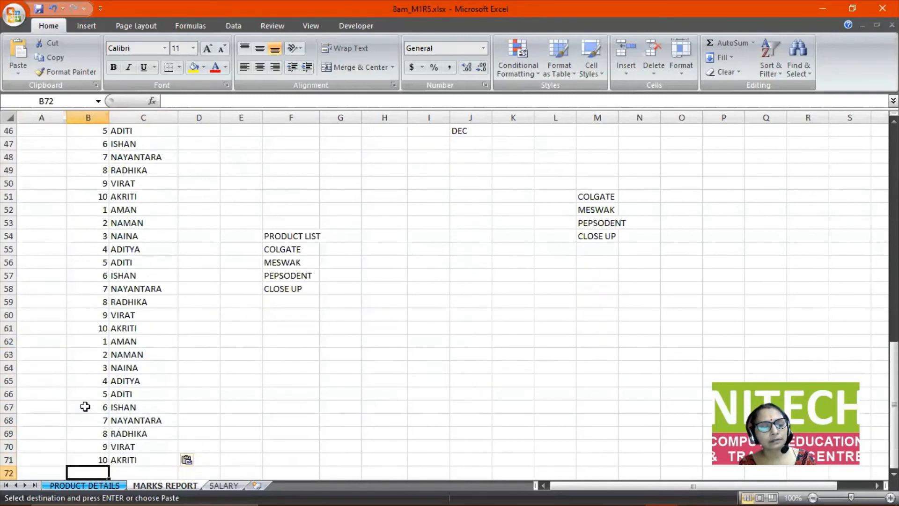
key("ctrl+v")
Add a further copy of the student block at B82.
key("Down")
key("Down")
key("Down")
key("Down")
key("Down")
key("Down")
key("Down")
key("Down")
key("Down")
key("Down")
key("Down")
key("Down")
key("Down")
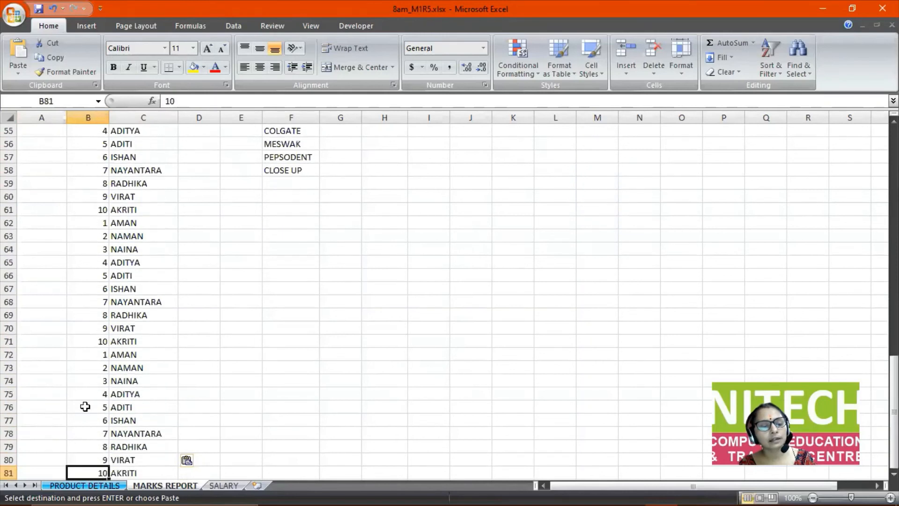
key("Up")
key("Up")
key("Up")
key("ctrl+v")
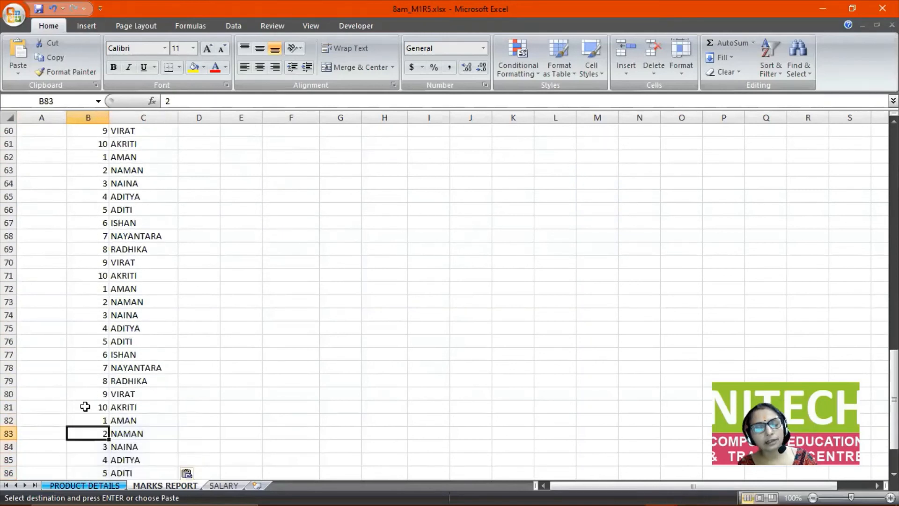
Paste the last copy of the student block at B92 and end the copy mode.
key("Down")
key("Down")
key("Down")
key("Down")
key("Down")
key("Down")
key("Down")
key("Down")
key("Down")
key("Down")
key("ctrl+v")
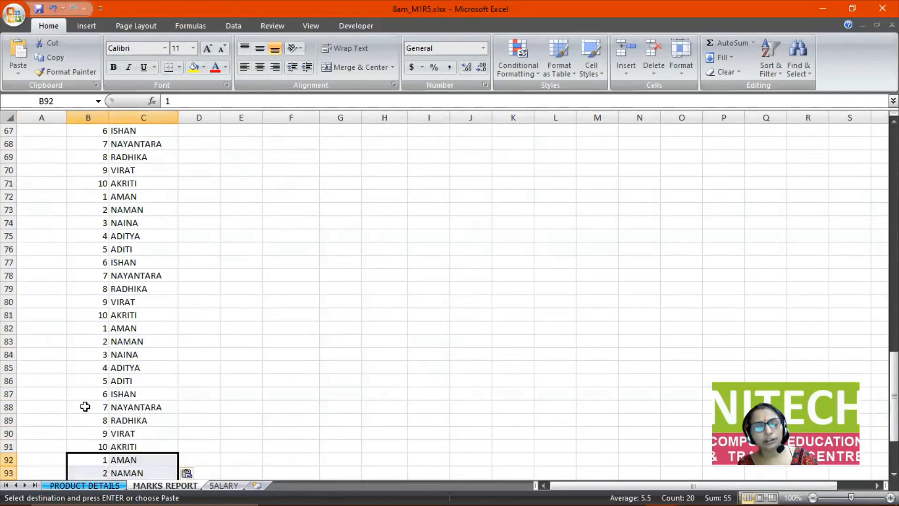
scroll(89, 381, "up", 18)
scroll(91, 378, "up", 4)
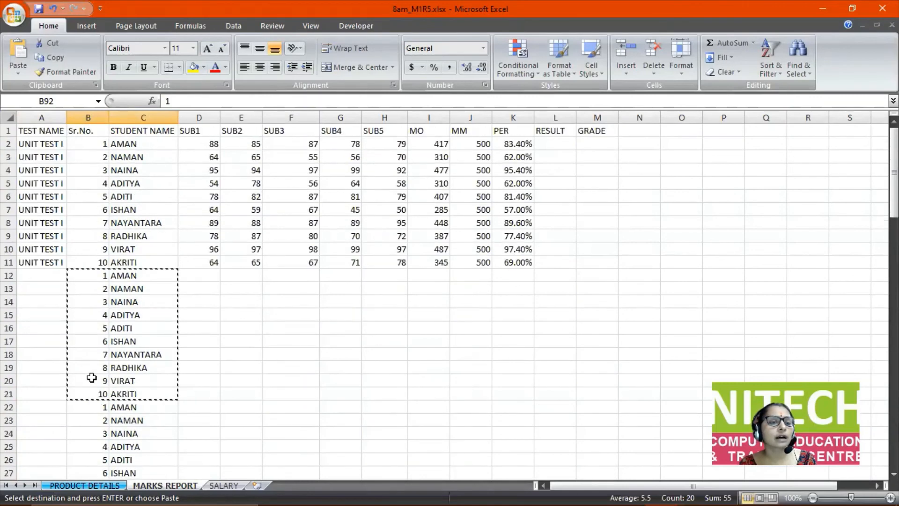
key("Return")
Enter the test name UNITEST II in A12 for the second student block.
scroll(78, 320, "up", 4)
scroll(78, 321, "up", 20)
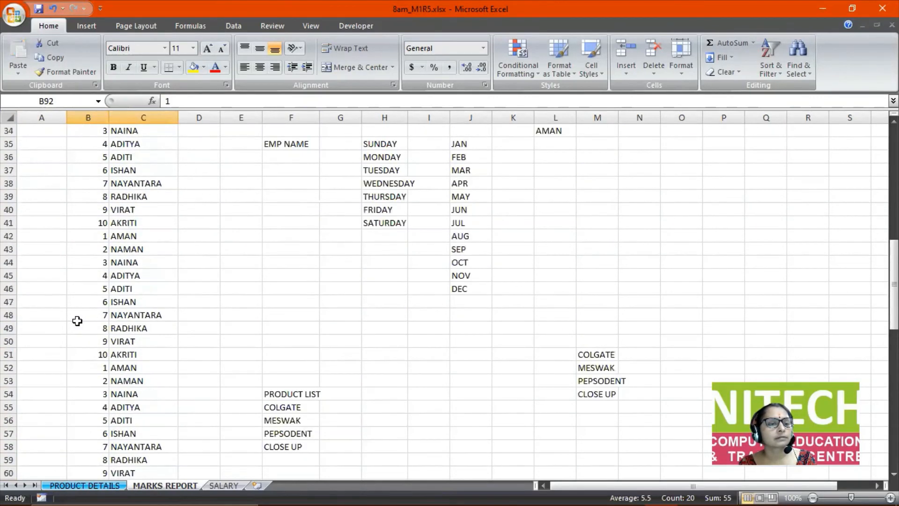
left_click(45, 235)
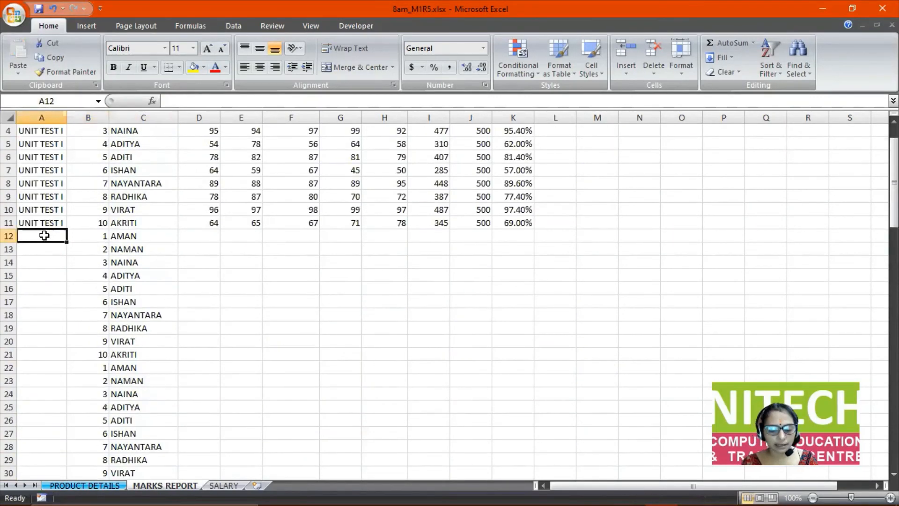
type("UNITEST")
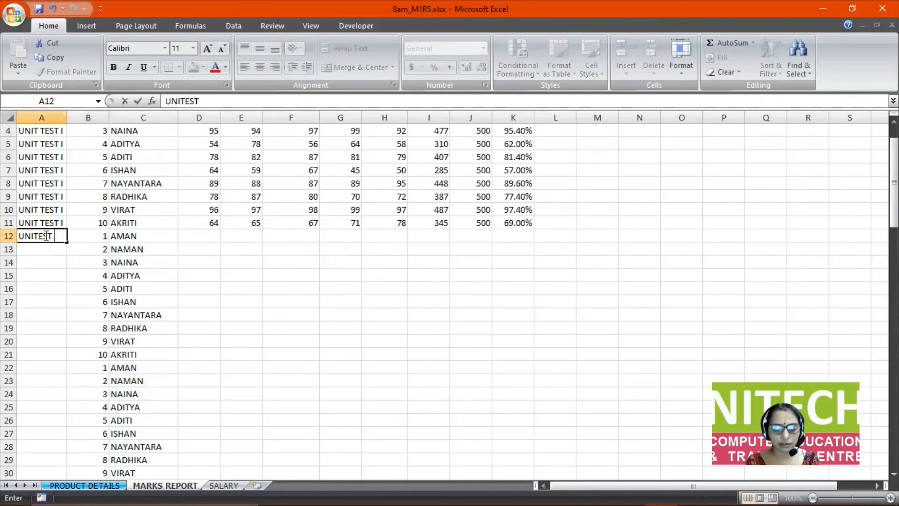
key("Return")
Fill the test name from A12 down to A21.
left_click_drag(44, 236, 44, 275)
key("shift+Down")
key("shift+Down")
key("shift+Down")
key("shift+Down")
key("shift+Down")
key("shift+Down")
key("ctrl+d")
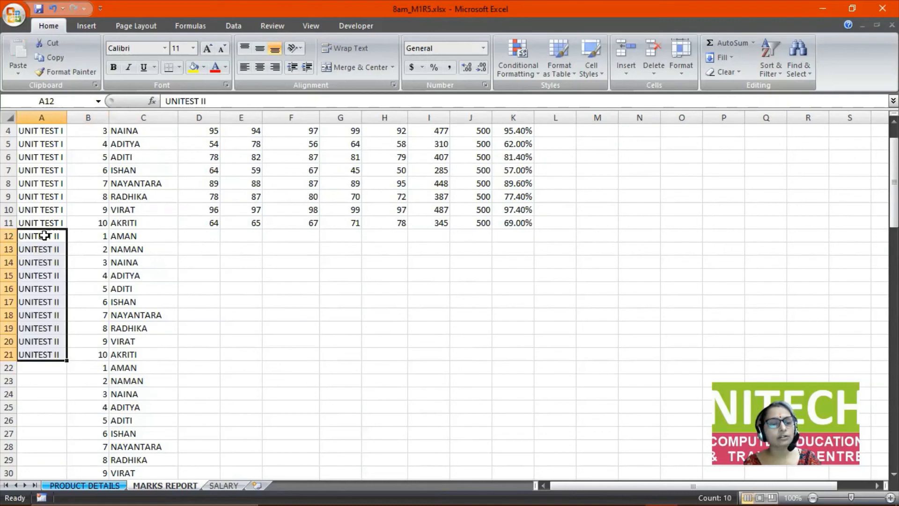
Enter the test name UNIT TEST III in A22 for the third student block.
key("Down")
key("Down")
key("Down")
key("Down")
key("Down")
key("Down")
key("Down")
key("Down")
key("Down")
key("Down")
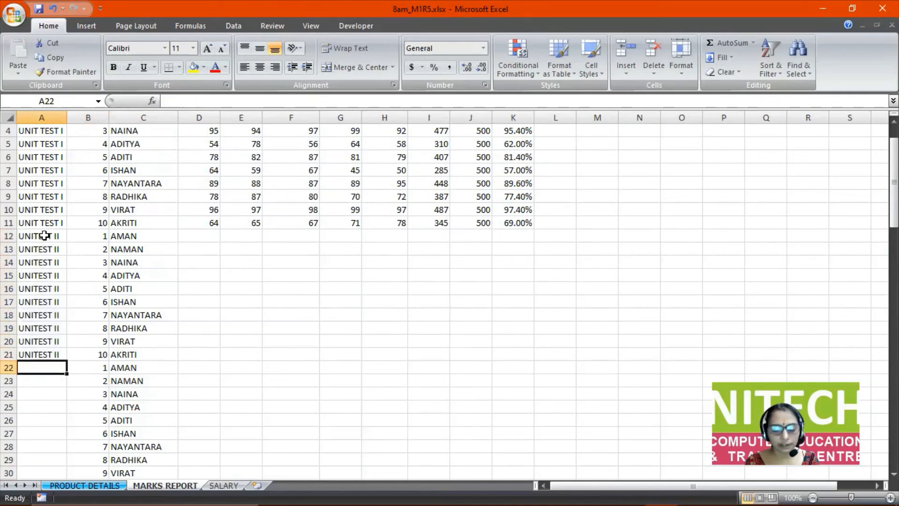
type("UNIT TEST I")
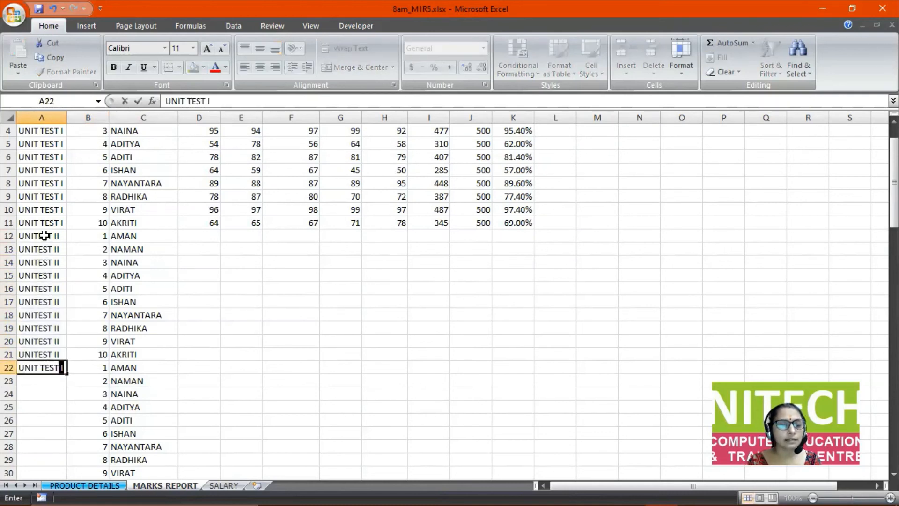
type("II")
key("Return")
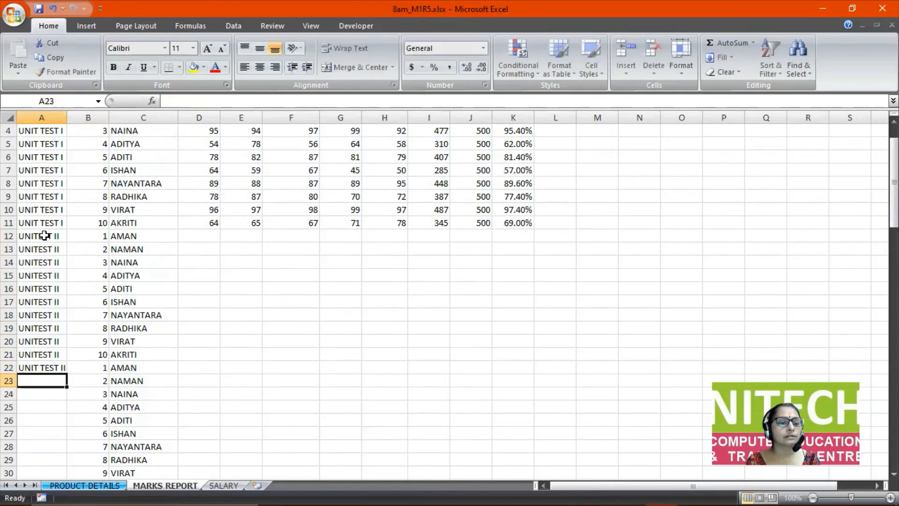
Fill UNIT TEST III from A22 down to A31.
key("Up")
key("shift+Down")
key("shift+Down")
key("shift+Down")
key("shift+Down")
key("shift+Down")
key("shift+Down")
key("shift+Down")
key("shift+Down")
key("shift+Down")
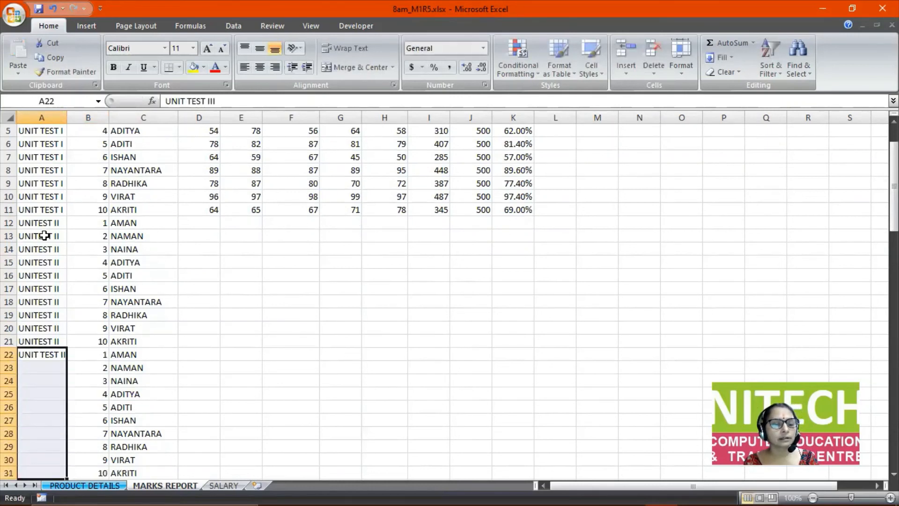
key("ctrl+d")
Autofit the width of column A to the test names.
key("Down")
key("Down")
key("Down")
key("Down")
key("Down")
key("Down")
key("Down")
key("Down")
key("Down")
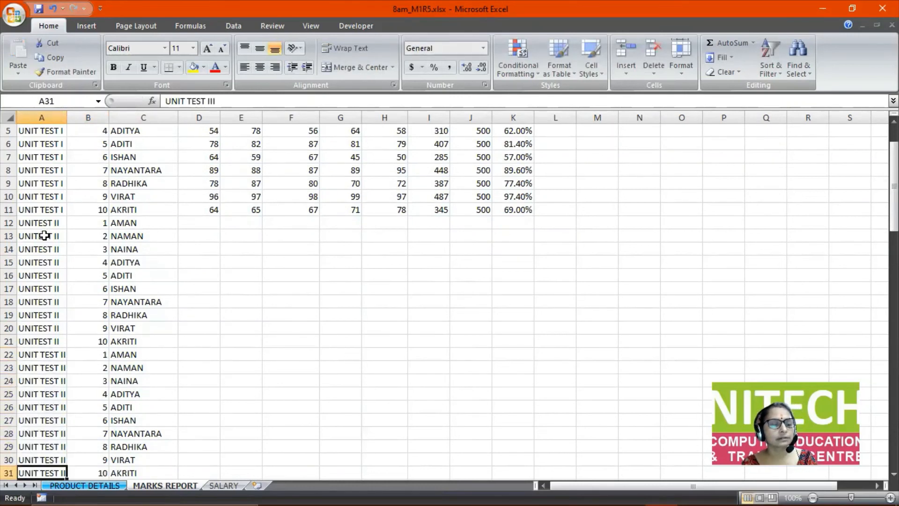
double_click(67, 117)
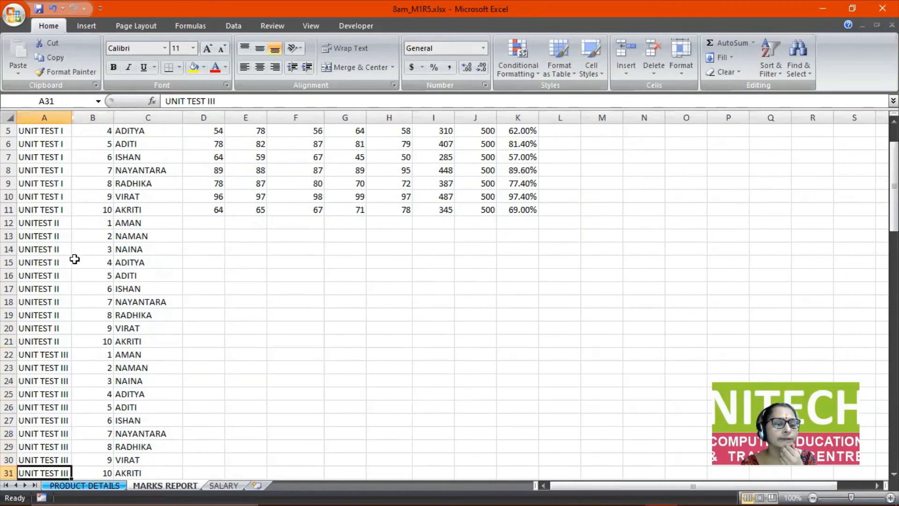
Enter the test name UNIT TEST IV in A32 for the fourth student block.
scroll(74, 259, "down", 3)
left_click(49, 368)
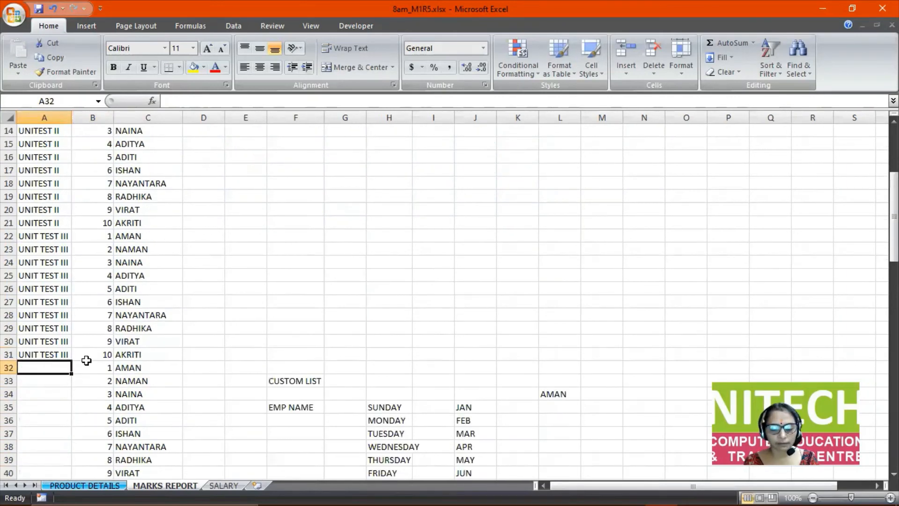
type("UNIT TEST")
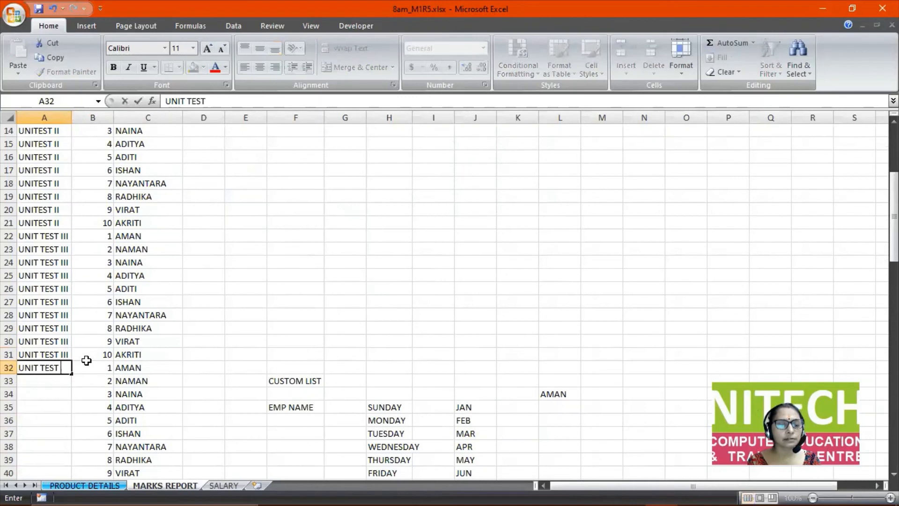
Fill UNIT TEST IV from A32 down to A41.
key("shift+Down")
key("shift+Down")
key("shift+Down")
key("shift+Down")
key("shift+Down")
key("shift+Down")
key("shift+Down")
key("shift+Down")
key("shift+Down")
key("shift+Down")
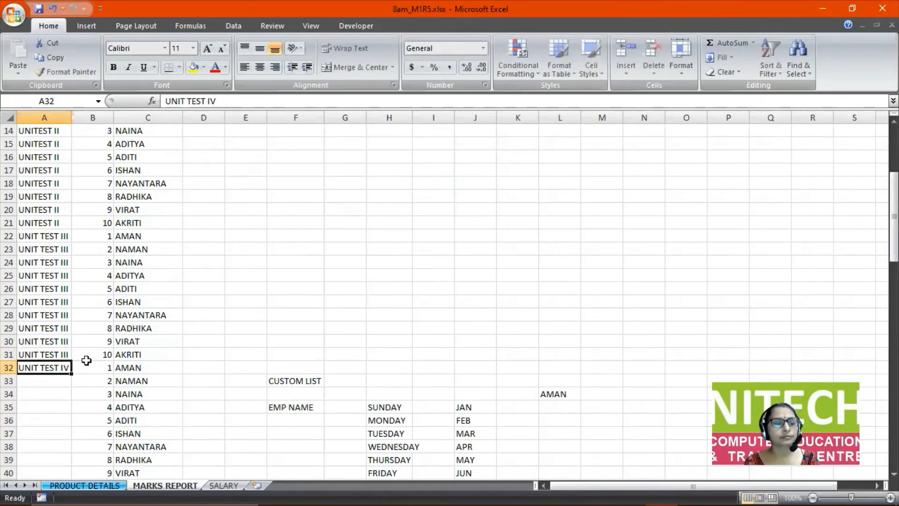
key("shift+Up")
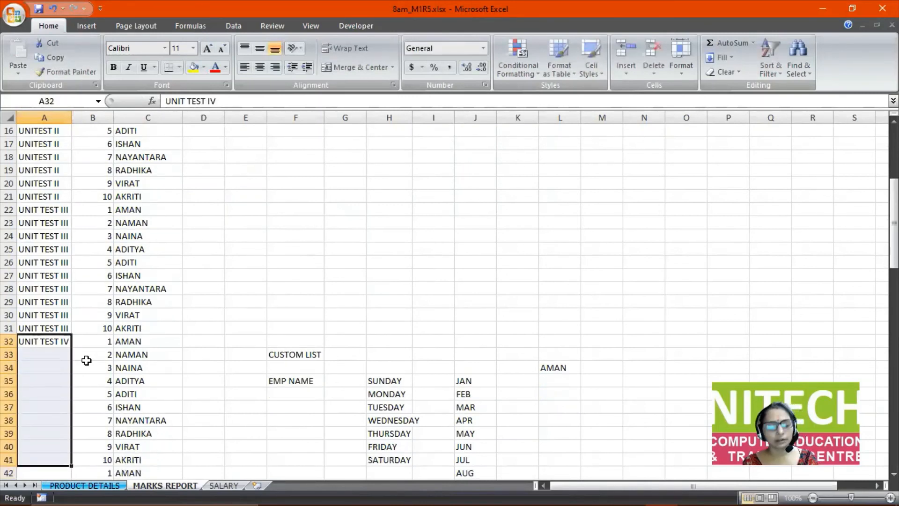
key("ctrl+f")
key("Escape")
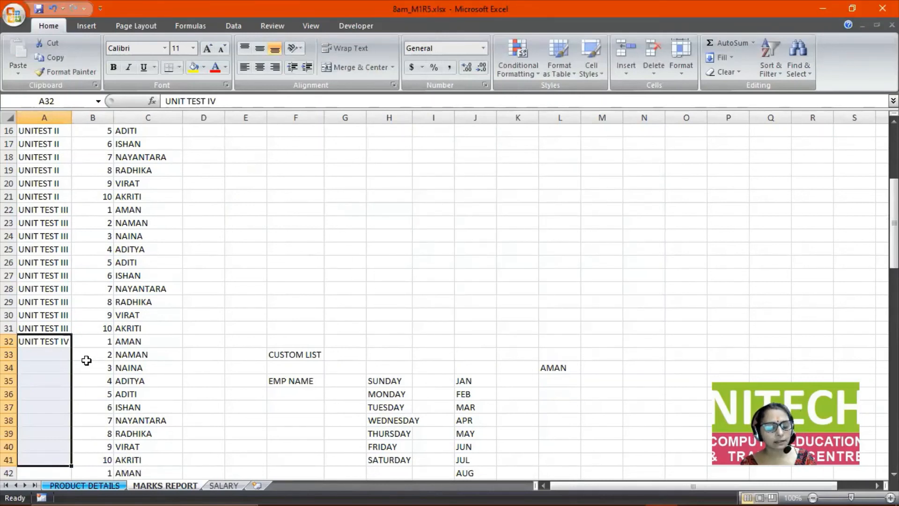
key("ctrl+d")
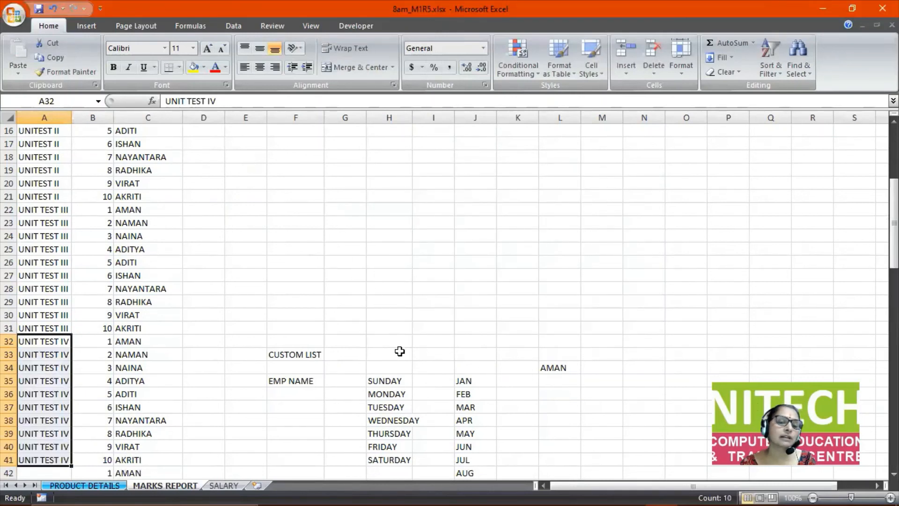
Clear the leftover custom list, weekday and month entries in F33:M42.
left_click_drag(299, 355, 600, 469)
key("Delete")
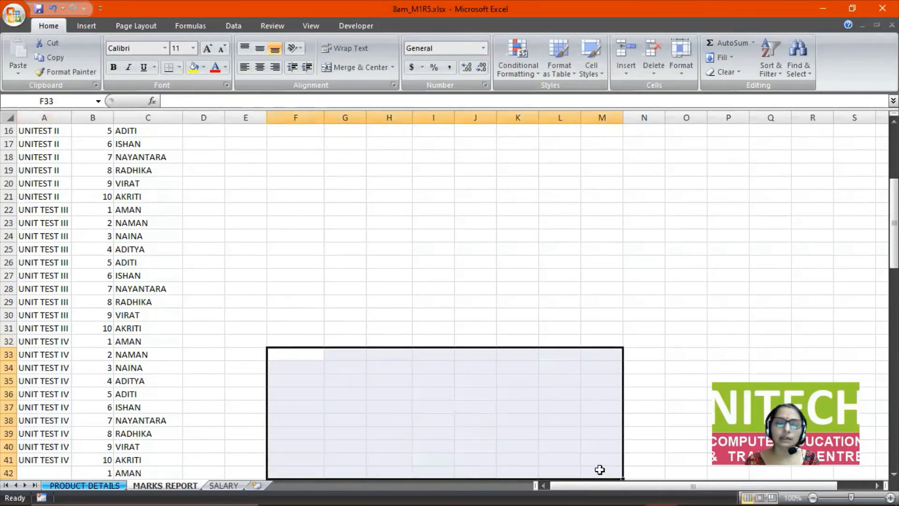
left_click(398, 224)
scroll(403, 231, "up", 5)
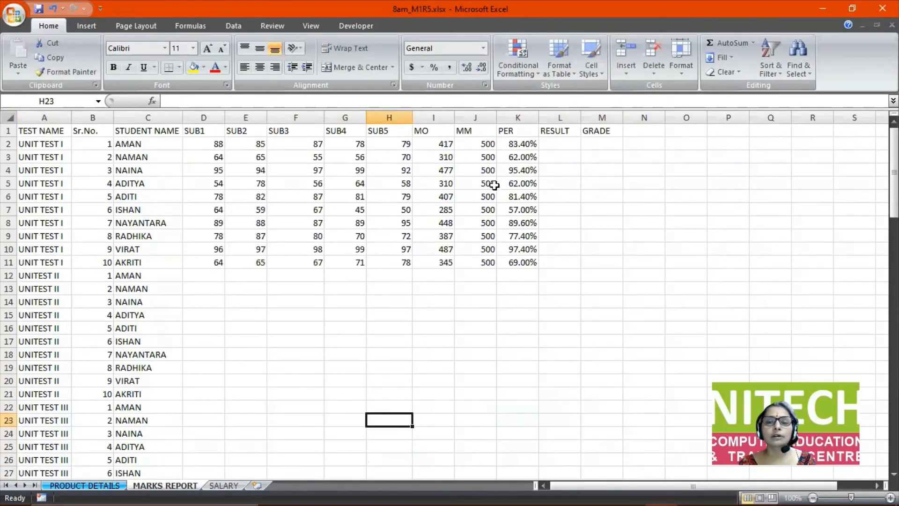
Fill the MO sum formula from I11 down to row 101.
left_click(440, 265)
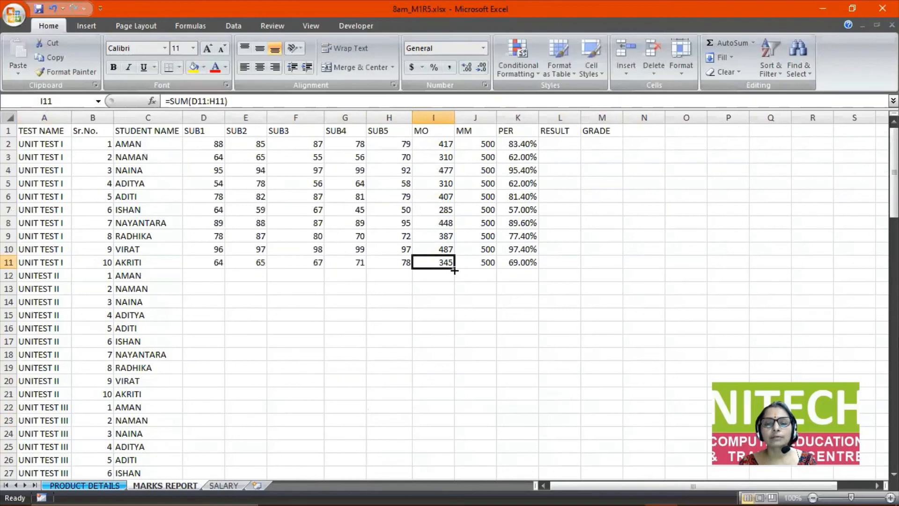
left_click_drag(455, 270, 437, 228)
scroll(489, 274, "up", 20)
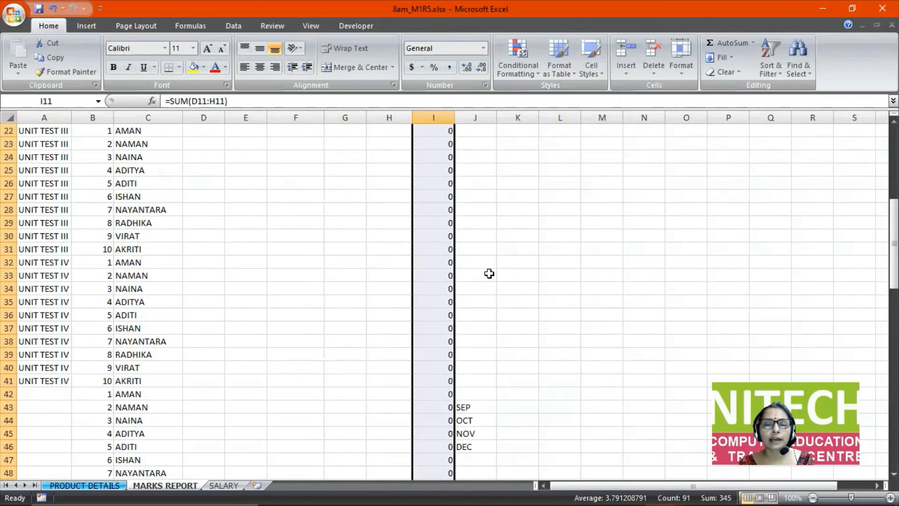
Fill the maximum marks of 500 from J11 down to row 101.
scroll(489, 274, "up", 5)
left_click(477, 184)
left_click_drag(496, 189, 496, 204)
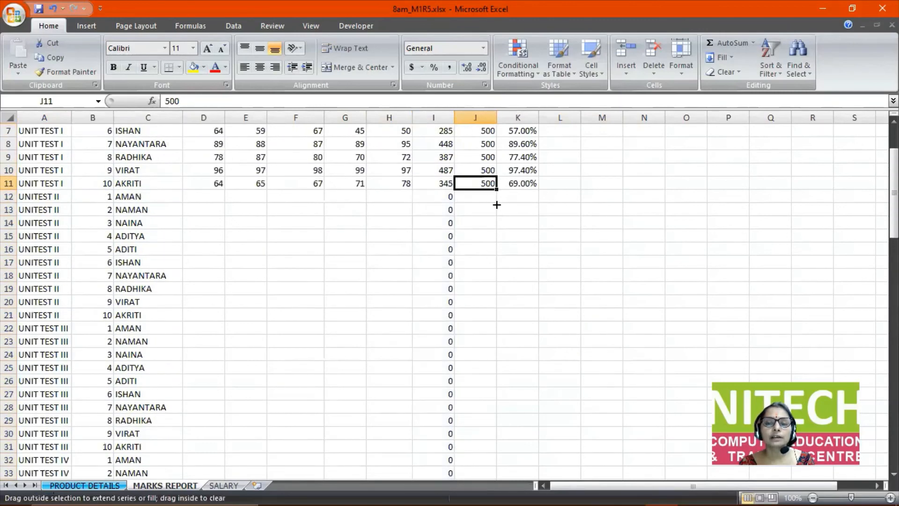
left_click_drag(481, 490, 473, 450)
left_click_drag(468, 413, 462, 357)
scroll(461, 357, "up", 20)
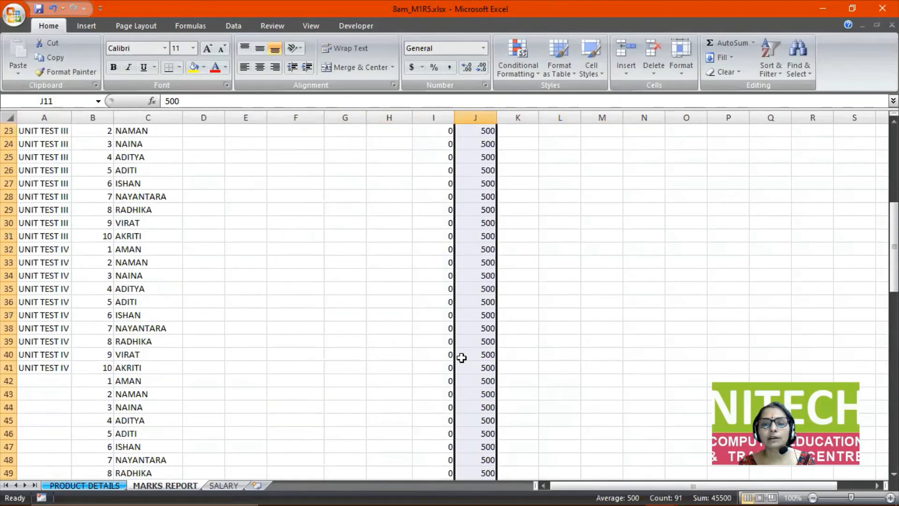
Fill the percentage formula from K11 down to row 101.
left_click(517, 263)
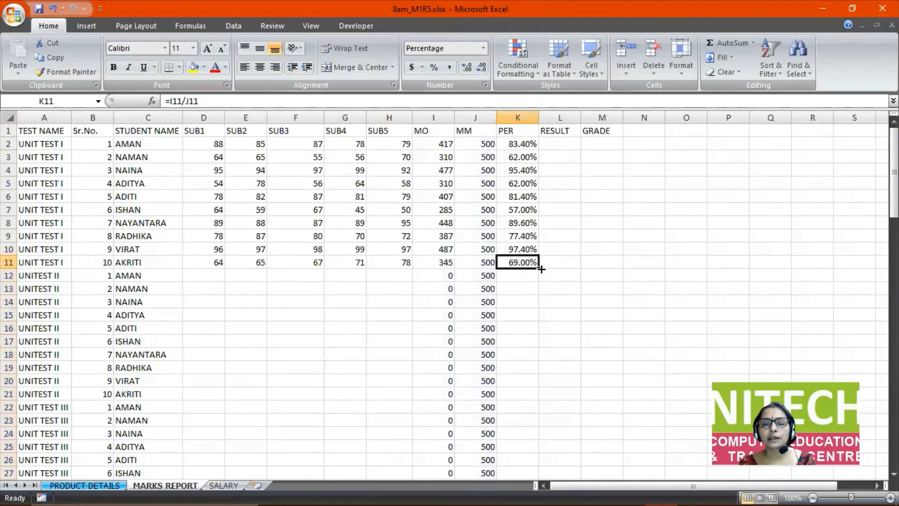
left_click_drag(541, 269, 537, 457)
scroll(255, 290, "up", 11)
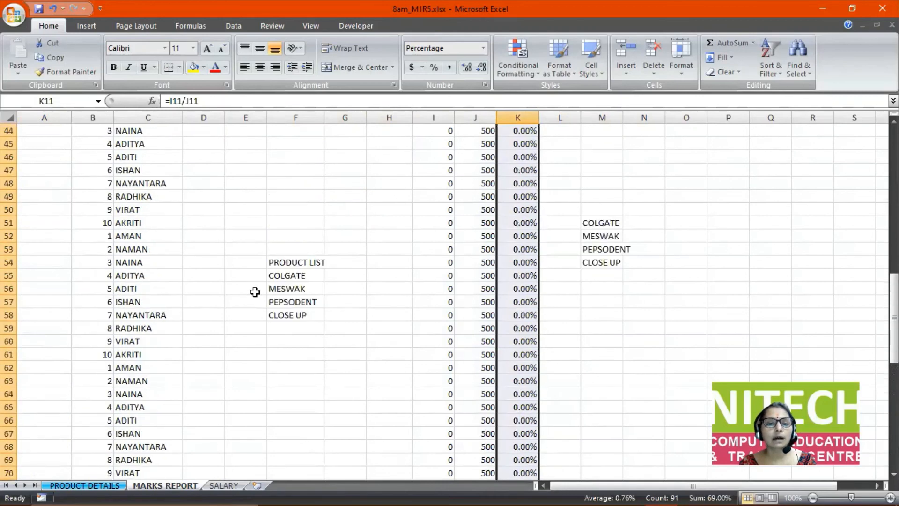
Clear the leftover product list by deleting the contents of E50:F60.
scroll(254, 292, "up", 2)
left_click_drag(255, 293, 315, 417)
key("Delete")
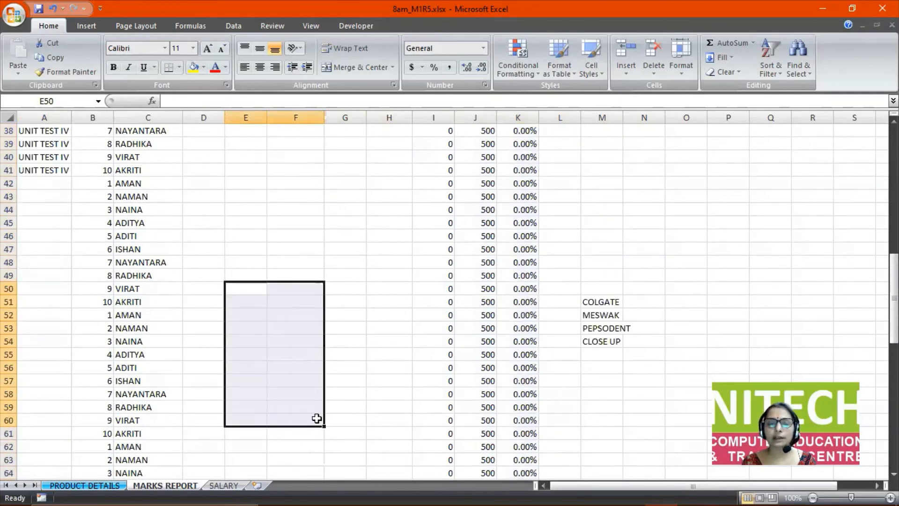
Enter the SUB1 to SUB5 marks 88, 87, 85, 87 and 88 in row 12.
scroll(348, 408, "up", 12)
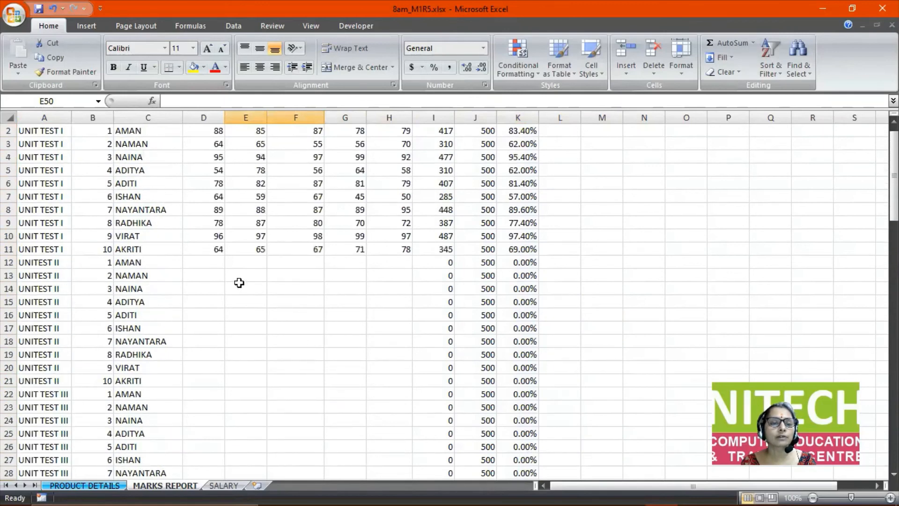
left_click(210, 262)
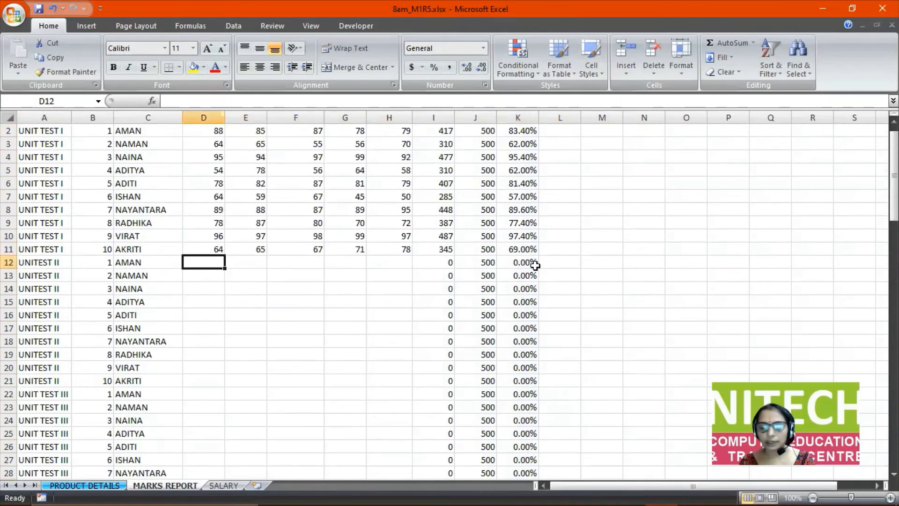
type("88")
key("Tab")
type("87")
key("Tab")
type("85")
key("Tab")
type("87")
key("Tab")
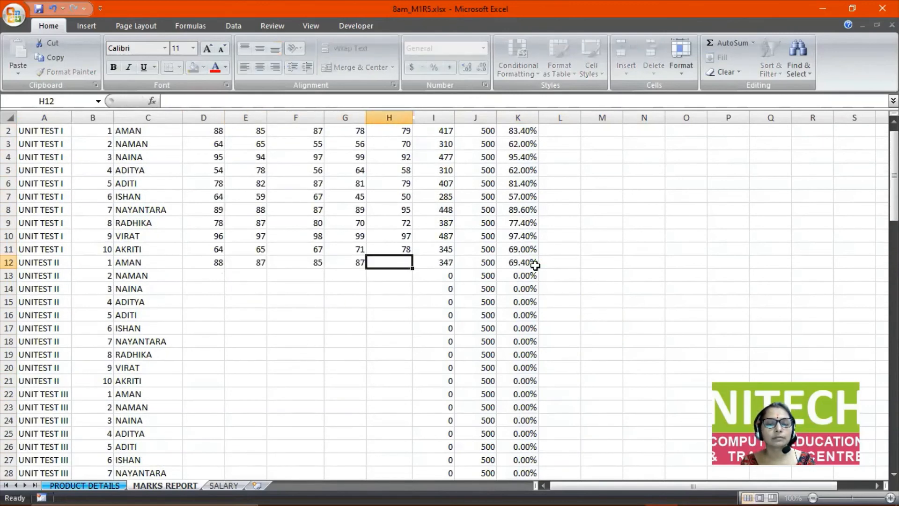
type("88")
key("Return")
Enter the SUB1 to SUB5 marks 94, 75, 74, 78 and 82 in row 13.
type("94")
key("Tab")
type("75")
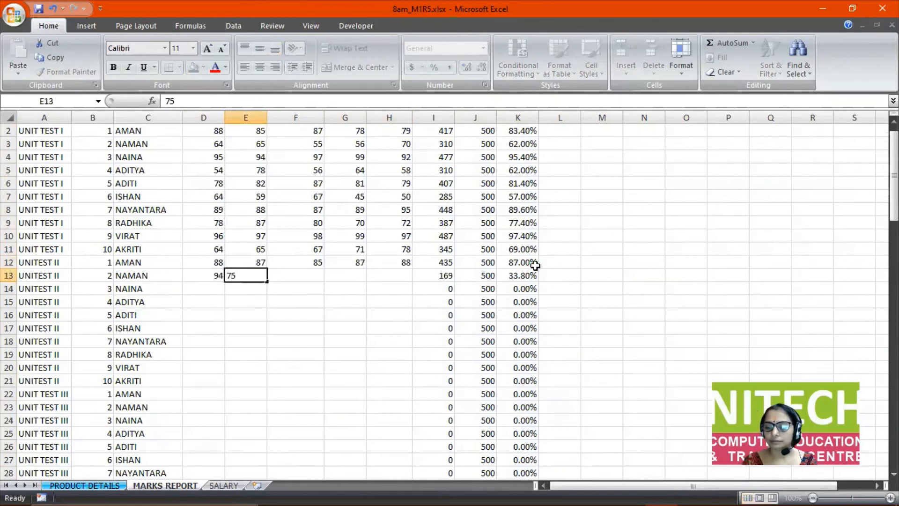
key("Tab")
type("74")
key("Tab")
type("78")
key("Tab")
type("820")
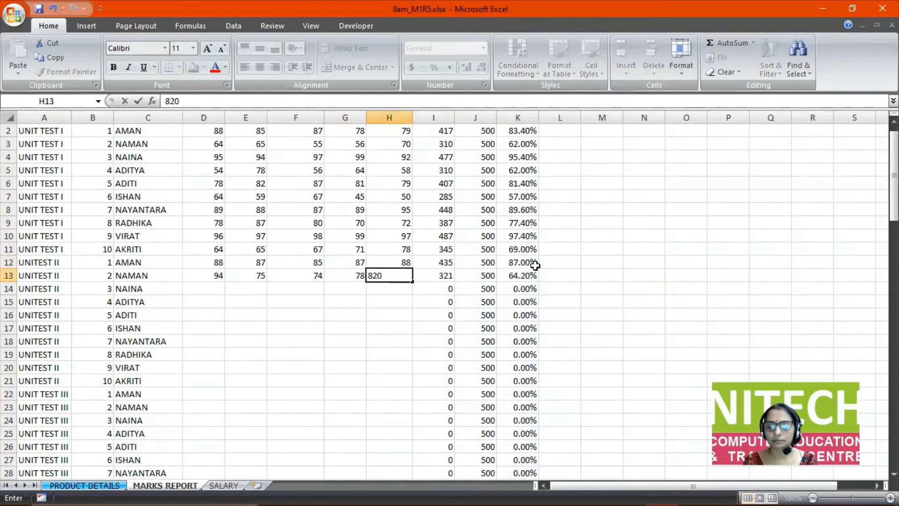
key("Return")
Enter the SUB1 to SUB5 marks 62, 60, 56, 59 and 69 in row 14.
type("62")
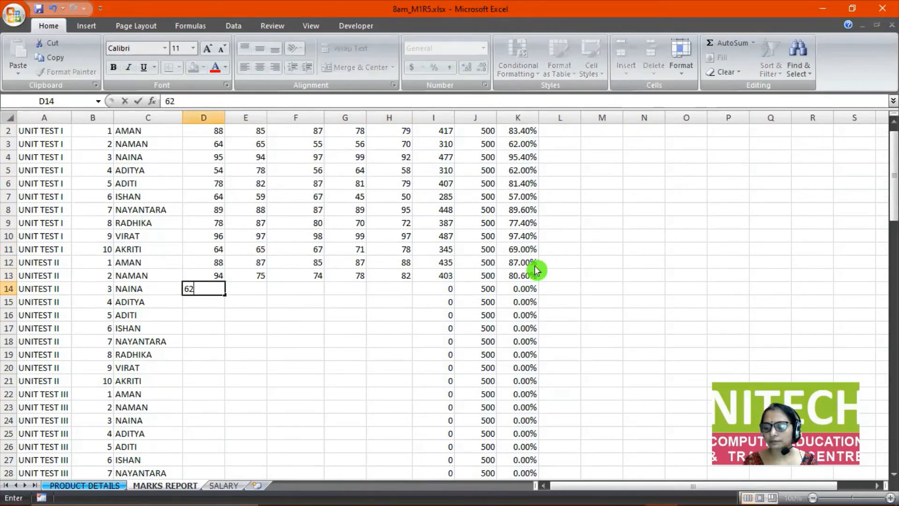
key("Tab")
type("60")
key("Tab")
type("56")
key("Tab")
type("59")
key("Tab")
type("69")
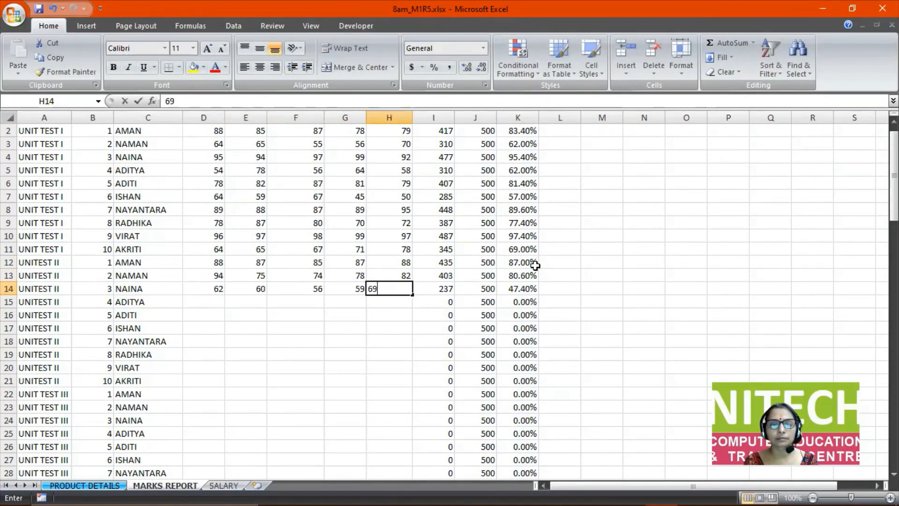
key("Return")
Enter the SUB1 to SUB5 marks 64, 55, 78, 71 and 77 in row 15.
type("64")
key("Tab")
type("55")
key("Tab")
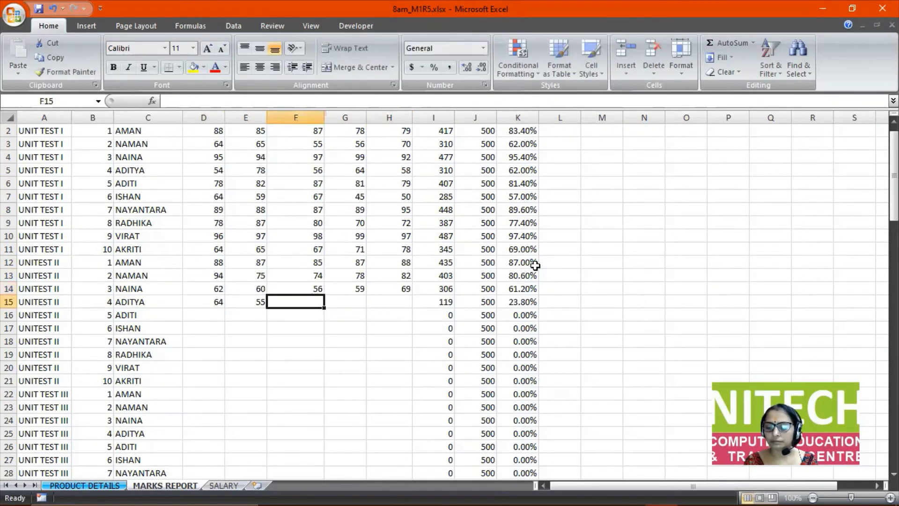
type("78")
key("Tab")
type("71")
key("Tab")
type("77")
key("Return")
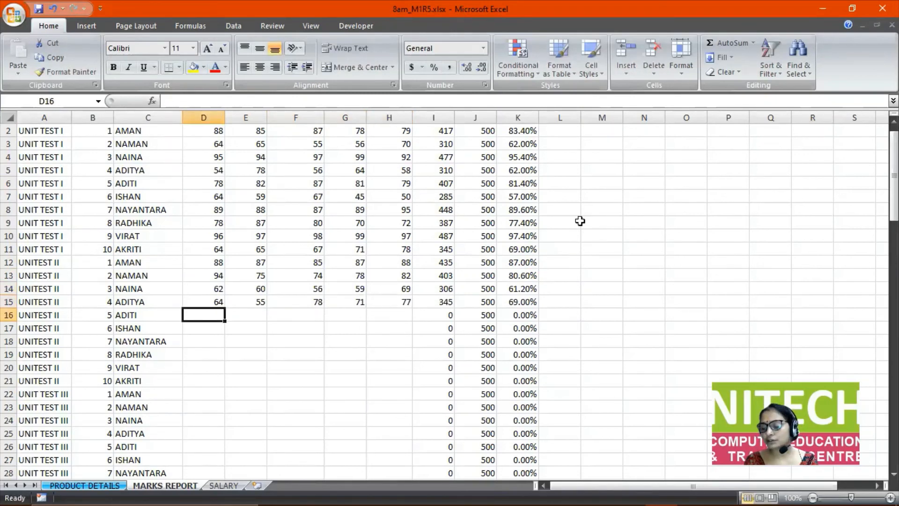
Enter the SUB1 to SUB5 marks 54, 49, 64, 60 and 66 in row 16.
type("54")
key("Tab")
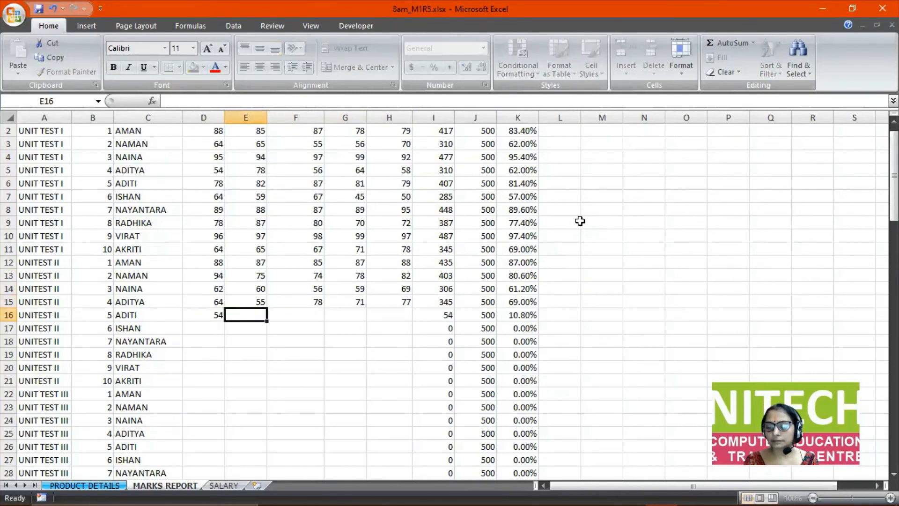
type("49")
key("Tab")
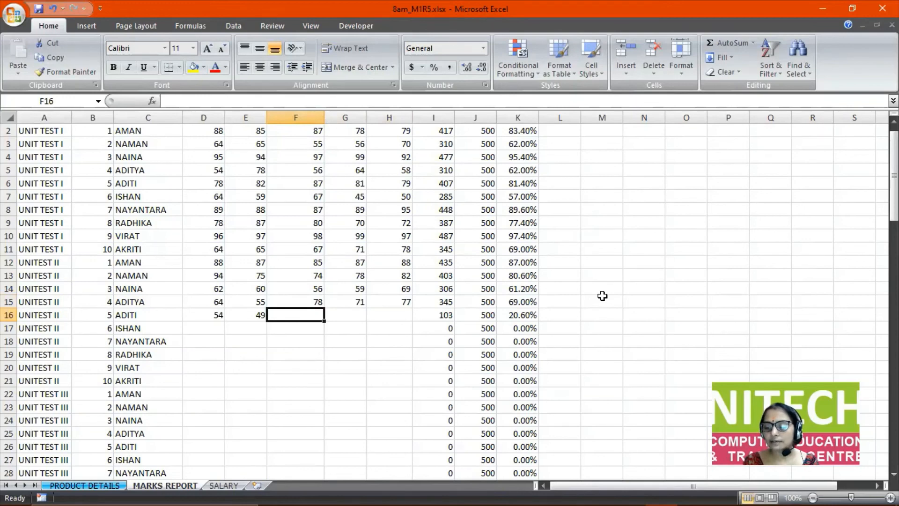
type("64")
key("Tab")
type("60")
key("Tab")
type("6")
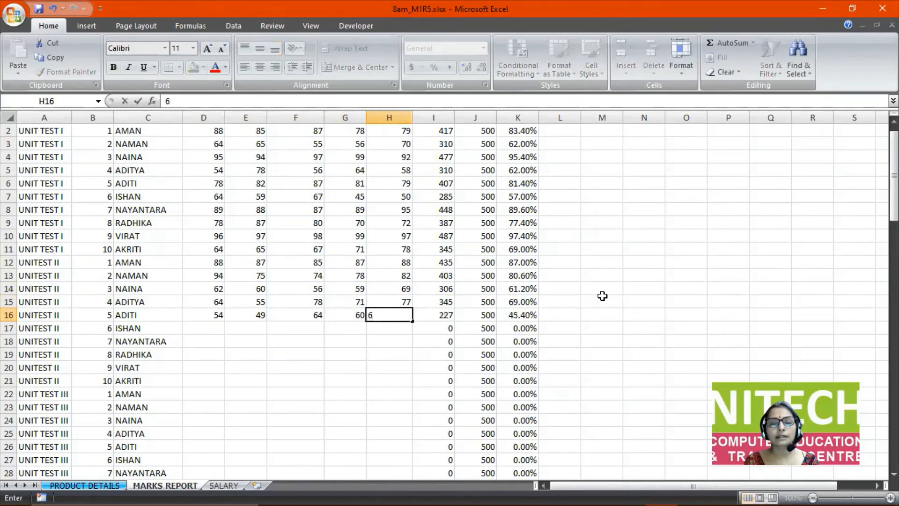
type("6")
key("Return")
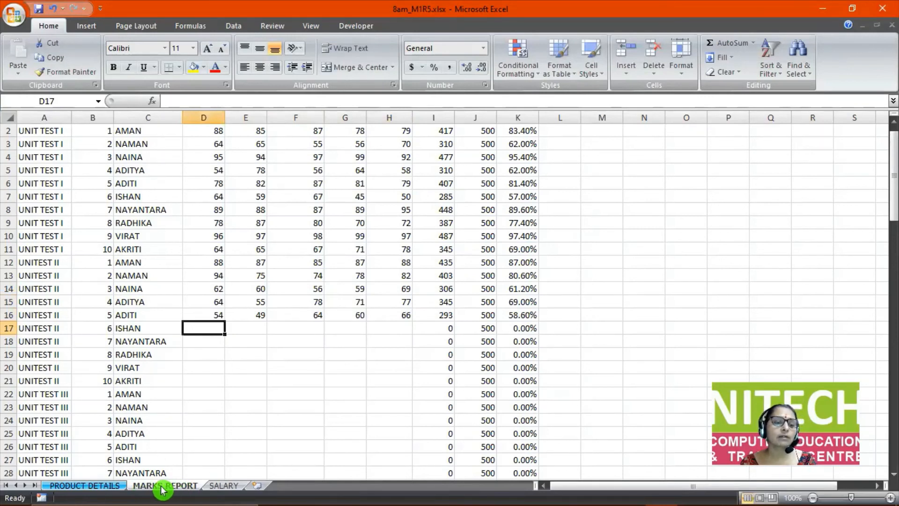
Compare the MARKS REPORT sheet with PRODUCT DETAILS and examine the January month, serial number, name and rate entries.
left_click(218, 448)
scroll(218, 448, "up", 1)
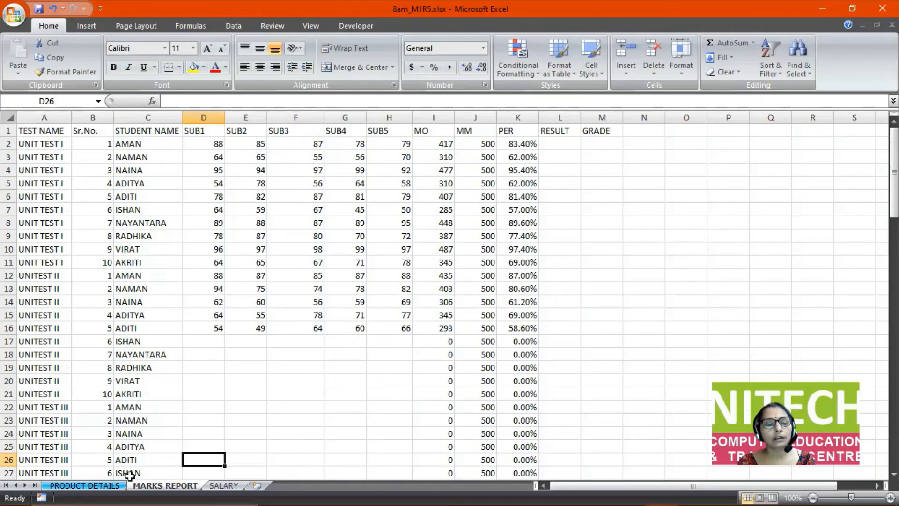
left_click(103, 487)
left_click(83, 404)
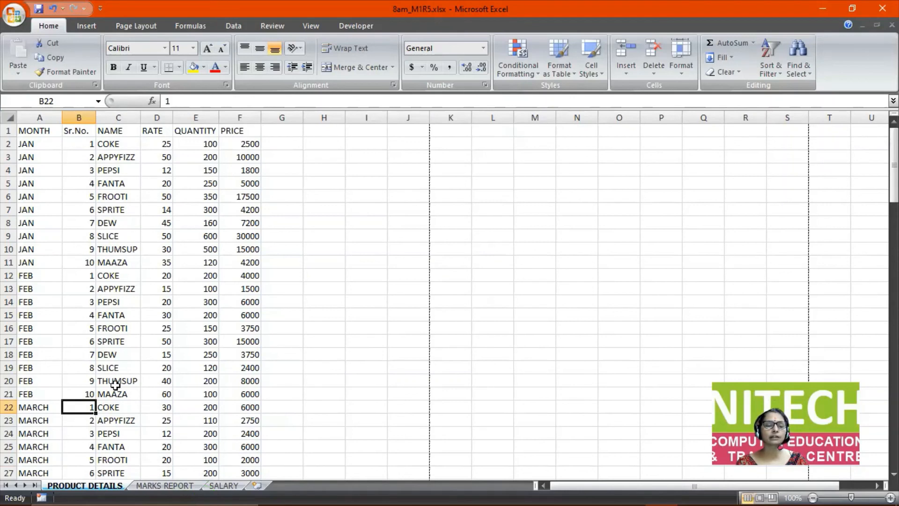
left_click(167, 490)
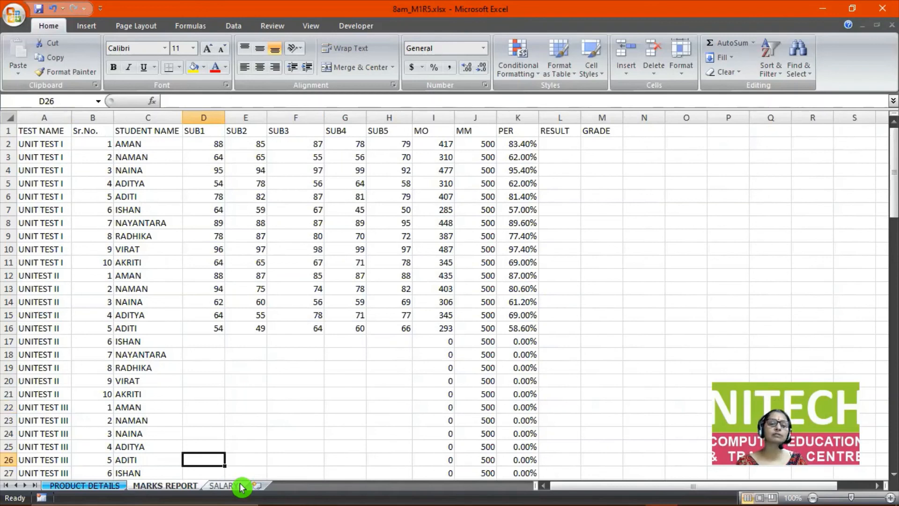
left_click(247, 355)
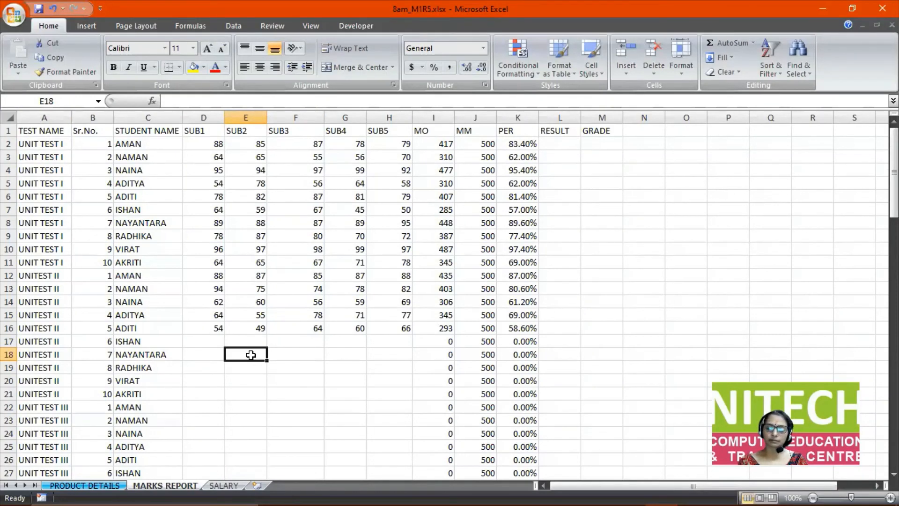
key("ctrl+Page_Up")
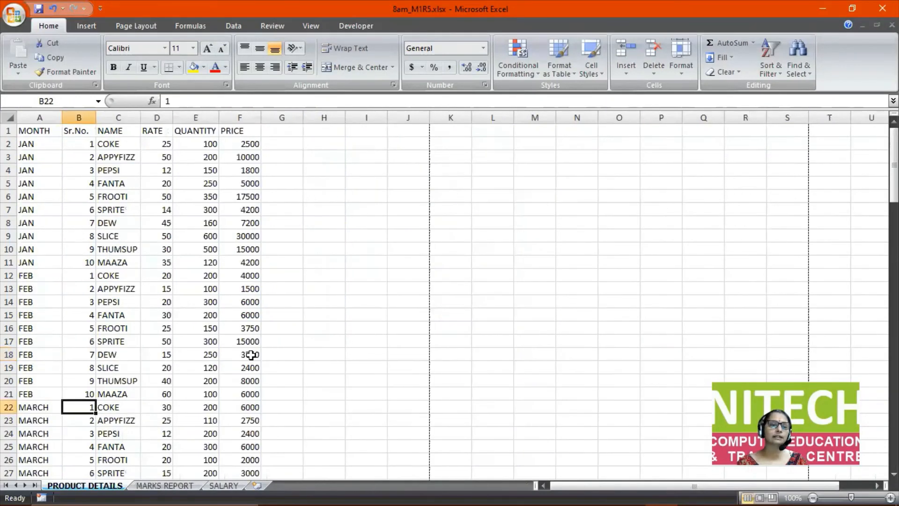
left_click(48, 146)
left_click(47, 264)
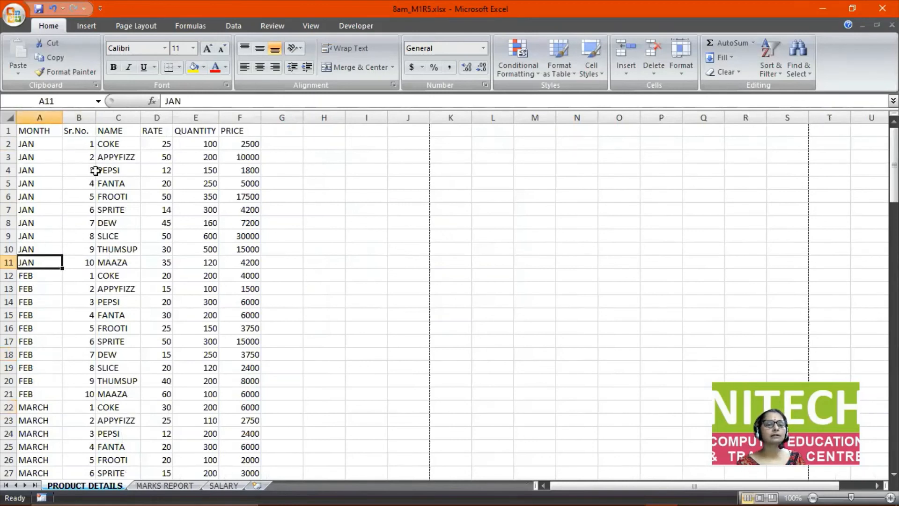
left_click_drag(95, 143, 109, 262)
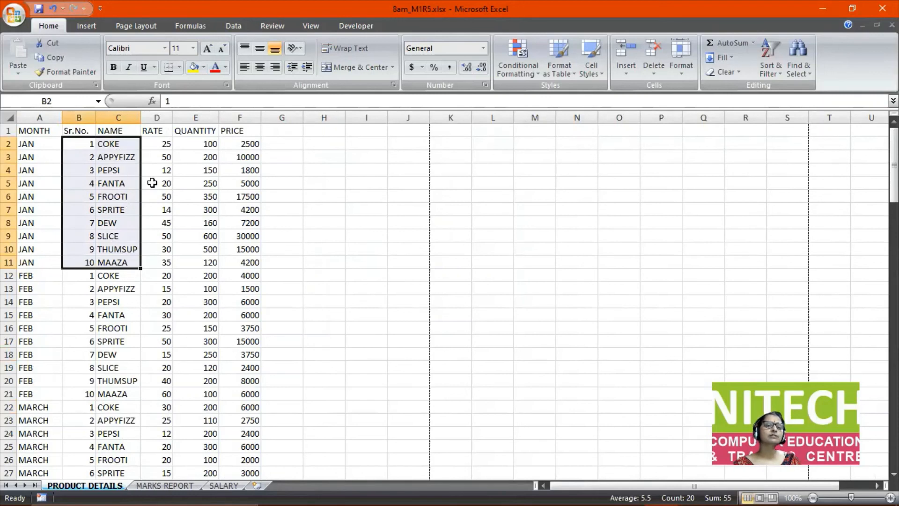
left_click(161, 141)
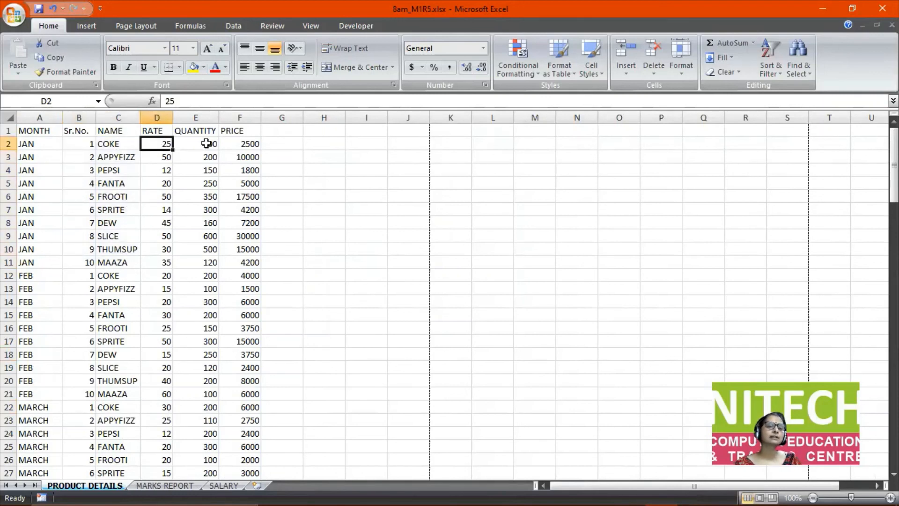
Clear the first PRICE cell, F2, on the PRODUCT DETAILS sheet and enter the formula =D2*E2.
left_click(235, 144)
key("Delete")
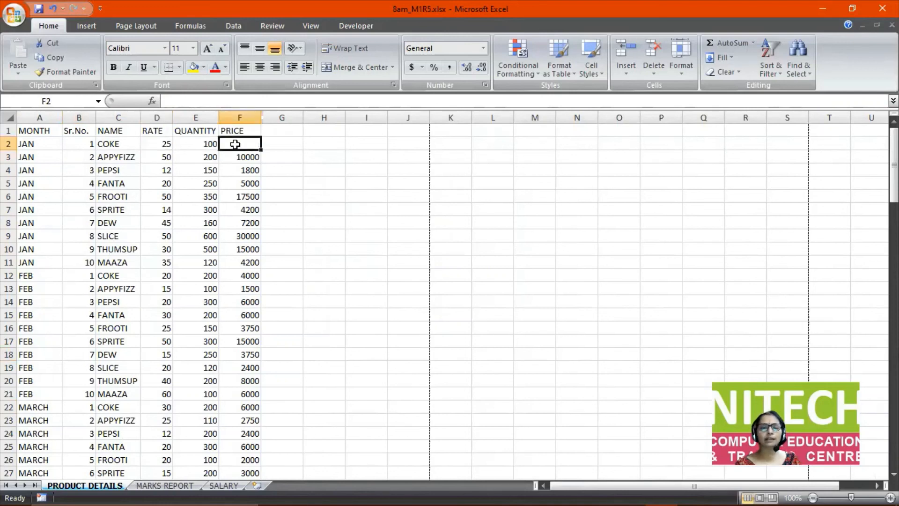
type("=")
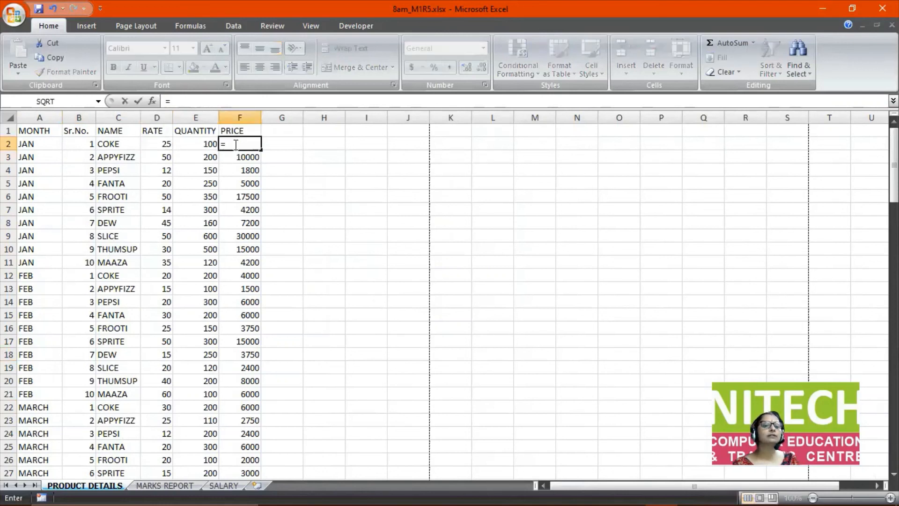
key("Left")
key("Left")
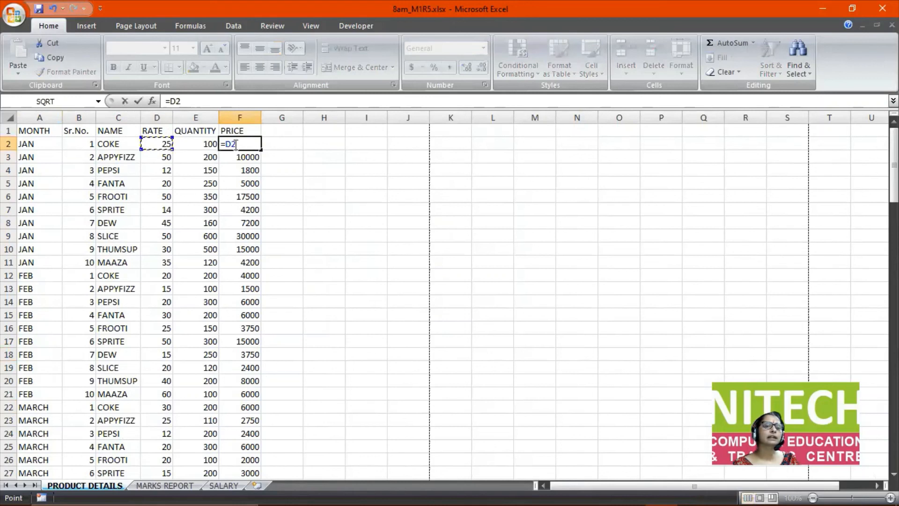
type("*")
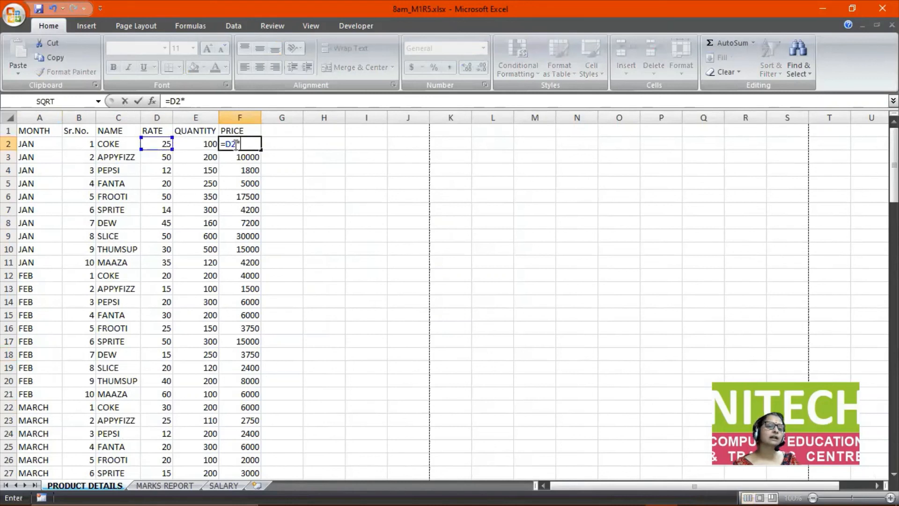
key("Left")
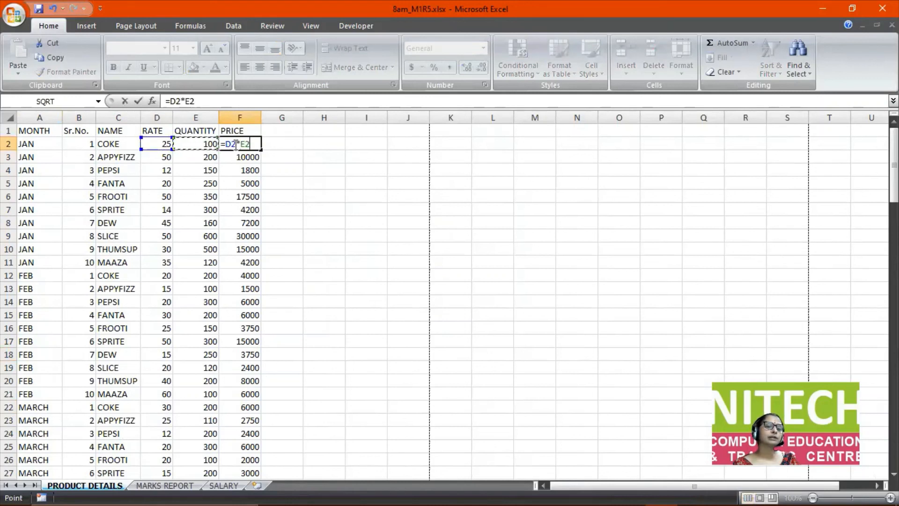
key("Return")
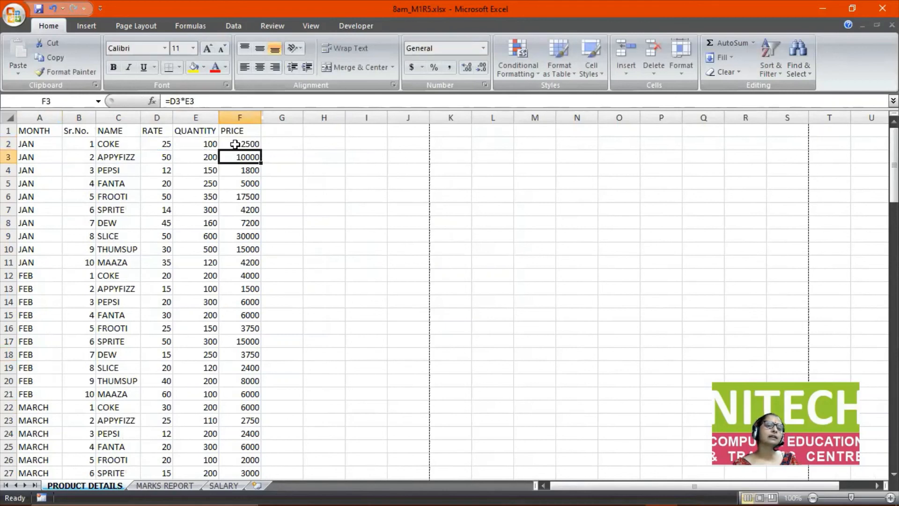
Fill the price formula from F2 down the PRICE column through all the product rows.
left_click(235, 145)
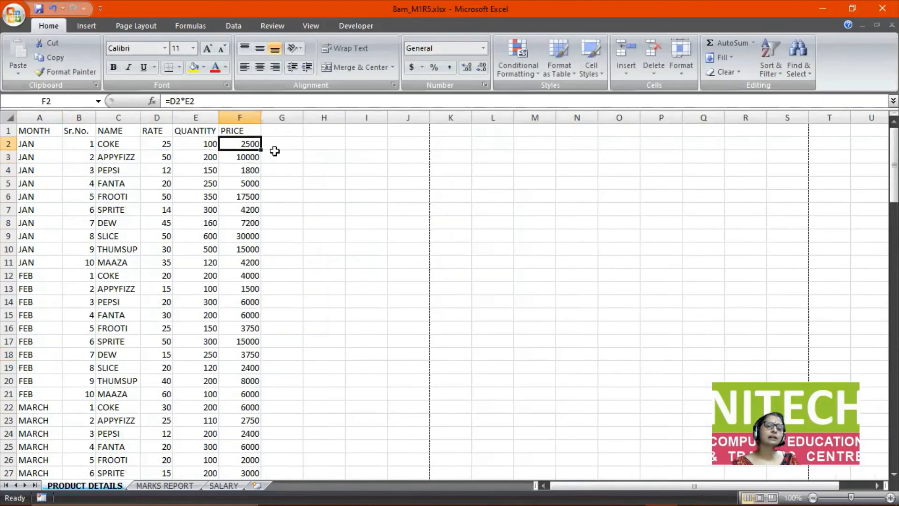
left_click_drag(260, 150, 269, 448)
scroll(21, 418, "up", 20)
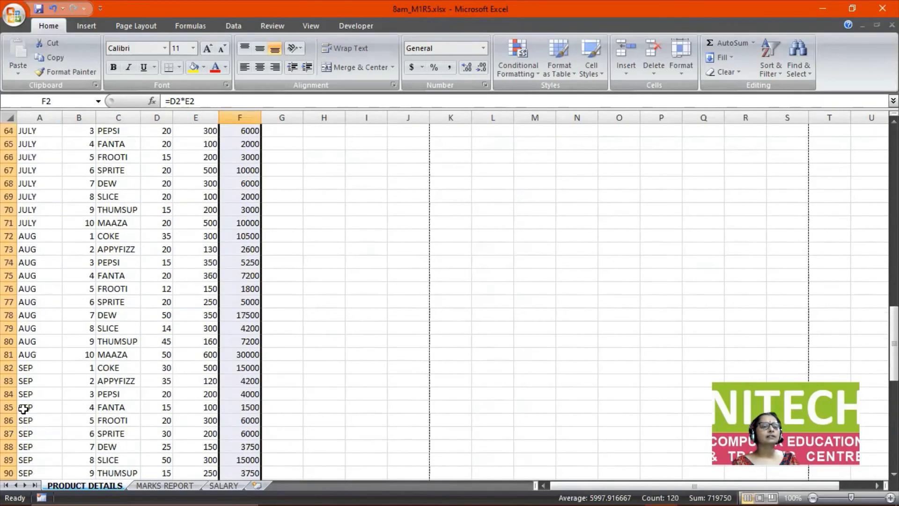
scroll(22, 409, "up", 6)
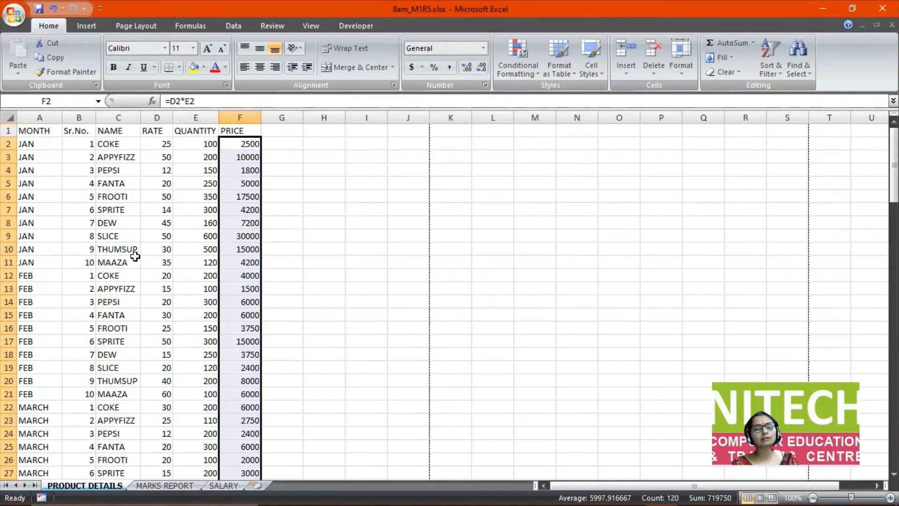
left_click(170, 290)
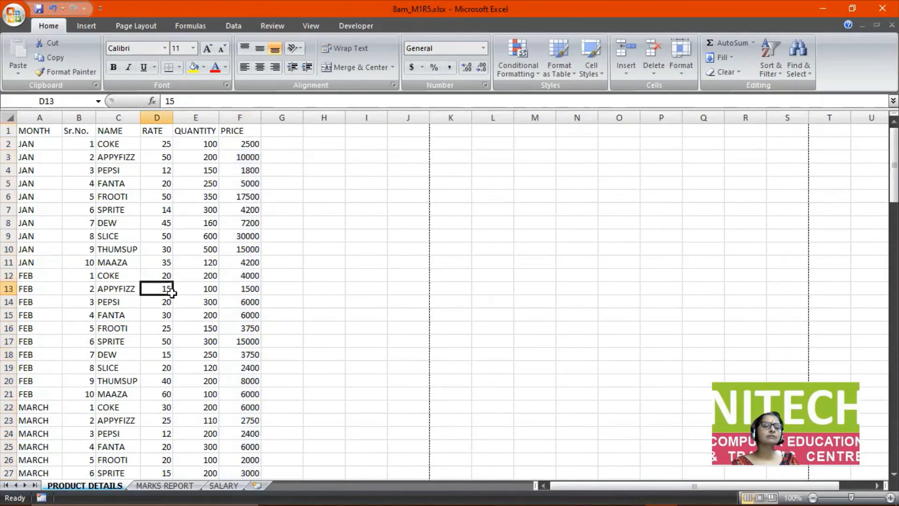
scroll(218, 306, "down", 3)
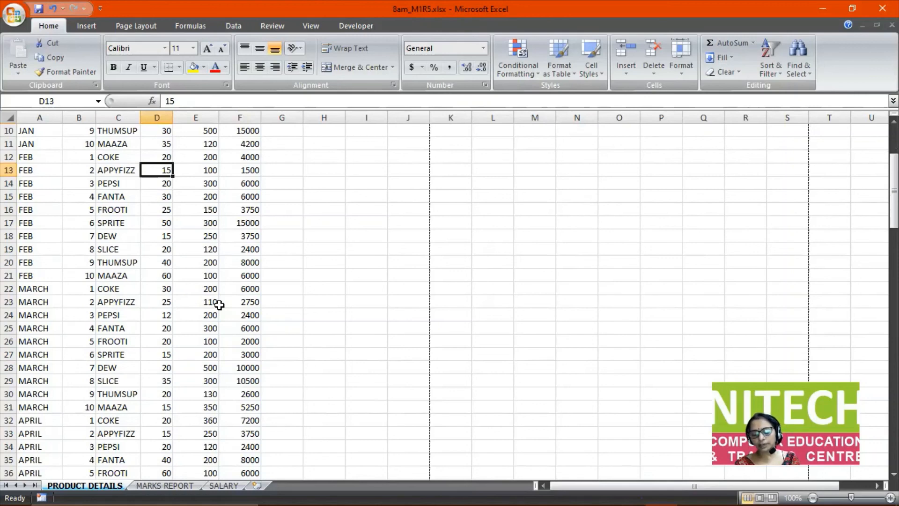
scroll(219, 305, "up", 3)
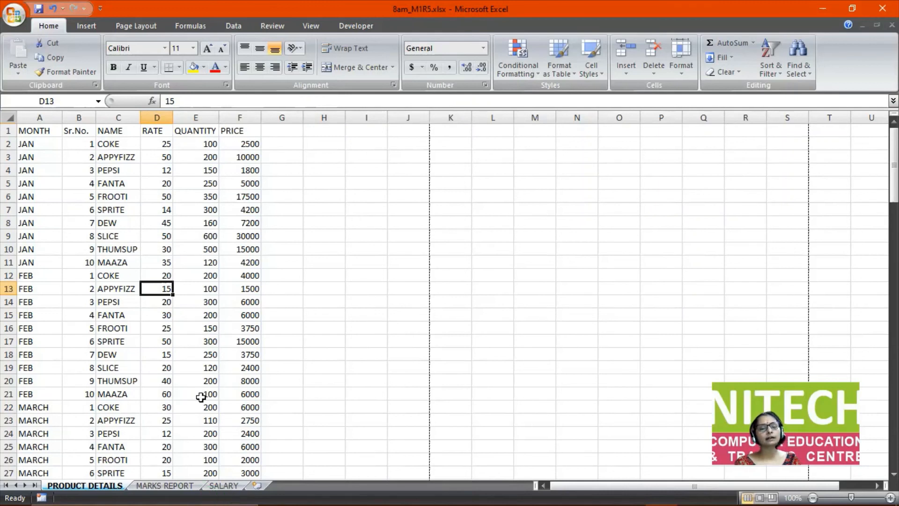
left_click(295, 345)
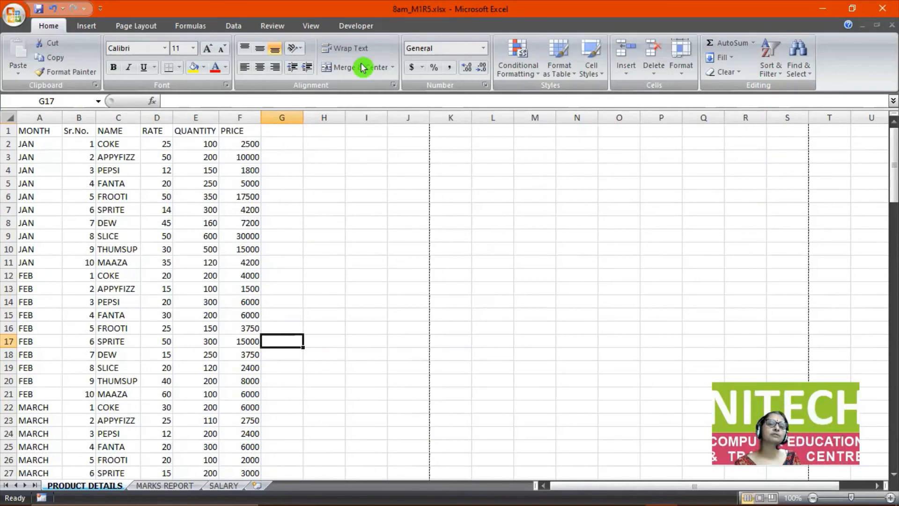
key("alt+Tab")
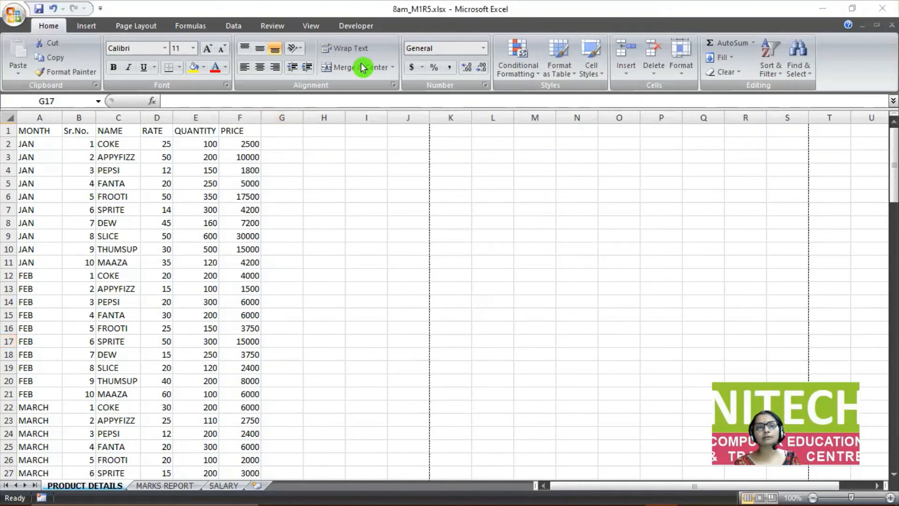